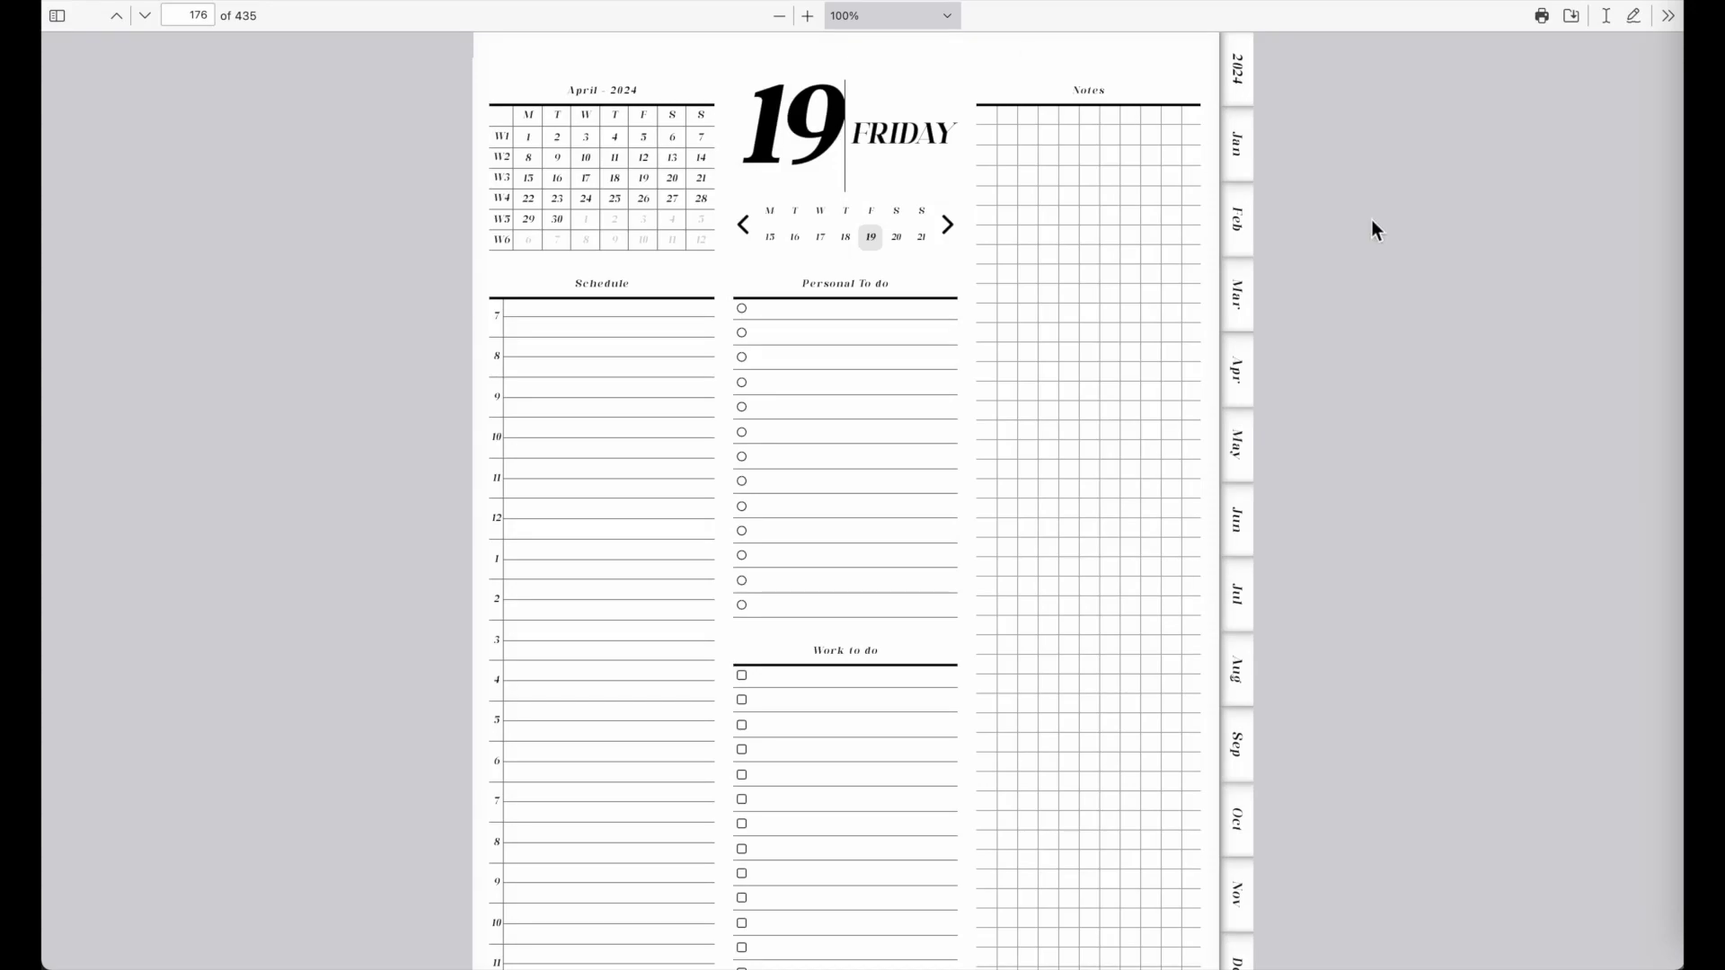
# Step: Zoom the April 2024 planner to 160% and step forward four days with the right arrow
pyautogui.scroll(3, 818, 300)
pyautogui.scroll(5, 818, 300)
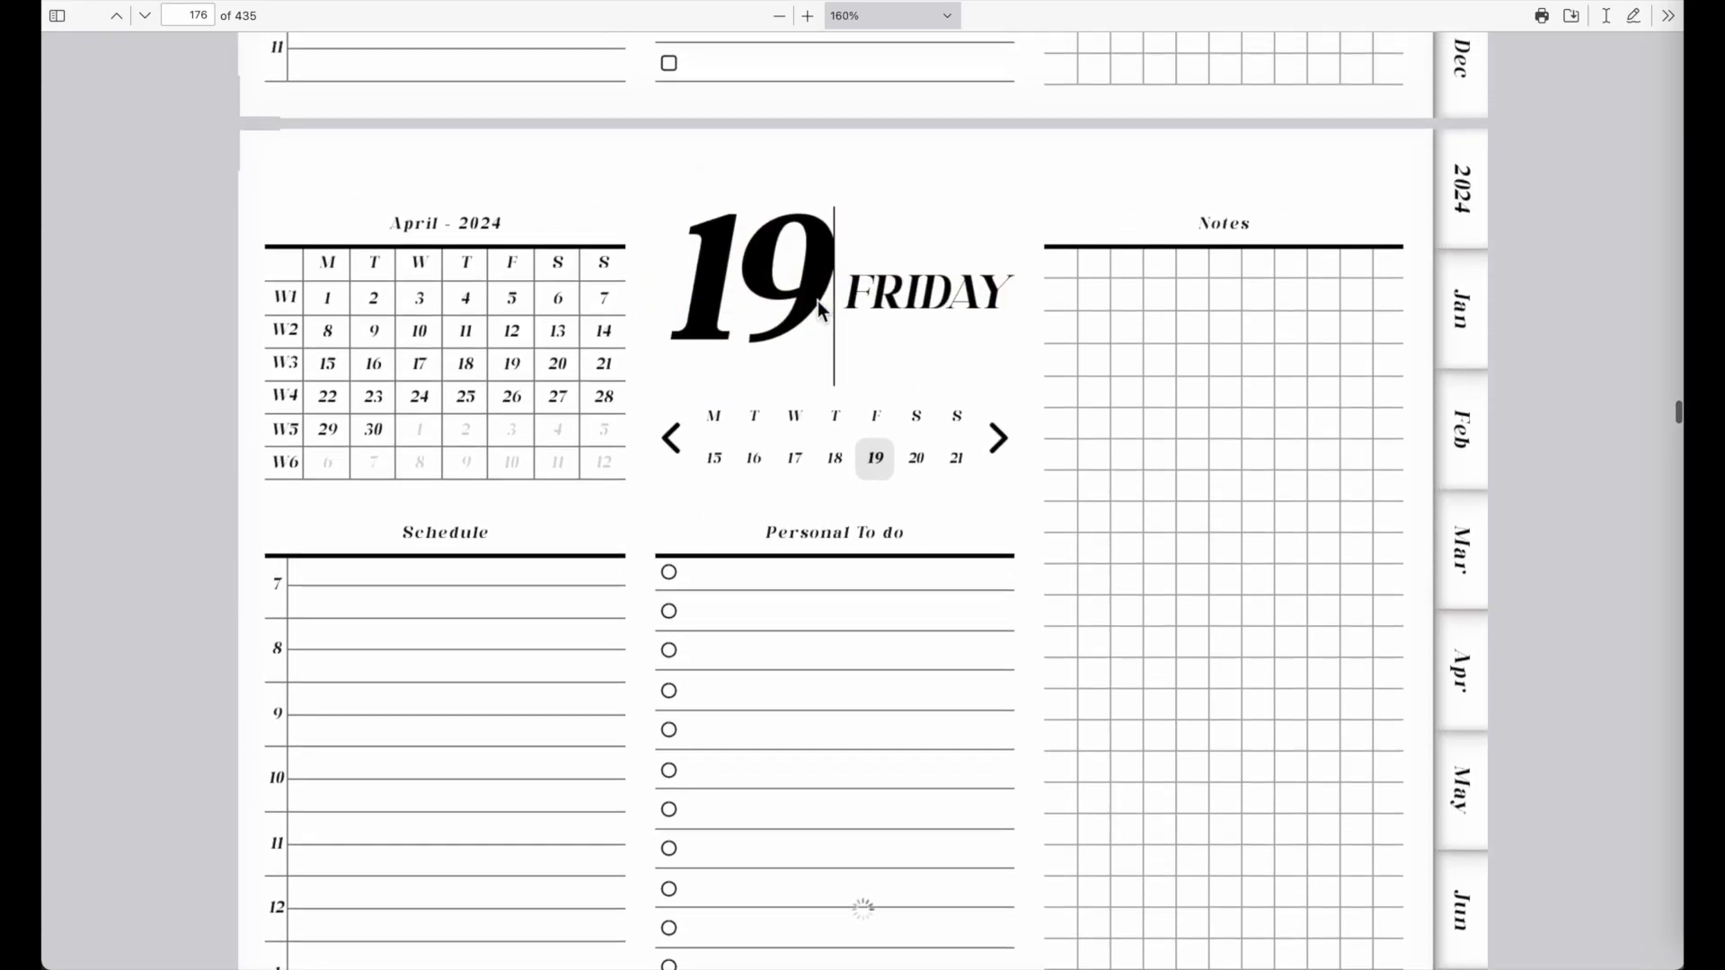
pyautogui.click(998, 469)
pyautogui.click(999, 341)
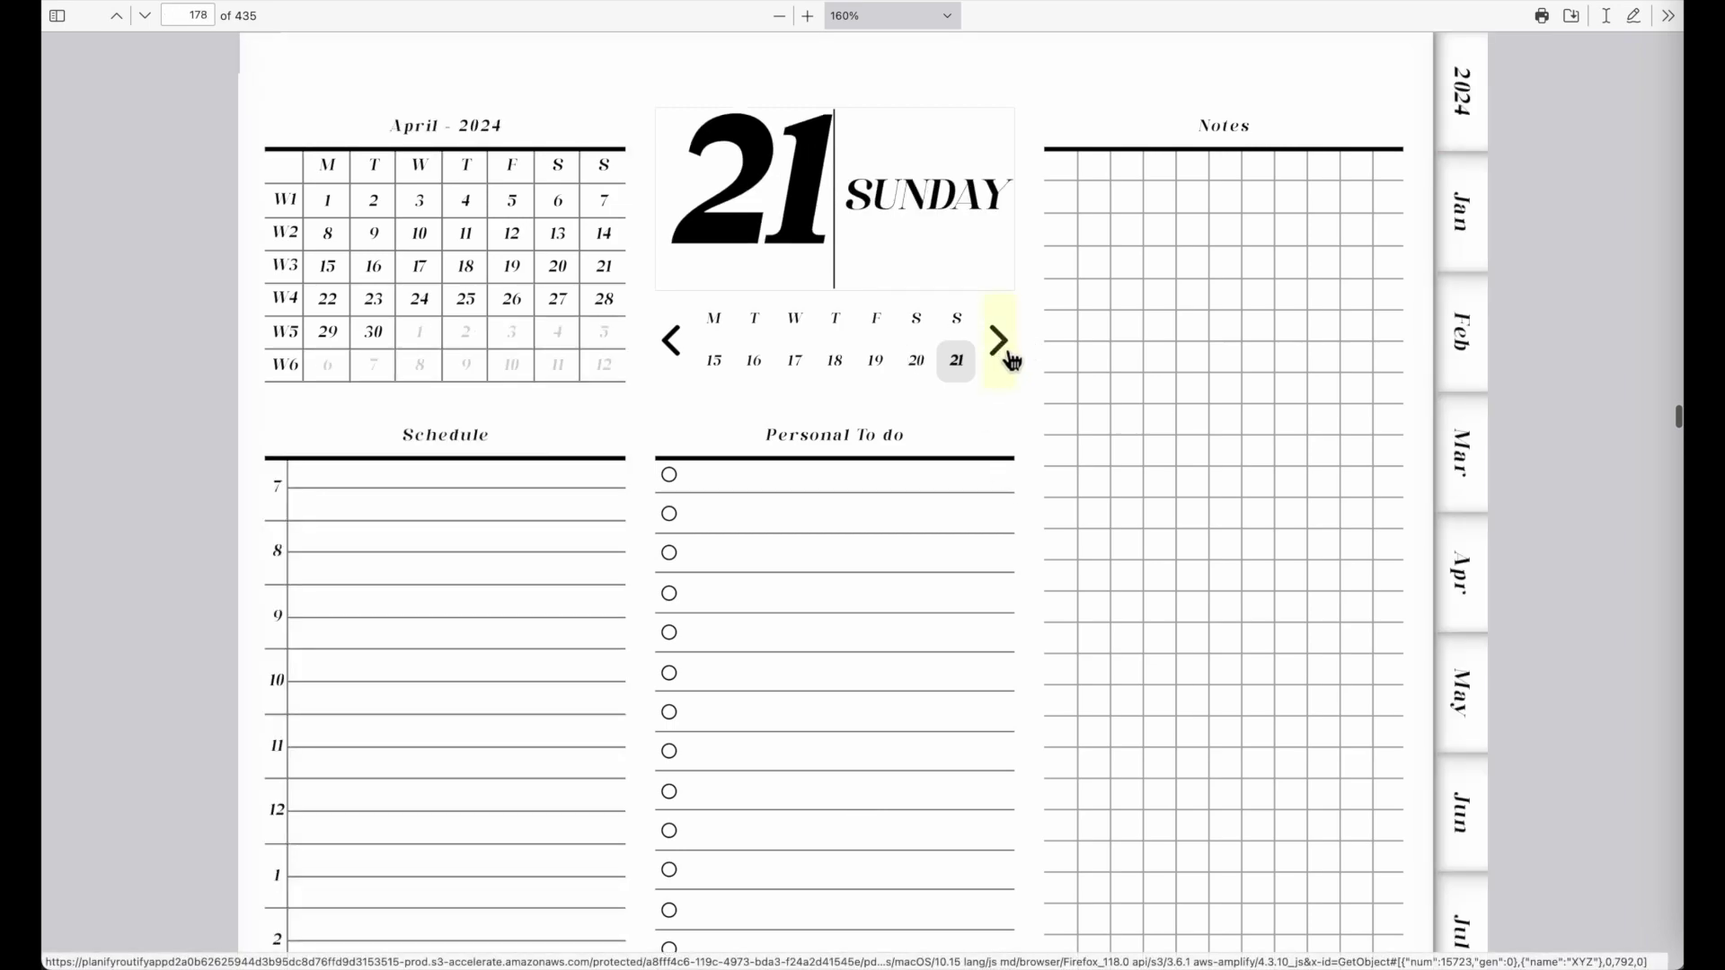
pyautogui.click(999, 340)
pyautogui.click(999, 340)
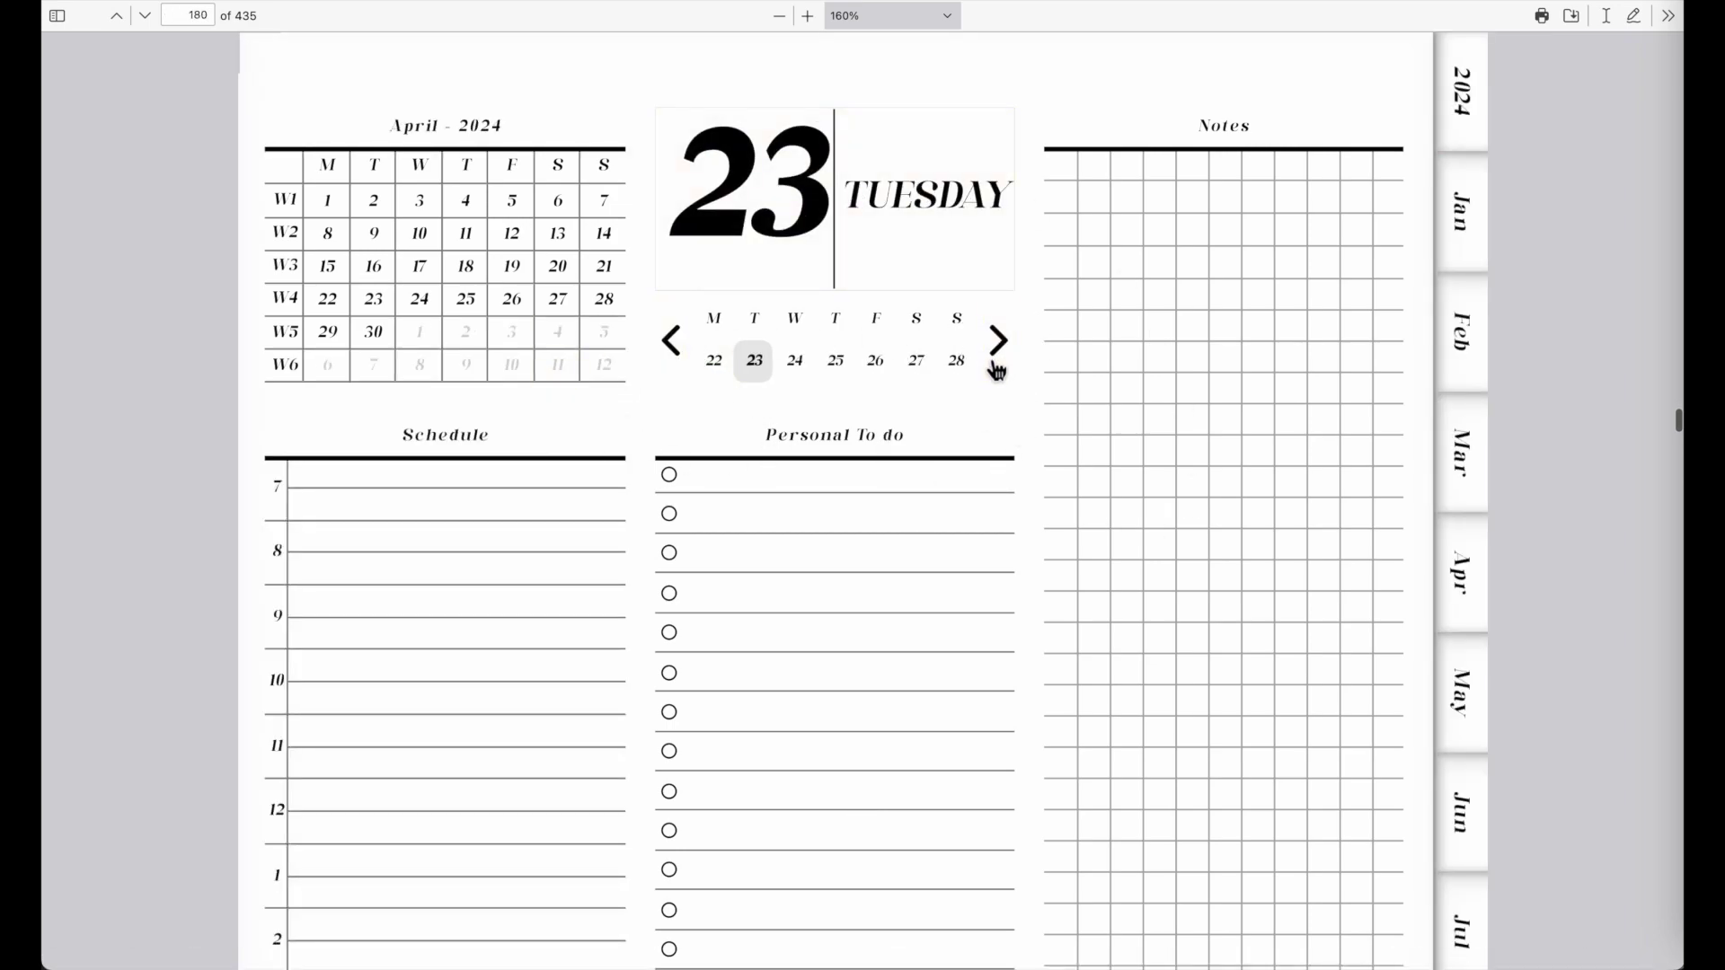
# Step: Test the week-strip day links Wed 24, Sat 27, Mon 22, Tue 23 and Sun 28
pyautogui.click(806, 374)
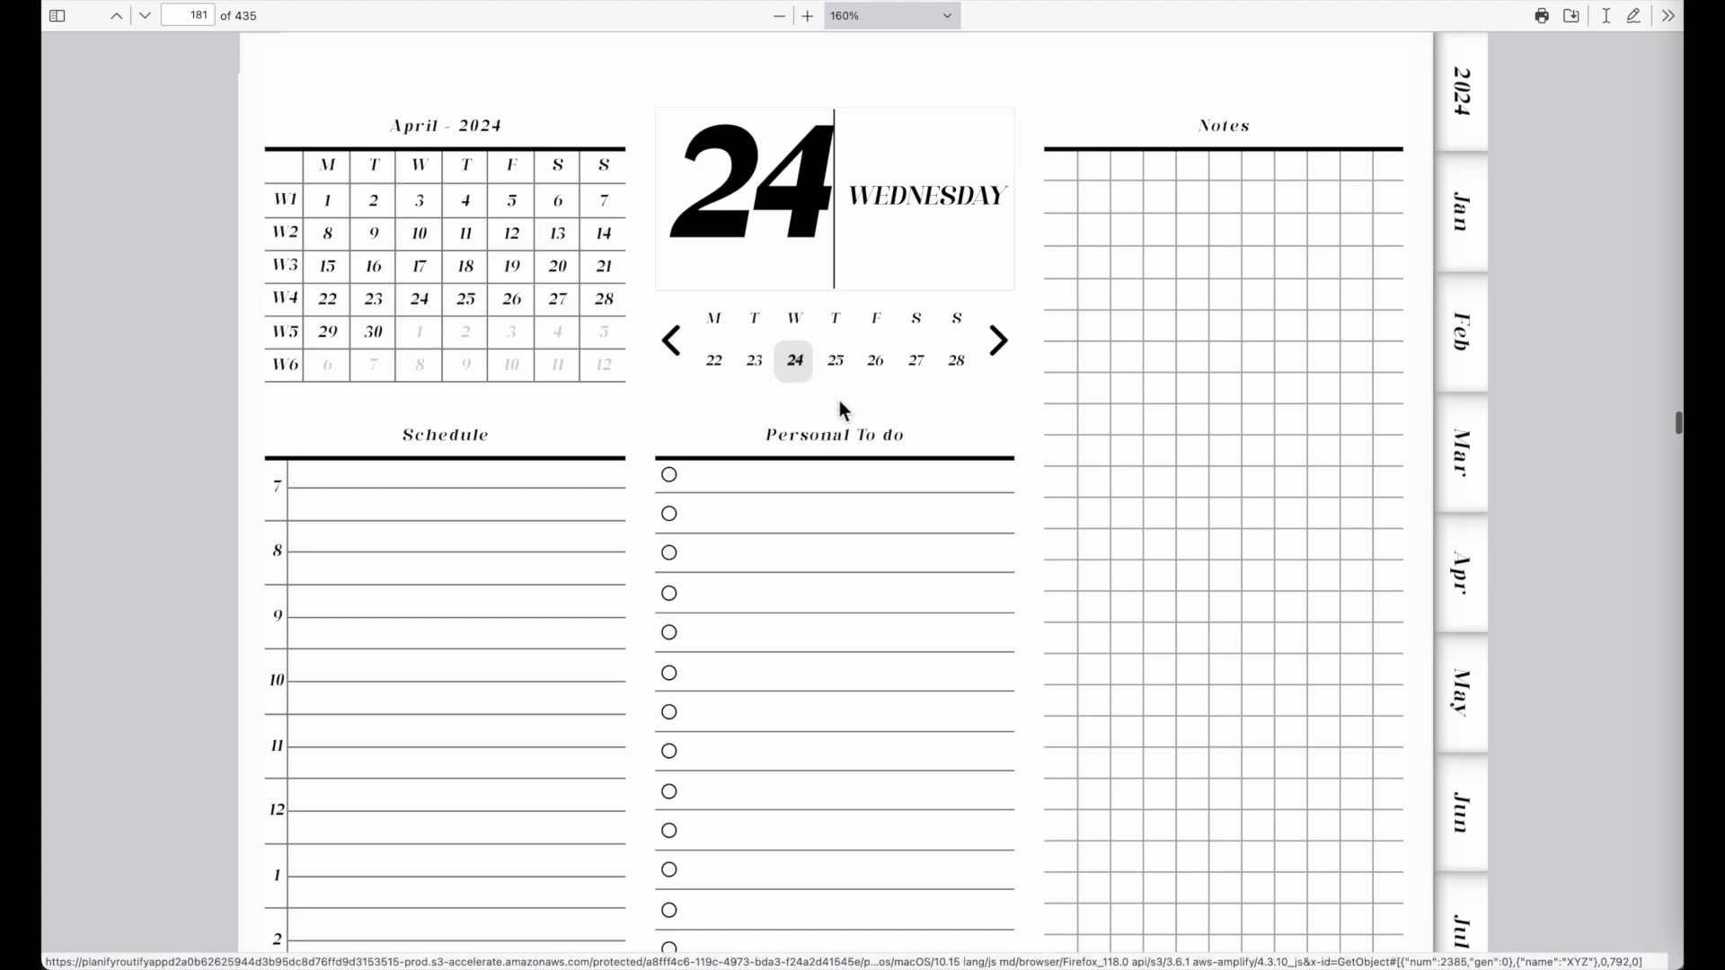
pyautogui.click(915, 362)
pyautogui.click(719, 368)
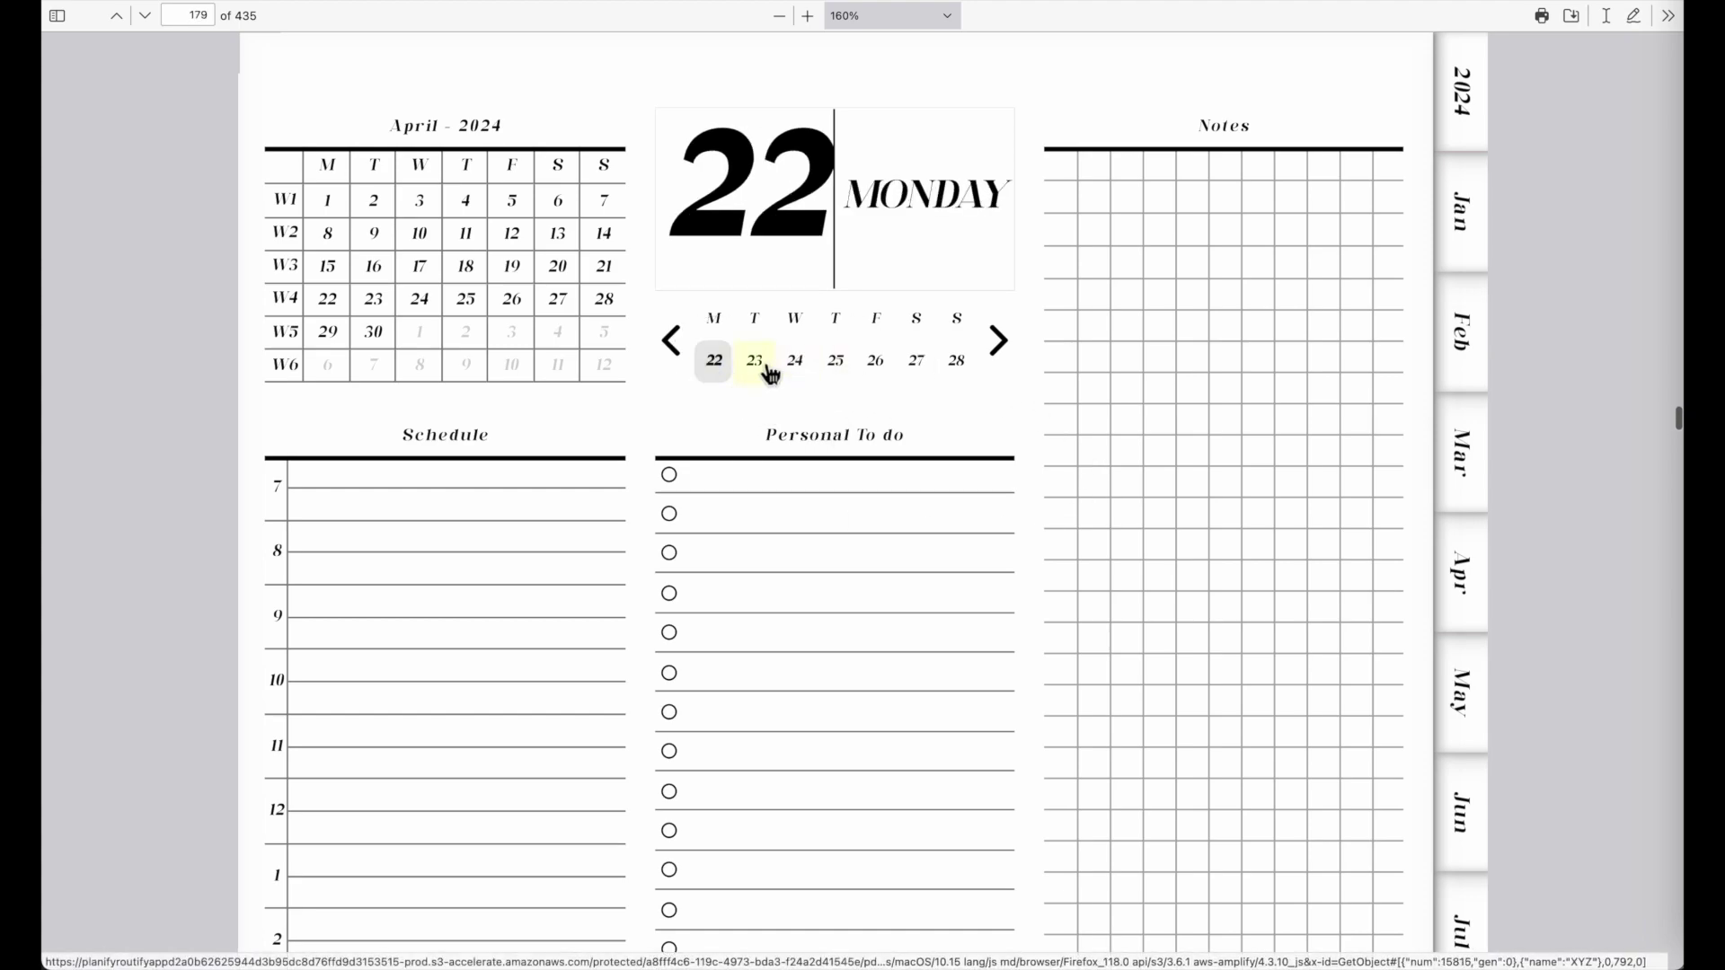
pyautogui.click(758, 365)
pyautogui.click(957, 364)
pyautogui.click(798, 369)
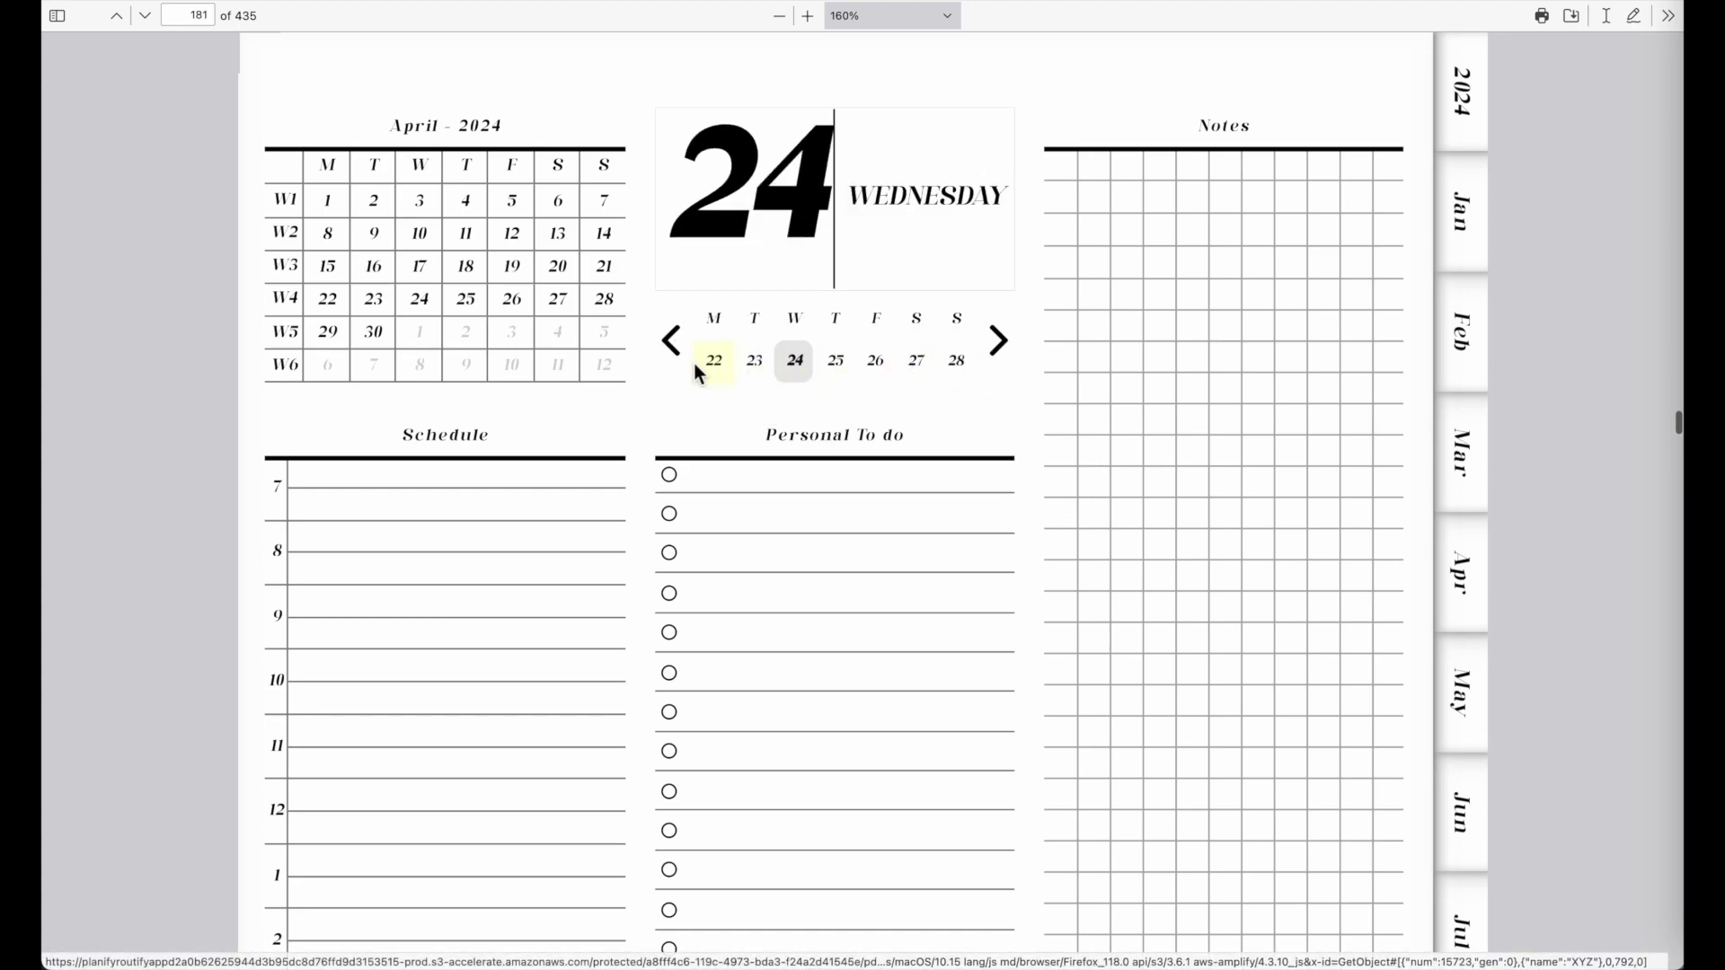
pyautogui.click(714, 364)
pyautogui.click(764, 366)
# Step: Step back and forth through the days with the left and right arrows
pyautogui.click(672, 342)
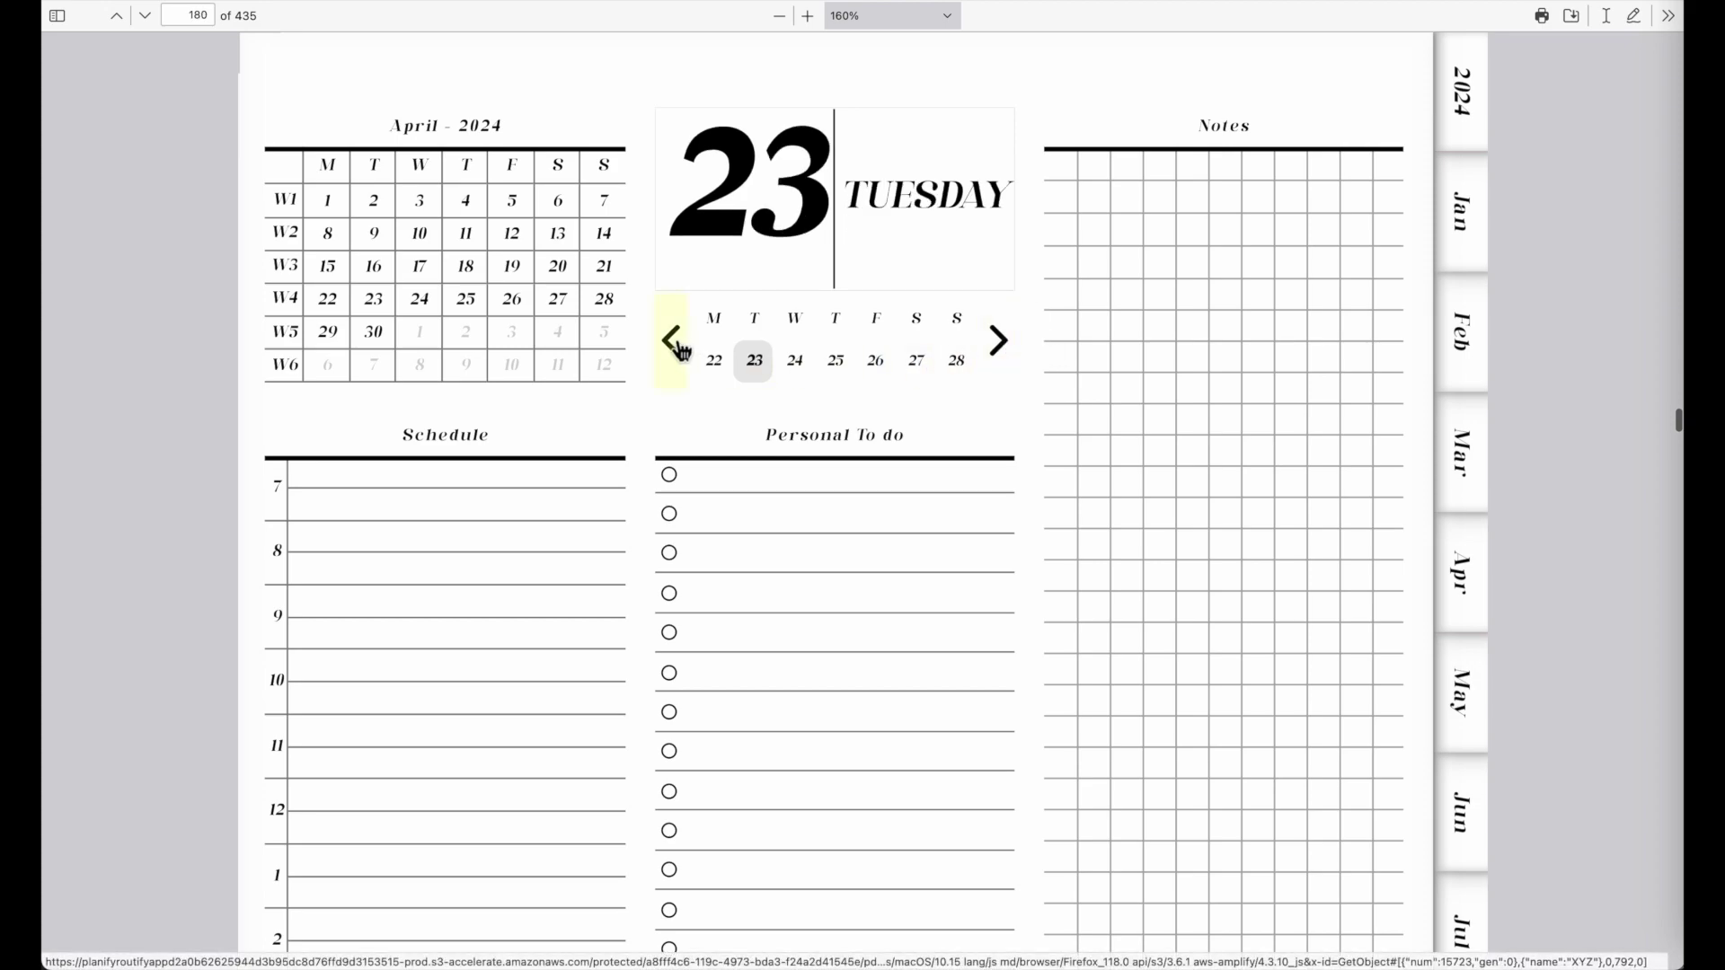
pyautogui.click(999, 347)
pyautogui.click(1006, 348)
pyautogui.click(1006, 349)
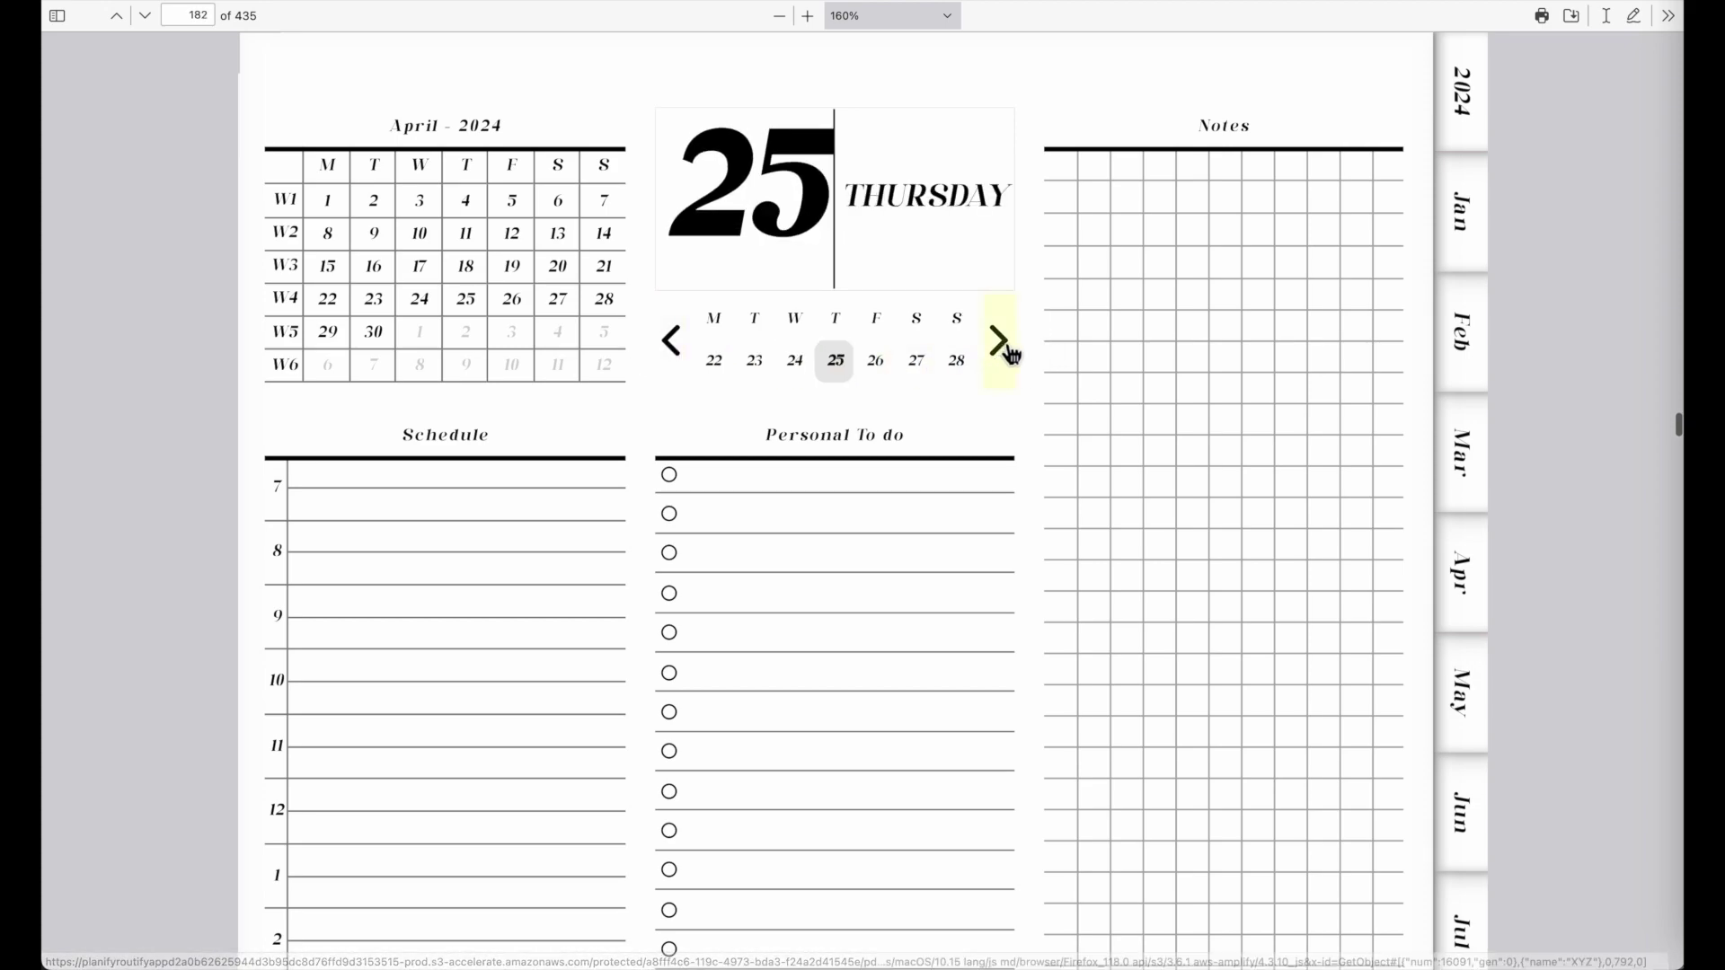
pyautogui.click(1006, 348)
pyautogui.click(1006, 348)
pyautogui.click(1006, 348)
pyautogui.click(673, 340)
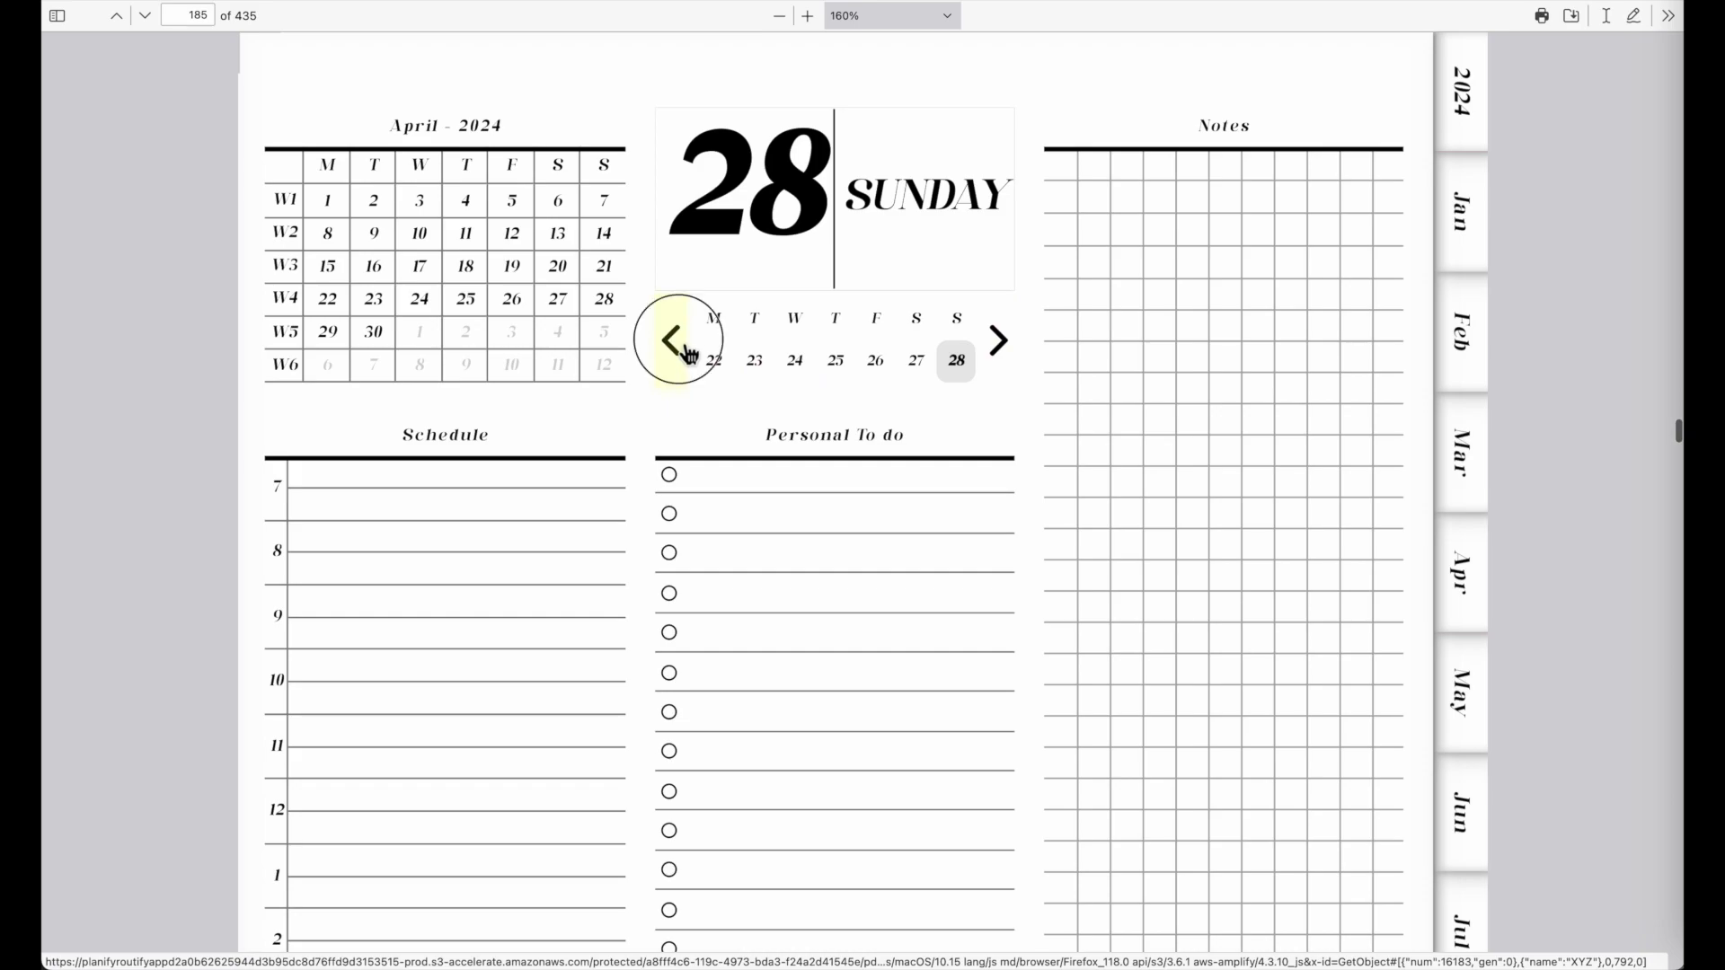
pyautogui.click(673, 340)
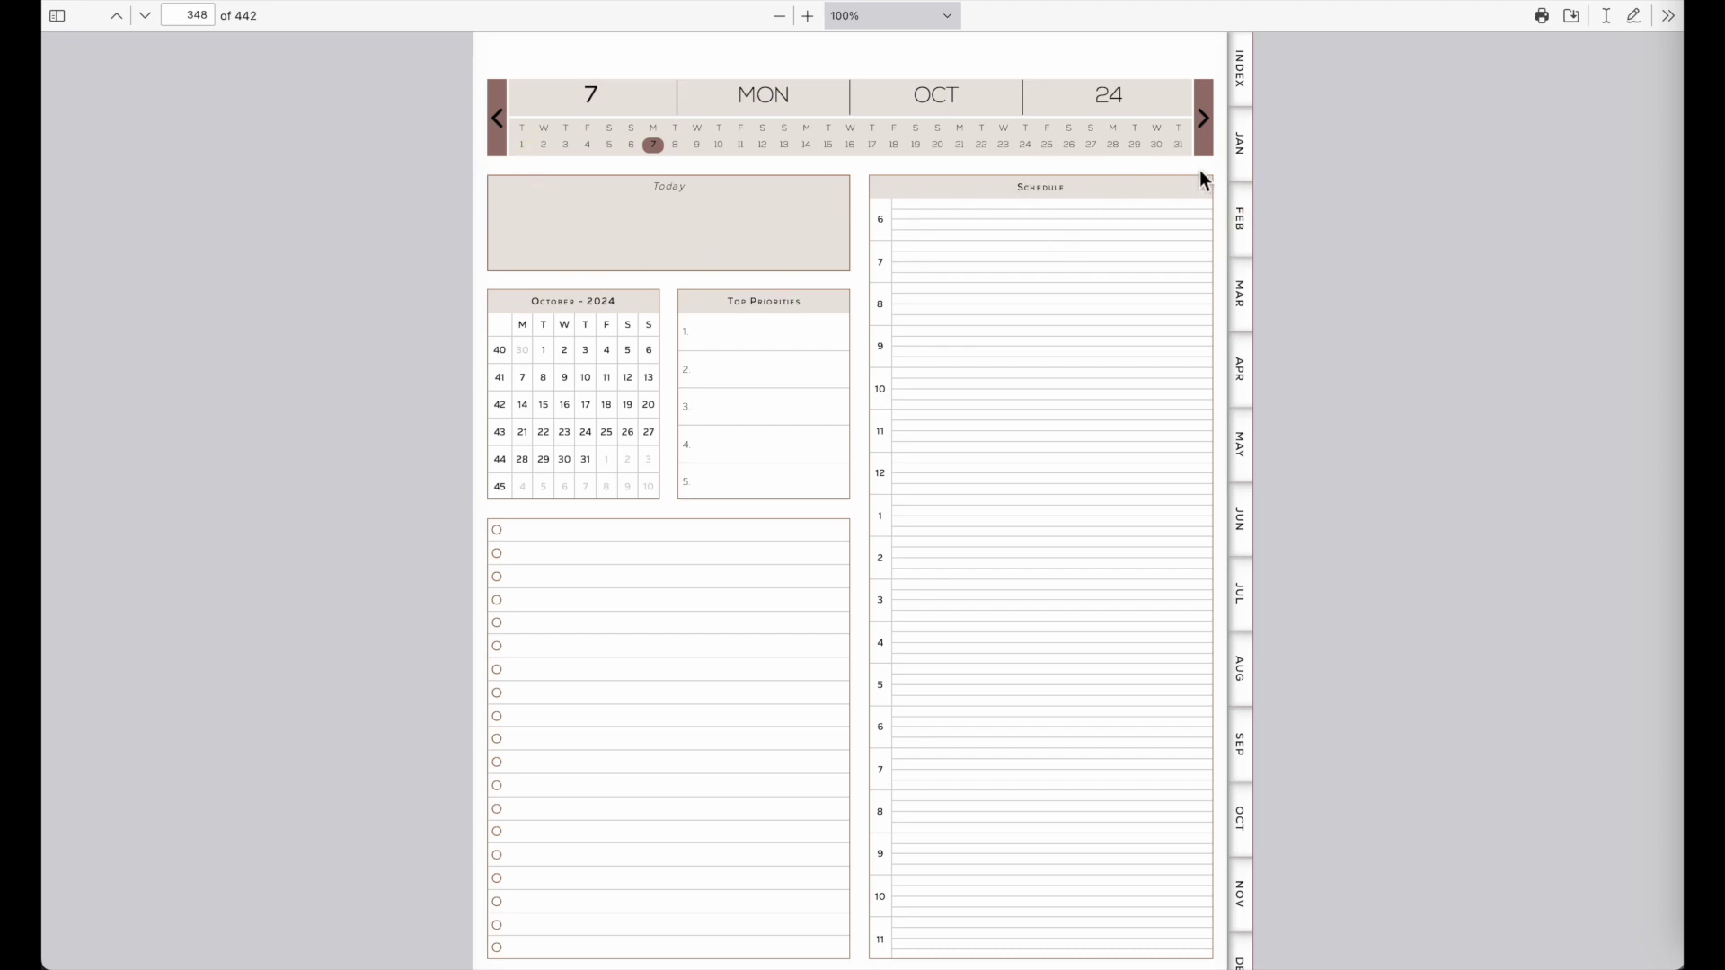
# Step: Test the October planner's header and date-strip links to 31, 8, 15 and 23 October
pyautogui.click(1177, 145)
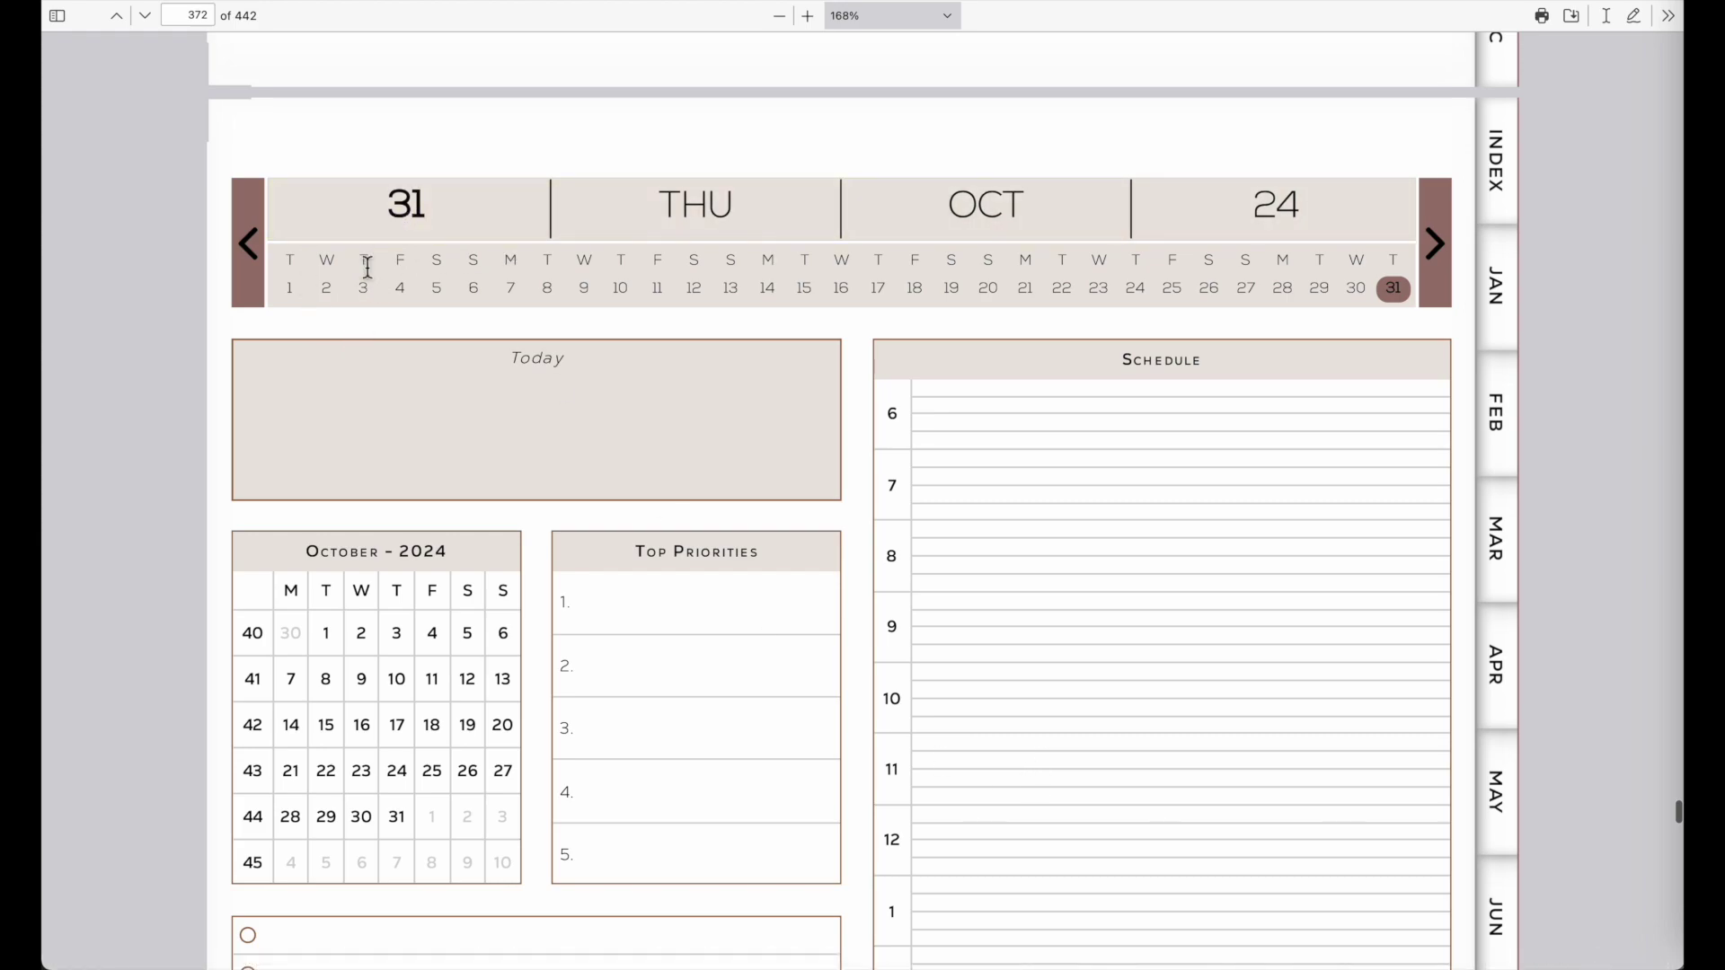
pyautogui.click(547, 294)
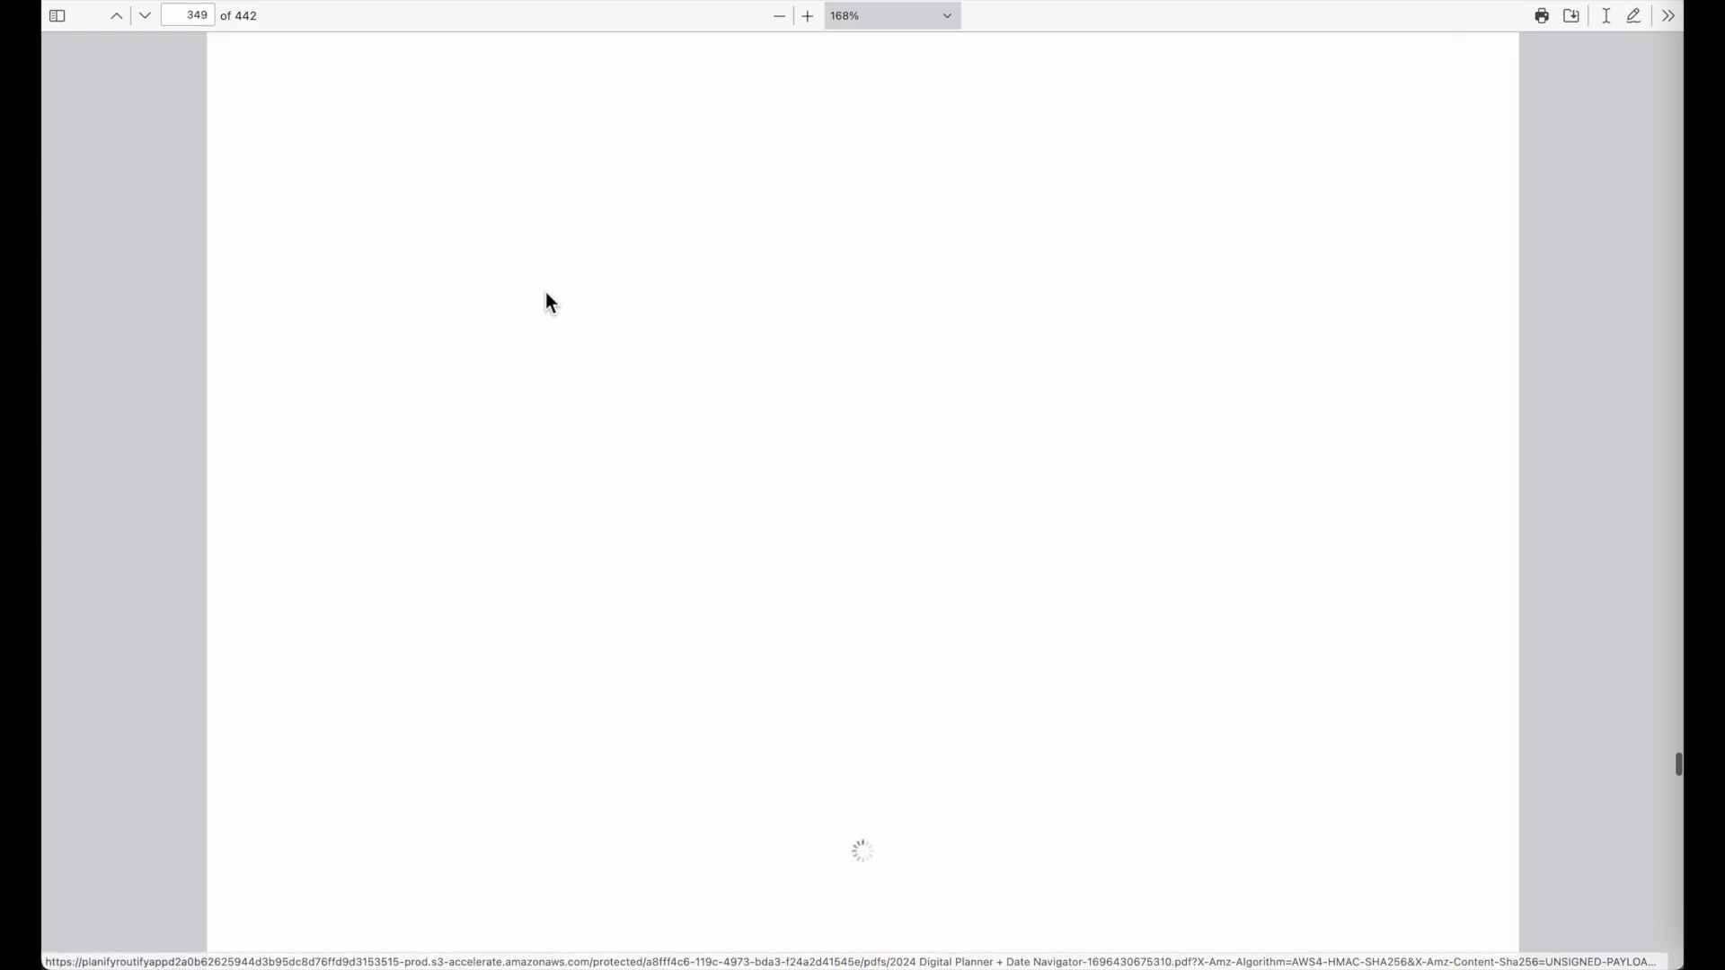
pyautogui.click(805, 224)
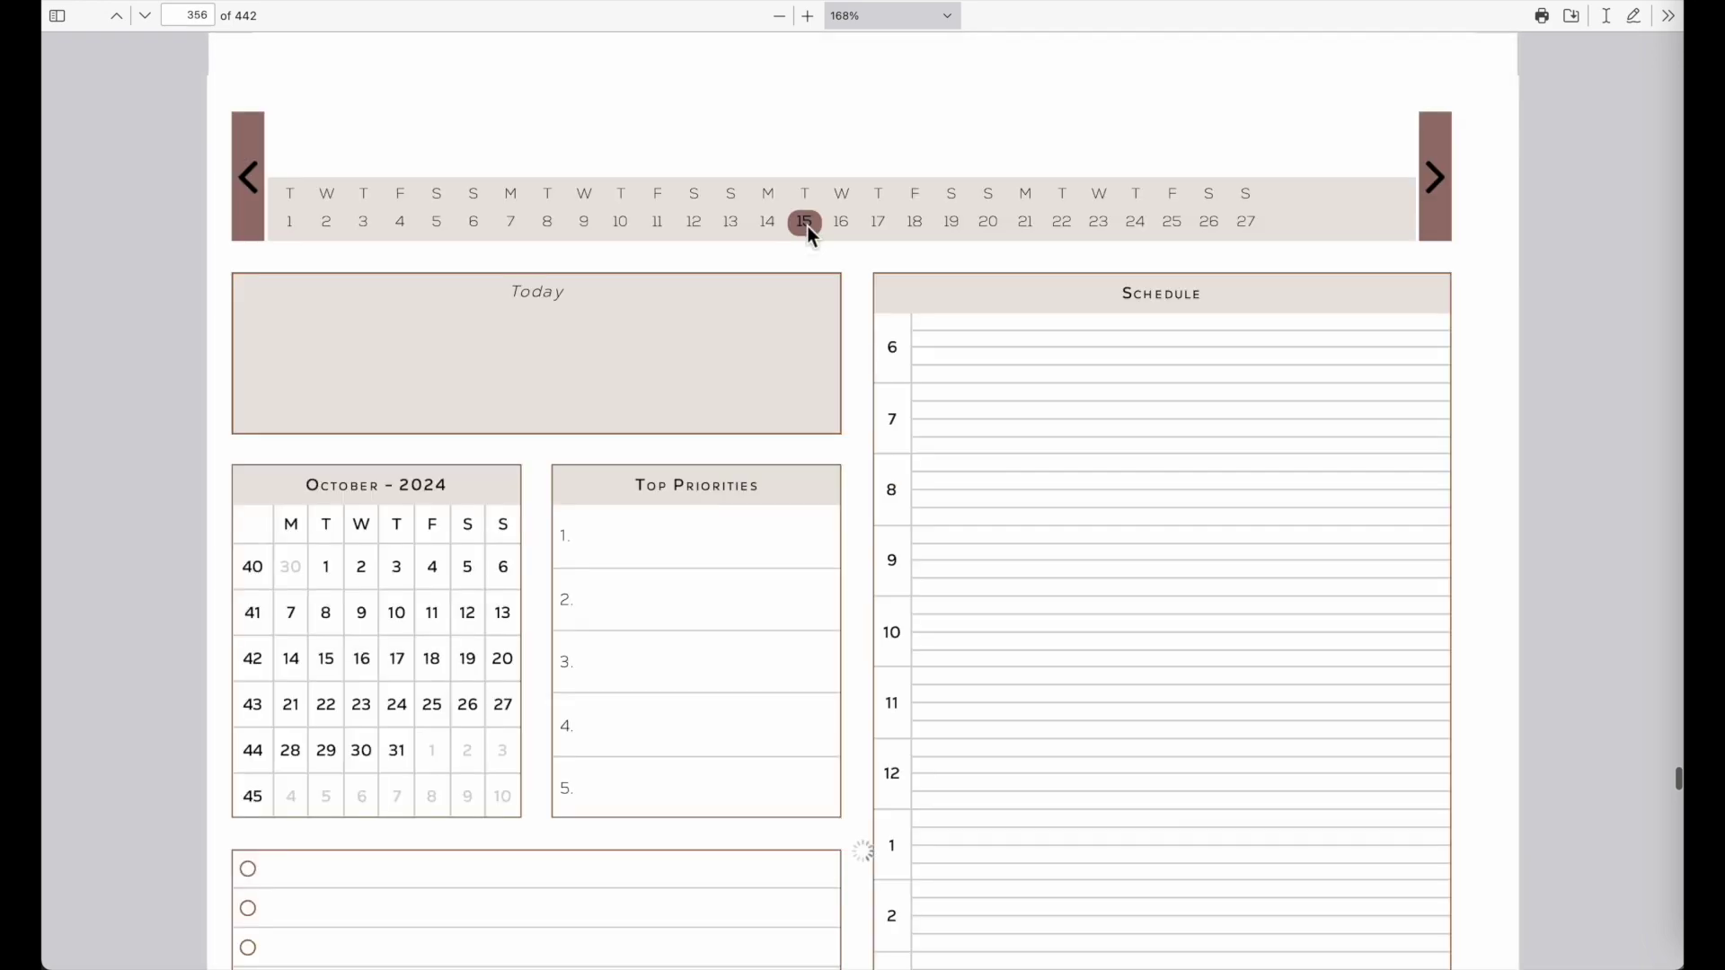
pyautogui.click(1095, 224)
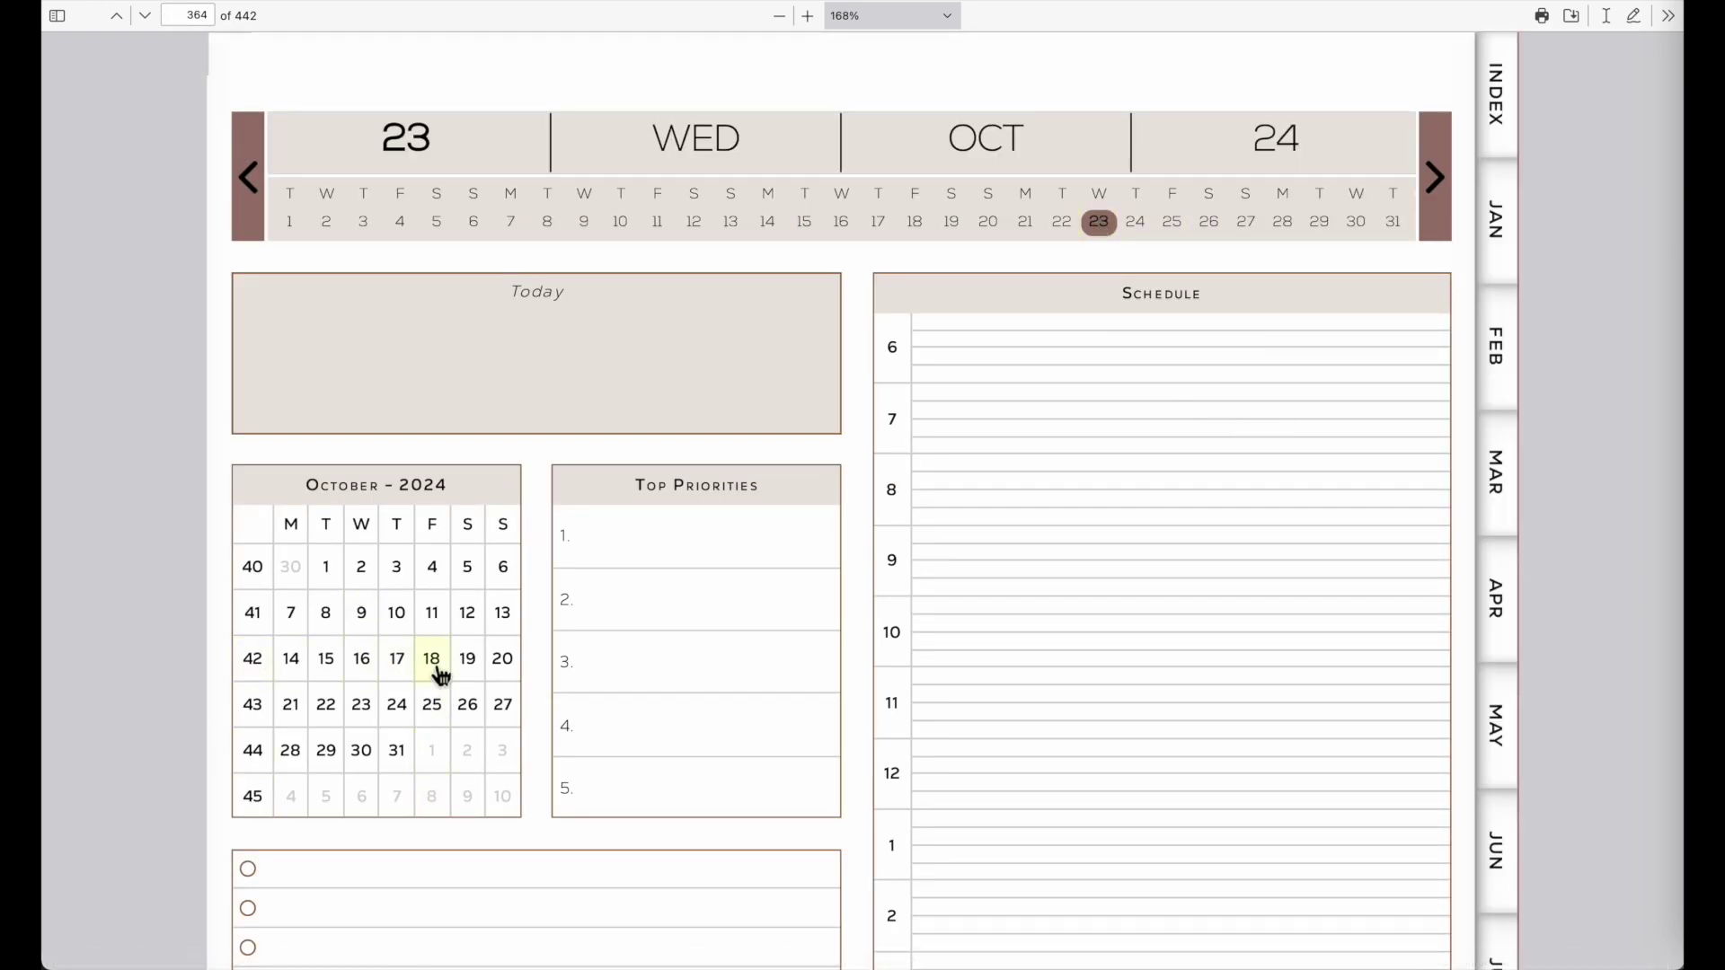
# Step: Open 16, 18, 16 and 15 October from the month grid
pyautogui.click(364, 667)
pyautogui.click(433, 665)
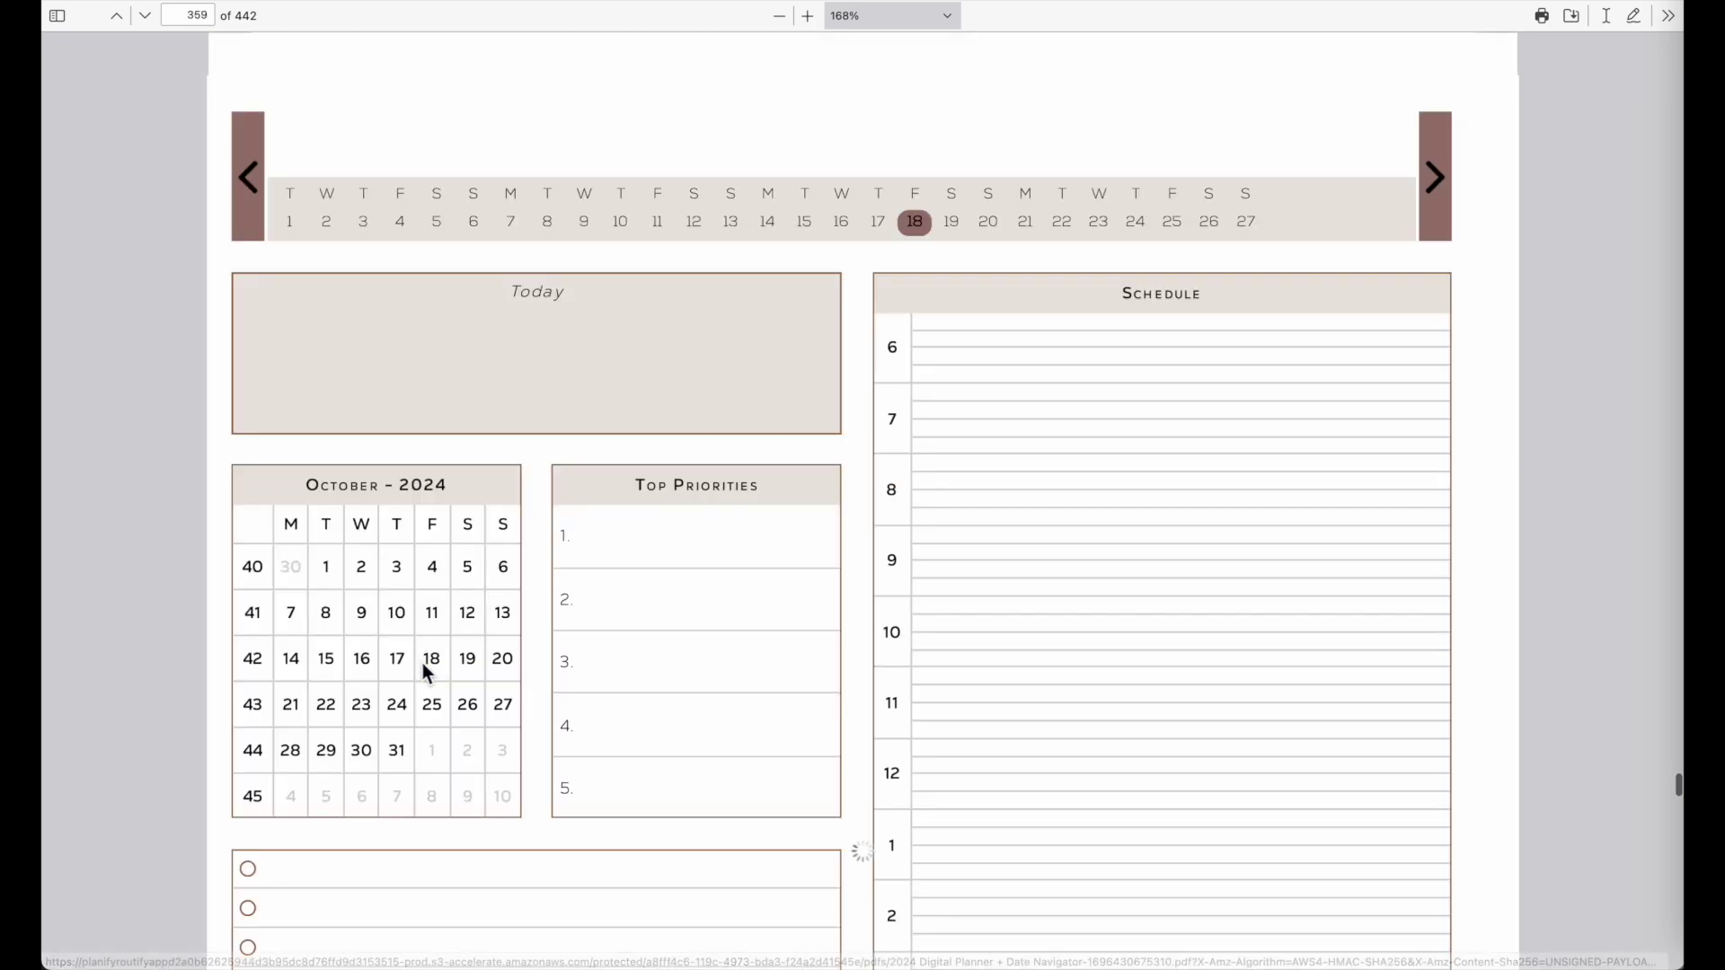
pyautogui.click(363, 667)
pyautogui.click(330, 669)
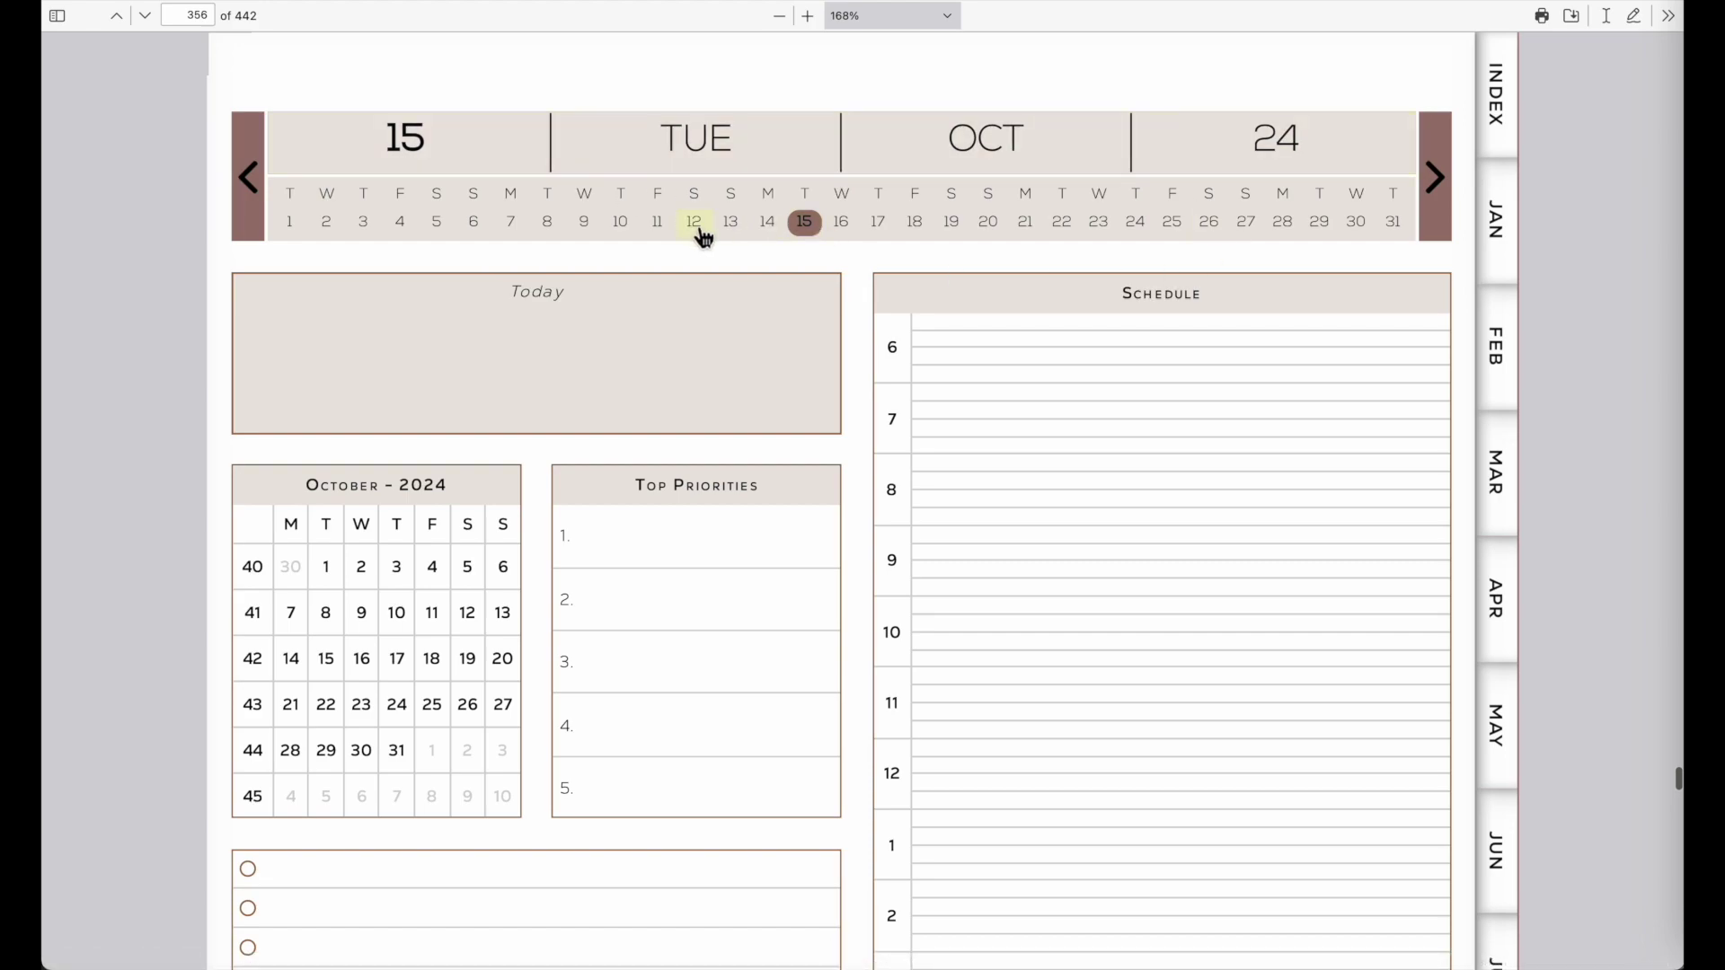
# Step: Jump to an earlier October day, then step through neighbouring days with the arrow
pyautogui.click(510, 221)
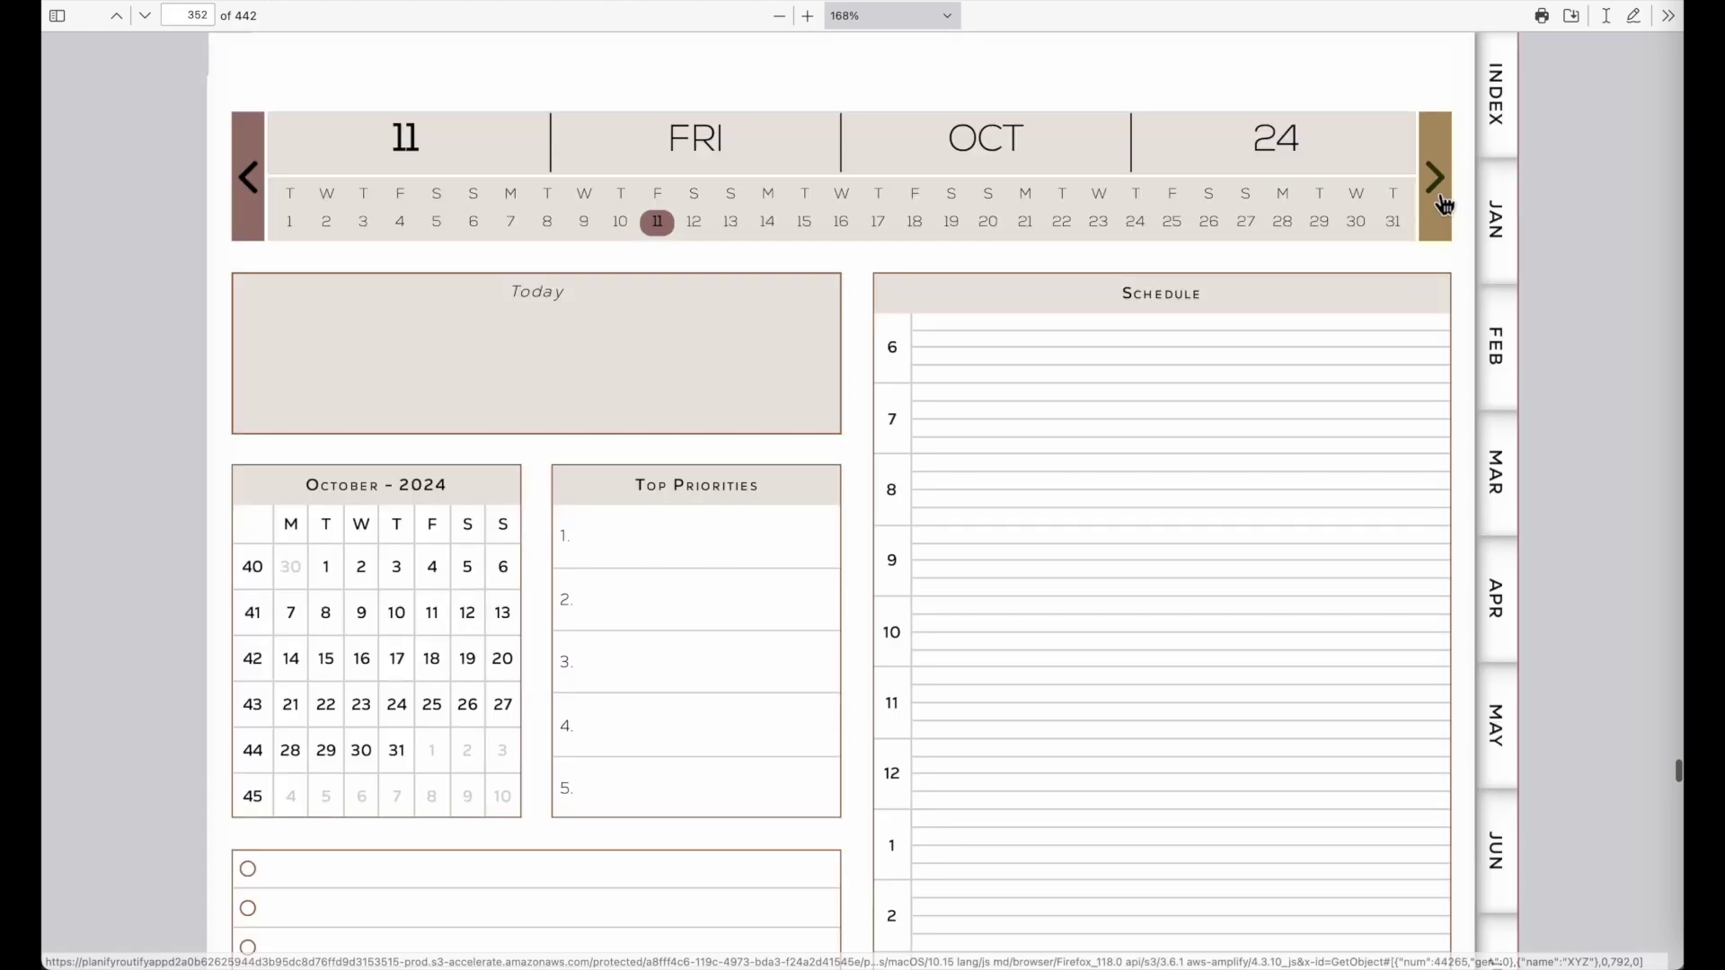
pyautogui.click(1435, 192)
pyautogui.click(1434, 192)
pyautogui.click(1434, 192)
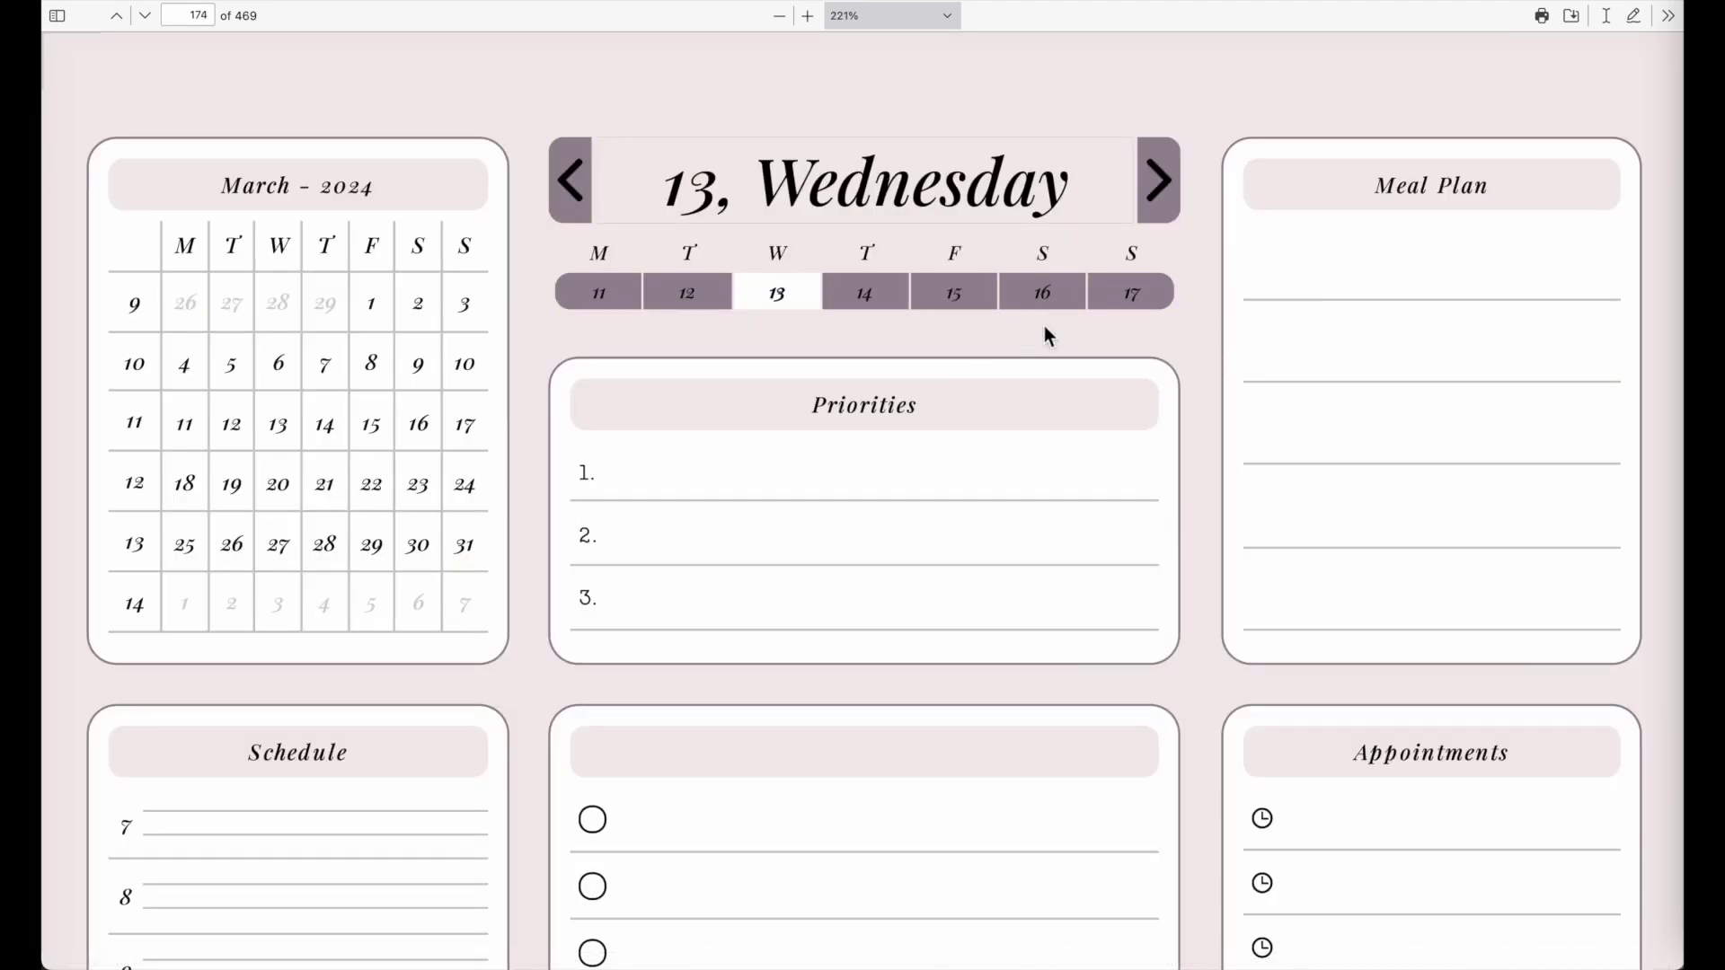
# Step: Step between Tuesday 12 and Thursday 14 March with the left and right day arrows
pyautogui.click(1161, 182)
pyautogui.click(569, 180)
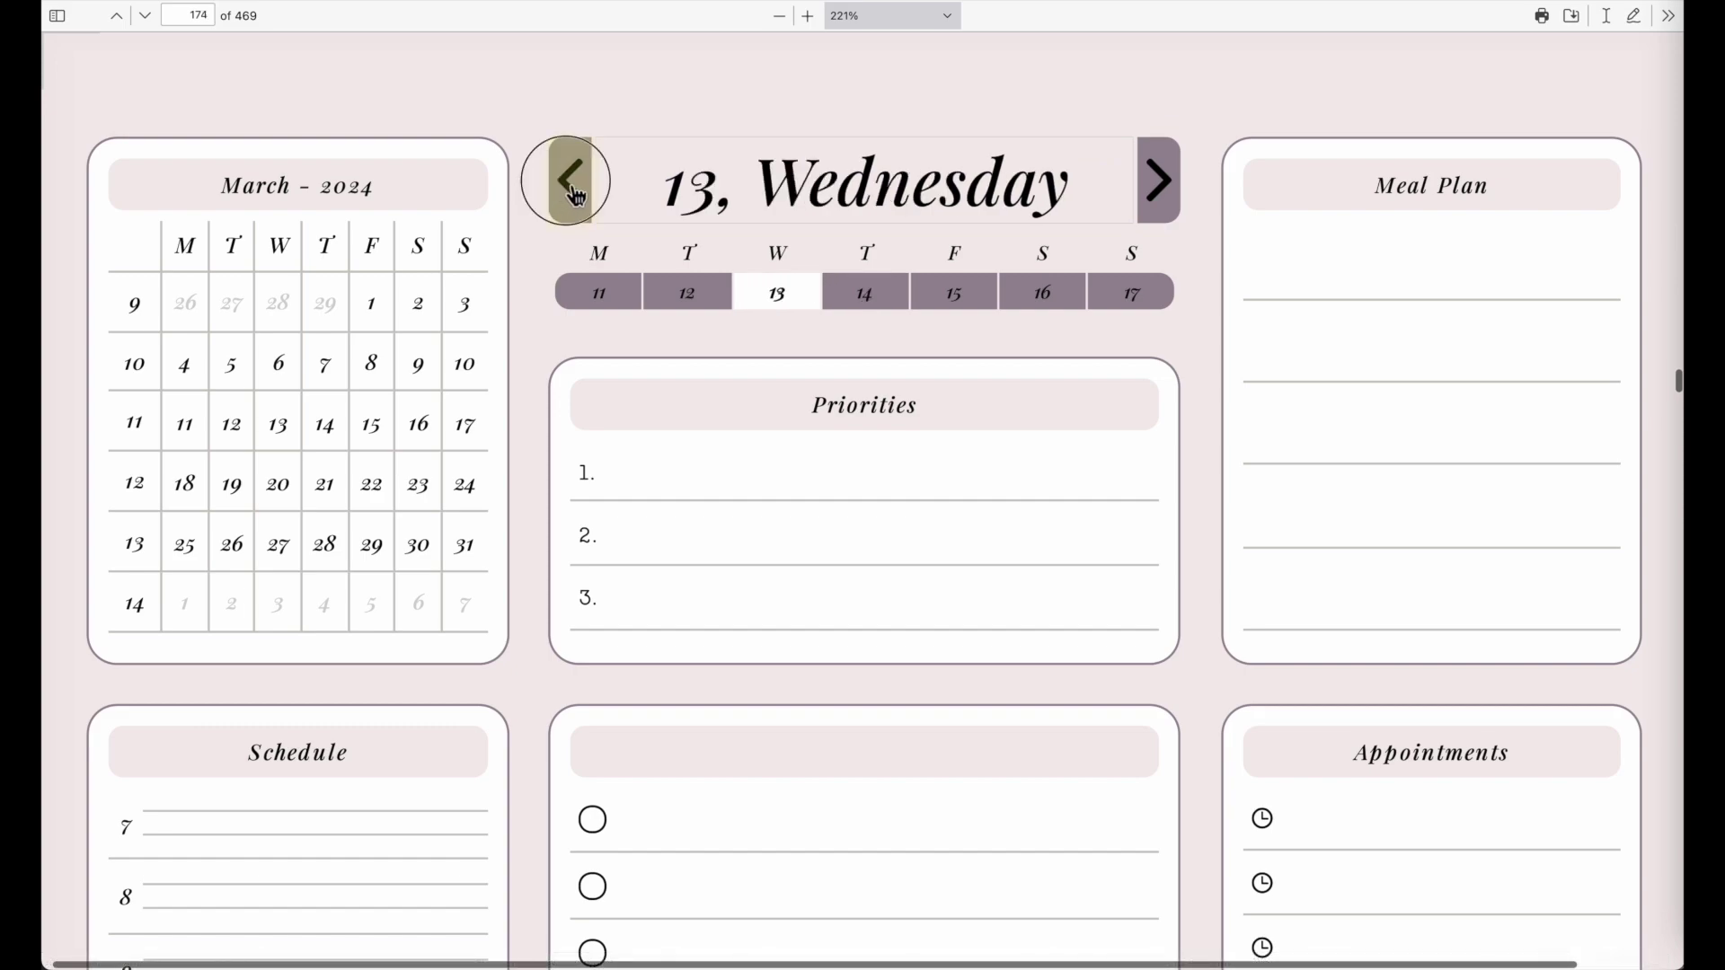
pyautogui.click(571, 183)
pyautogui.click(1159, 180)
pyautogui.click(1158, 179)
pyautogui.click(1158, 180)
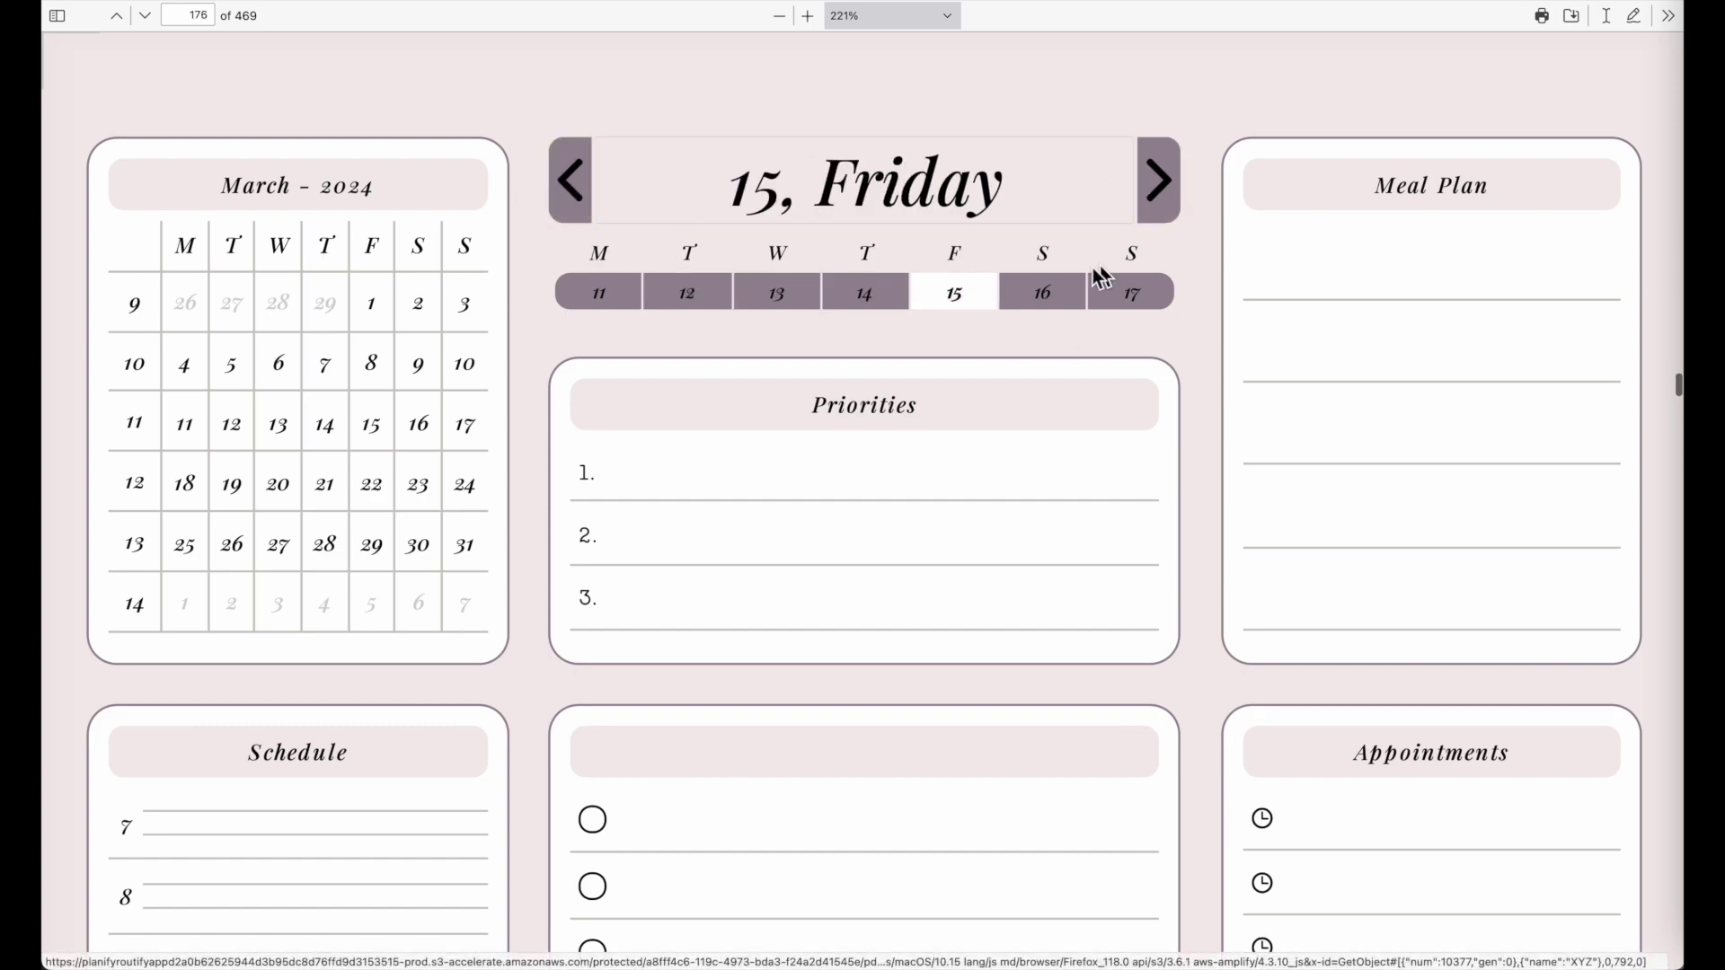
# Step: Jump across the 11–17 March week-strip tabs, ending on Sunday 17
pyautogui.click(686, 296)
pyautogui.click(1145, 301)
pyautogui.click(596, 296)
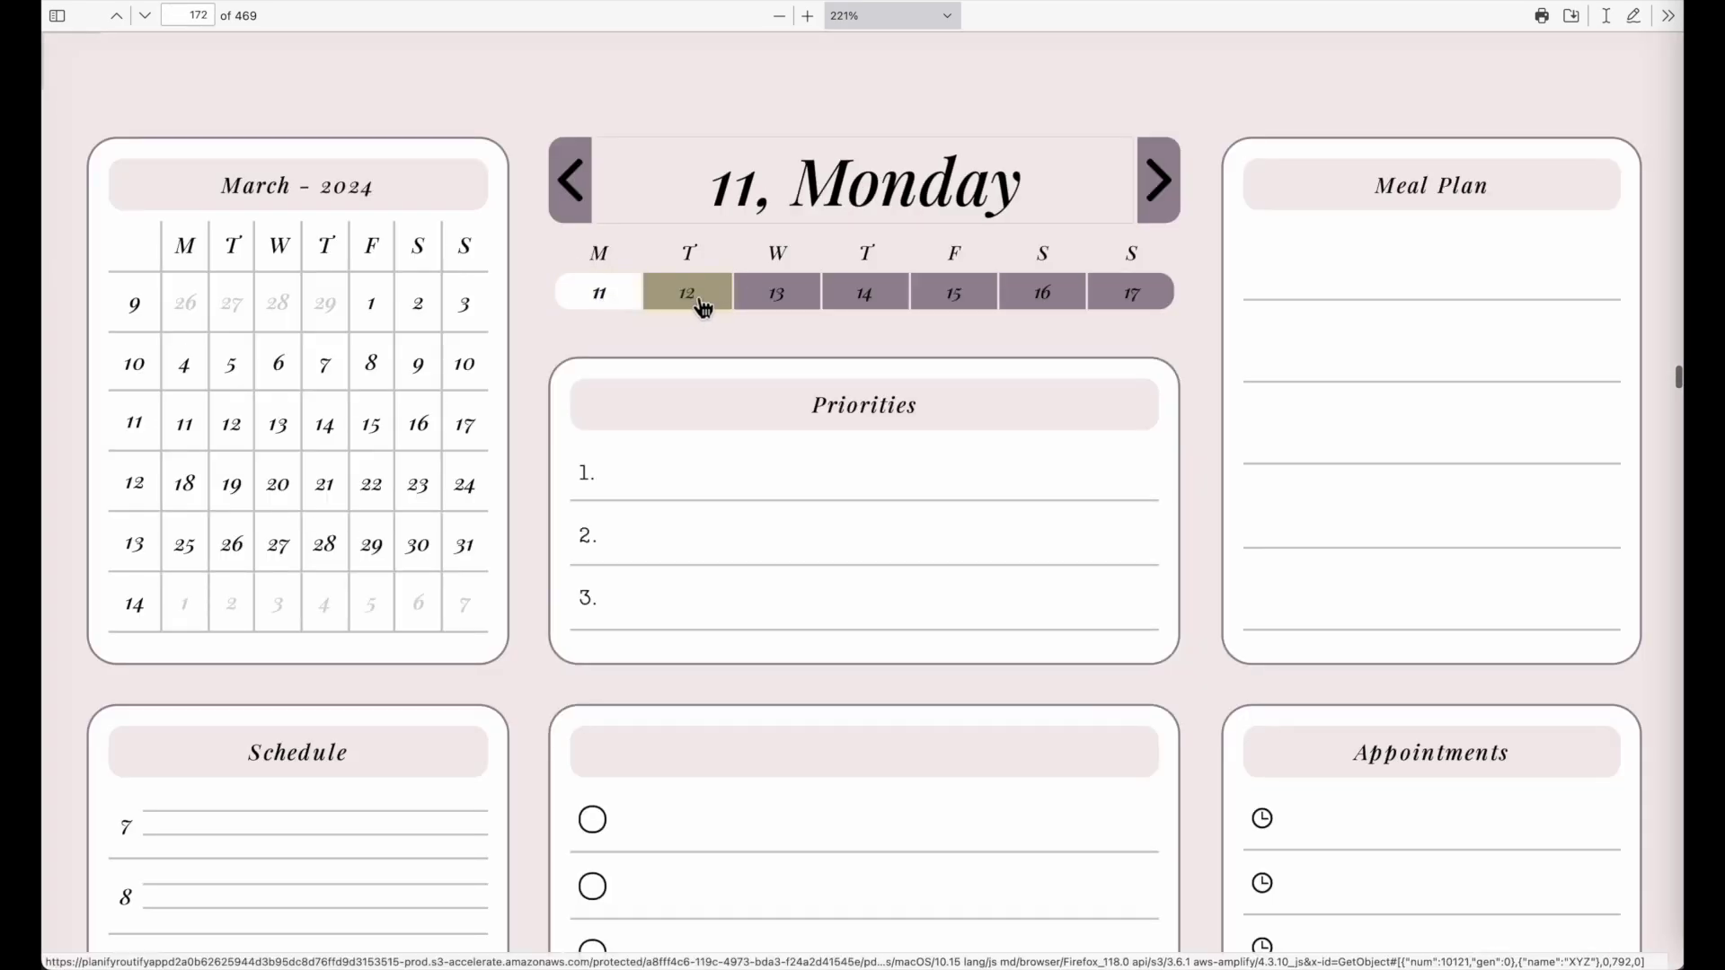
pyautogui.click(703, 308)
pyautogui.click(773, 300)
pyautogui.click(978, 304)
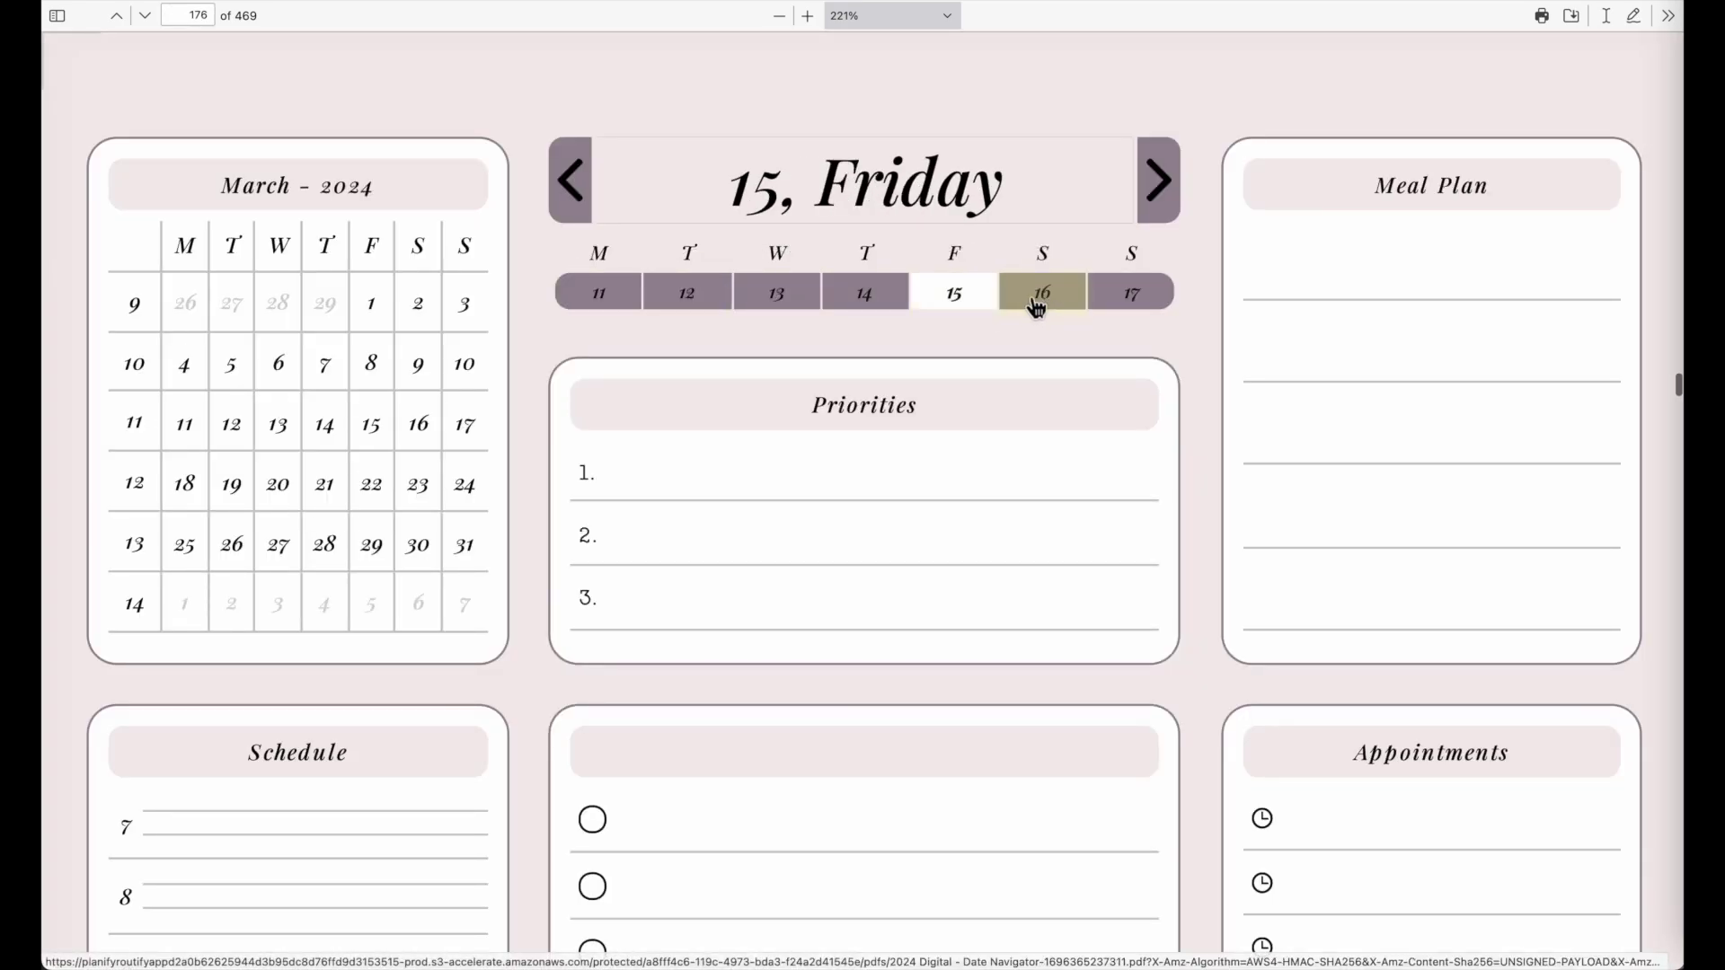
pyautogui.click(1038, 301)
pyautogui.click(697, 296)
pyautogui.click(1155, 306)
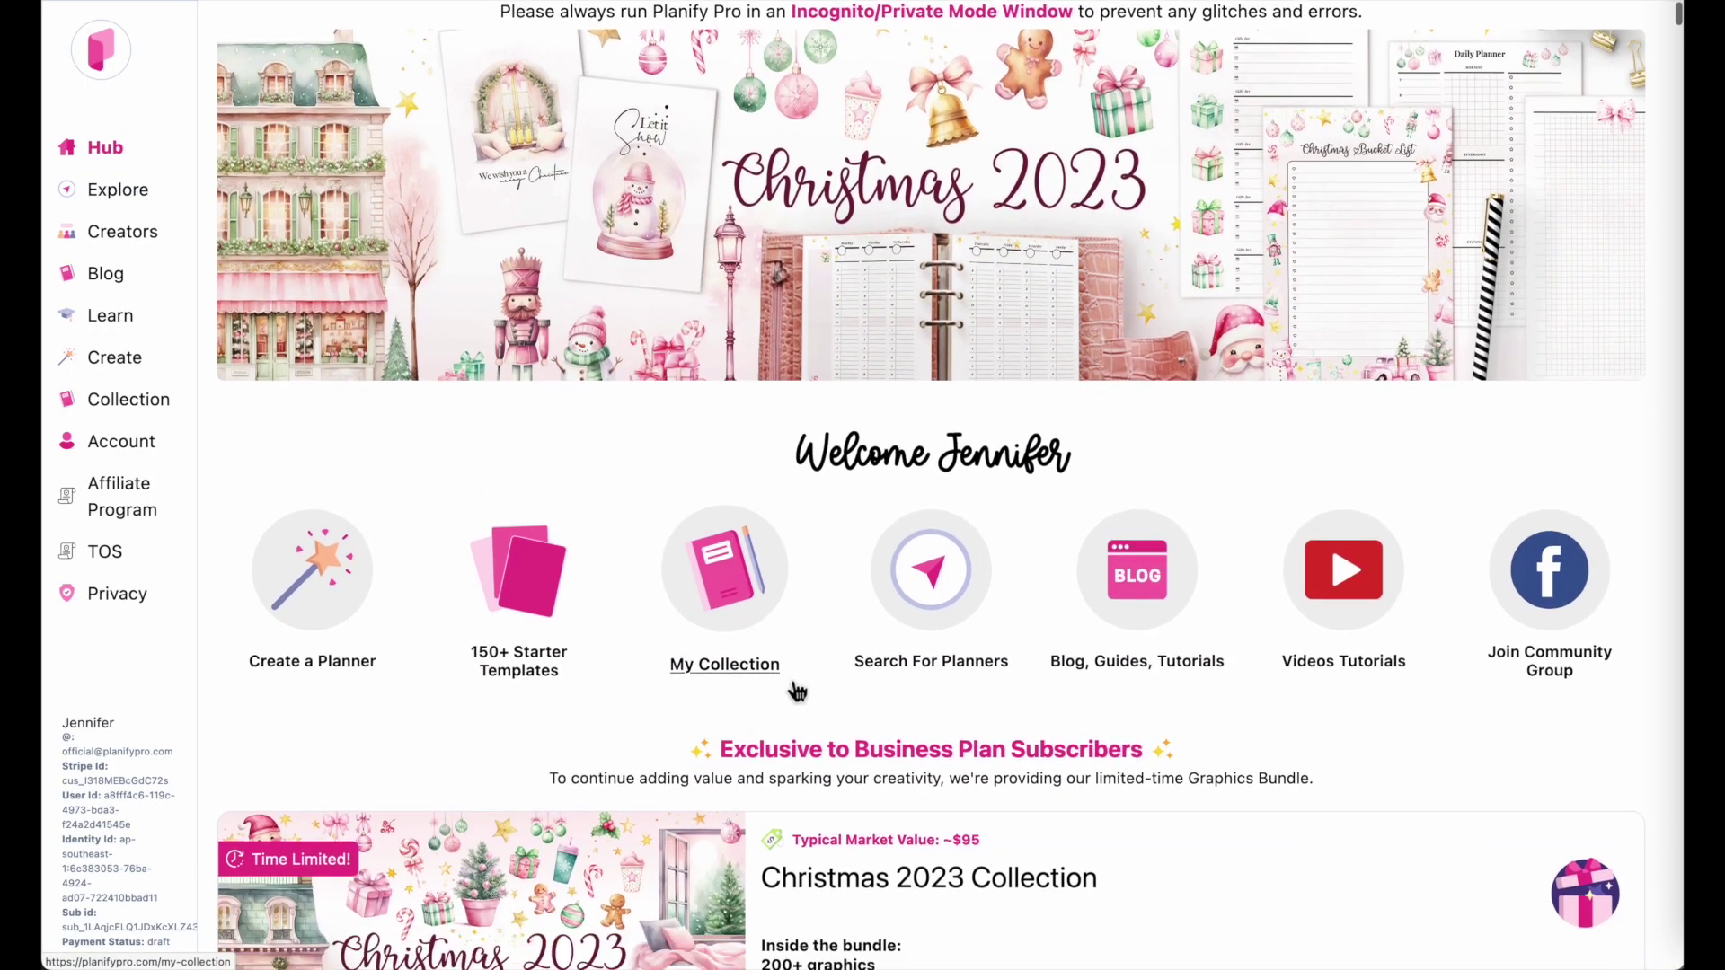
# Step: Scroll the Hub page and open Explore via the Search For Planners icon
pyautogui.scroll(-10, 795, 690)
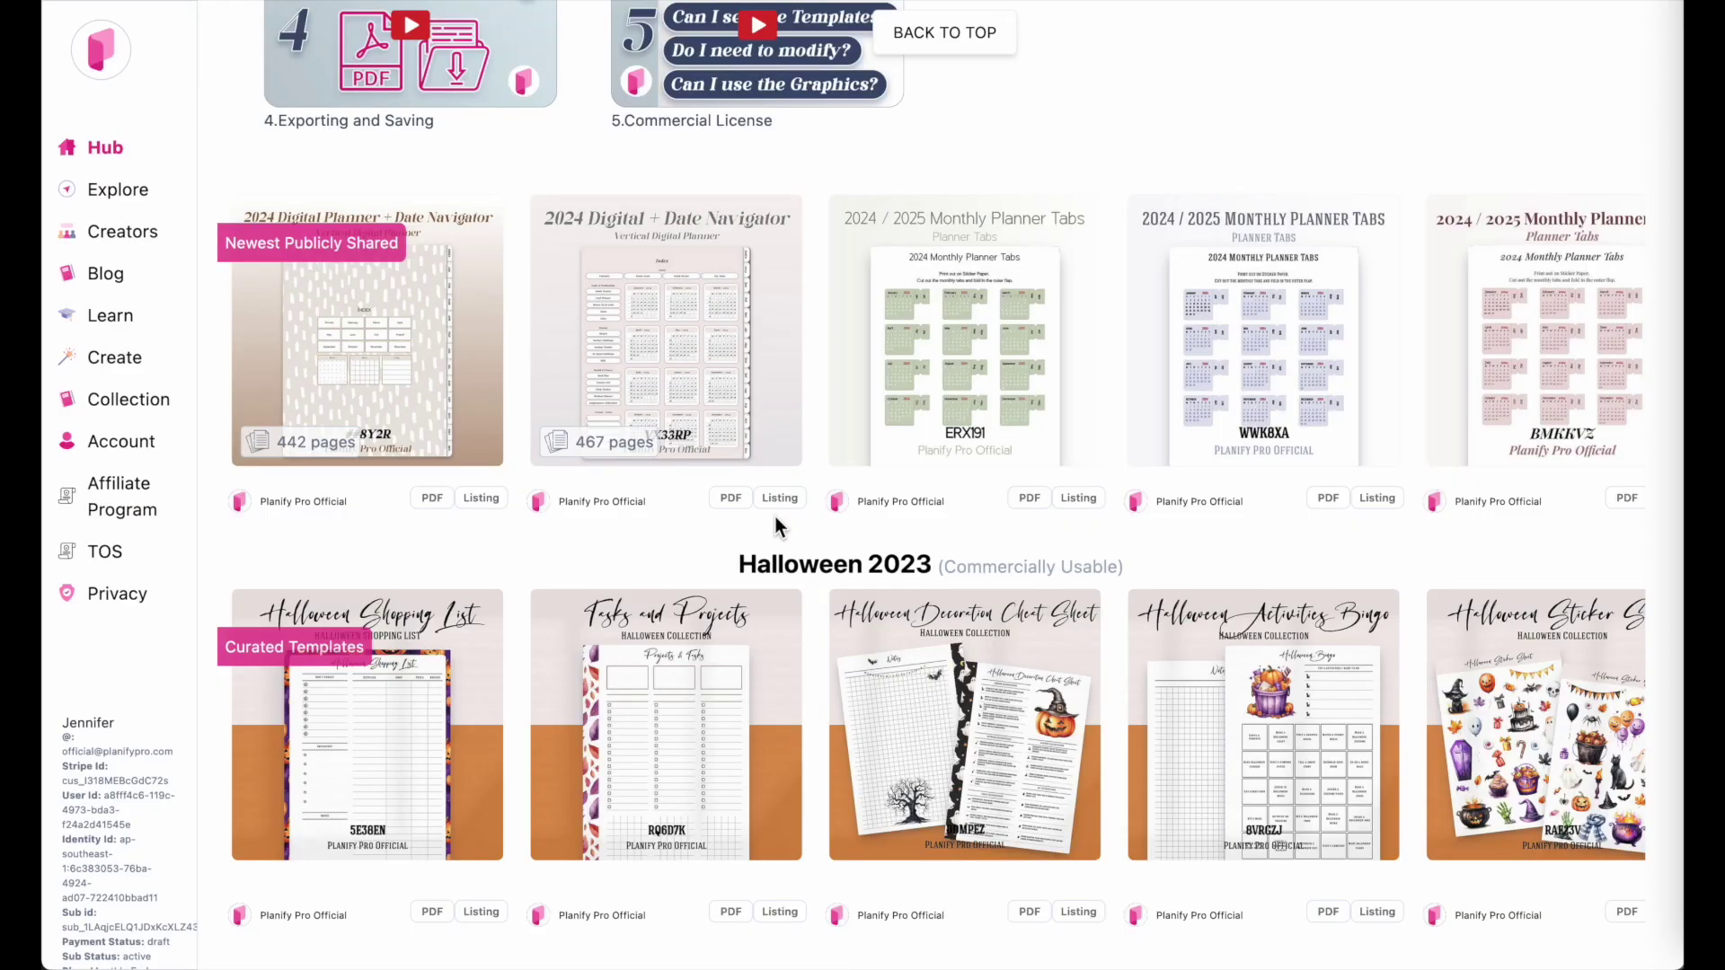
pyautogui.scroll(20, 789, 532)
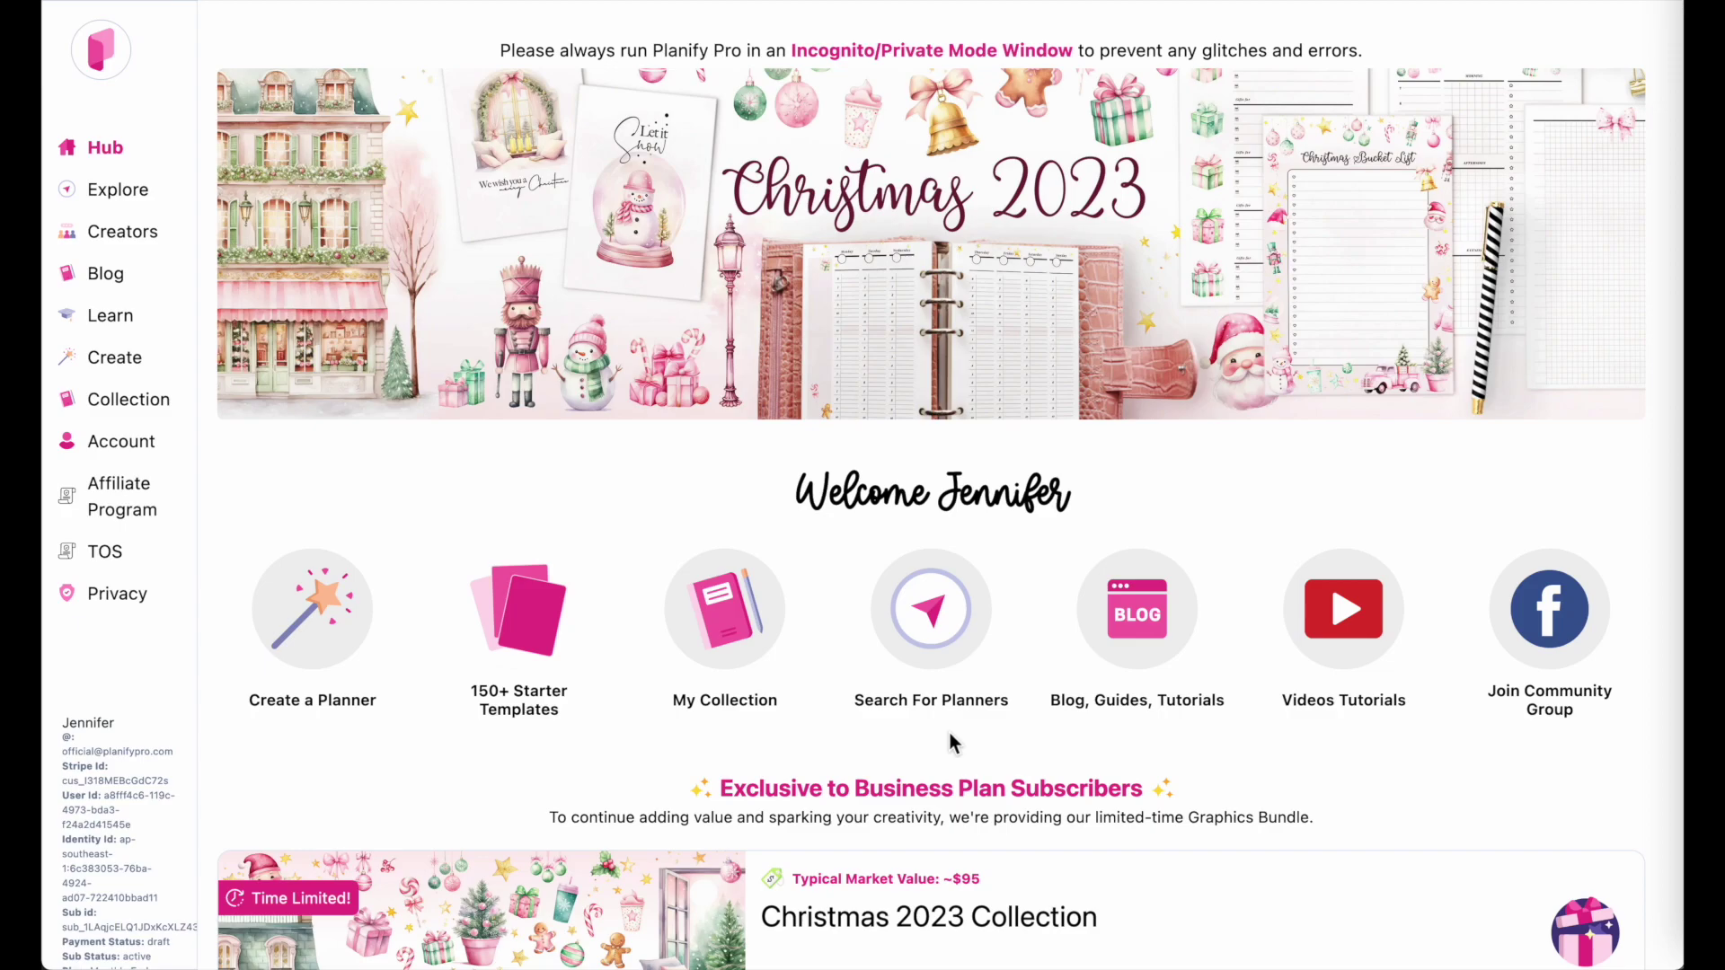
pyautogui.click(925, 640)
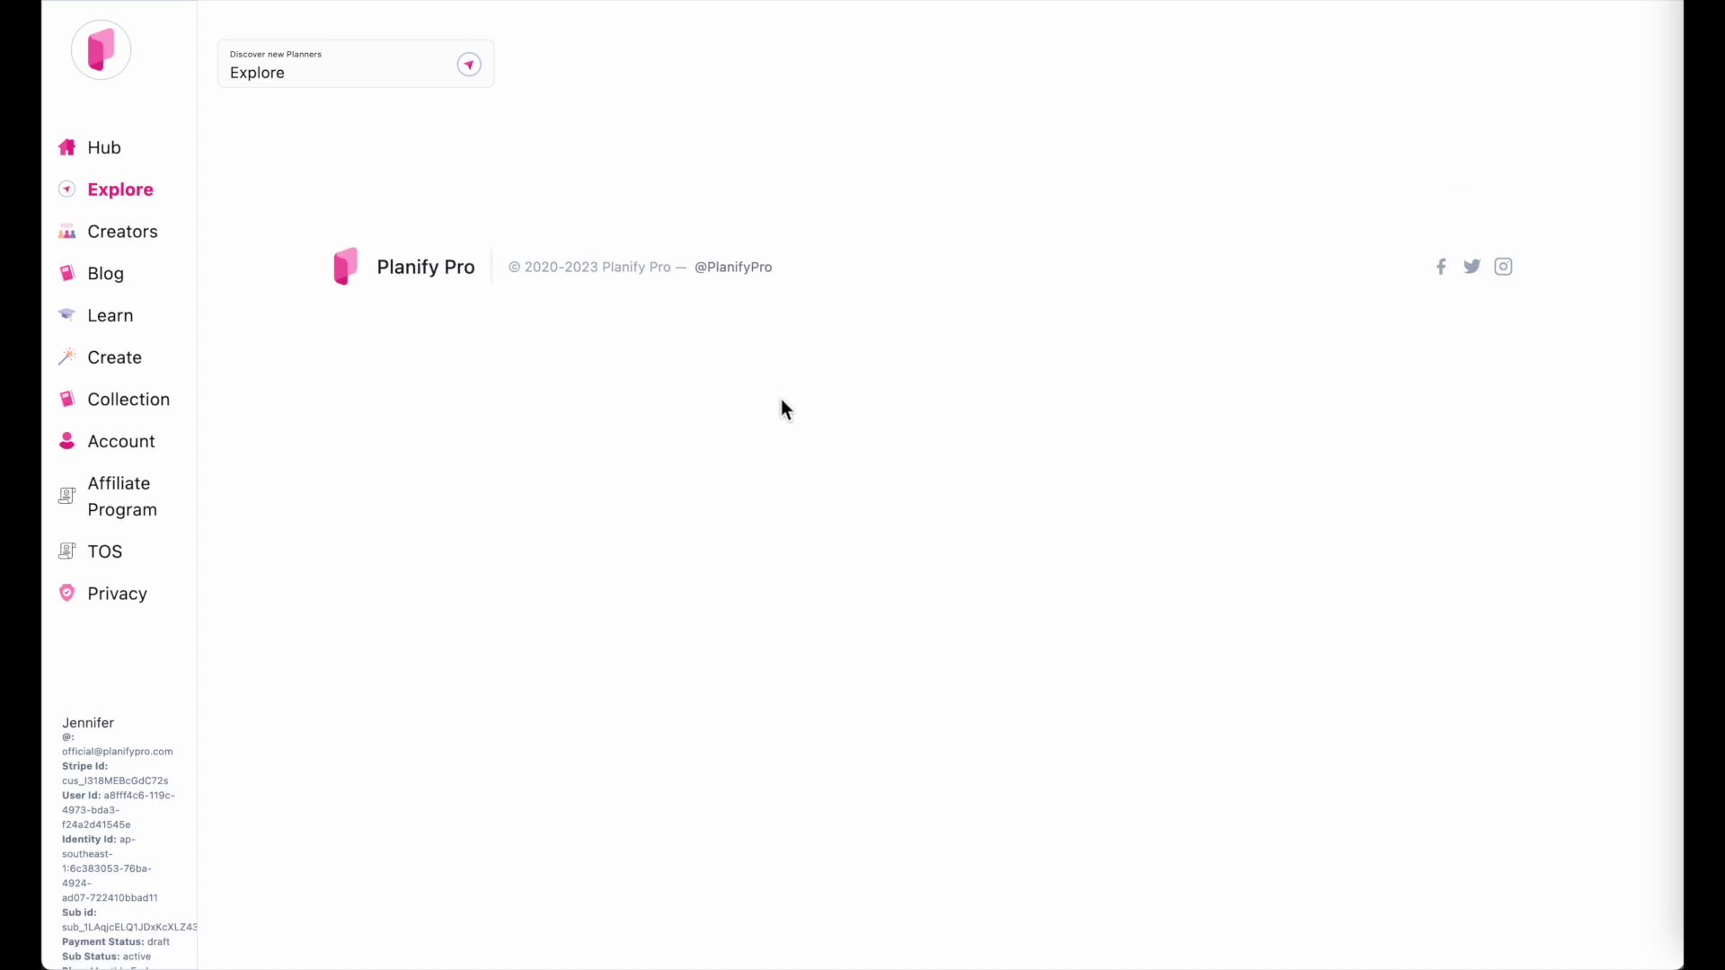
# Step: Search Explore for 'digital planner 2024' and open the 2024 Digital Planner Vertical template
pyautogui.click(732, 371)
pyautogui.write('di')
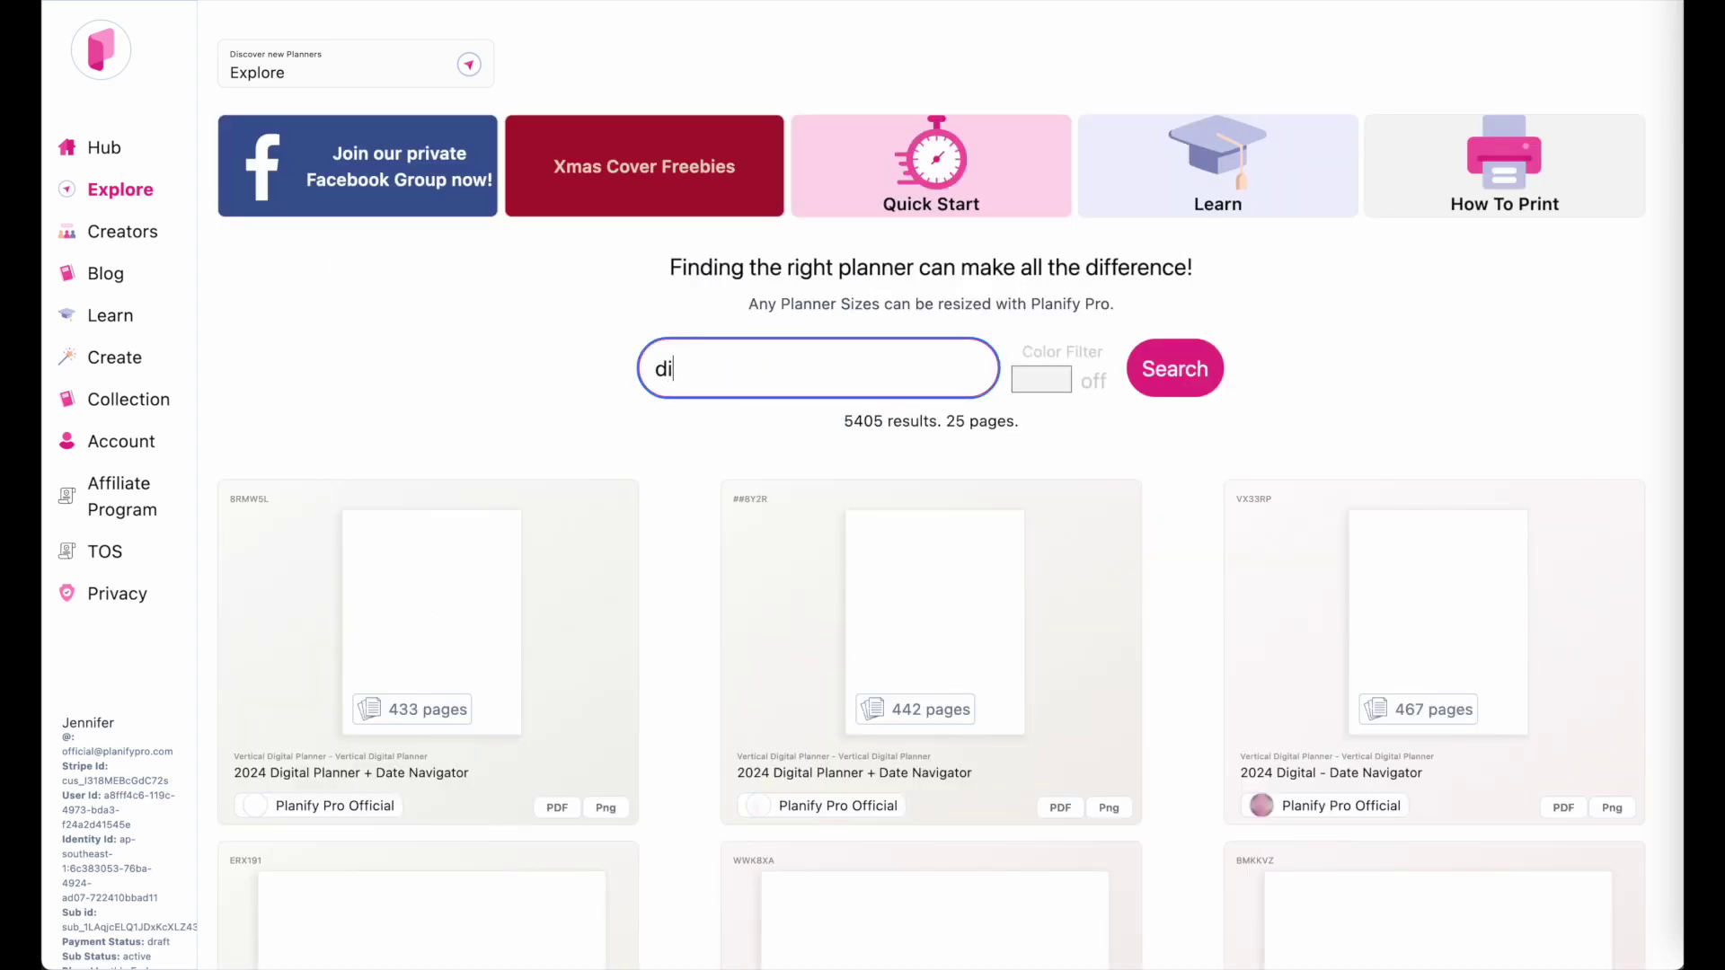
pyautogui.write('hgital')
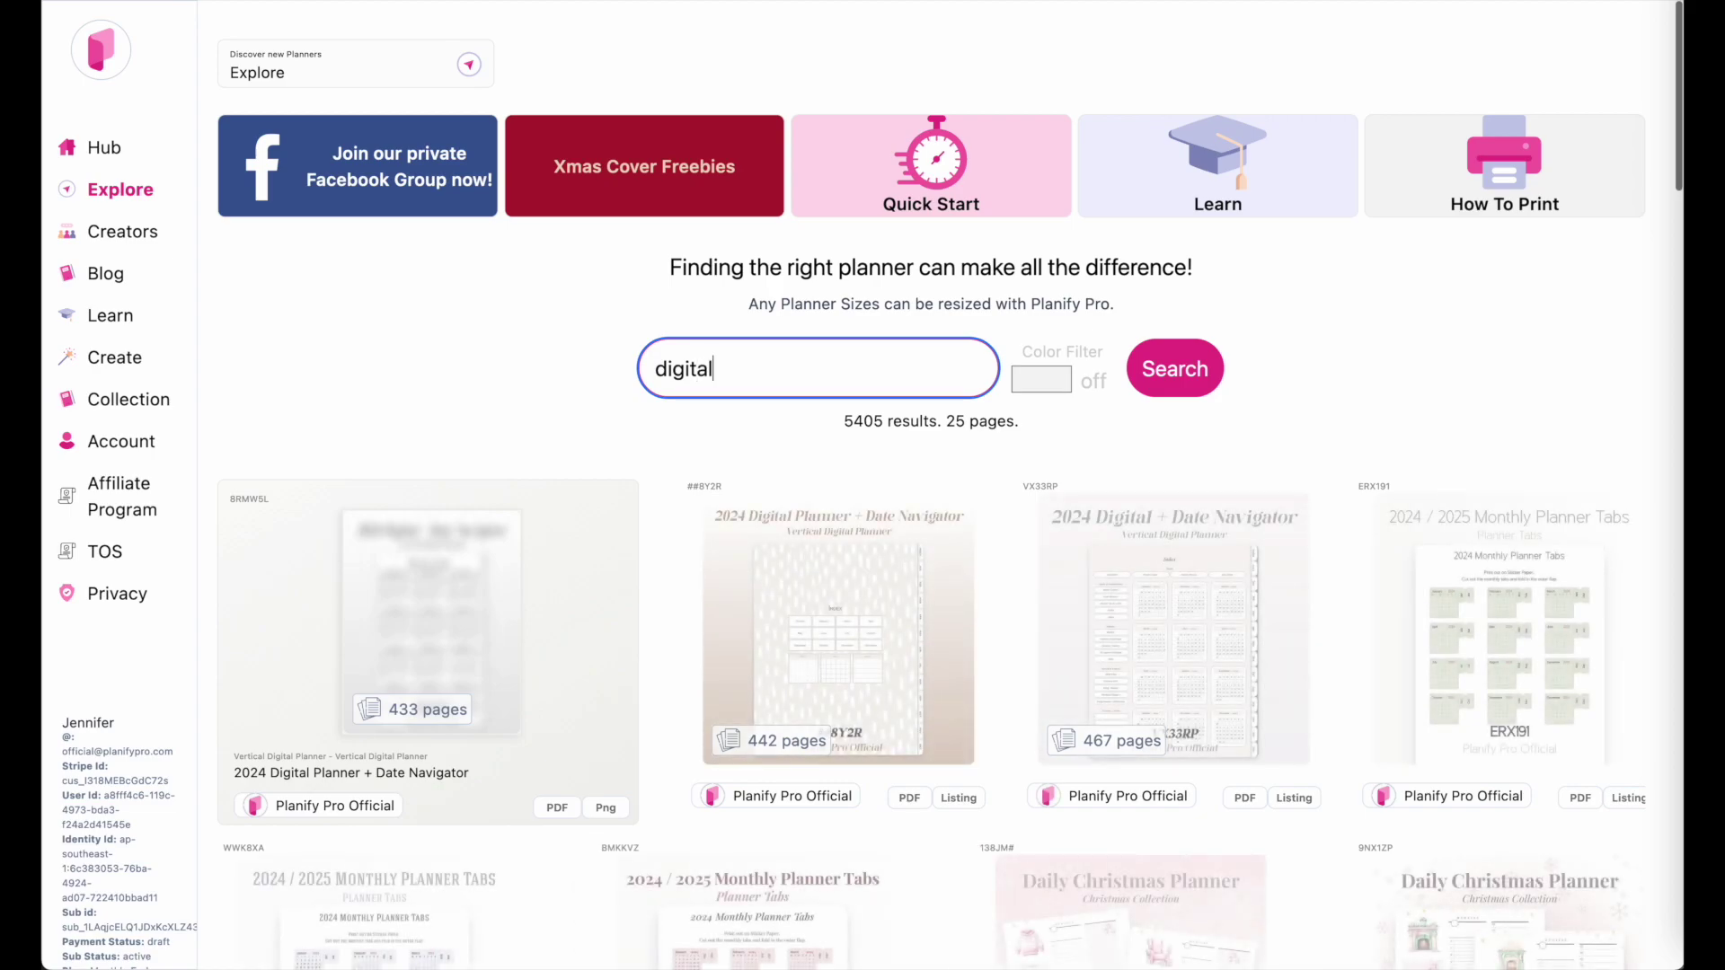
pyautogui.write(' planner 2024')
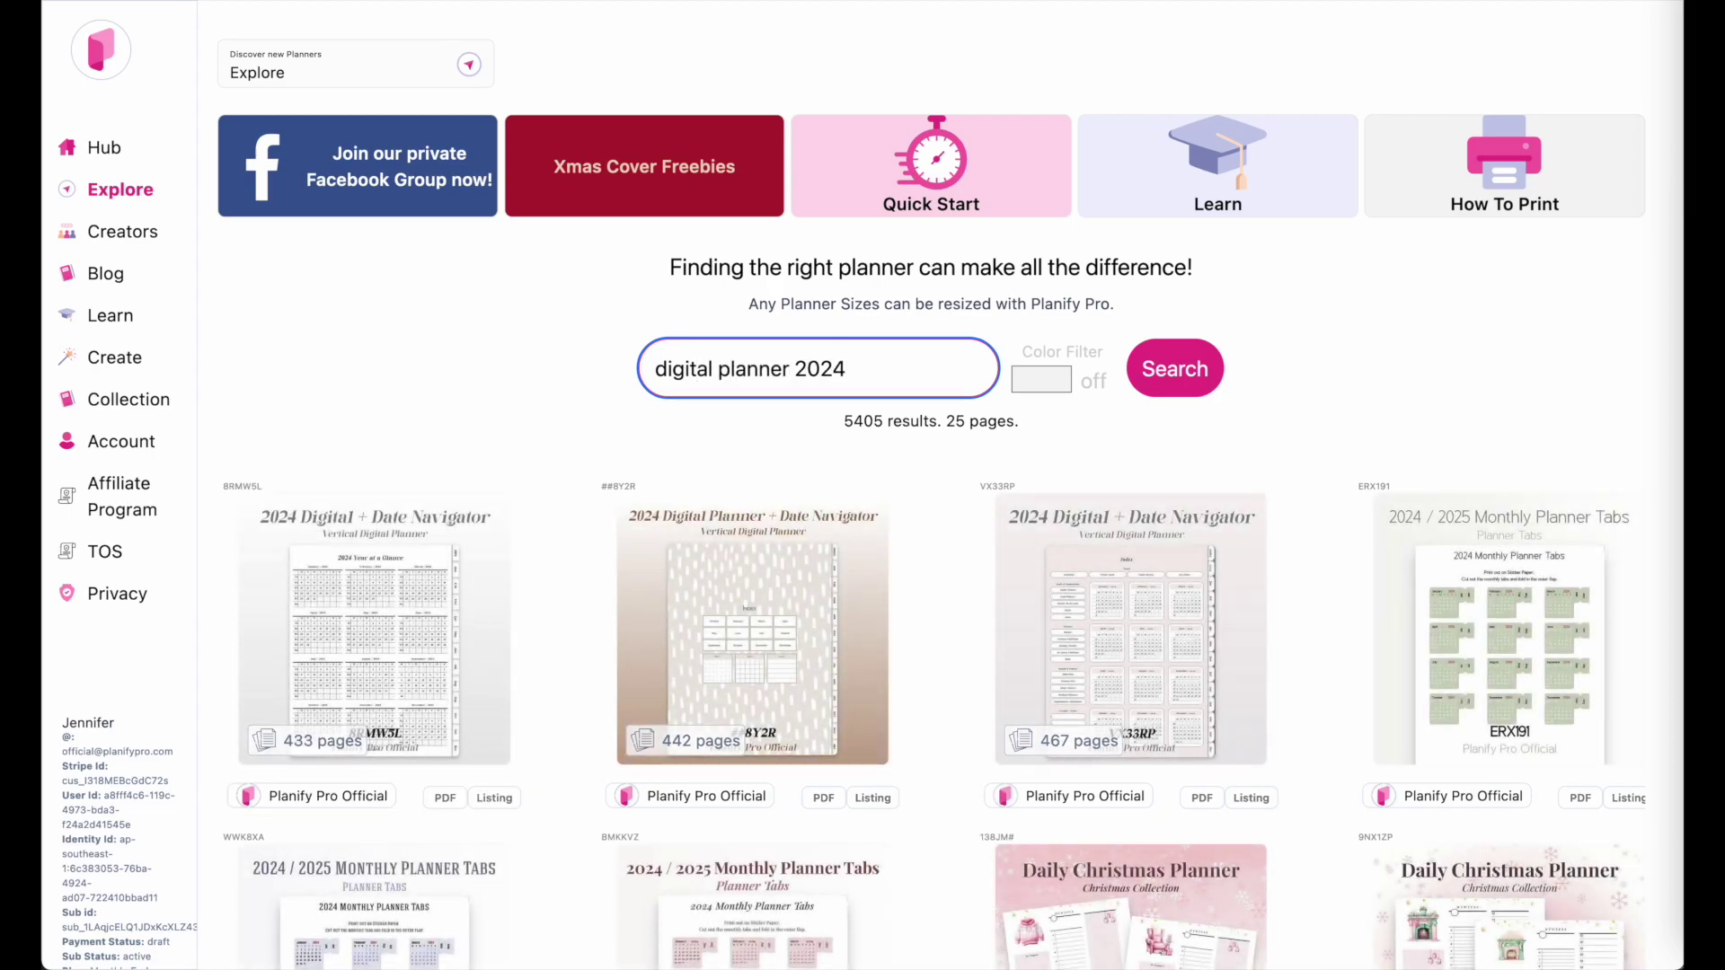
pyautogui.scroll(-20, 1031, 370)
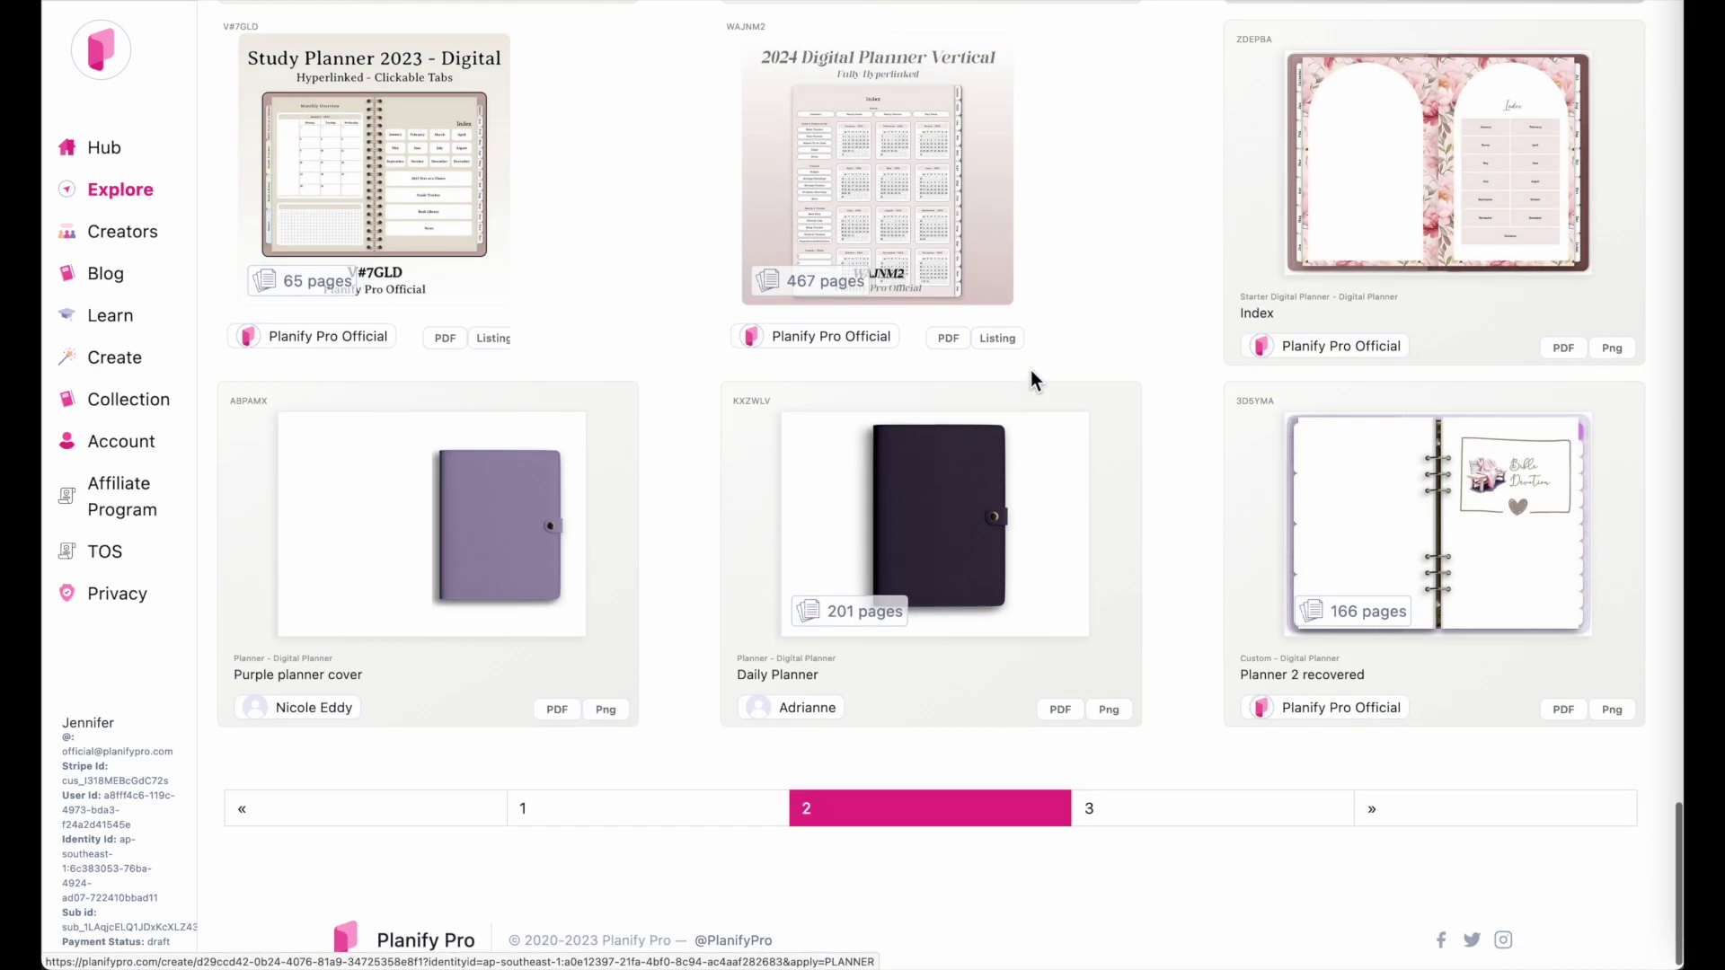
pyautogui.scroll(2, 1032, 370)
pyautogui.scroll(-5, 910, 543)
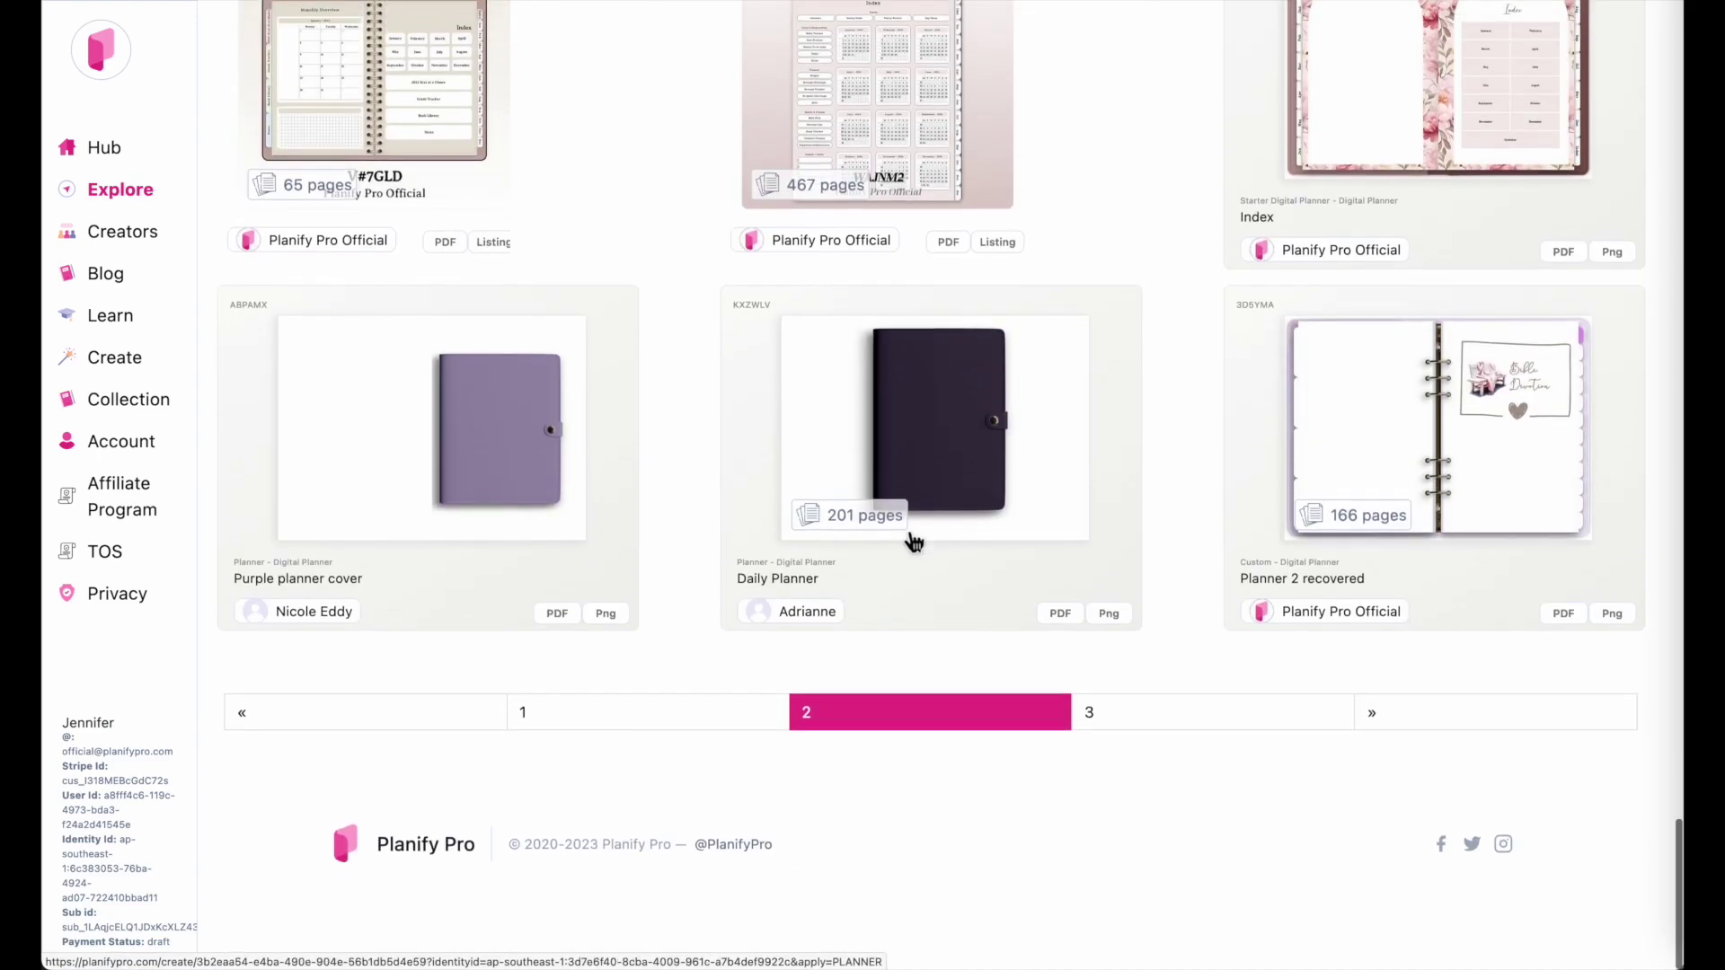
pyautogui.scroll(20, 920, 780)
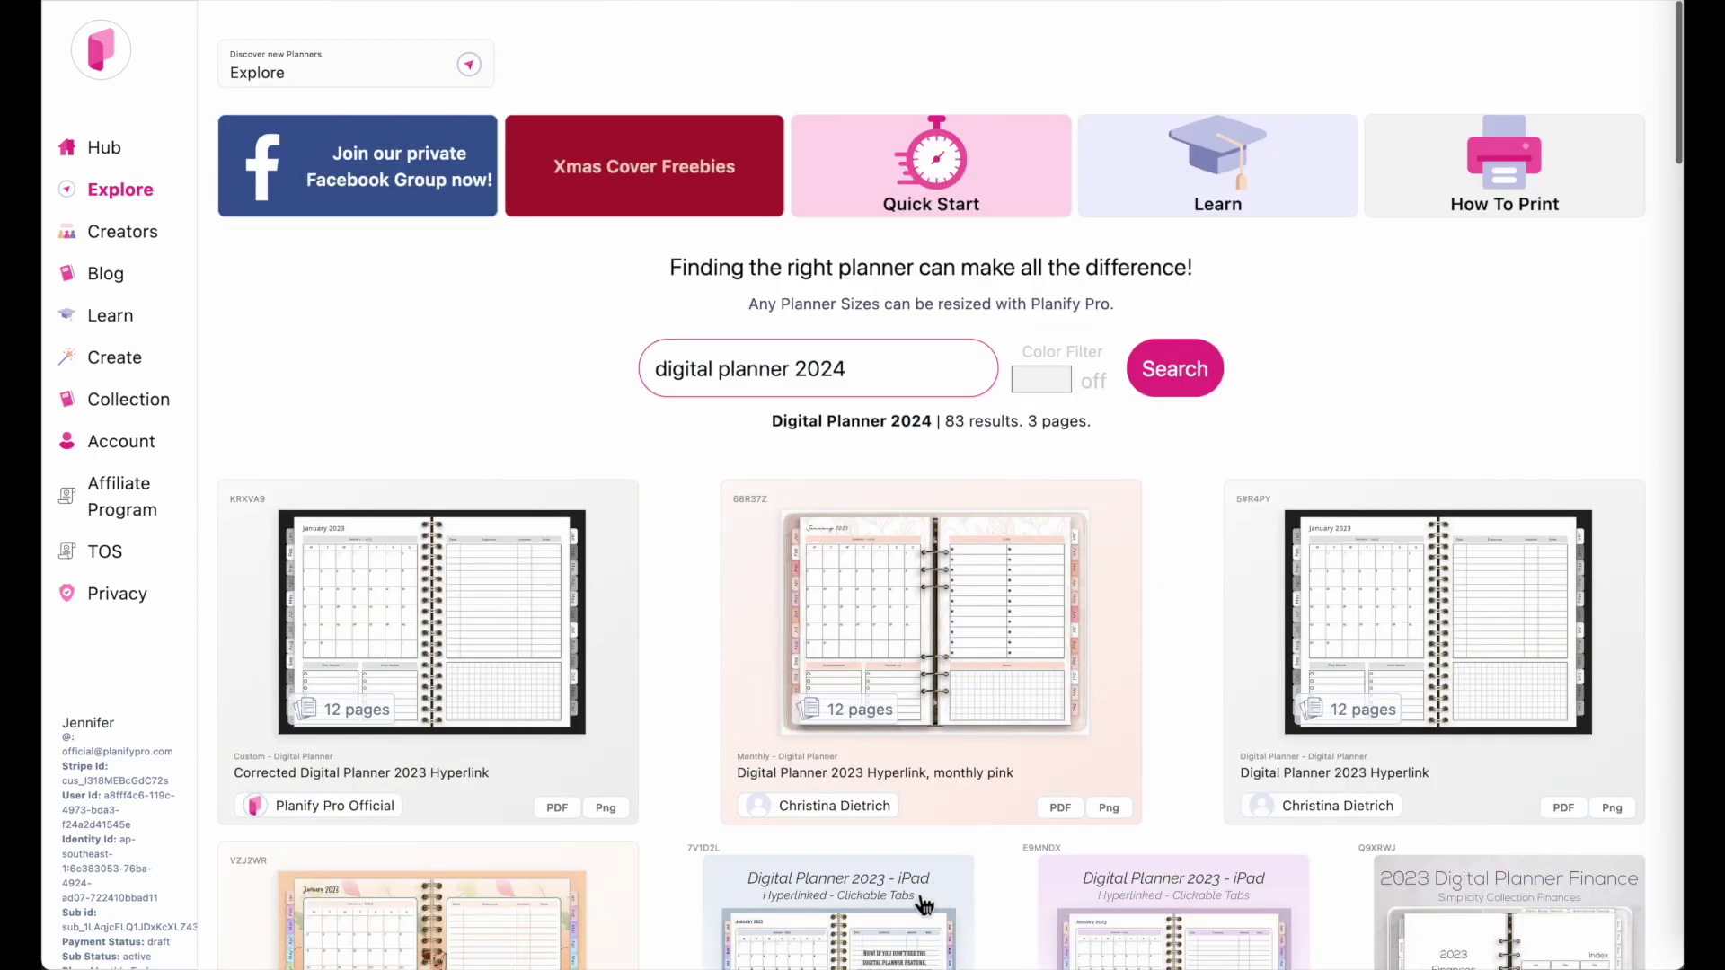
pyautogui.scroll(-20, 949, 537)
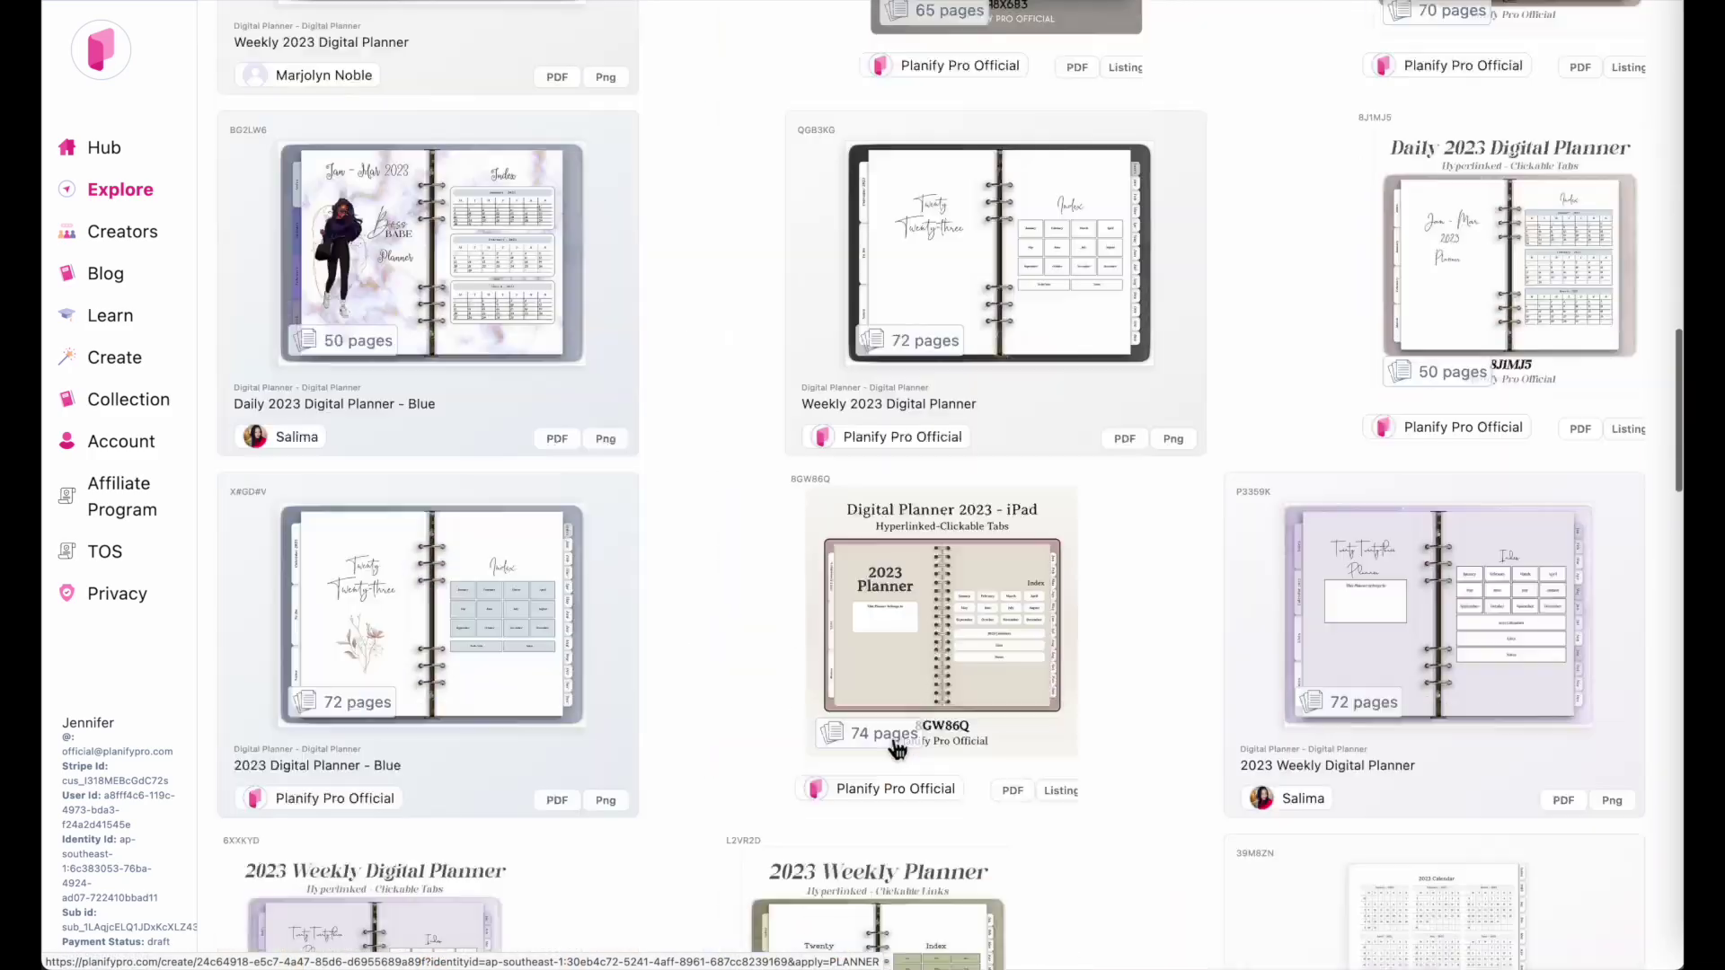
pyautogui.scroll(2, 978, 798)
pyautogui.scroll(5, 970, 797)
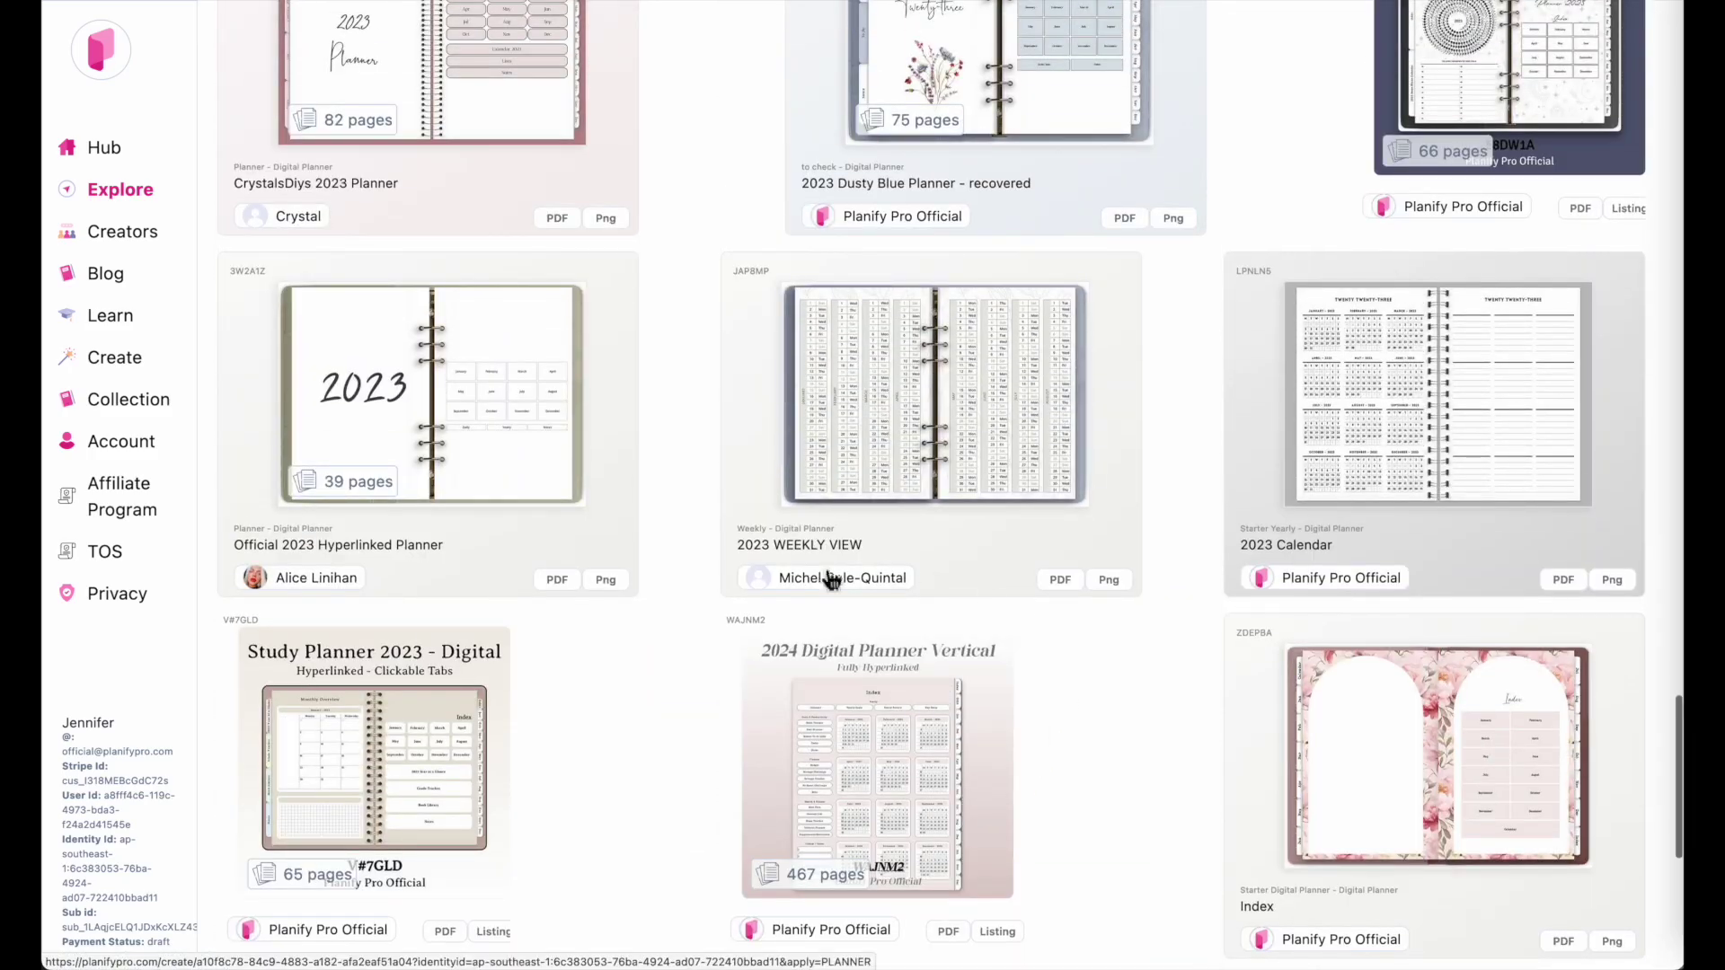
pyautogui.scroll(-2, 808, 503)
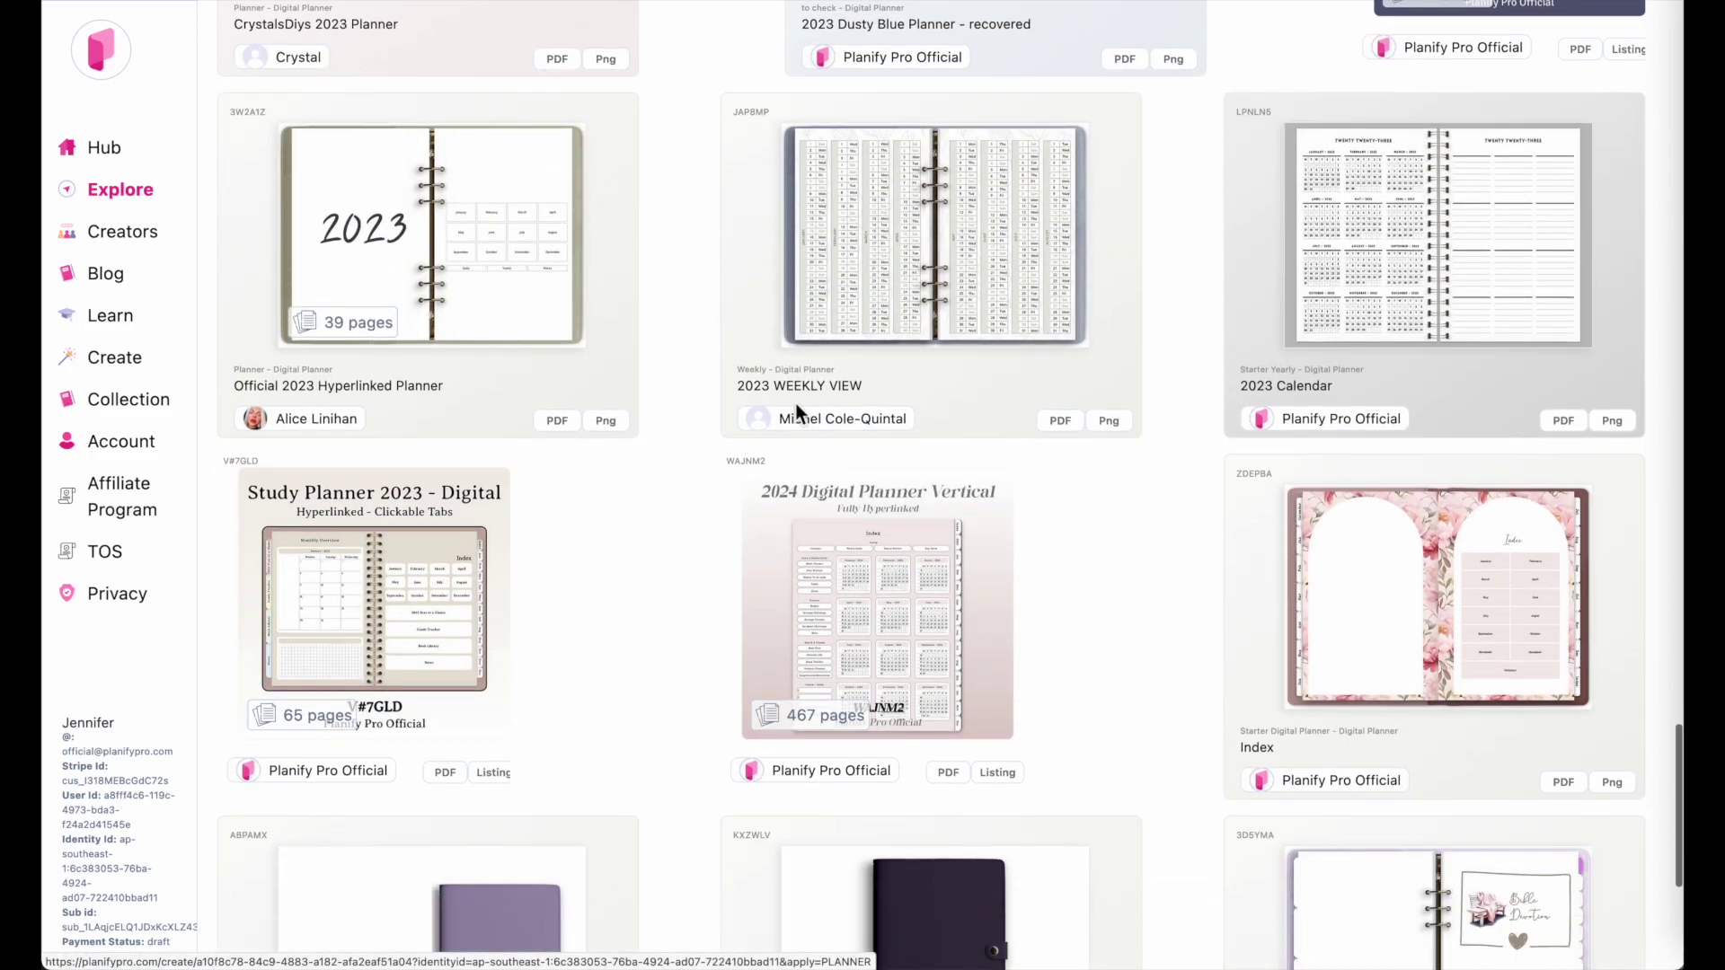
pyautogui.click(934, 586)
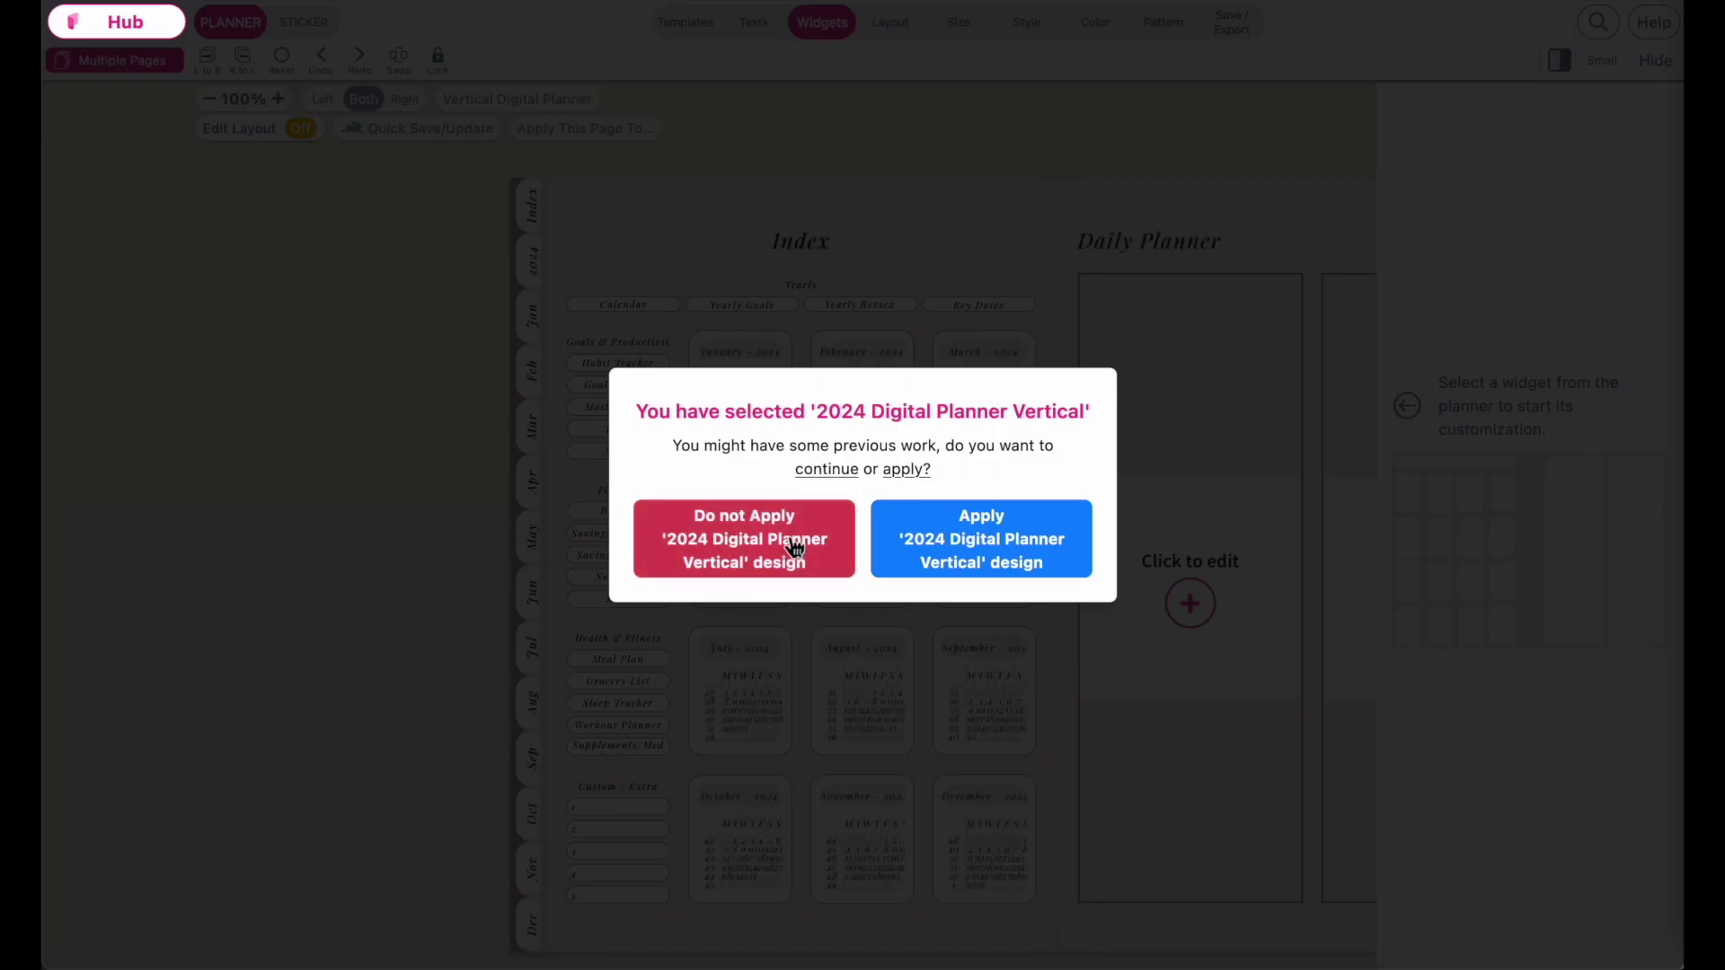
# Step: Apply the Vertical Digital Planner design and go to page 338, Saturday 24 Aug 2024
pyautogui.click(972, 548)
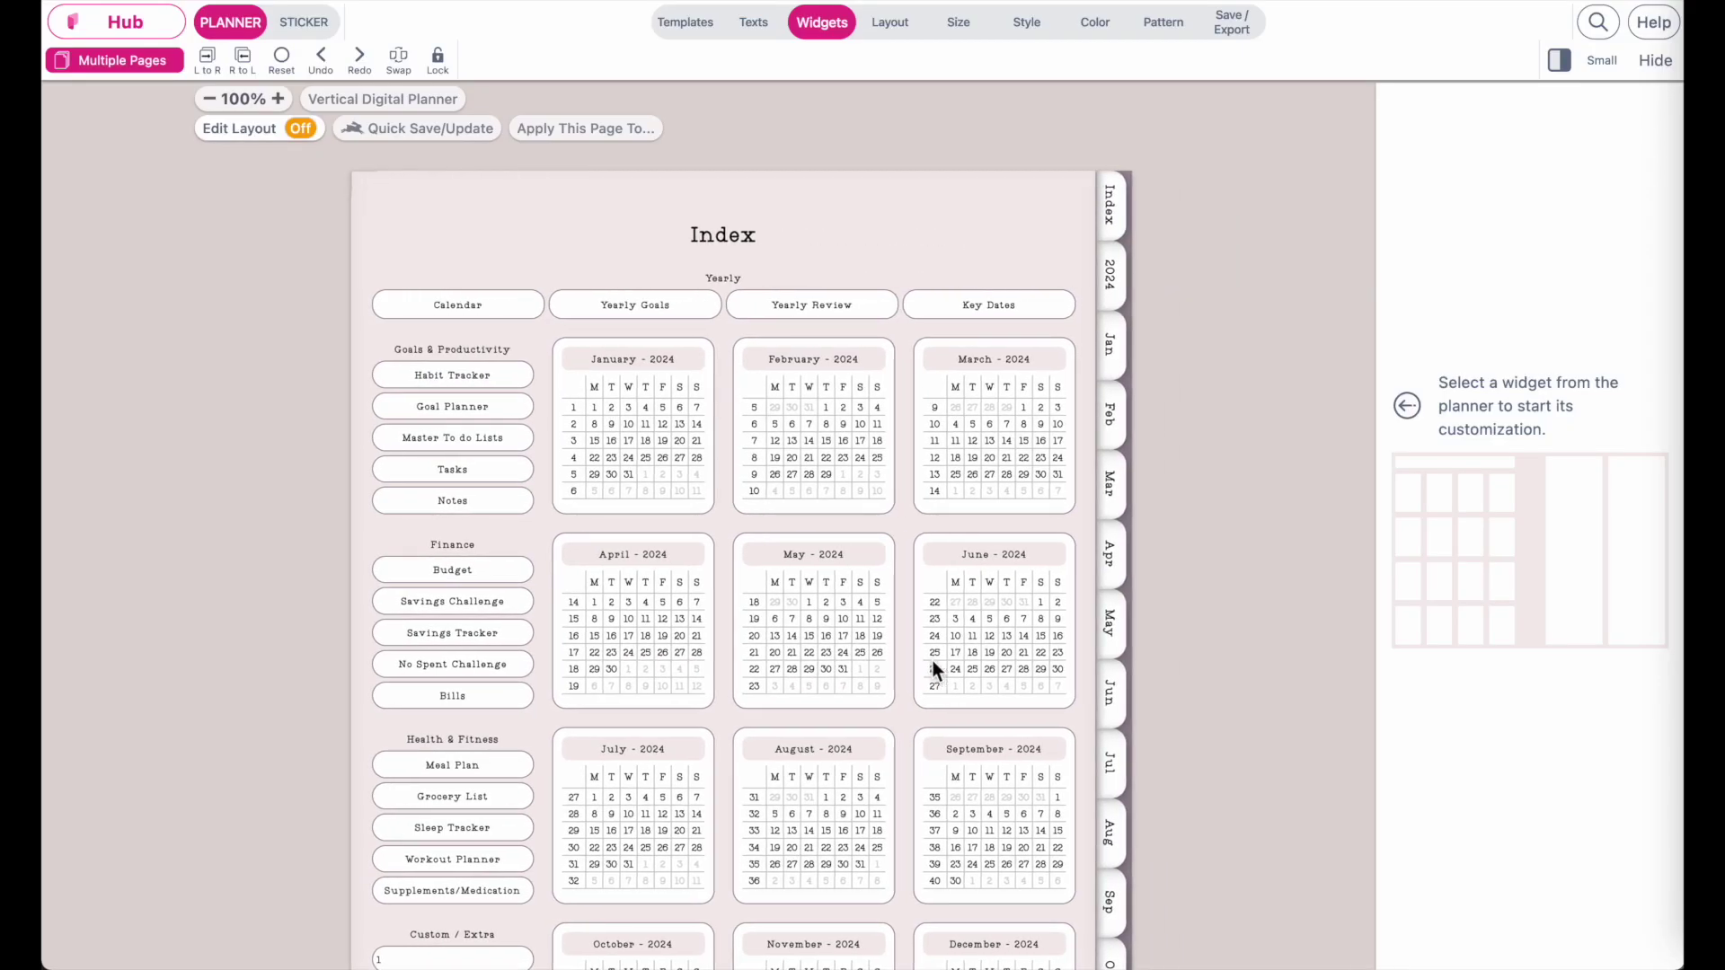
pyautogui.click(125, 62)
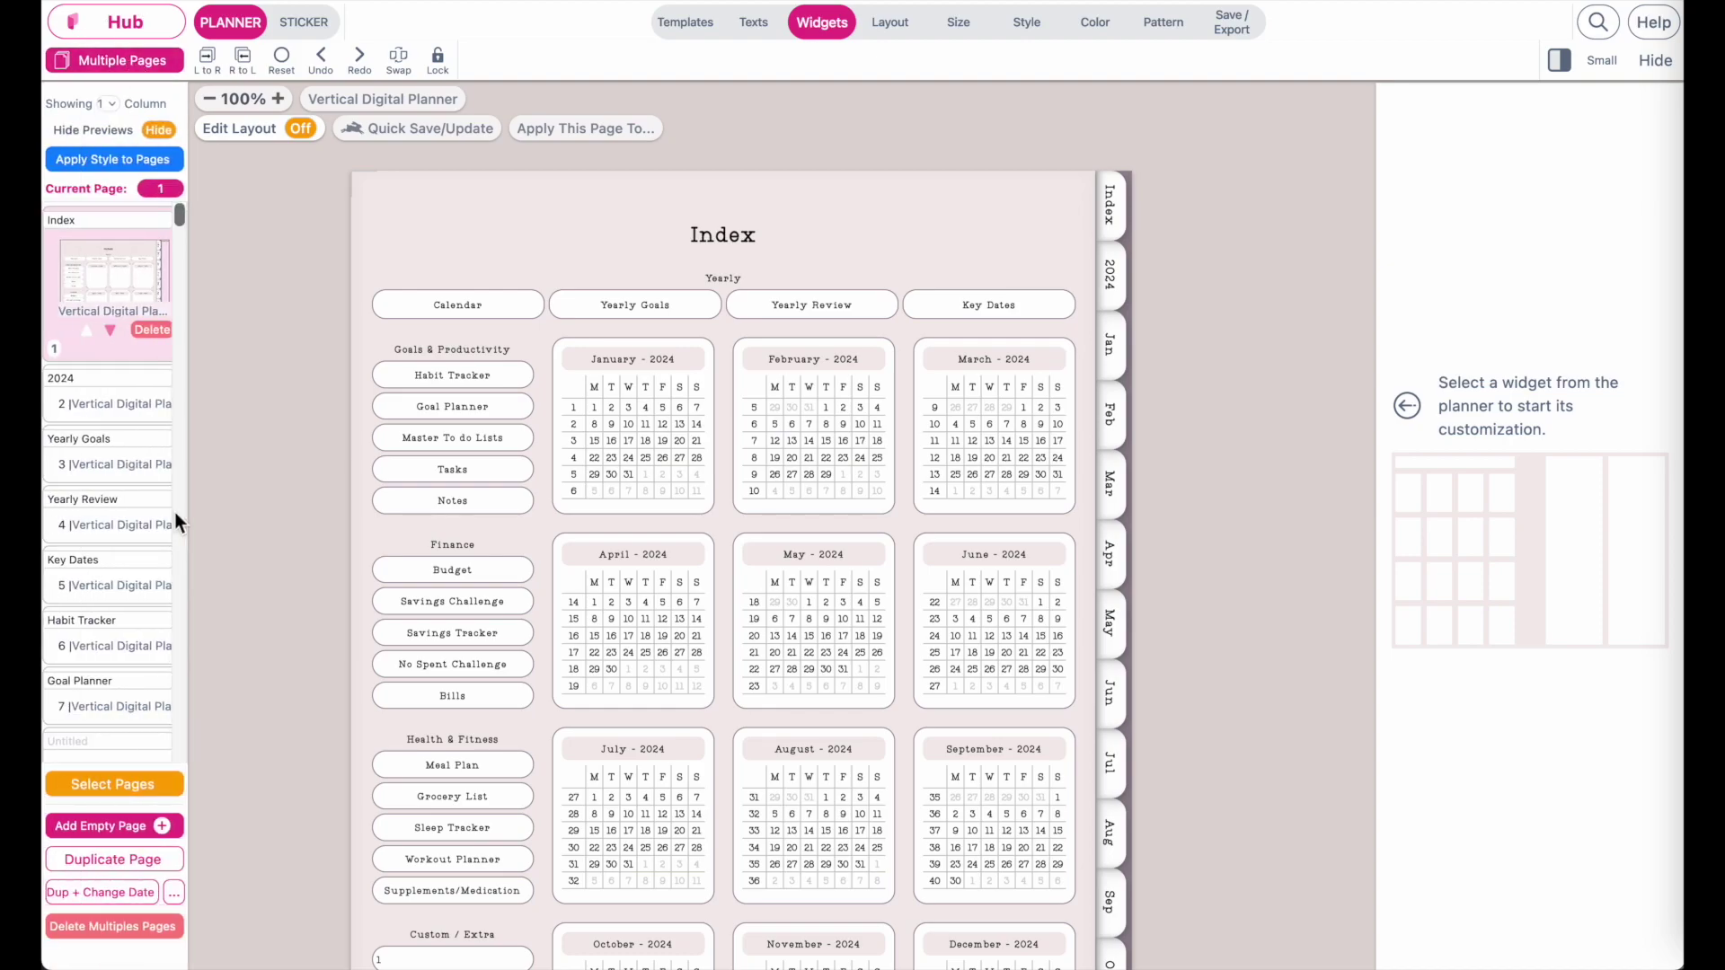
pyautogui.scroll(-10, 117, 453)
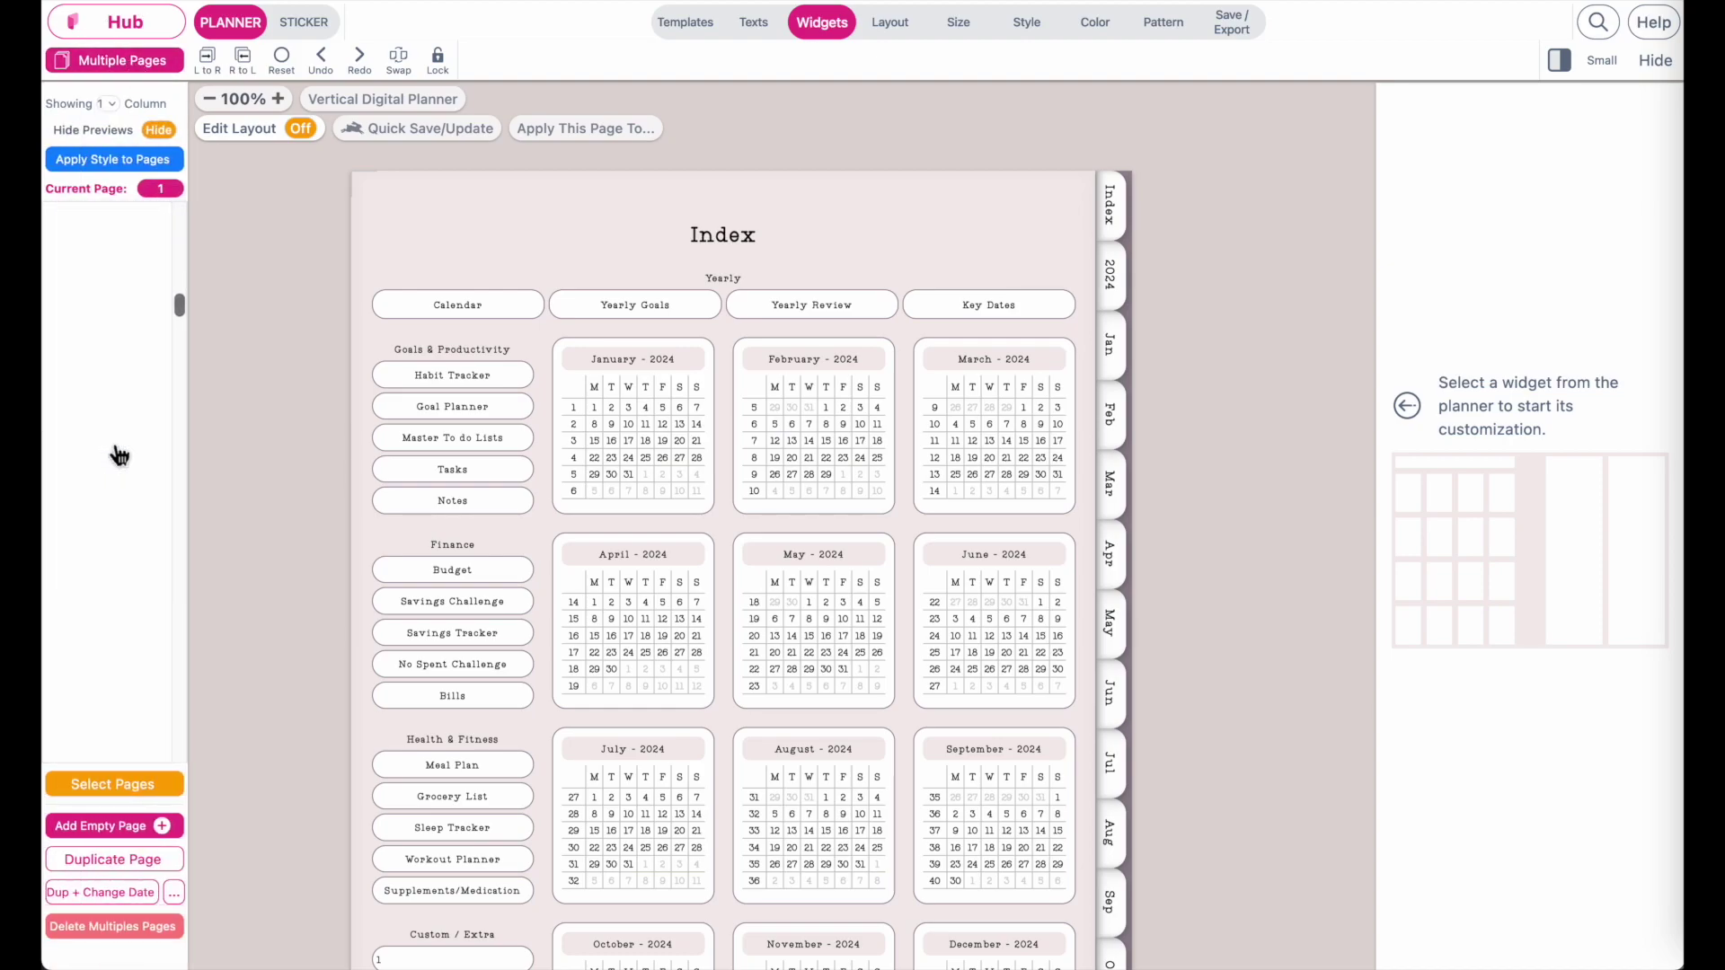
pyautogui.moveTo(178, 338); pyautogui.dragTo(180, 597)
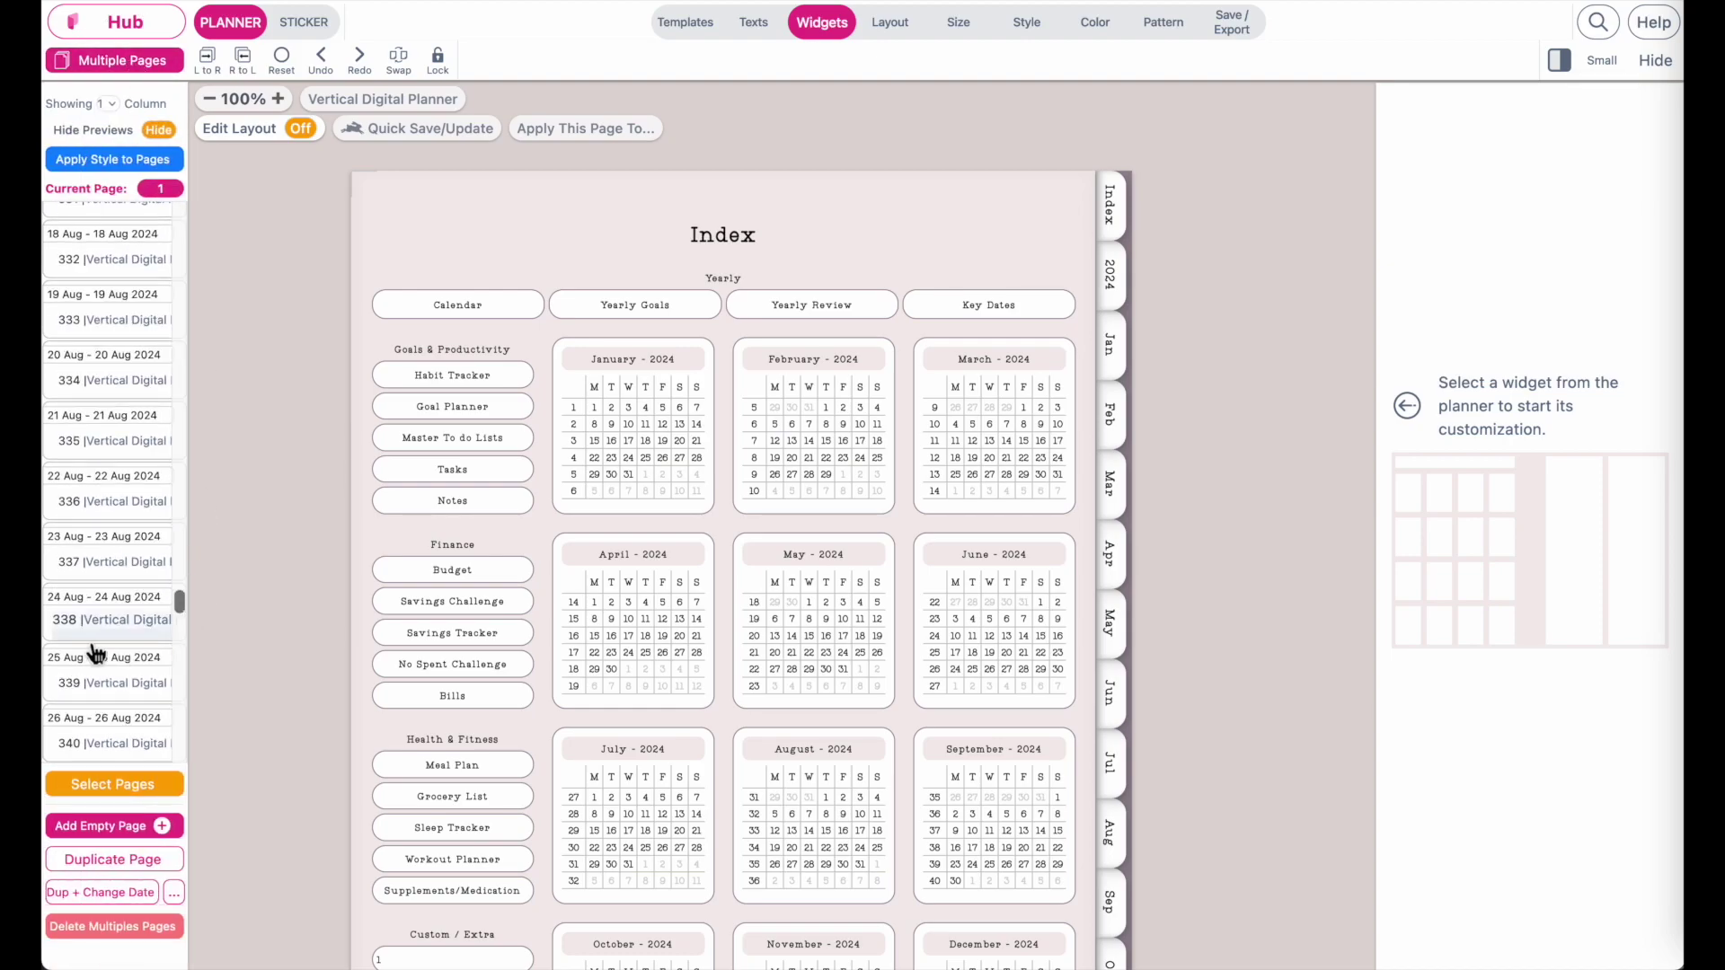
pyautogui.click(118, 626)
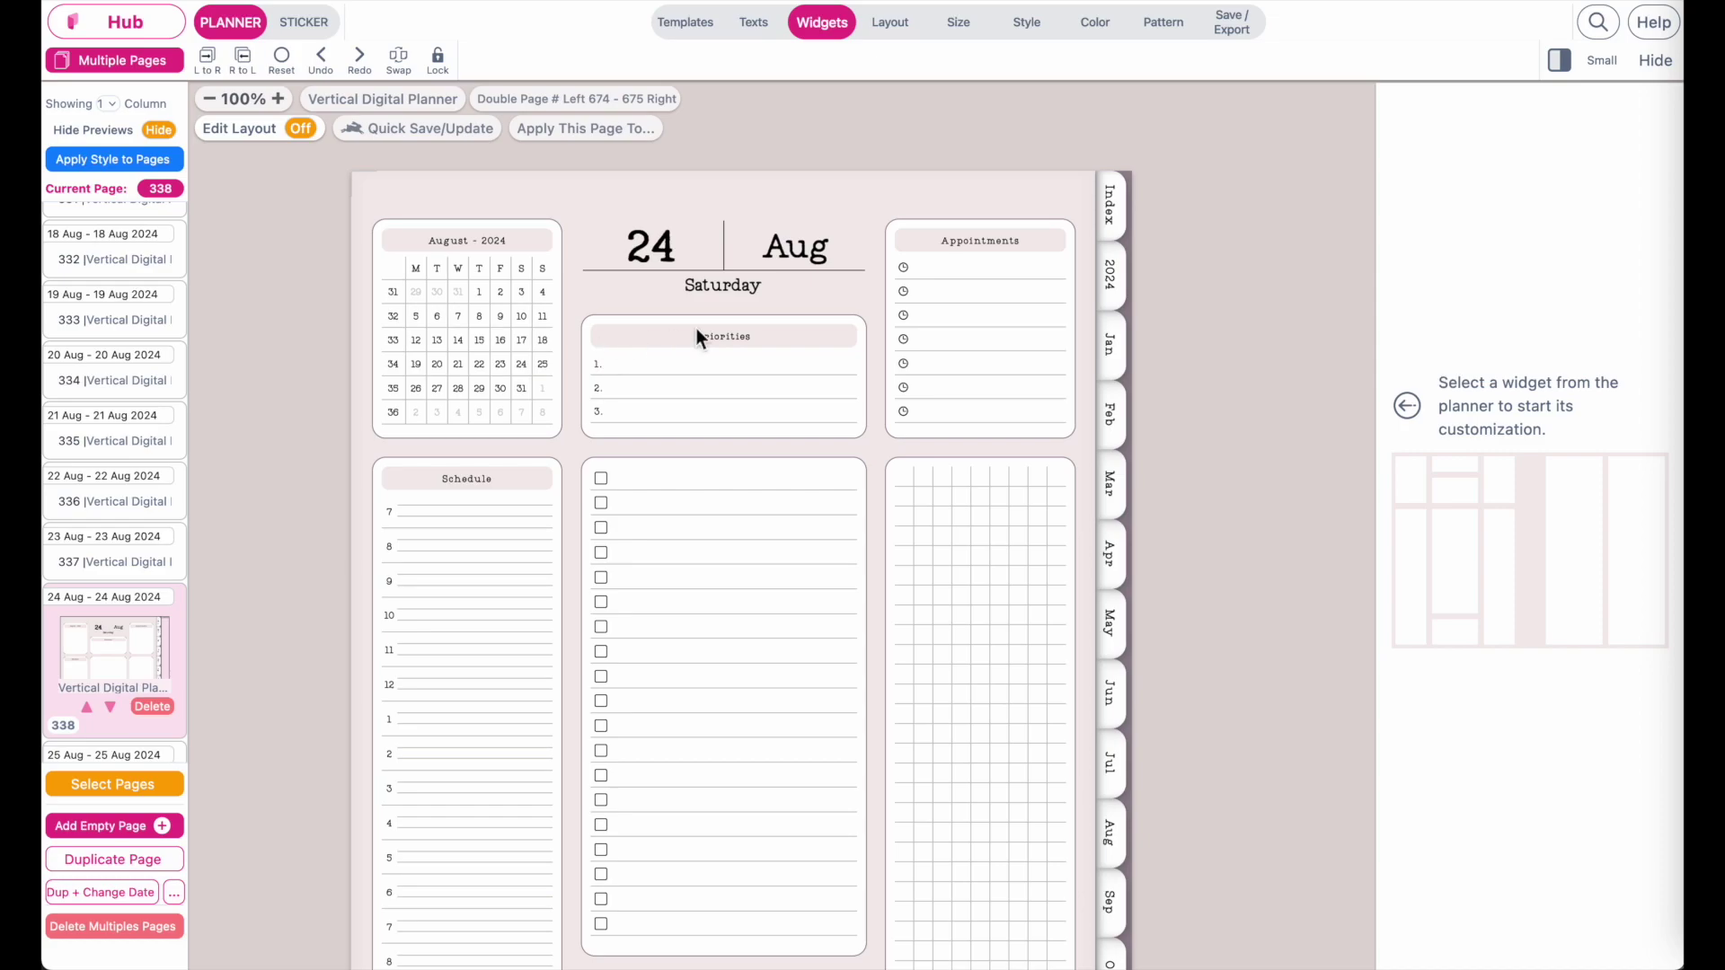
# Step: Select the 24 Aug date header and open and close its settings popup
pyautogui.click(769, 278)
pyautogui.click(756, 266)
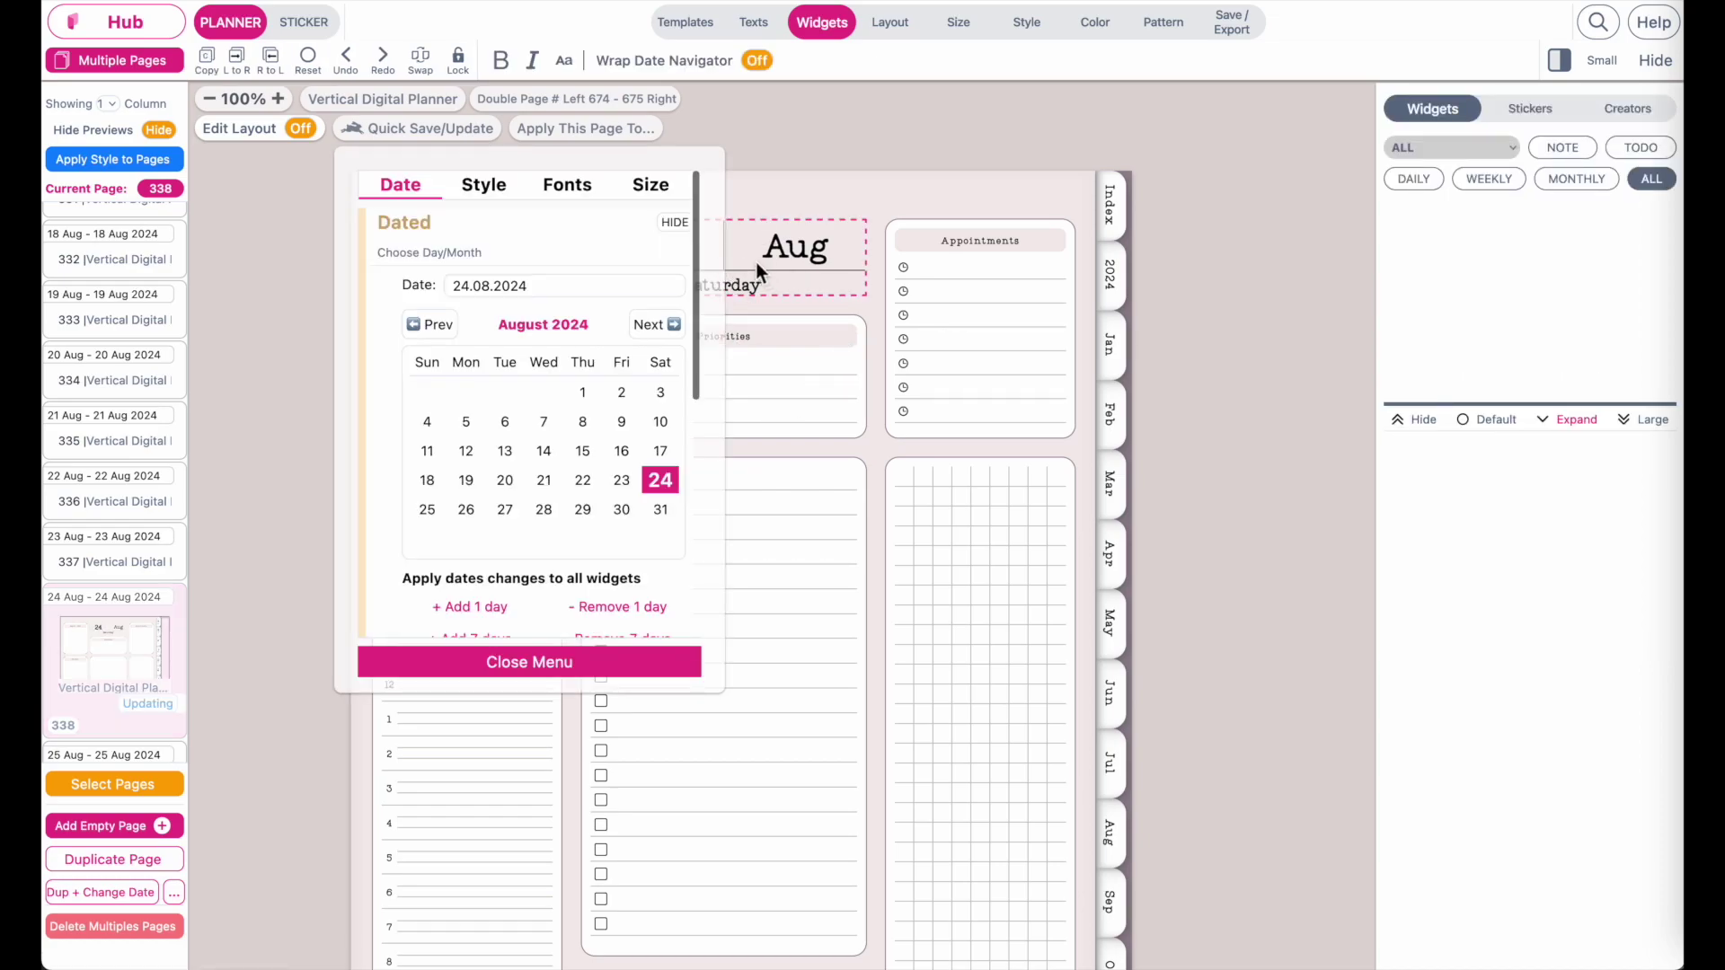
pyautogui.click(461, 662)
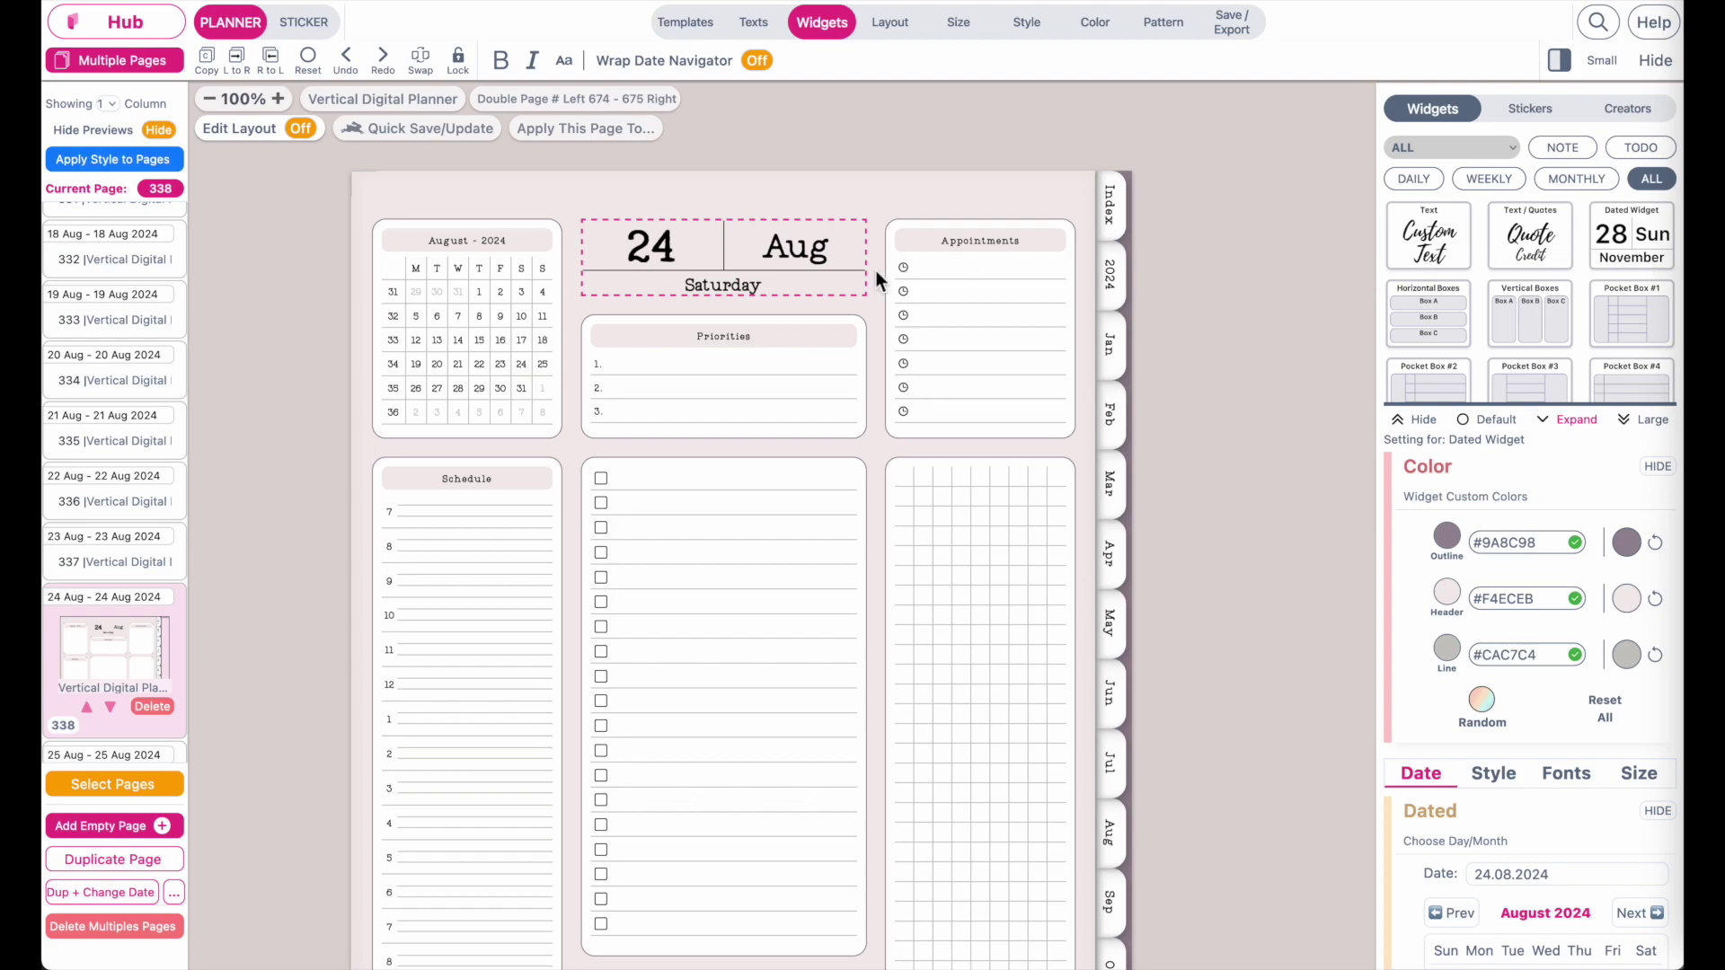
# Step: With Edit Layout on, replace the old date header with a new Dated Widget
pyautogui.click(313, 136)
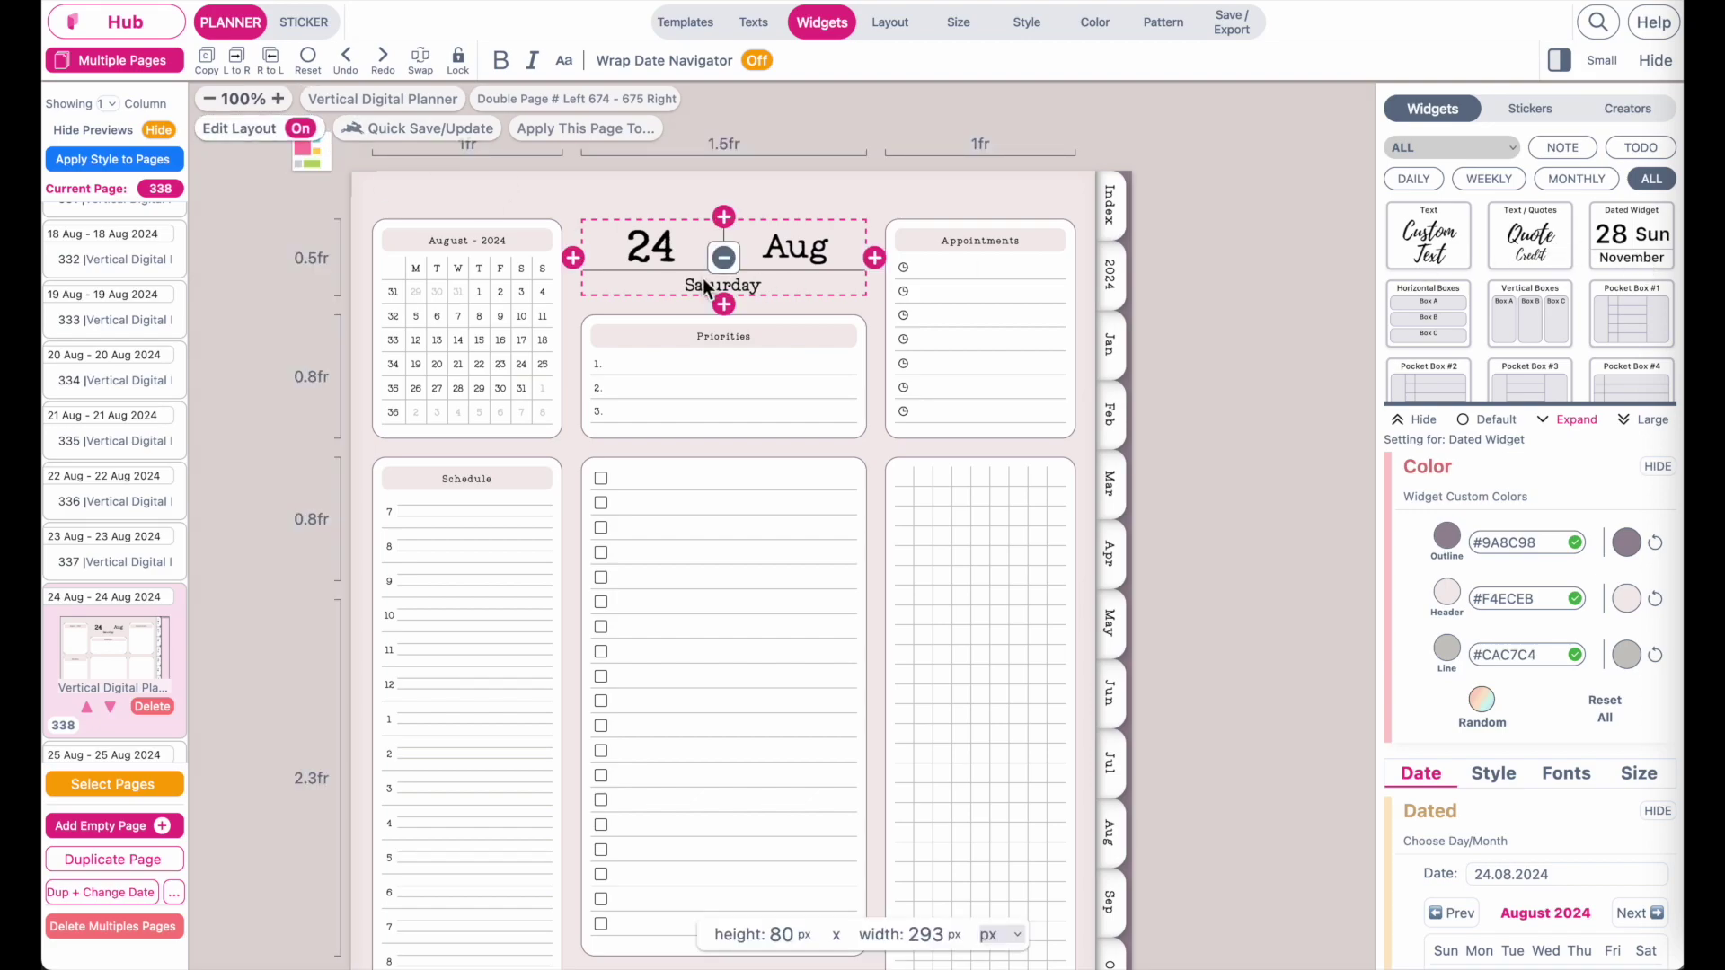
pyautogui.click(723, 260)
pyautogui.click(724, 260)
pyautogui.click(819, 345)
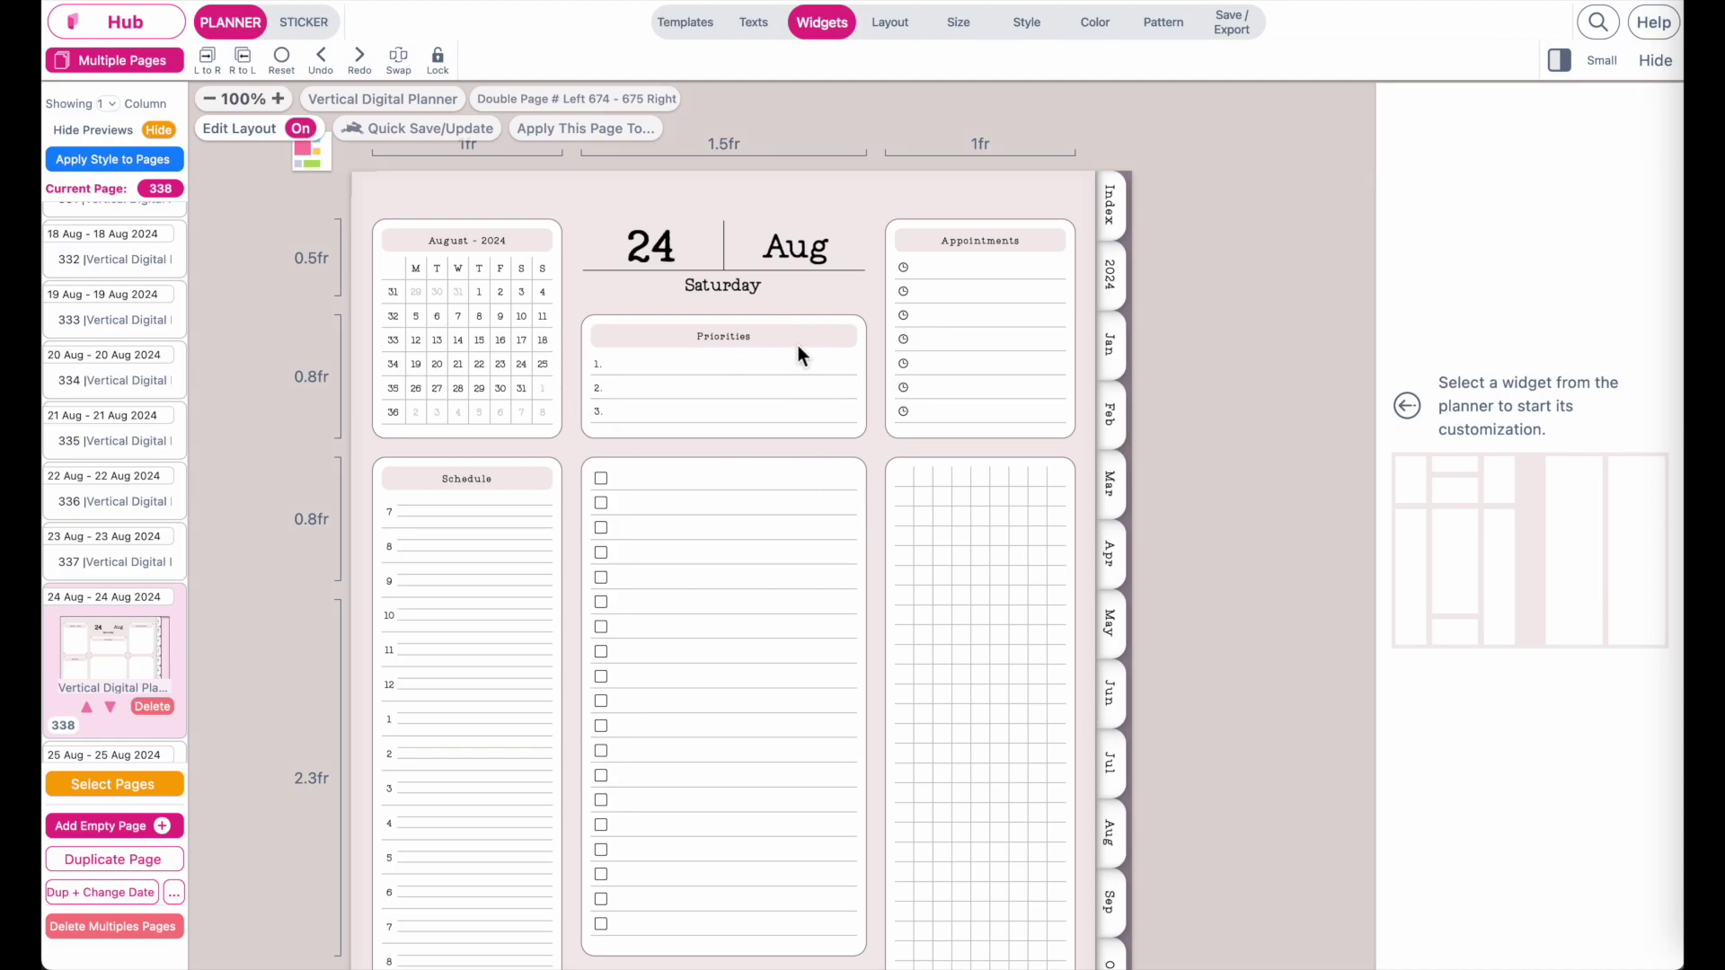
# Step: Toggle Date Flag Top on the Priorities box, then reselect the 24 Aug date header
pyautogui.click(798, 347)
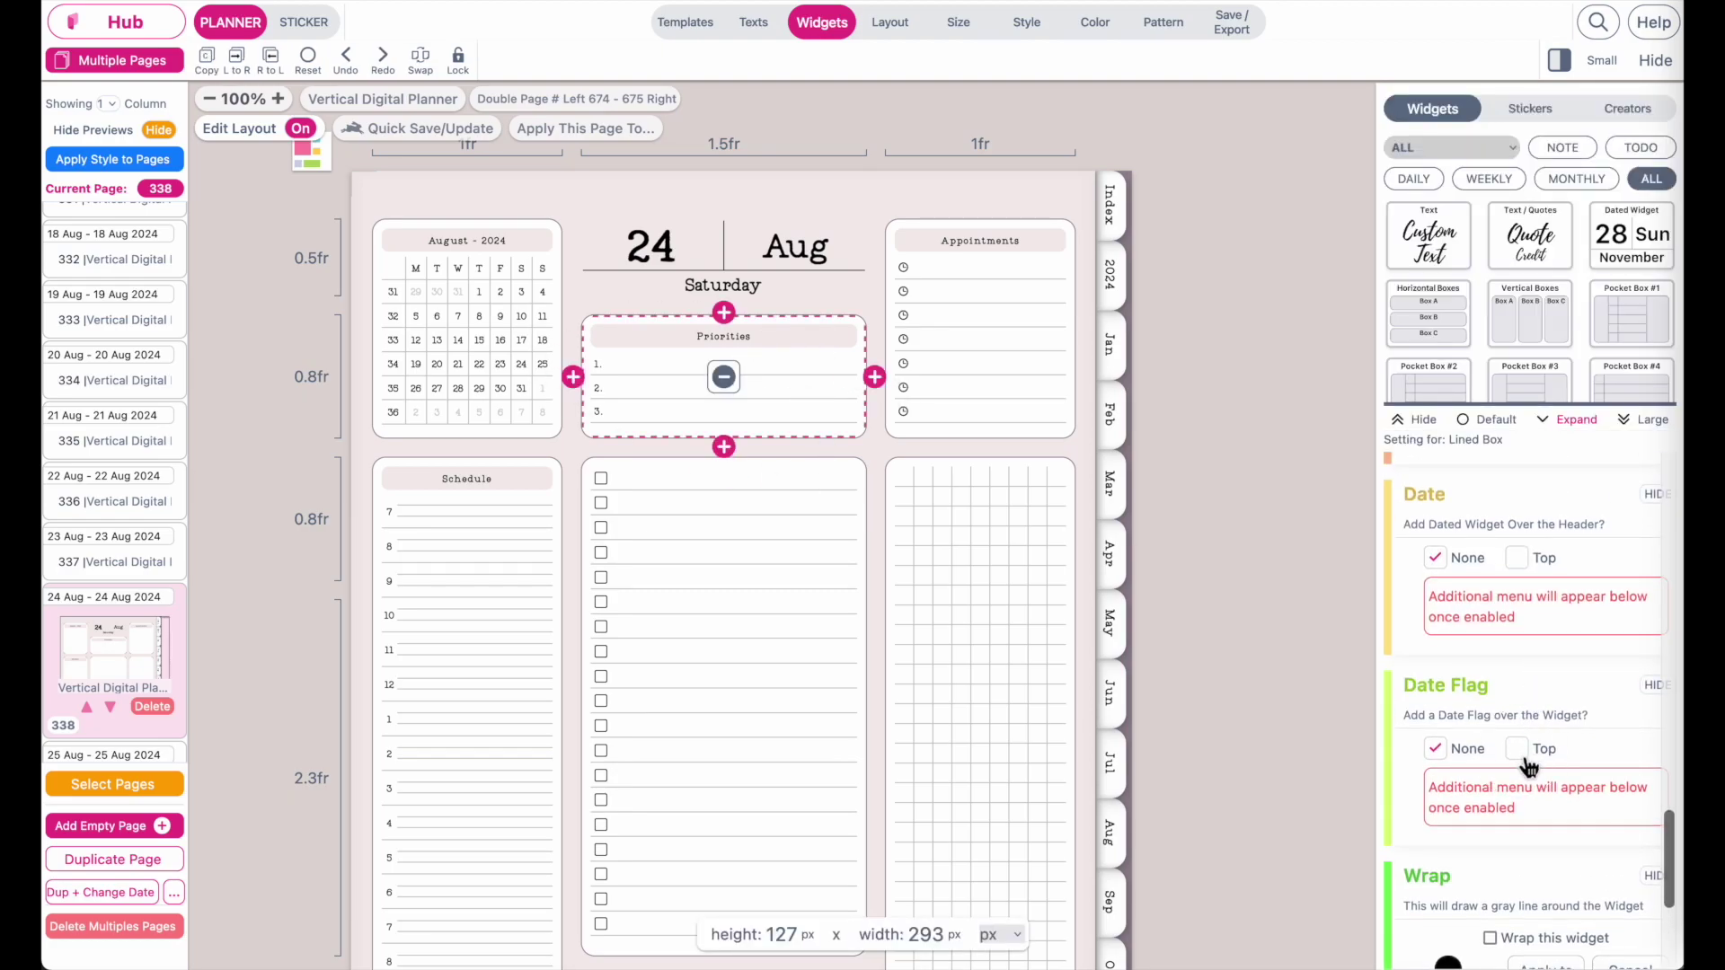
pyautogui.click(1517, 749)
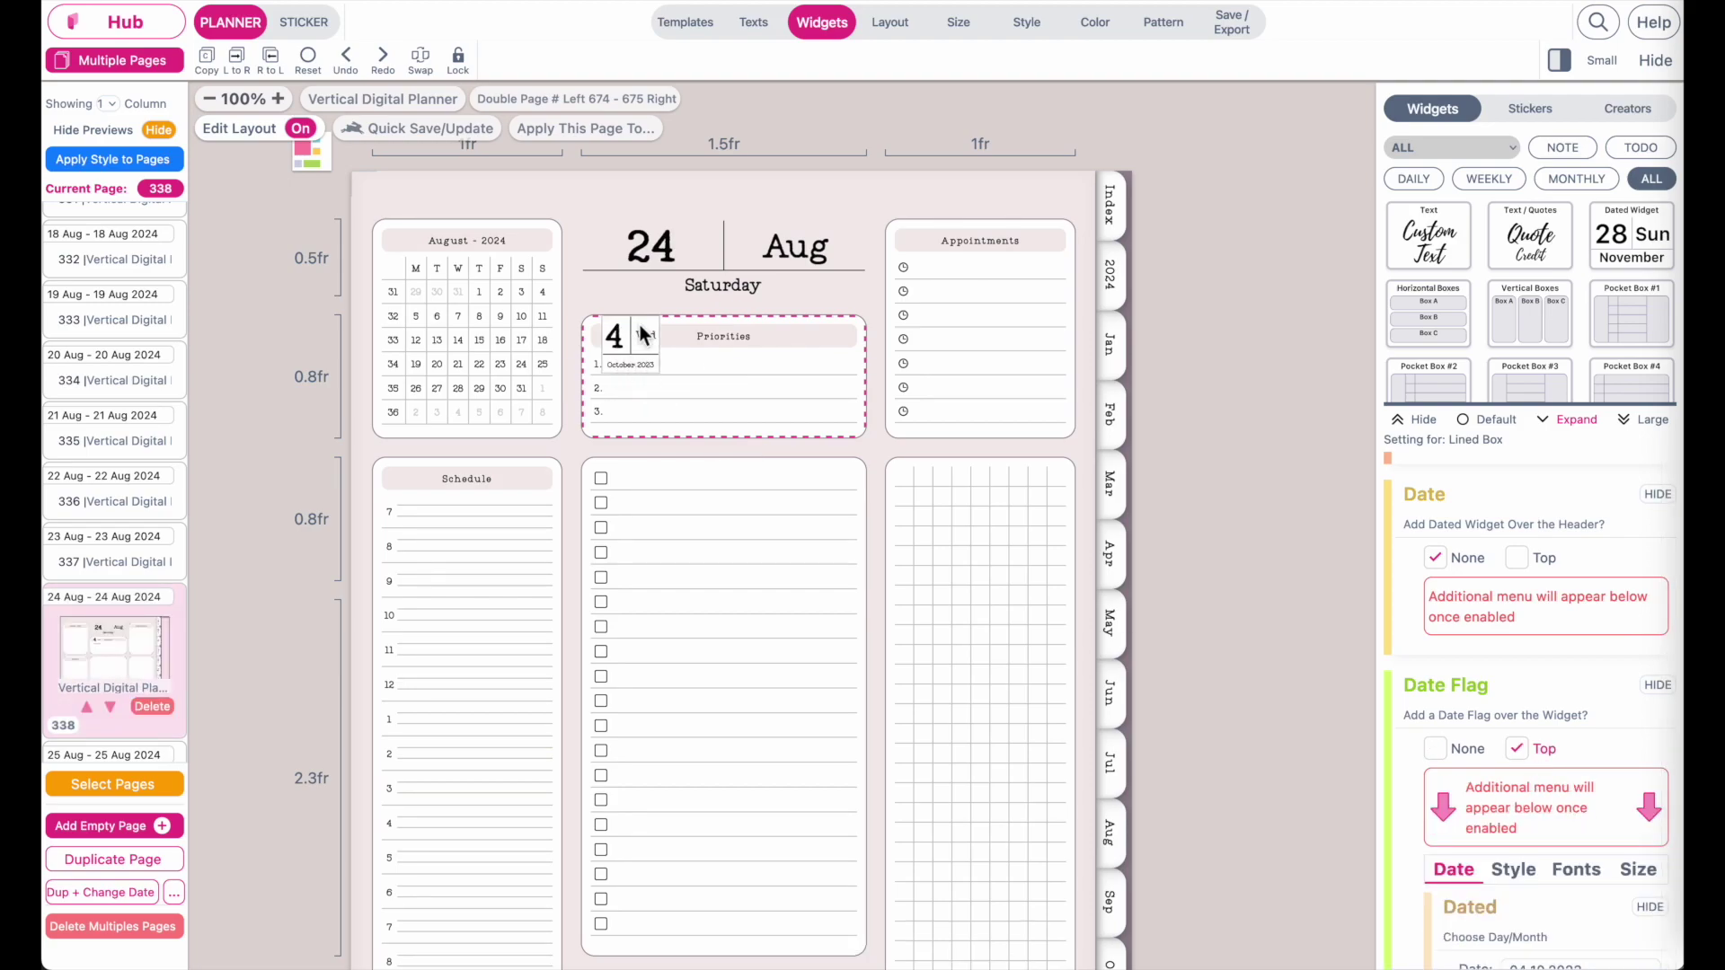
pyautogui.click(729, 284)
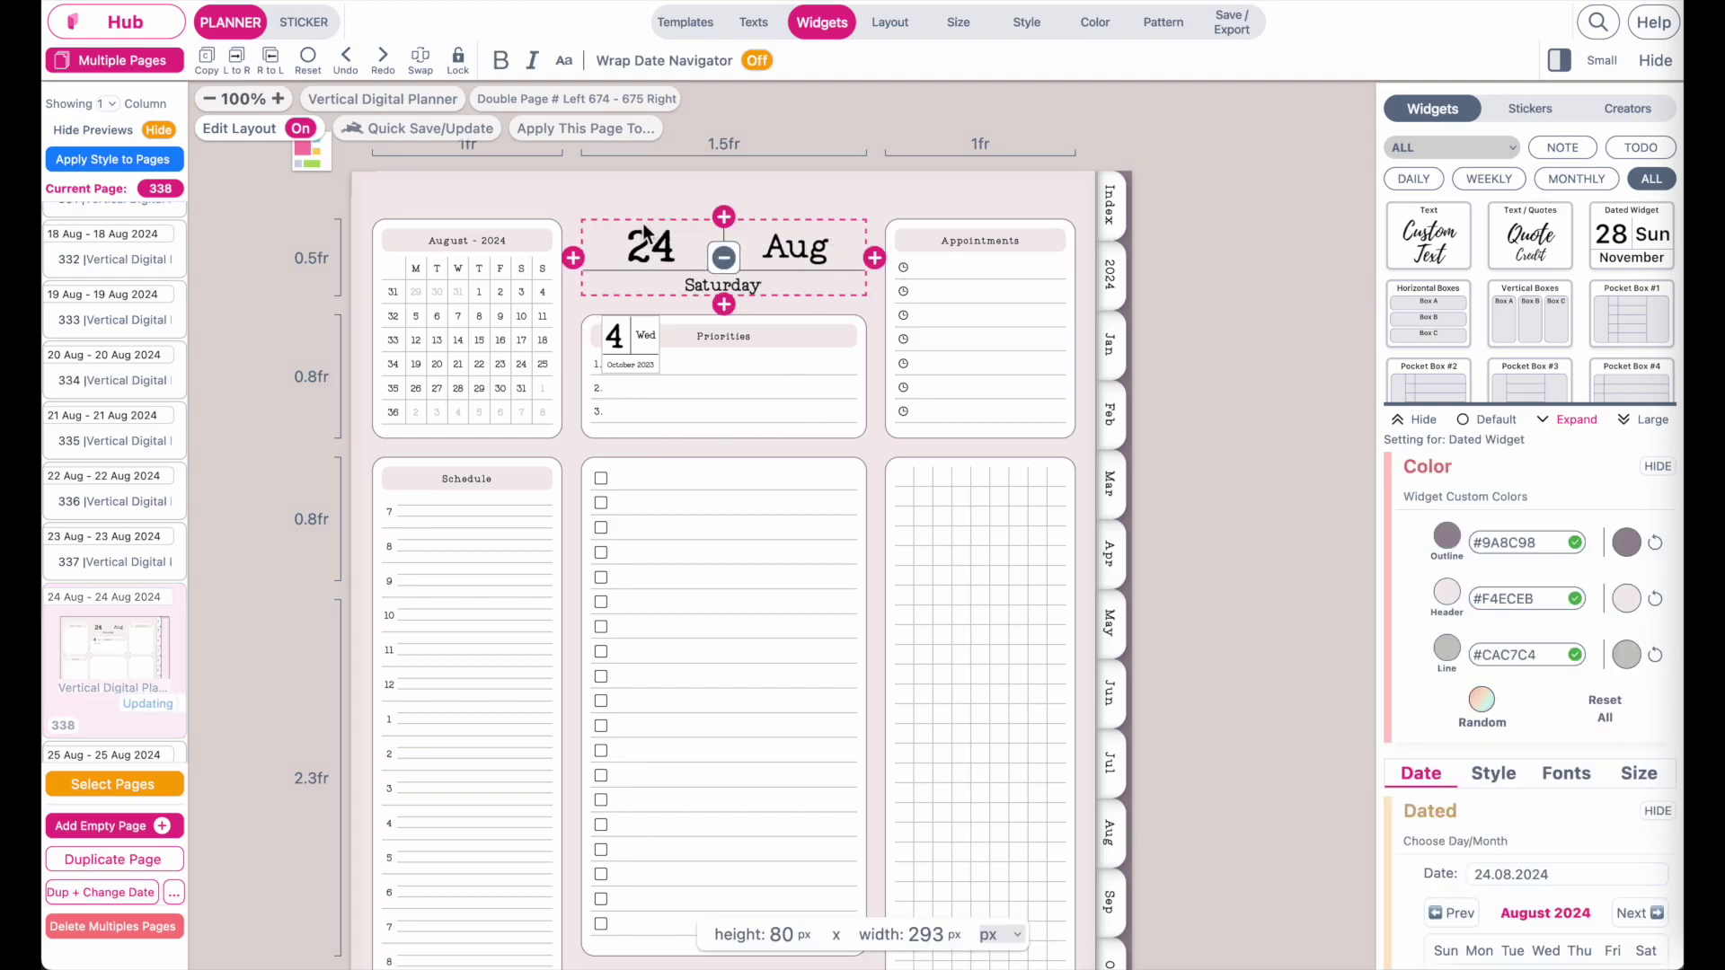
pyautogui.click(718, 334)
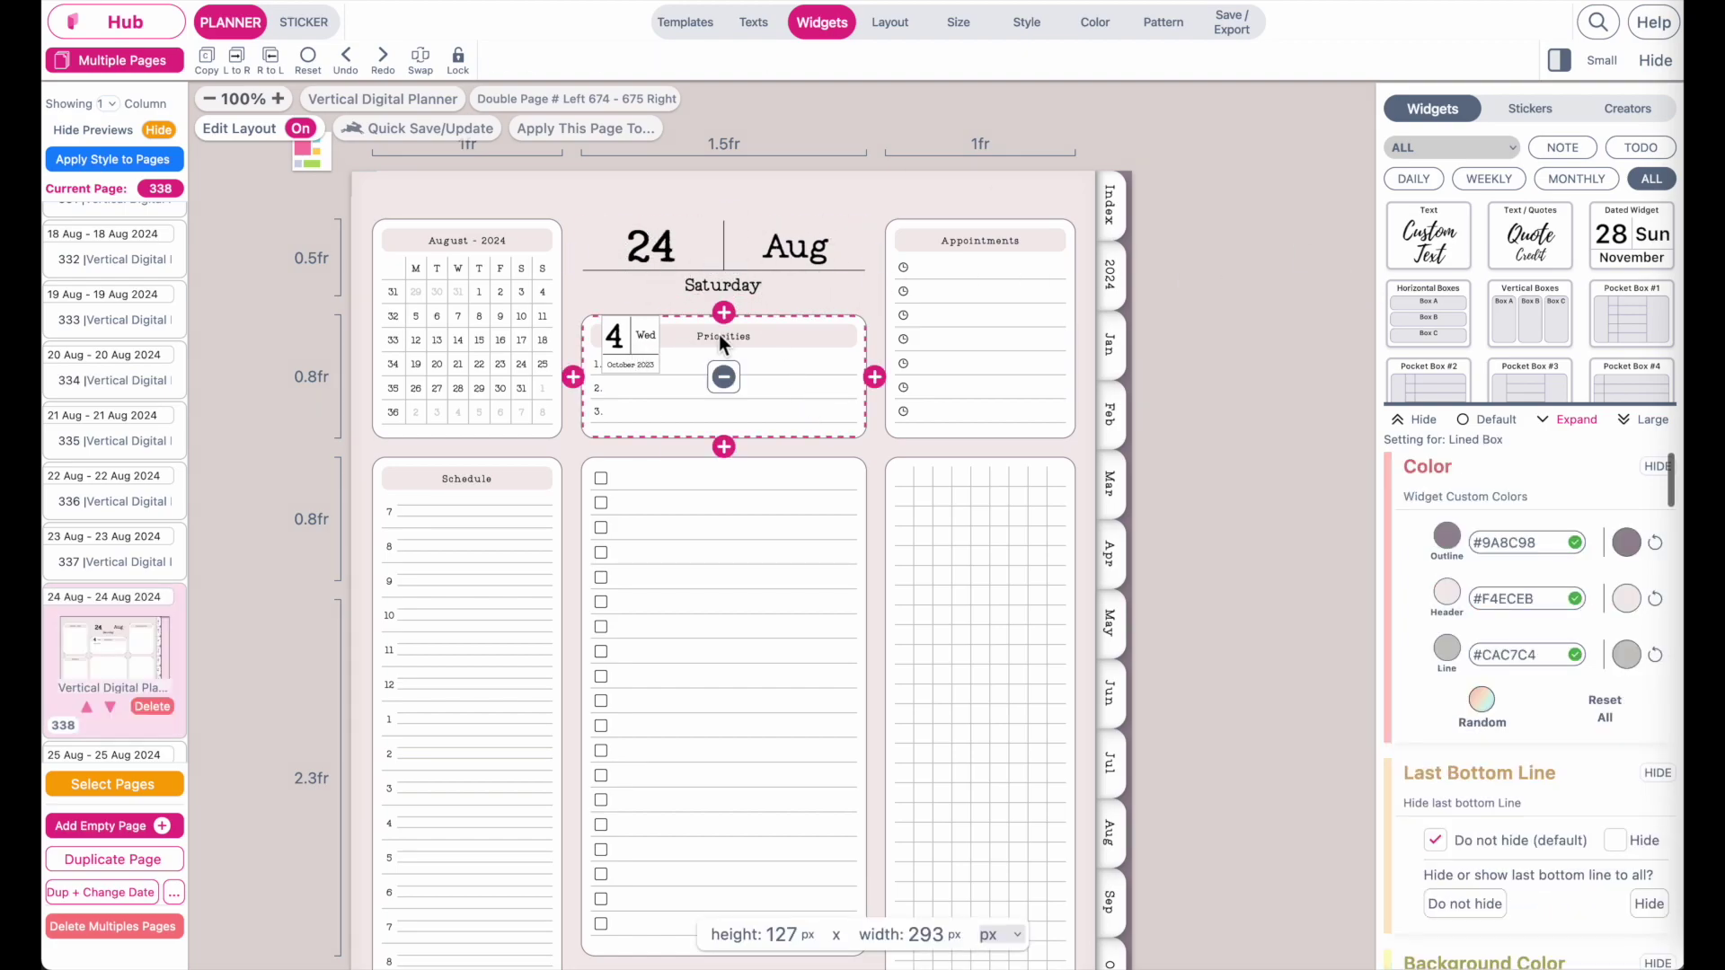
pyautogui.click(768, 250)
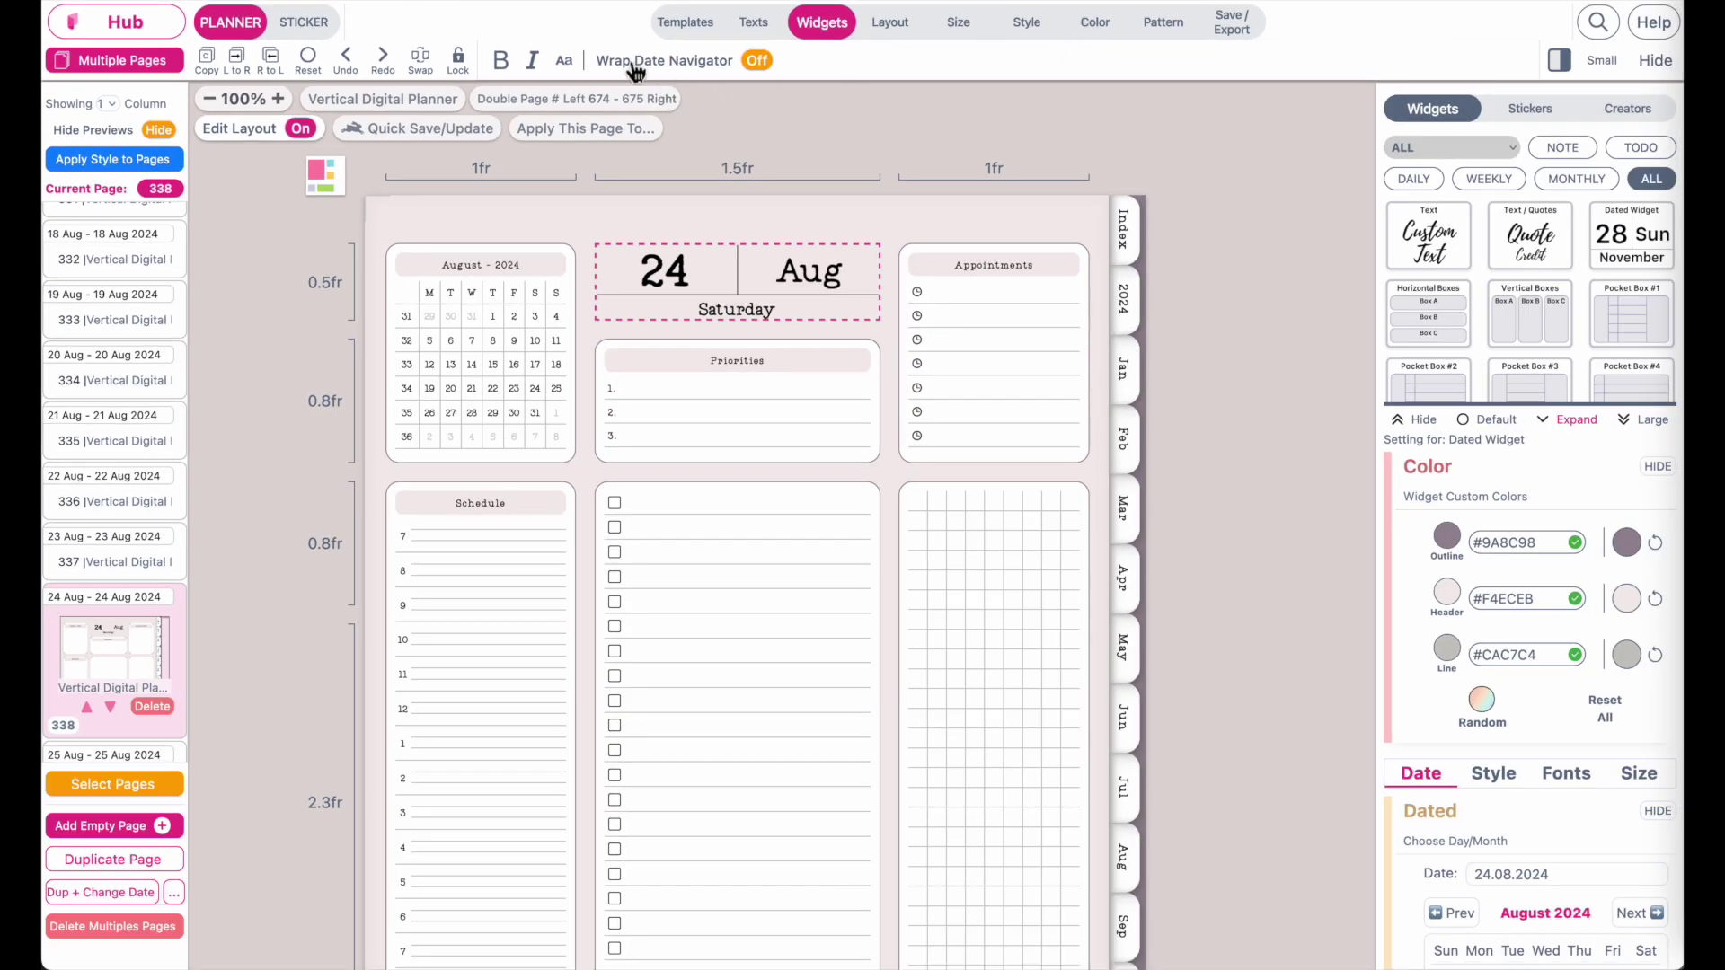
# Step: Turn on Wrap Date Navigator for the 24 Aug header and set the background pattern to None
pyautogui.click(762, 63)
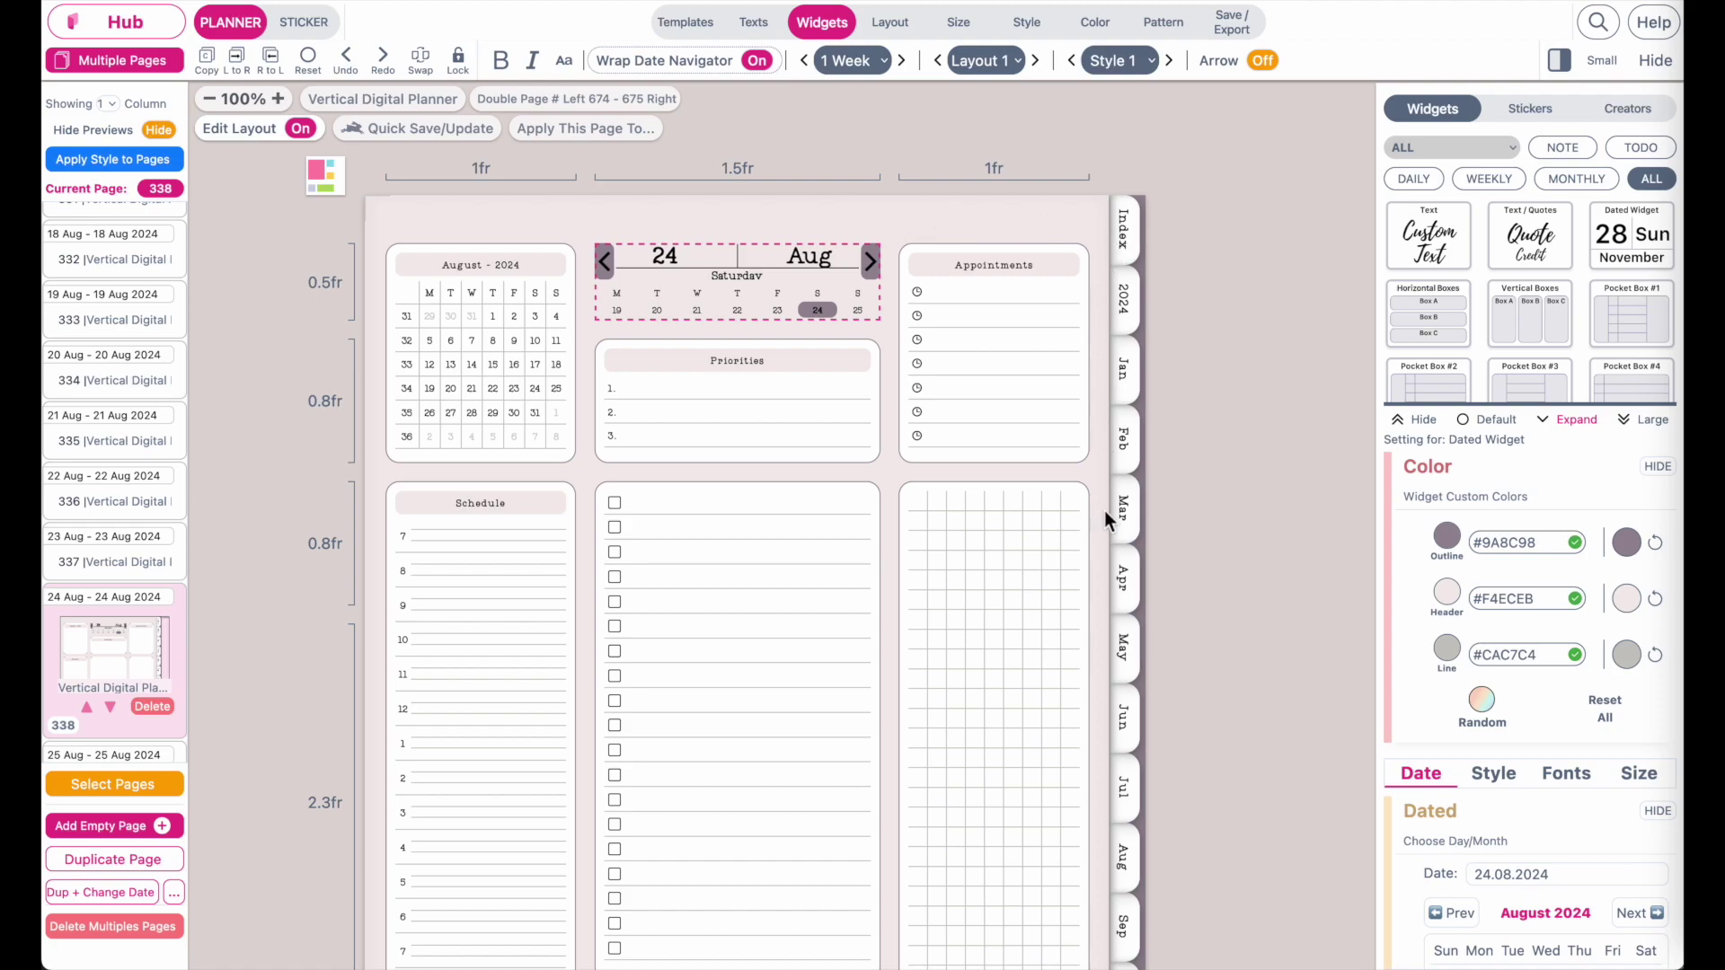
pyautogui.click(1186, 30)
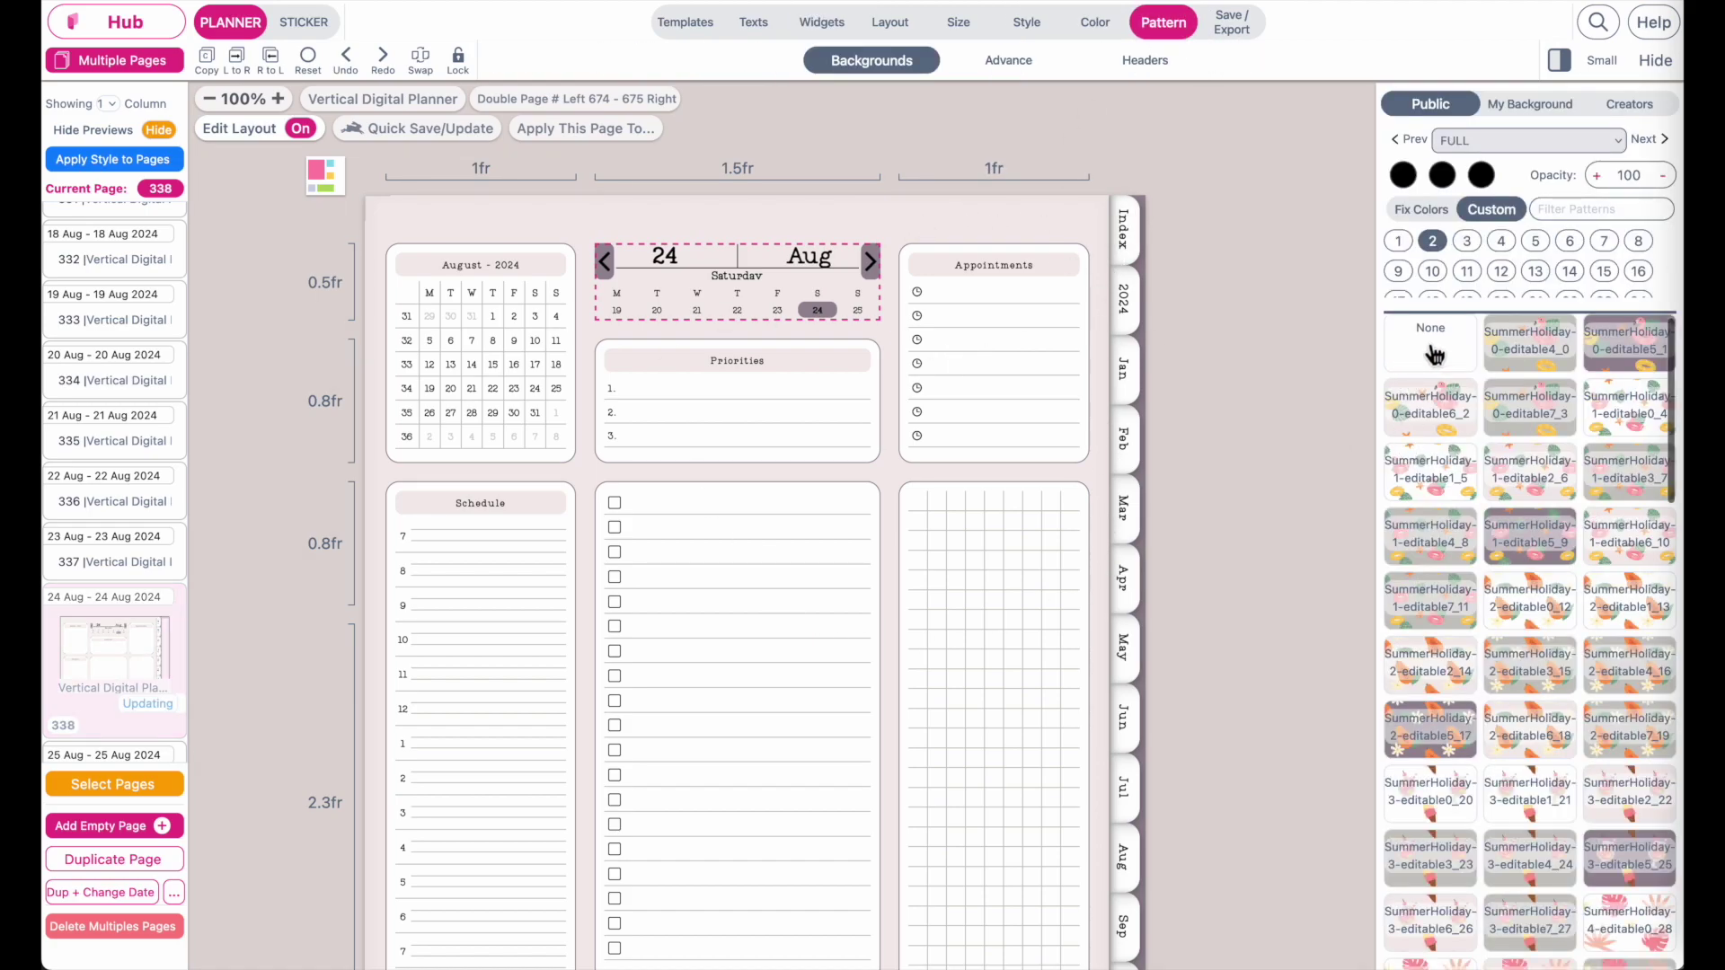
pyautogui.click(1460, 363)
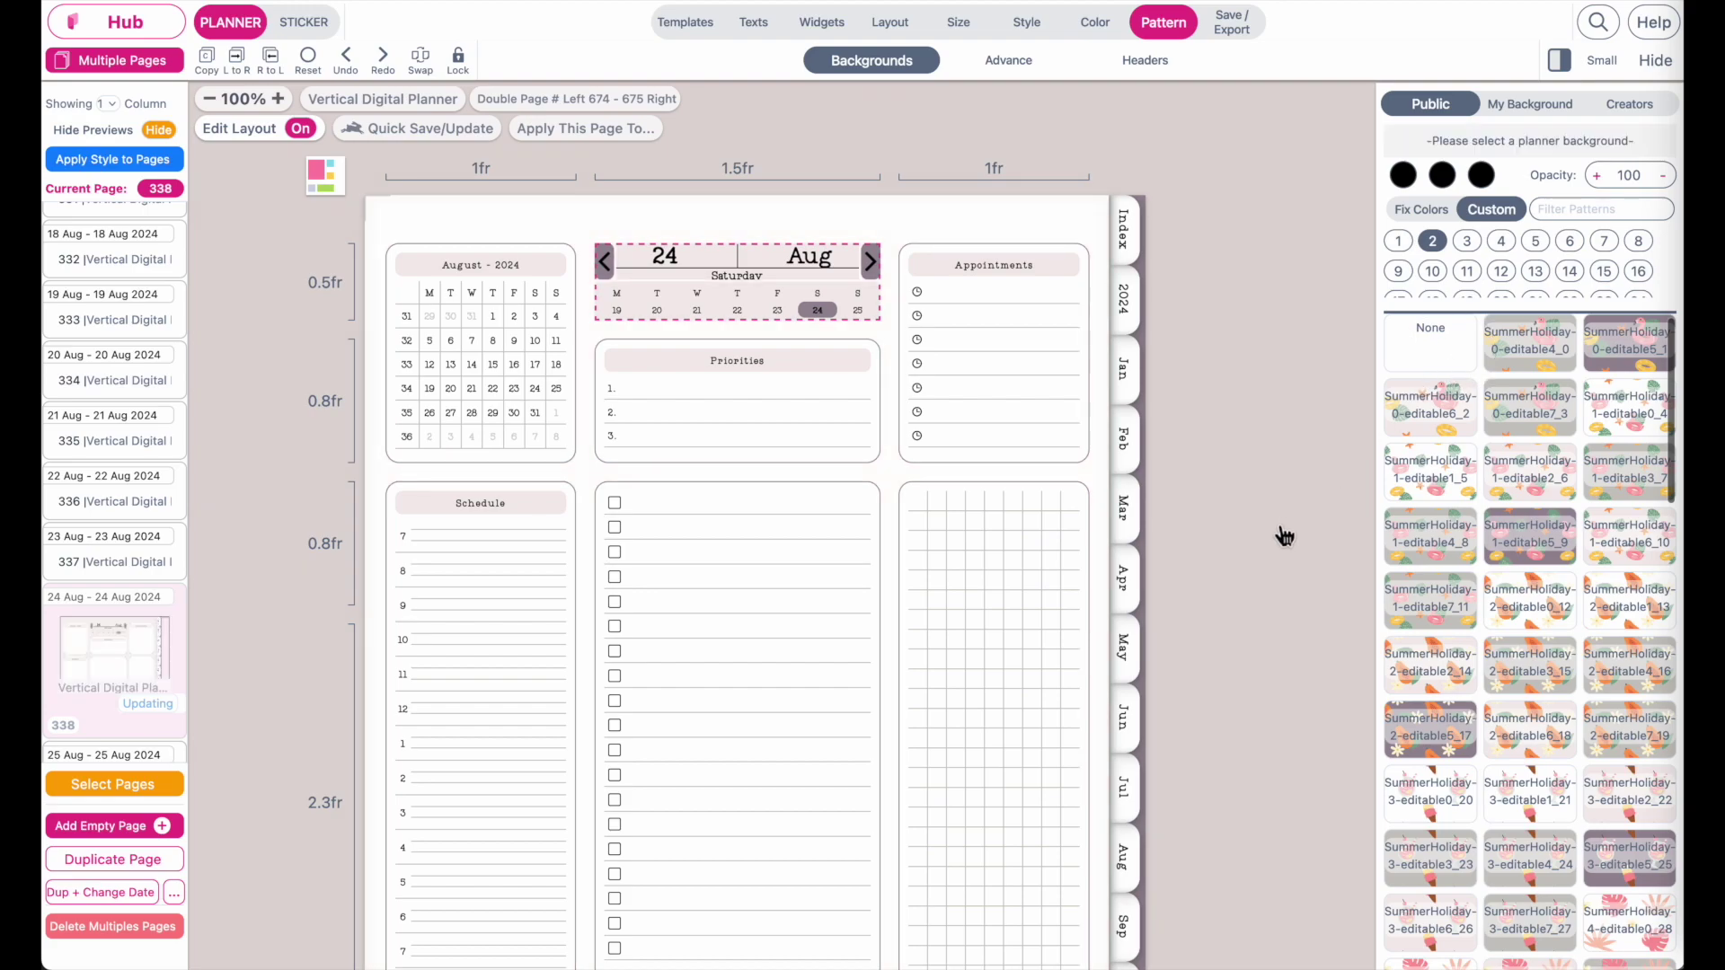
pyautogui.click(1289, 741)
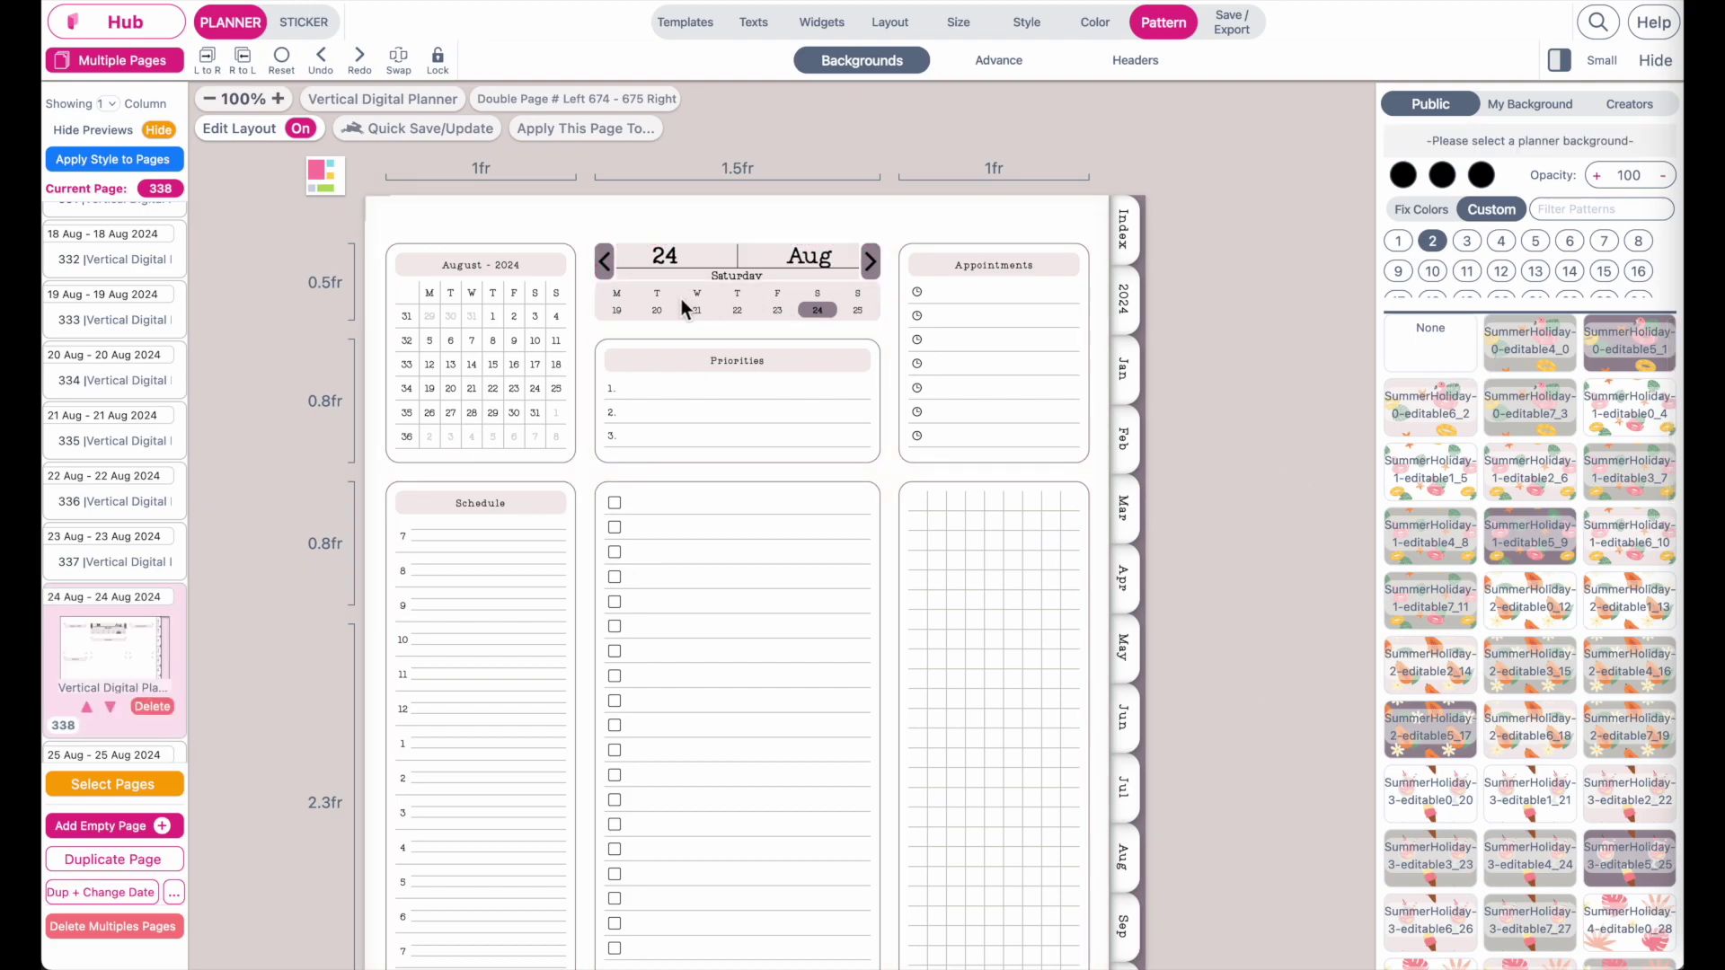
pyautogui.click(741, 278)
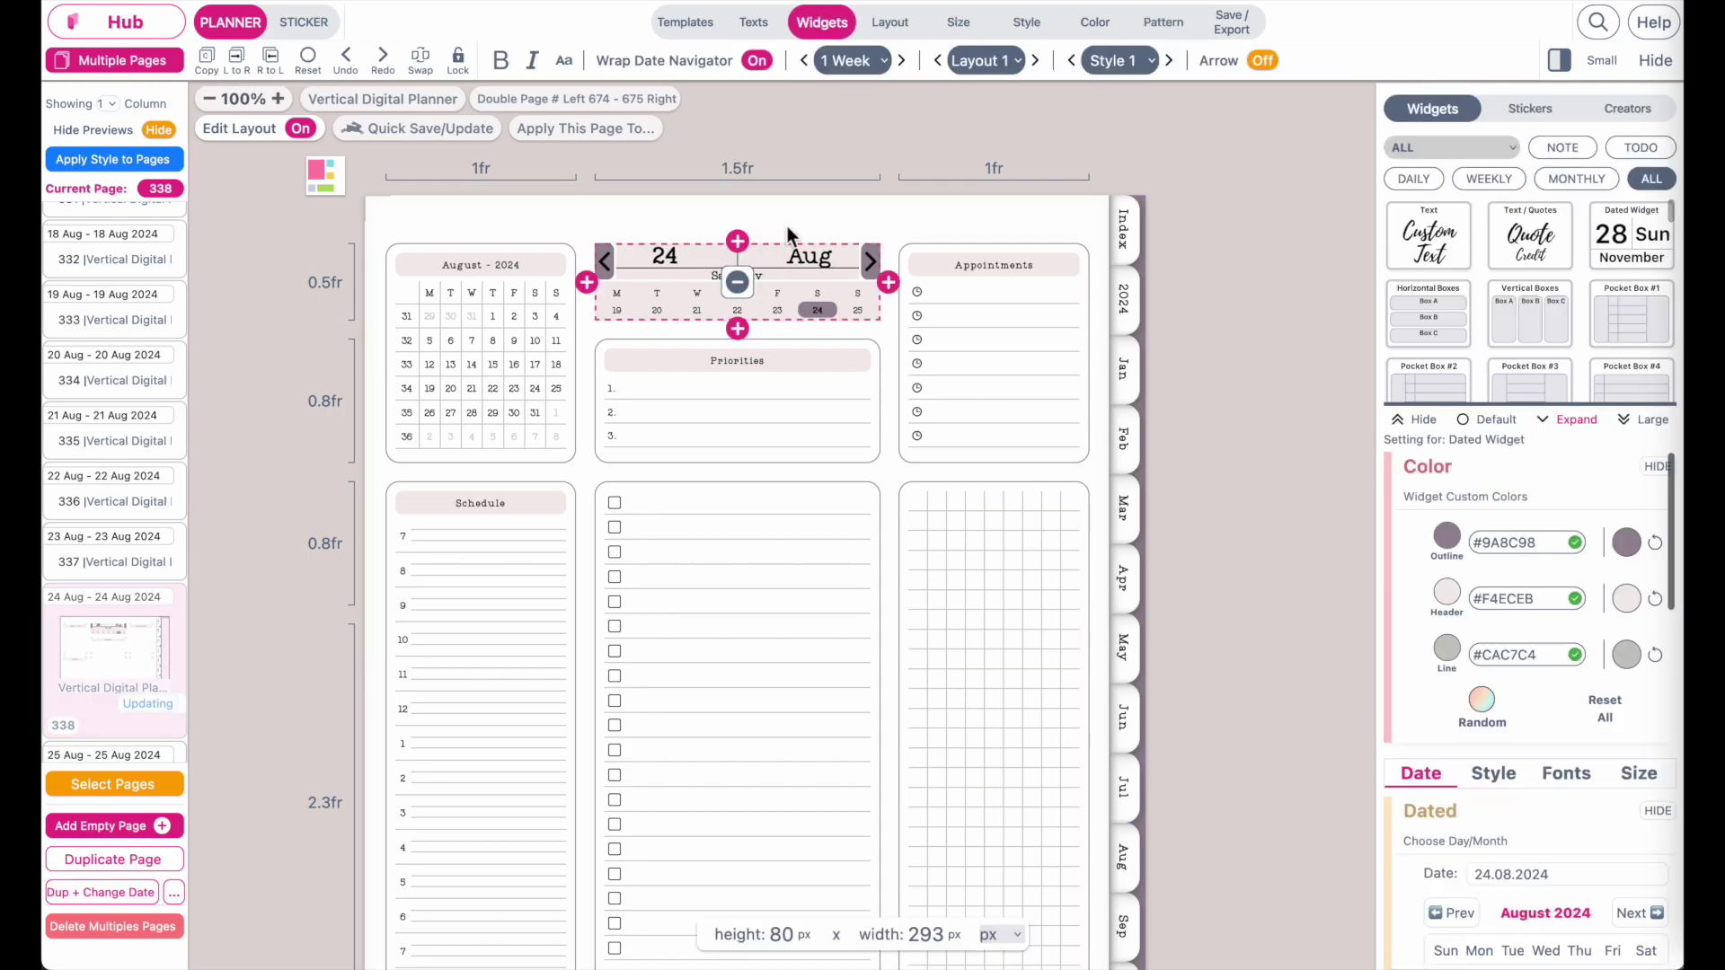
# Step: Try the 1 Month and 5 Days ranges, then set the navigator to 1 Week (19–25 Aug)
pyautogui.scroll(3, 790, 293)
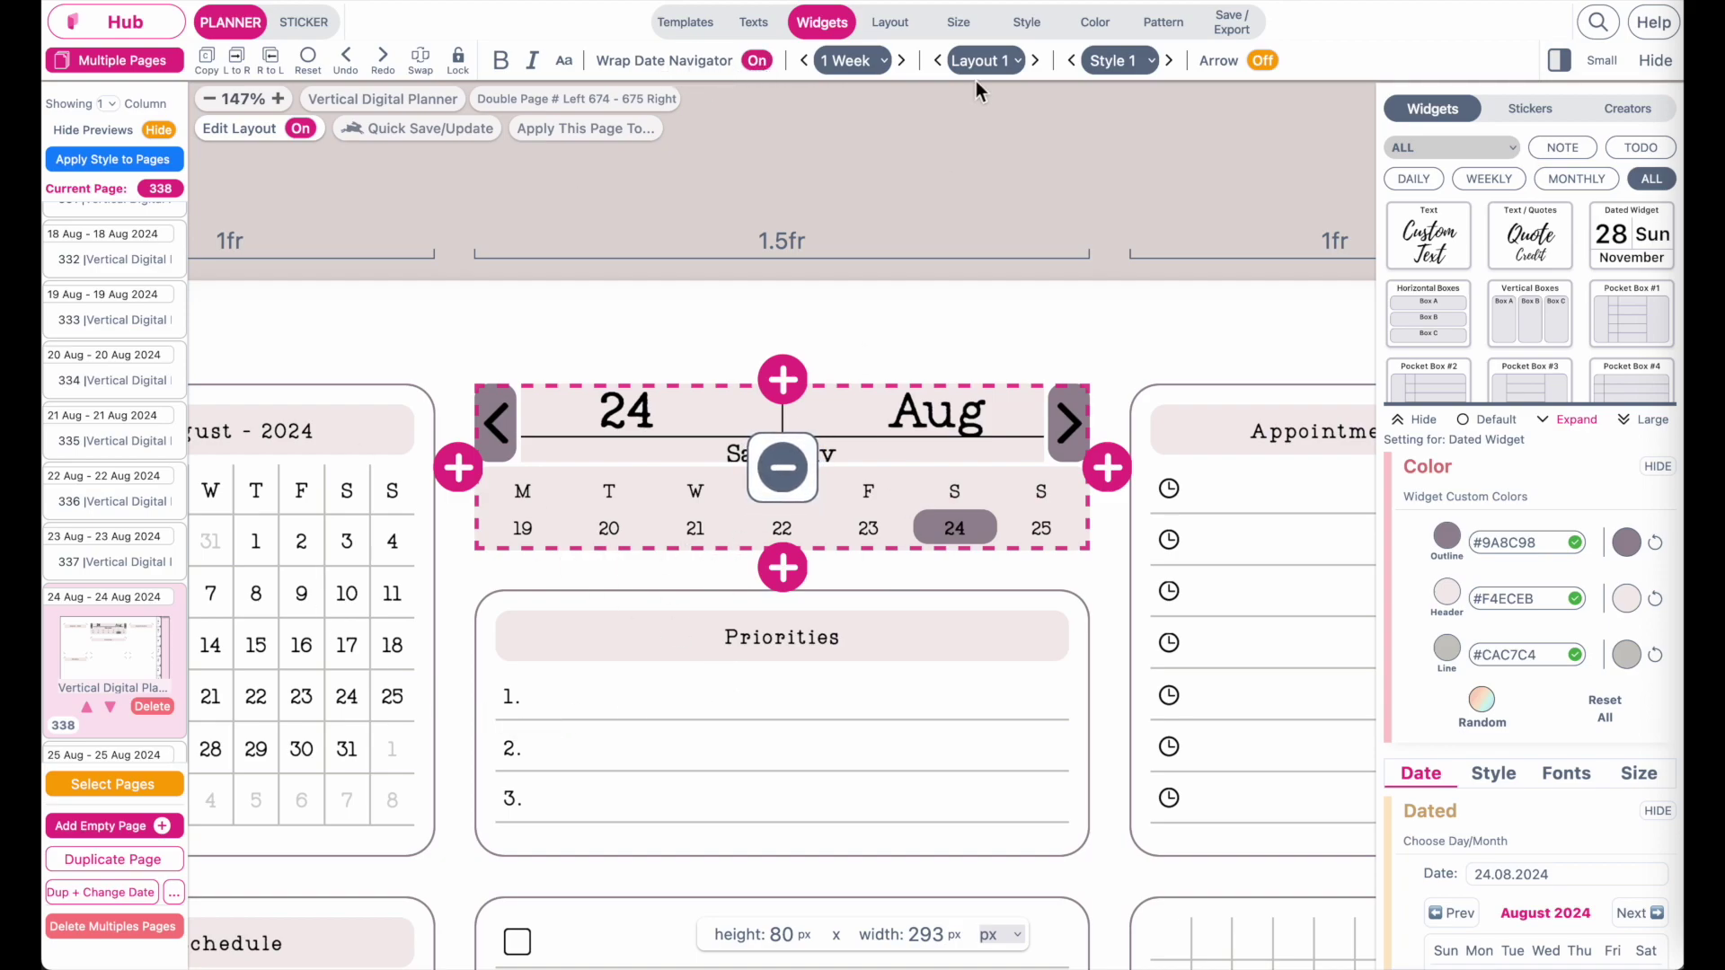
pyautogui.click(882, 63)
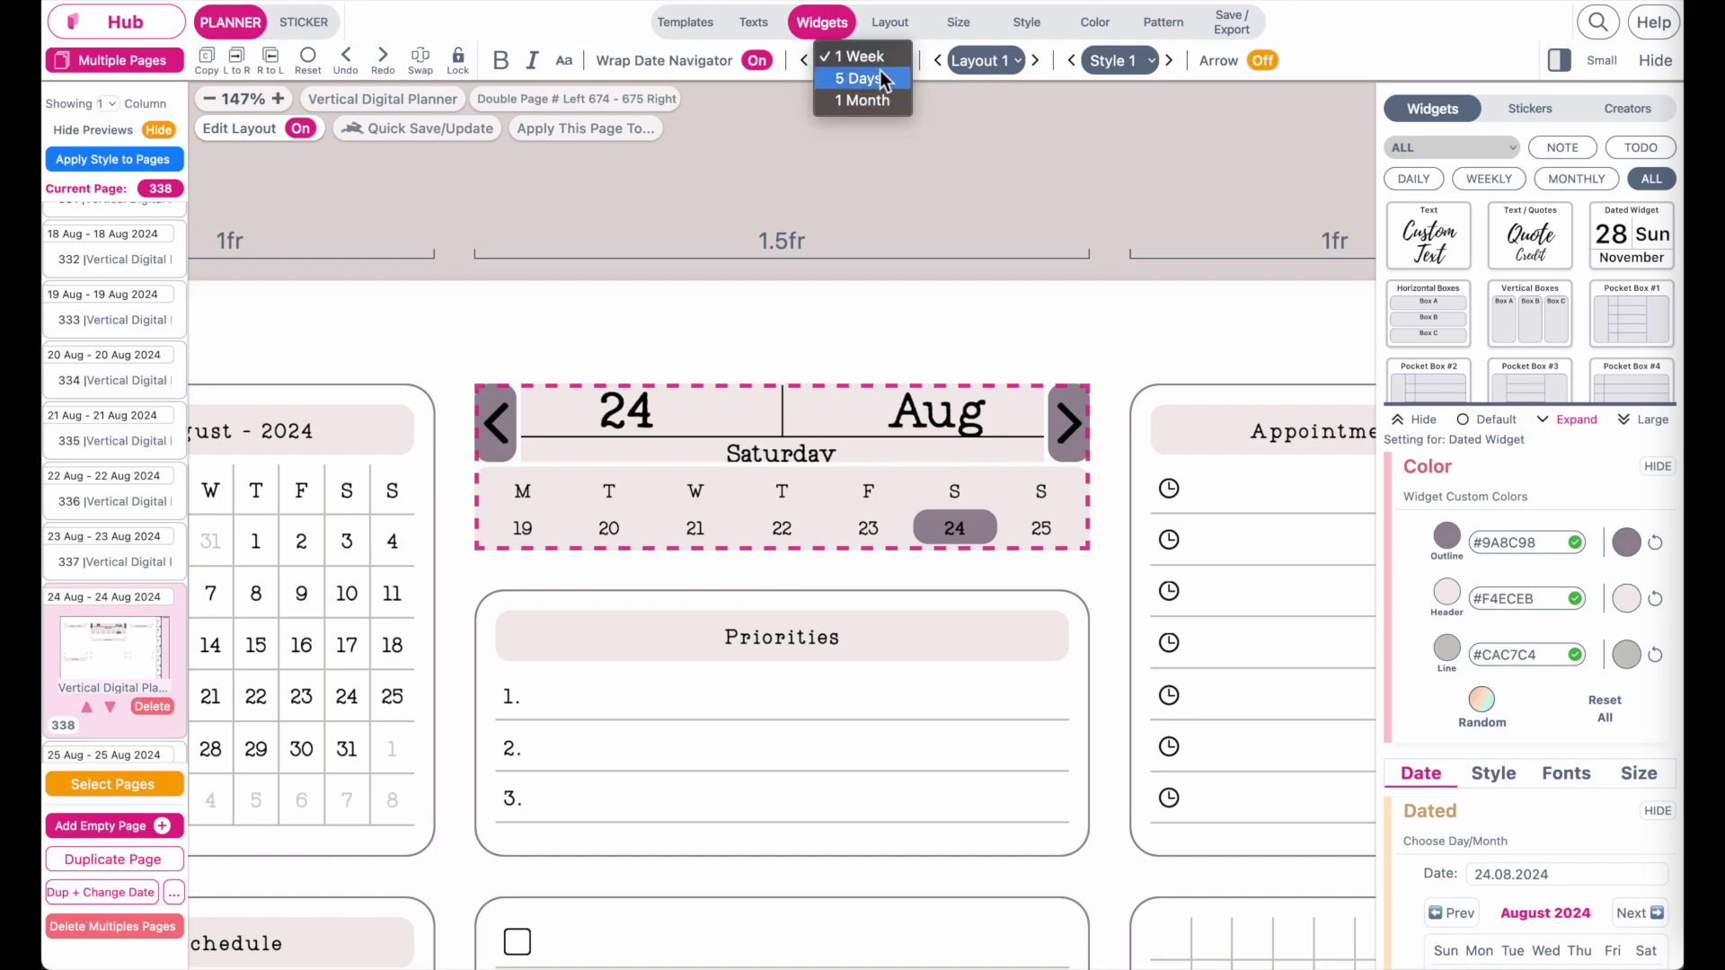
pyautogui.click(875, 102)
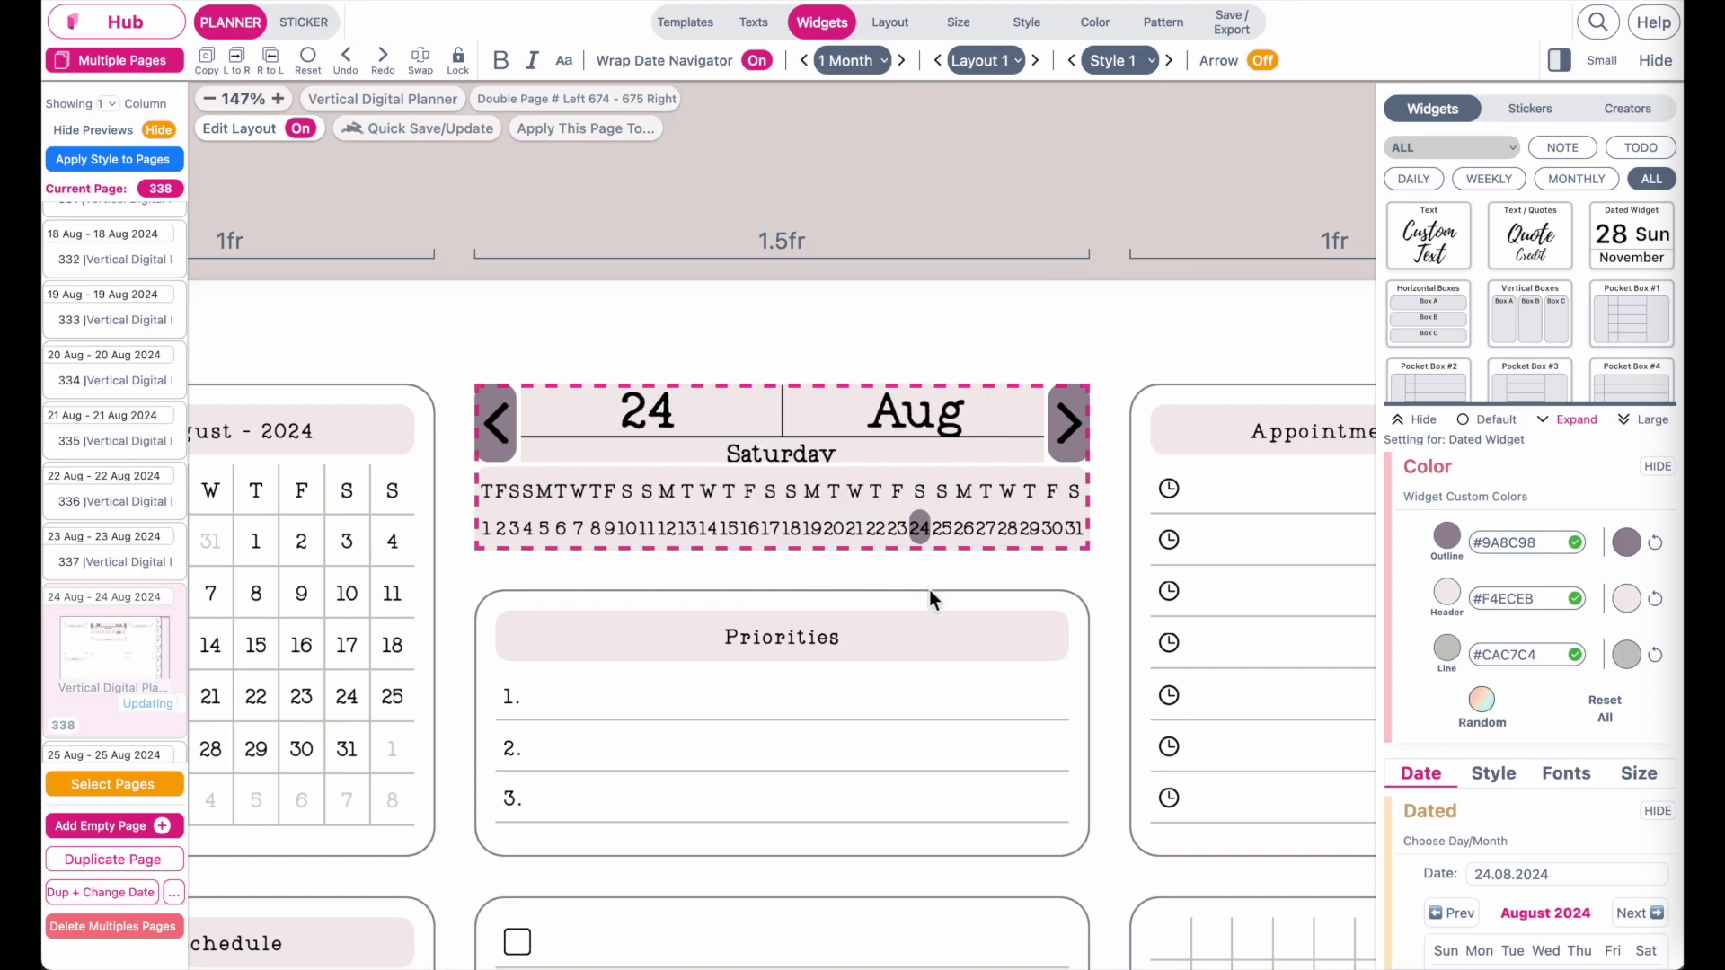
pyautogui.click(849, 70)
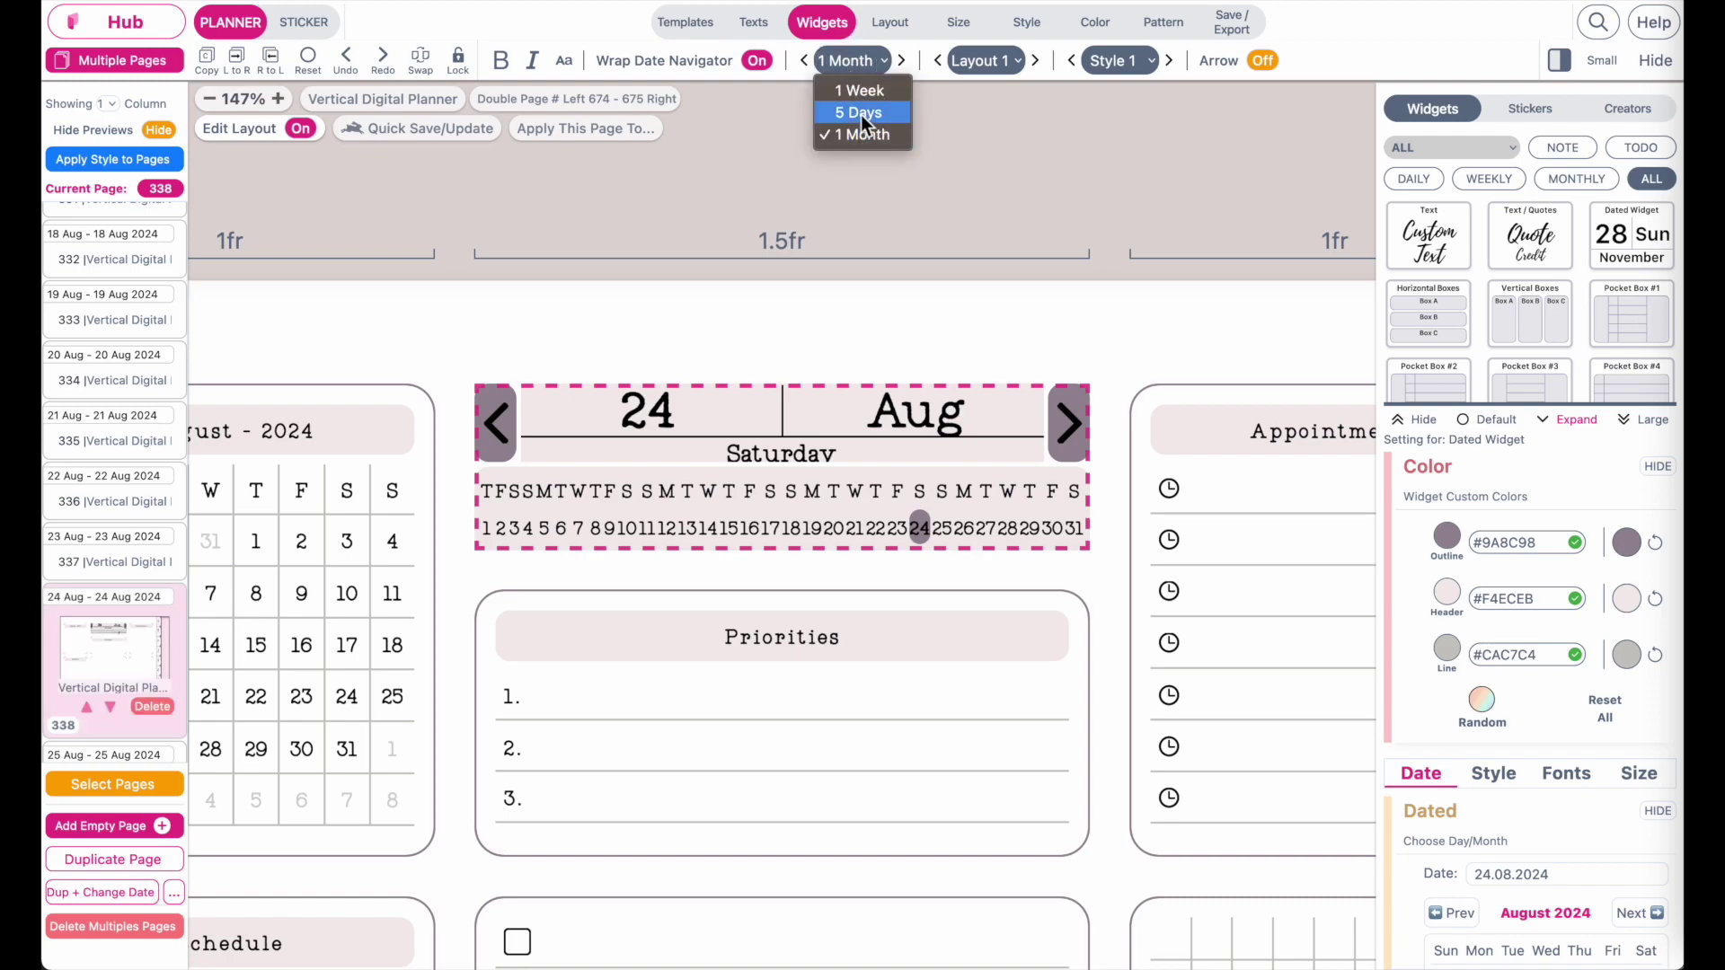
pyautogui.click(861, 115)
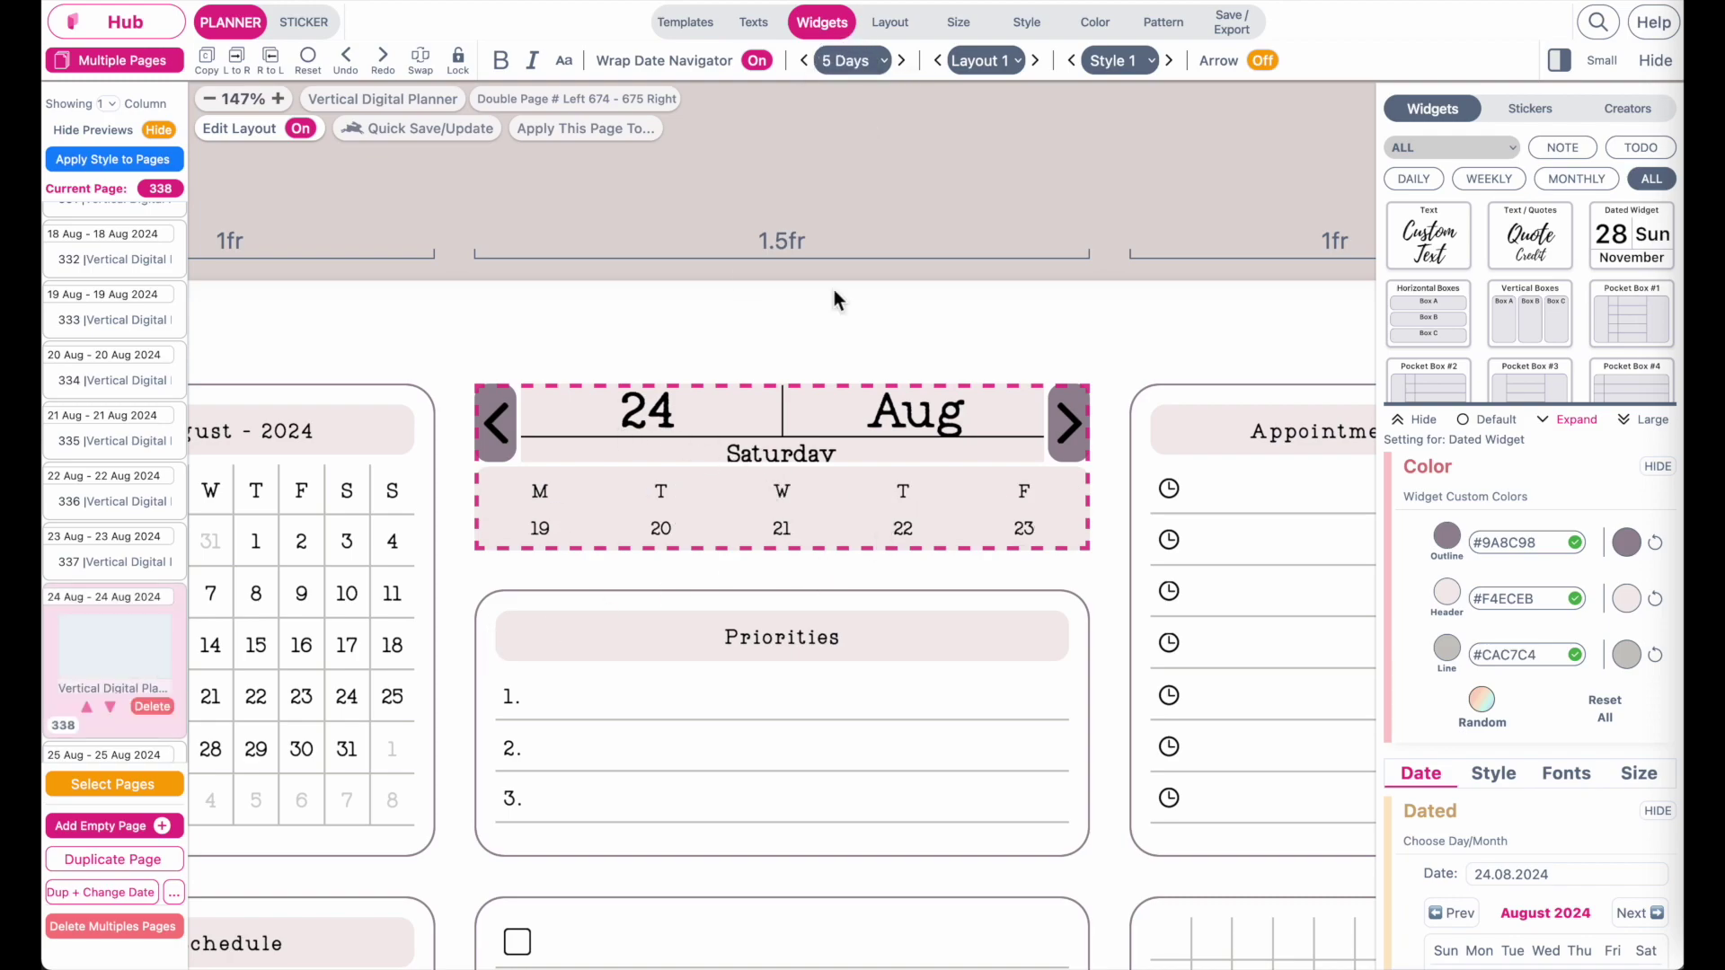
pyautogui.click(849, 67)
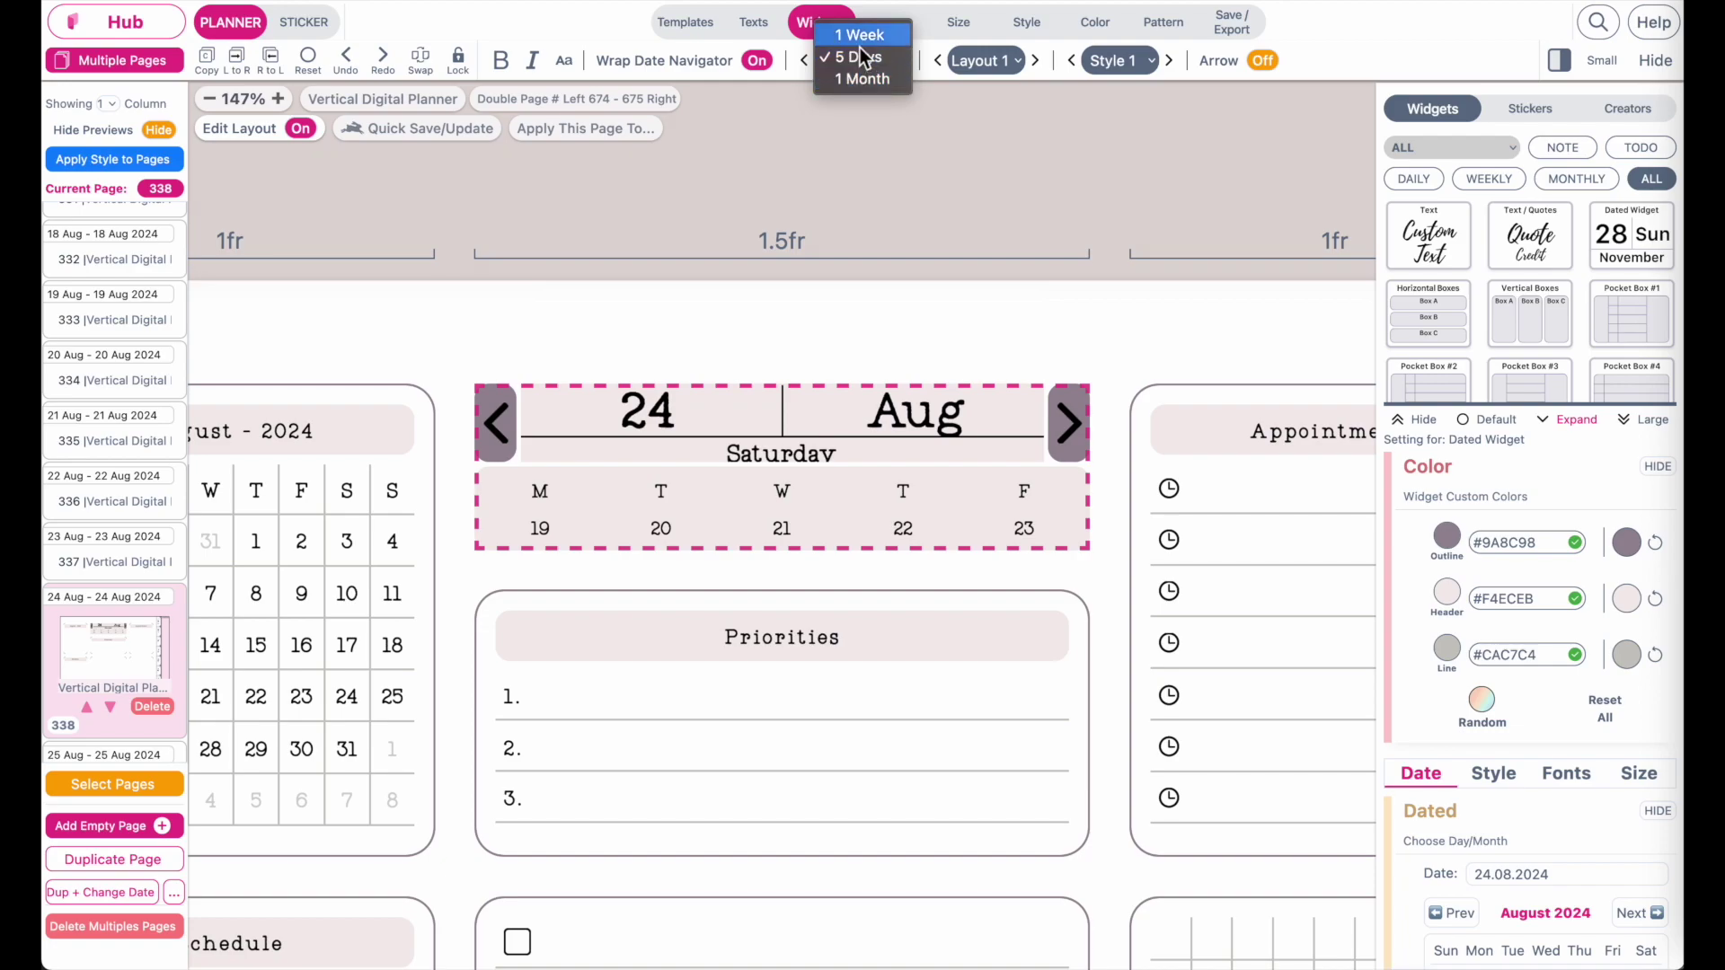
pyautogui.click(860, 38)
pyautogui.scroll(-3, 757, 588)
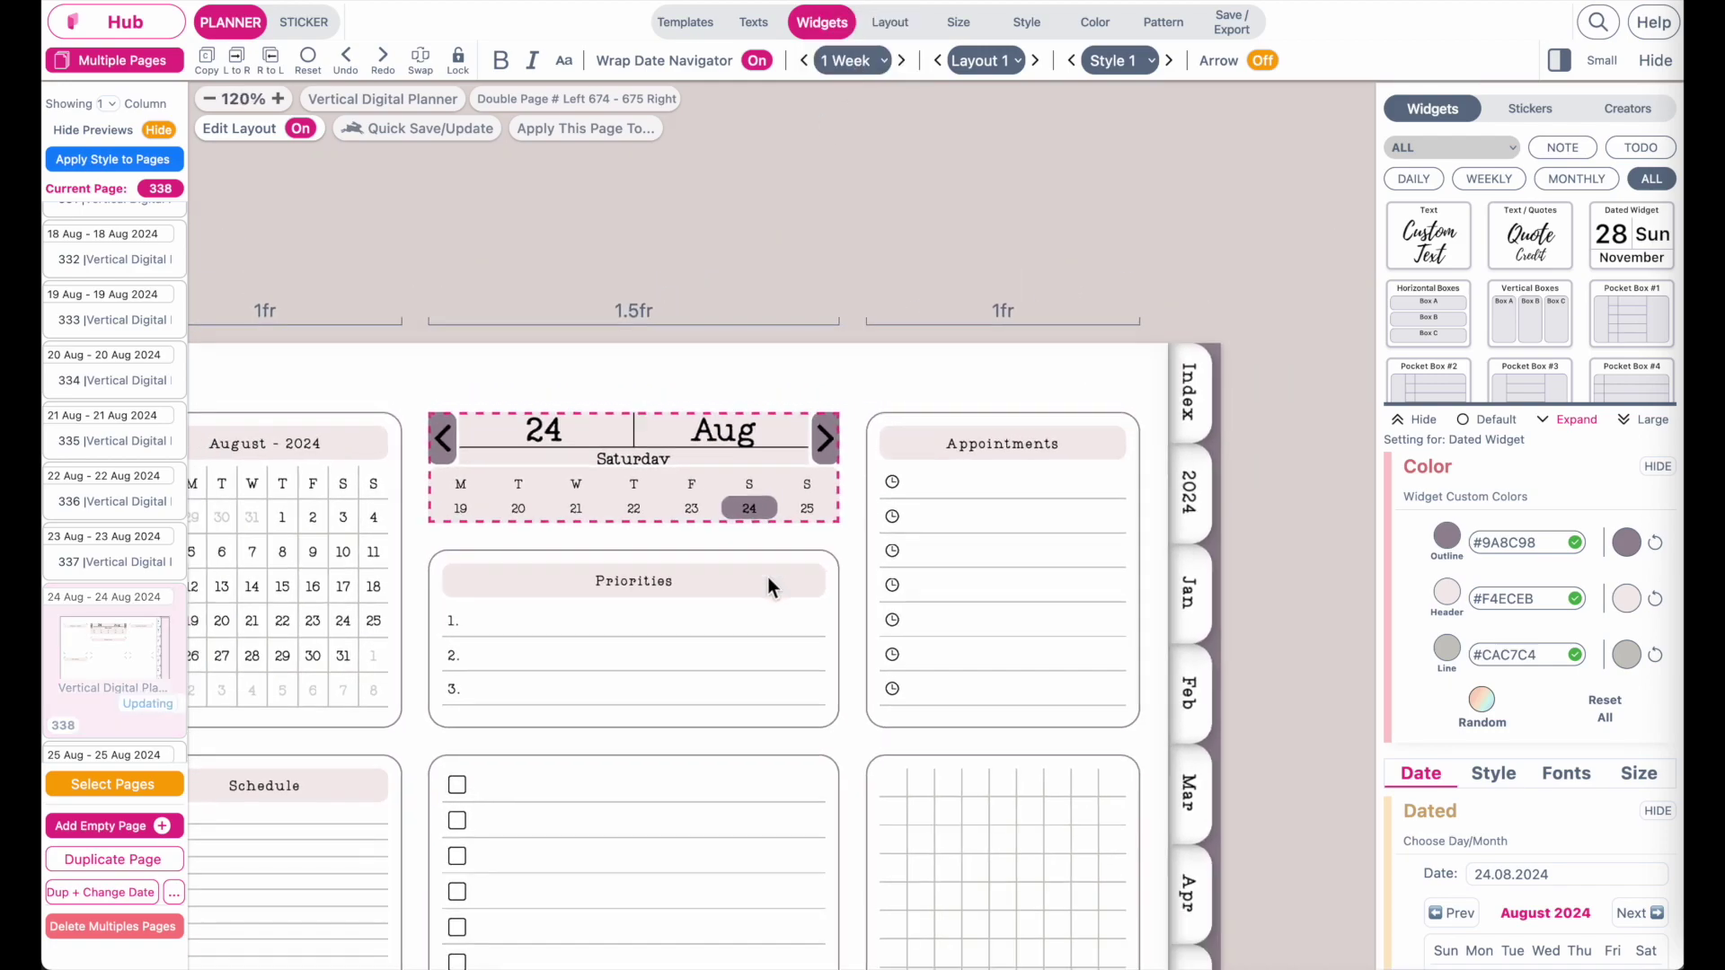
pyautogui.scroll(-3, 767, 577)
# Step: Add a new row above the widgets with an empty box stretched across its full width
pyautogui.scroll(2, 767, 576)
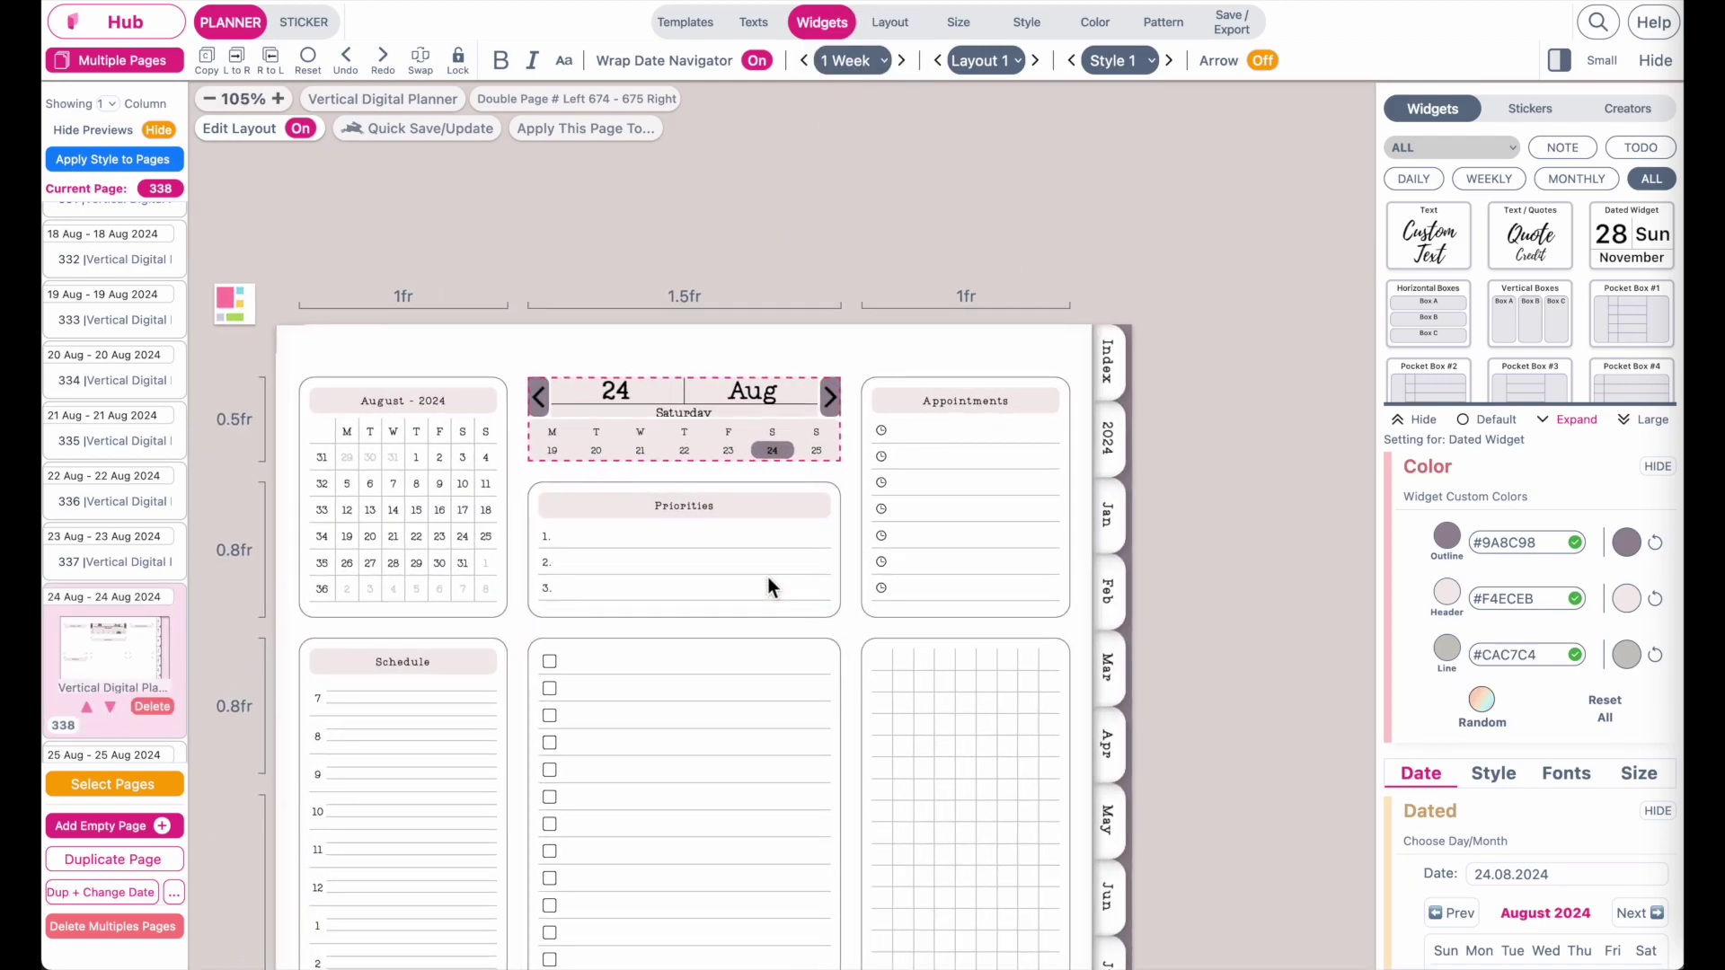
pyautogui.click(303, 130)
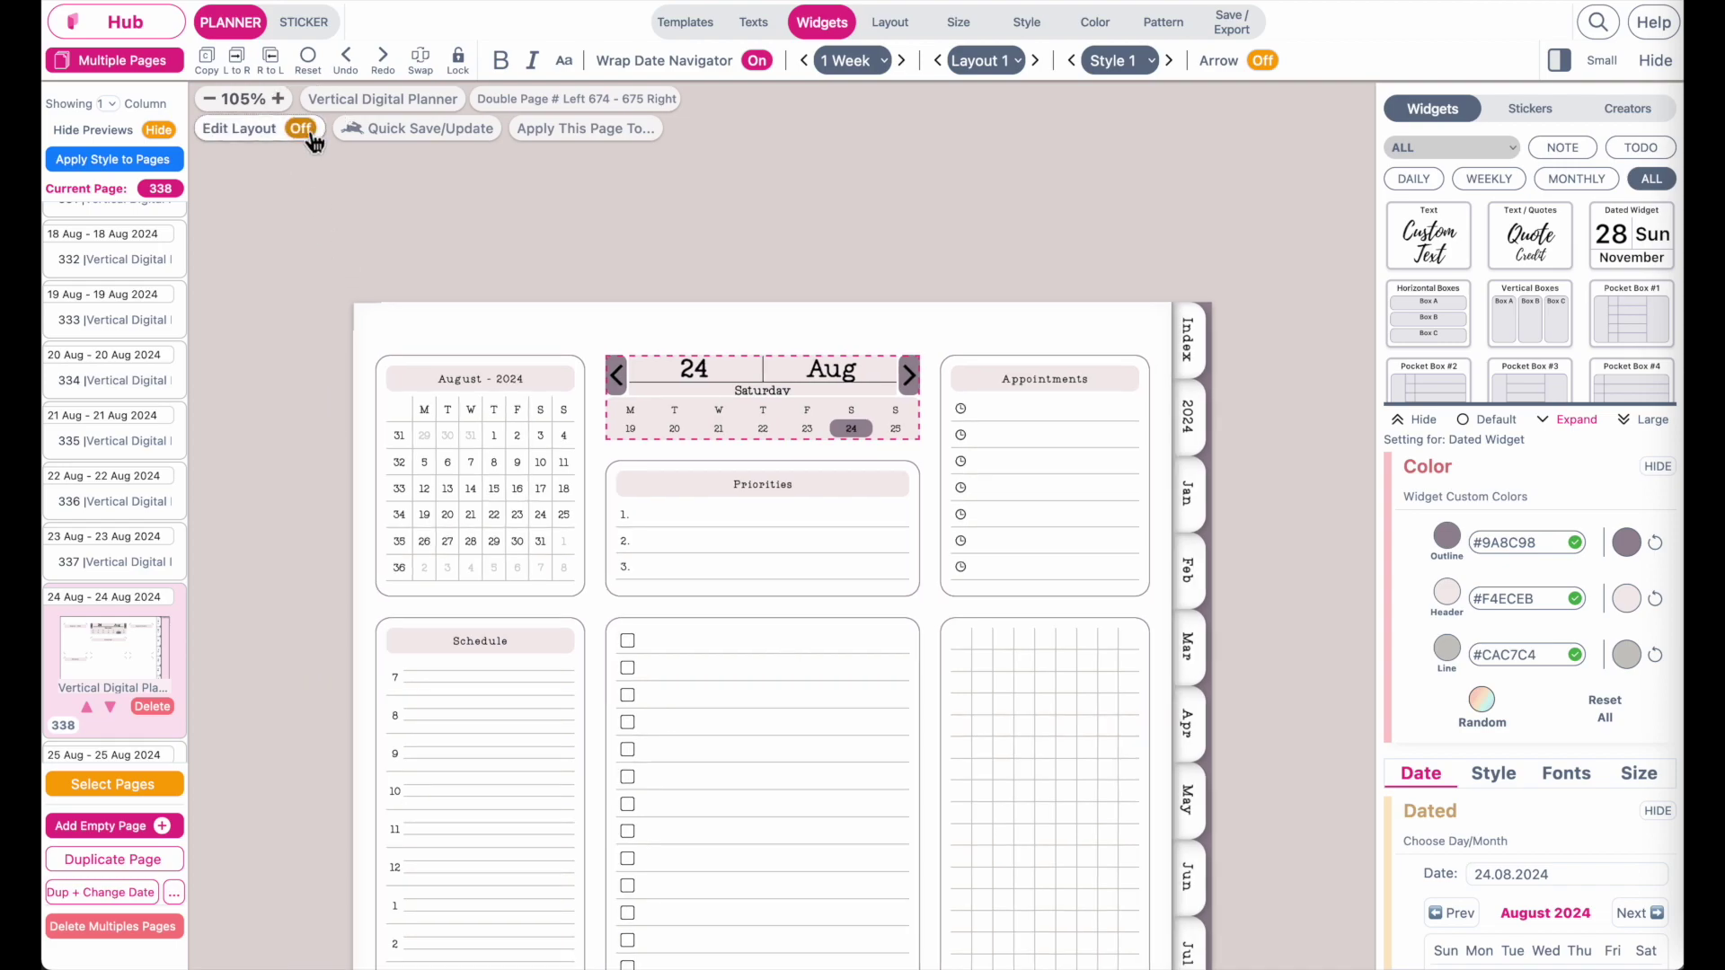
pyautogui.click(308, 133)
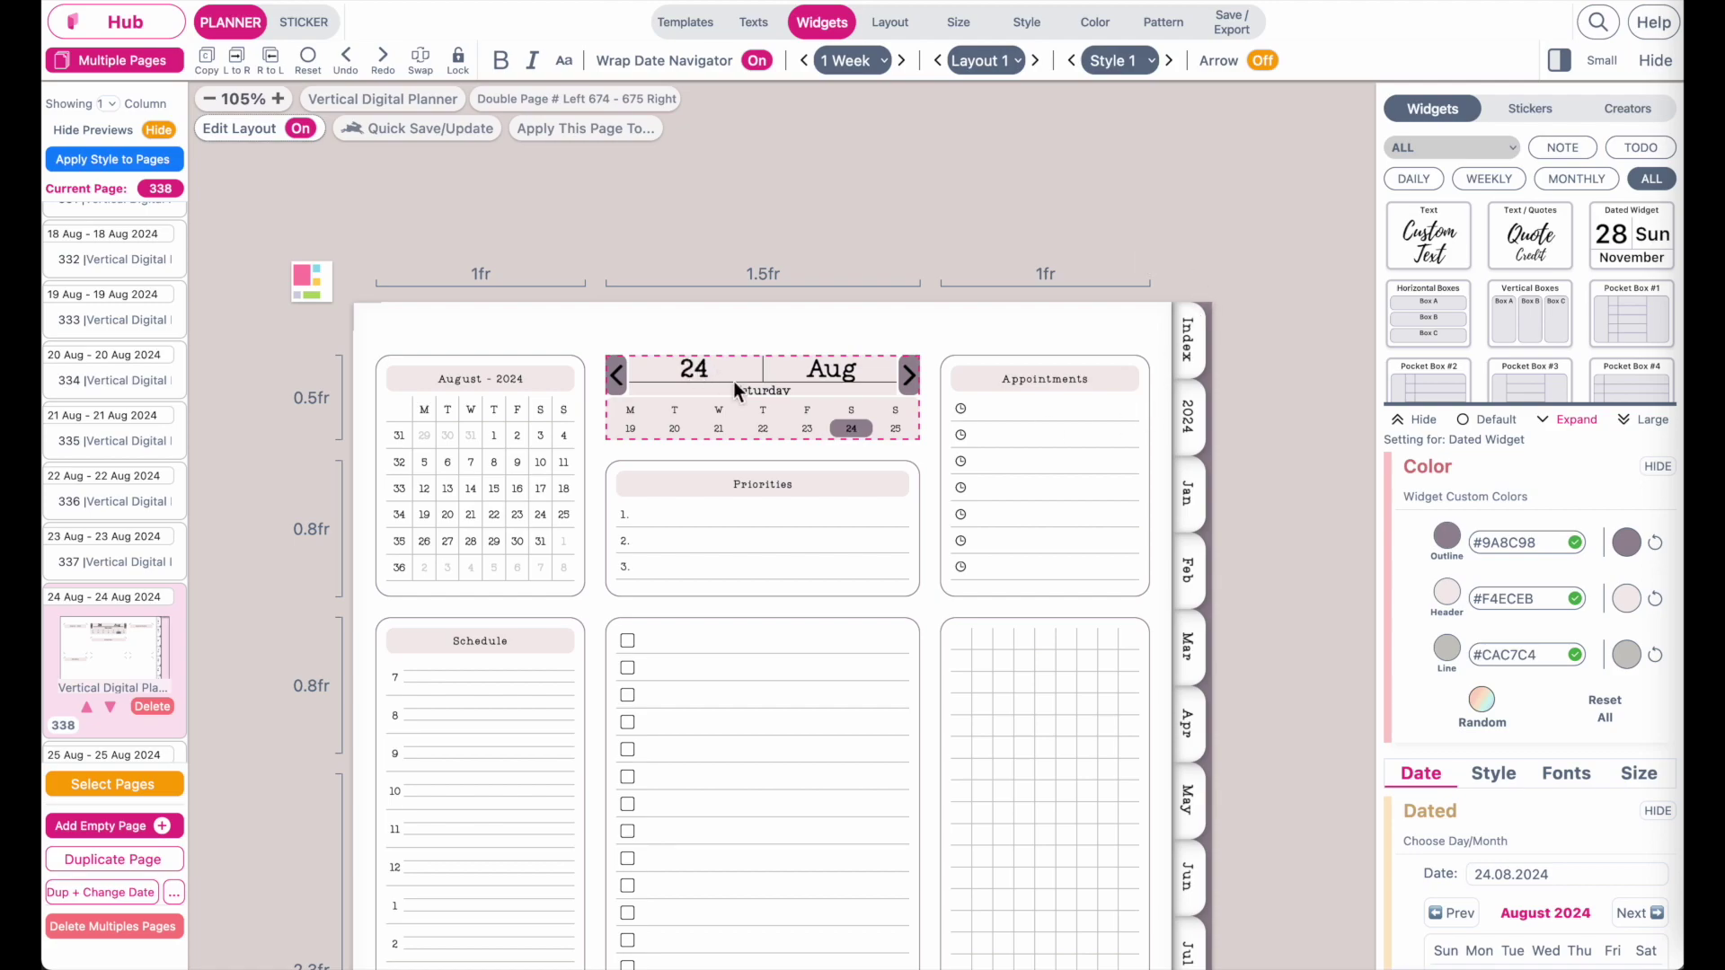
pyautogui.click(611, 374)
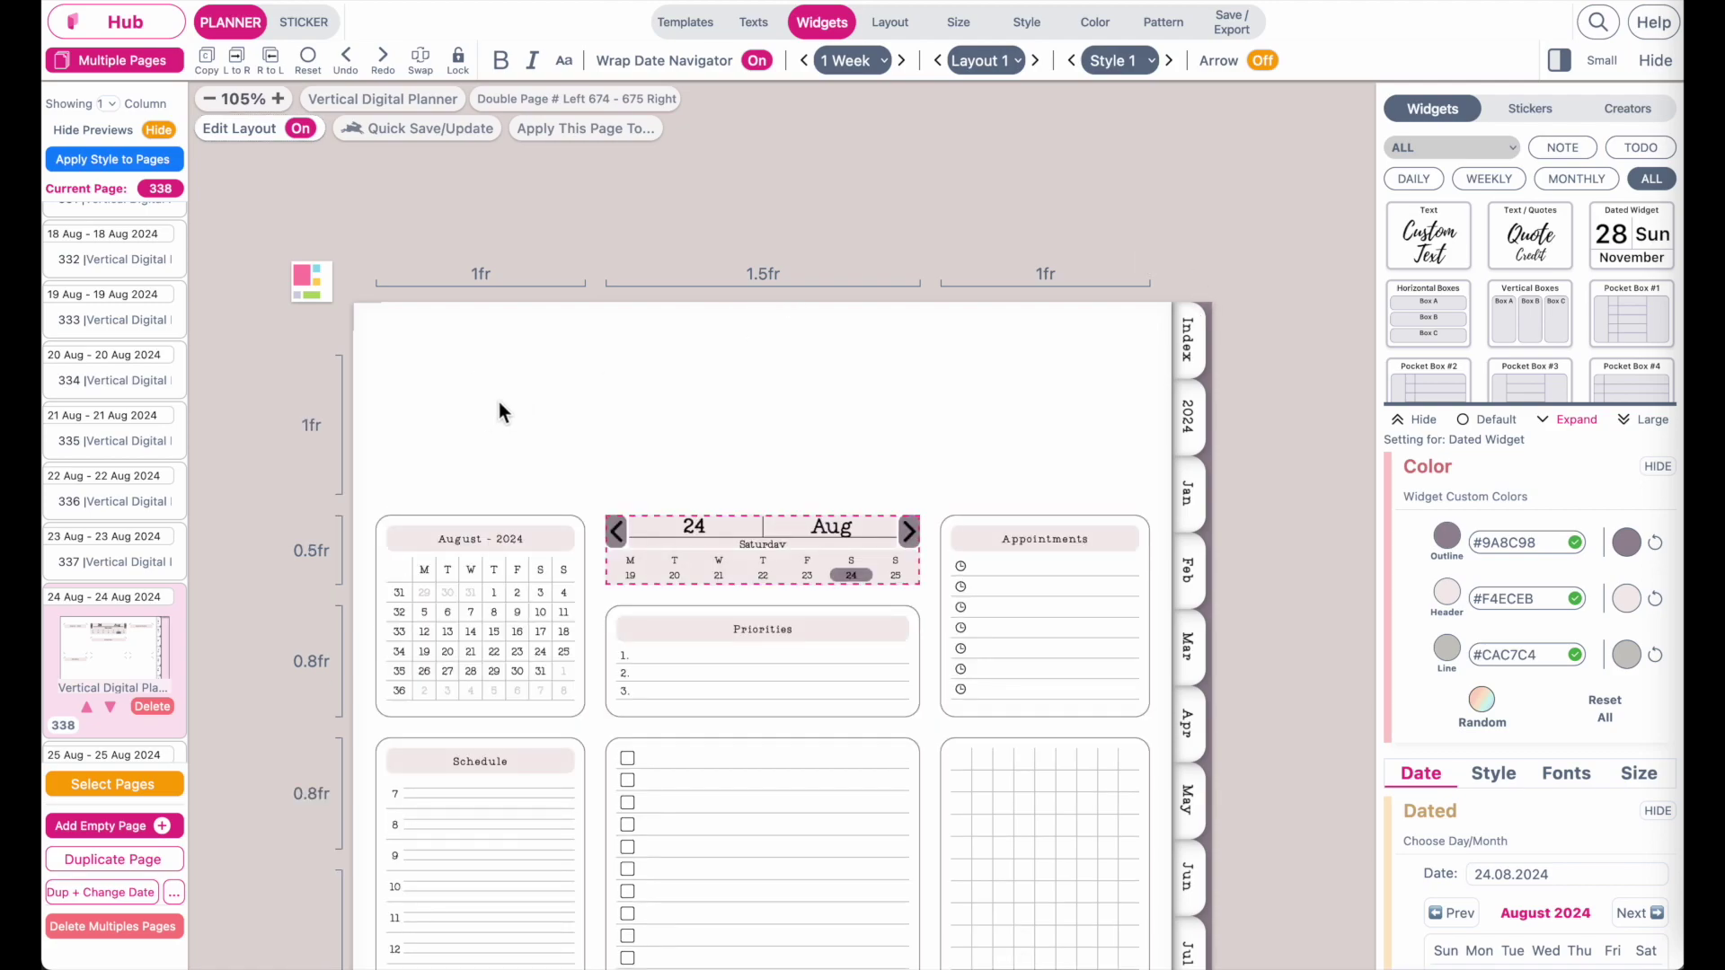
pyautogui.click(473, 431)
pyautogui.click(477, 429)
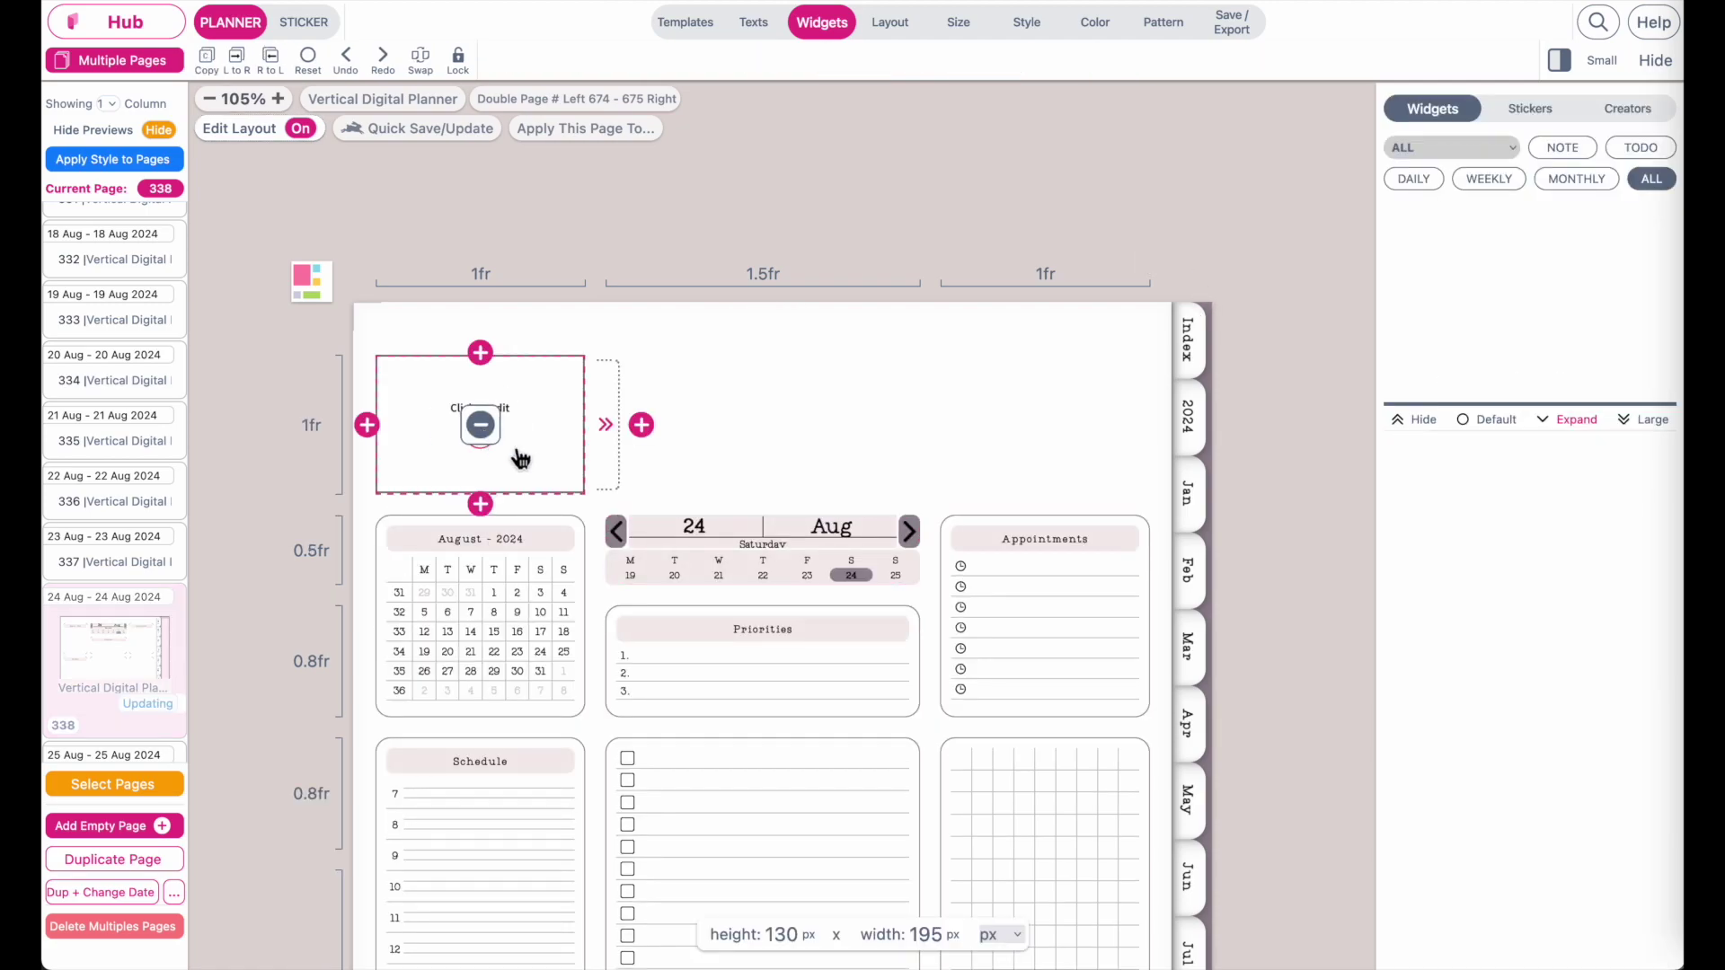
pyautogui.click(608, 449)
pyautogui.click(956, 449)
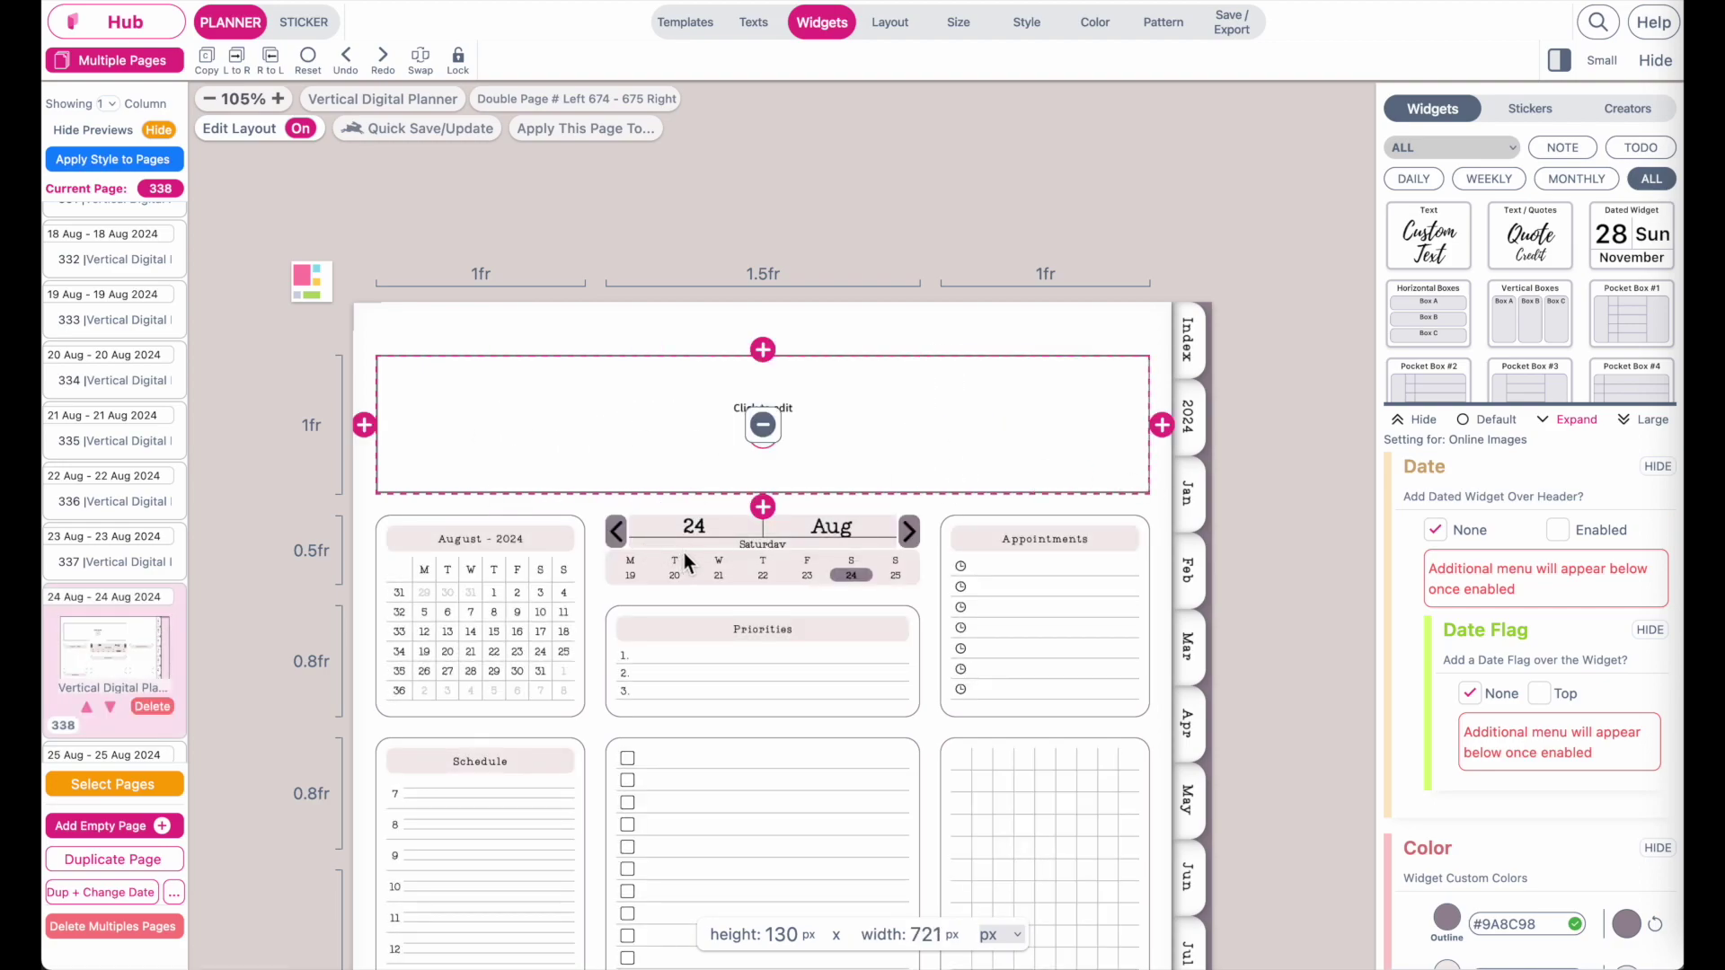
# Step: Move the date navigator into the new top box and set its range to 1 Month
pyautogui.moveTo(743, 574); pyautogui.dragTo(656, 420)
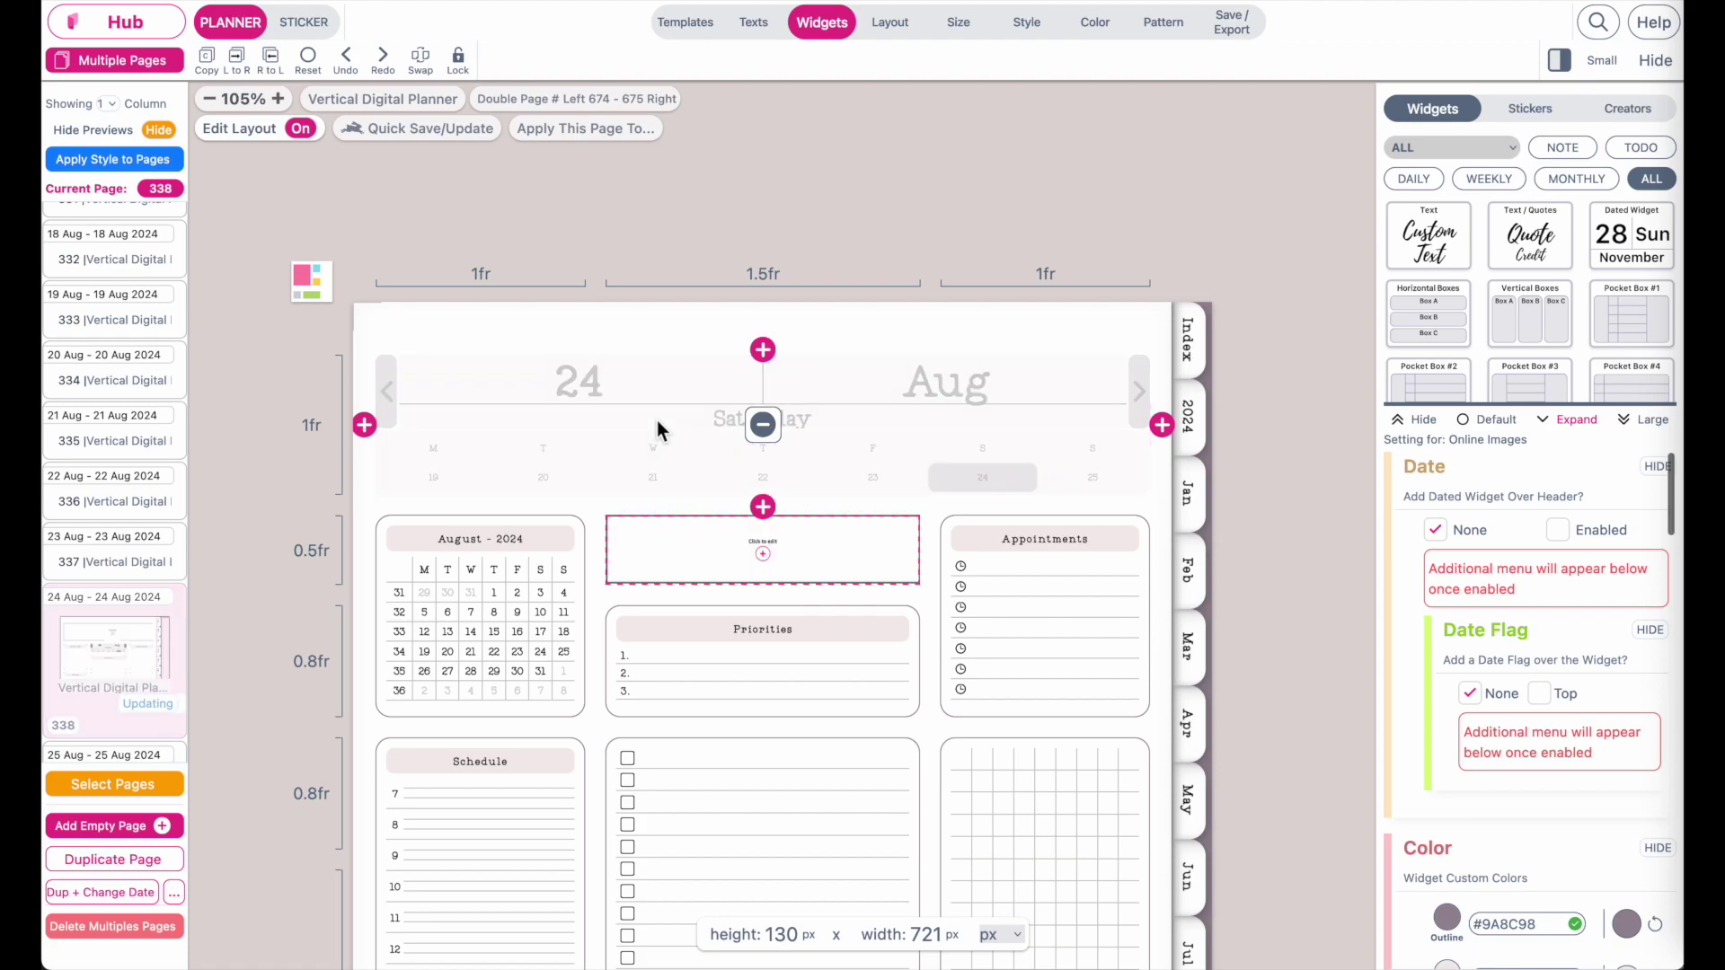
pyautogui.click(819, 391)
pyautogui.click(864, 61)
pyautogui.click(864, 101)
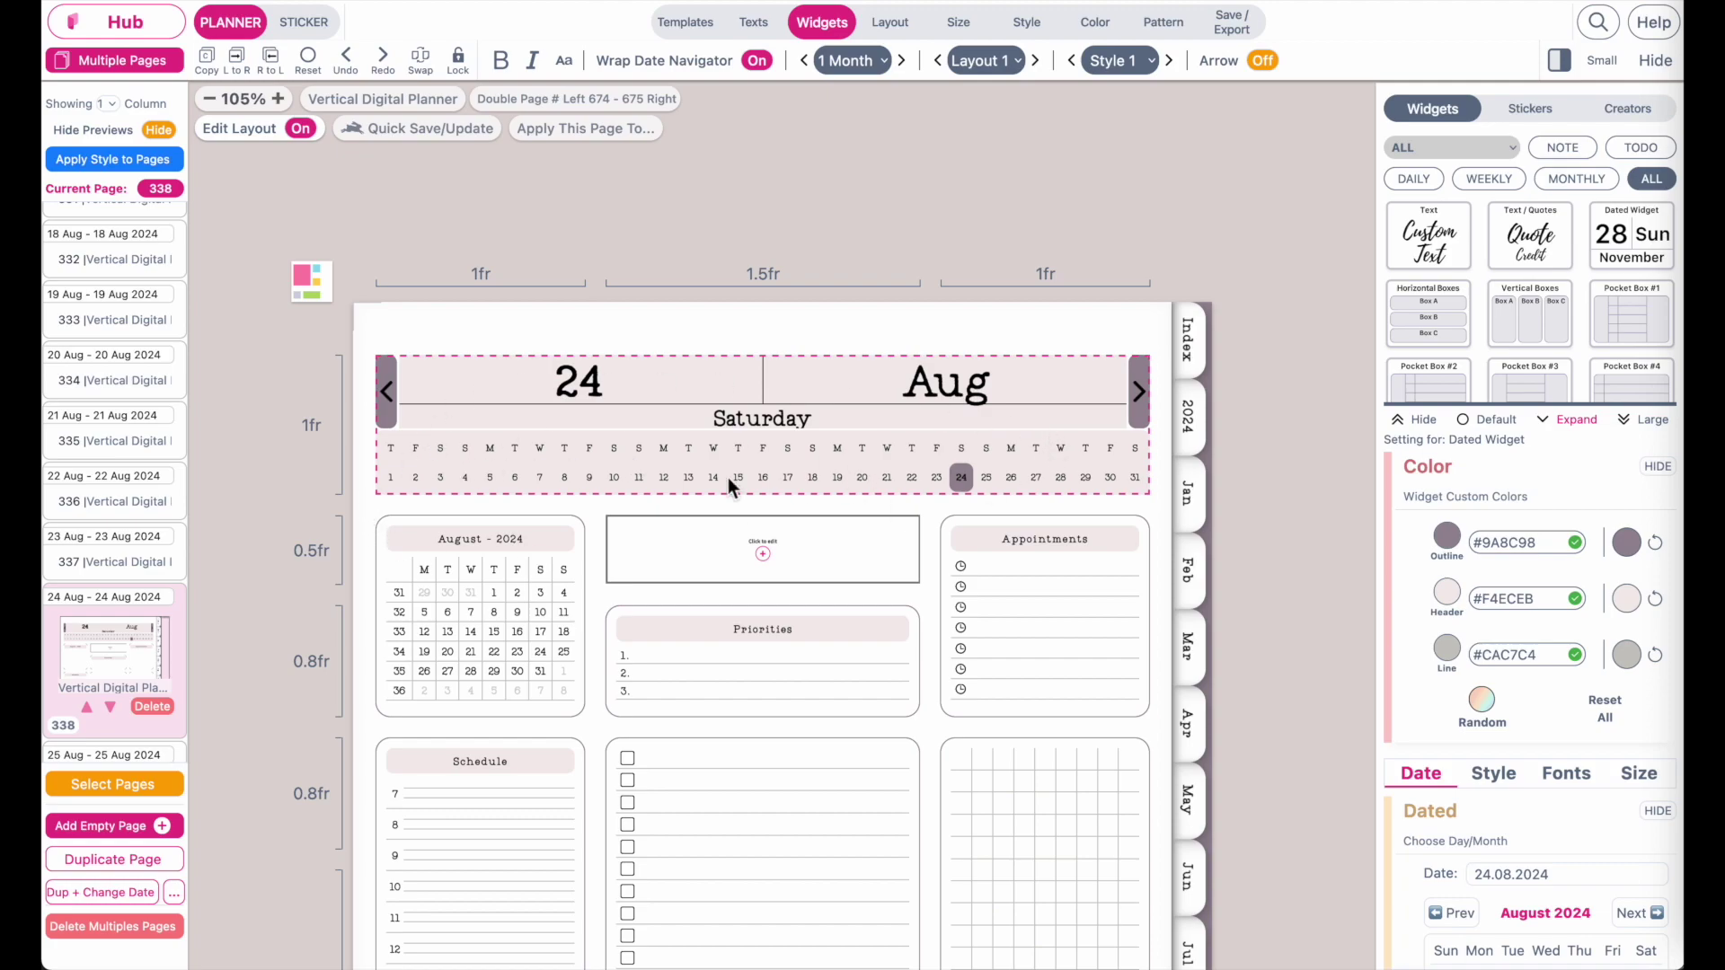
# Step: Return the date navigator to its middle slot and delete the added top row
pyautogui.click(314, 429)
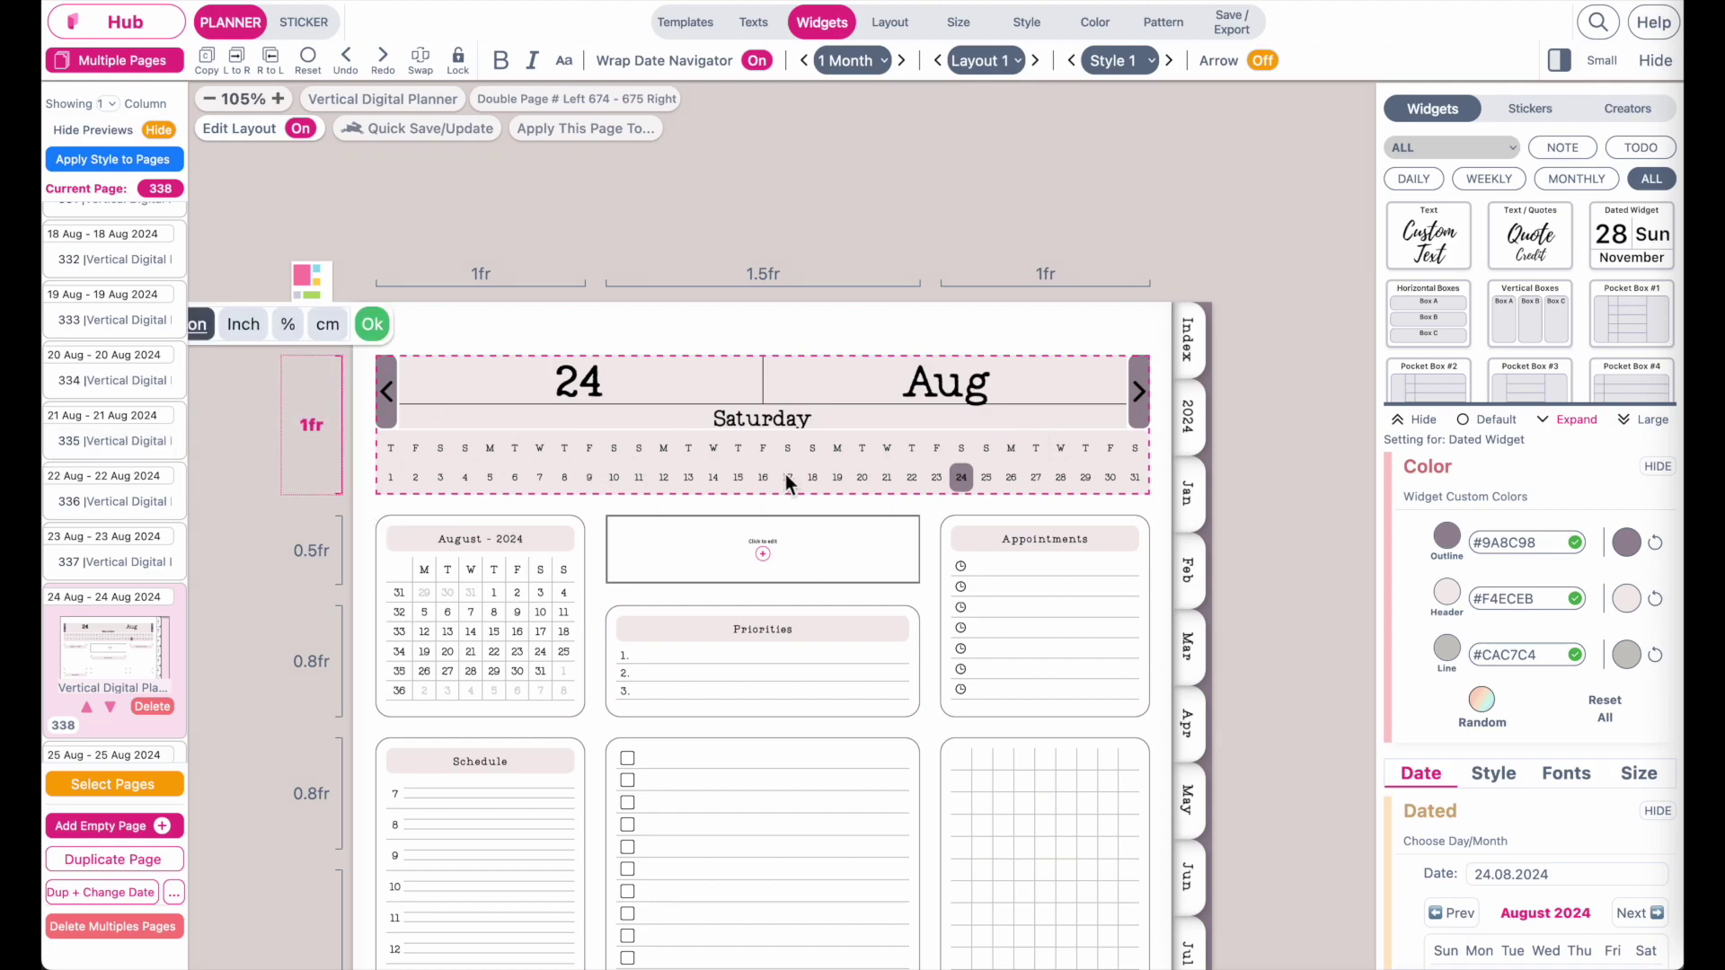
pyautogui.moveTo(786, 475); pyautogui.dragTo(775, 566)
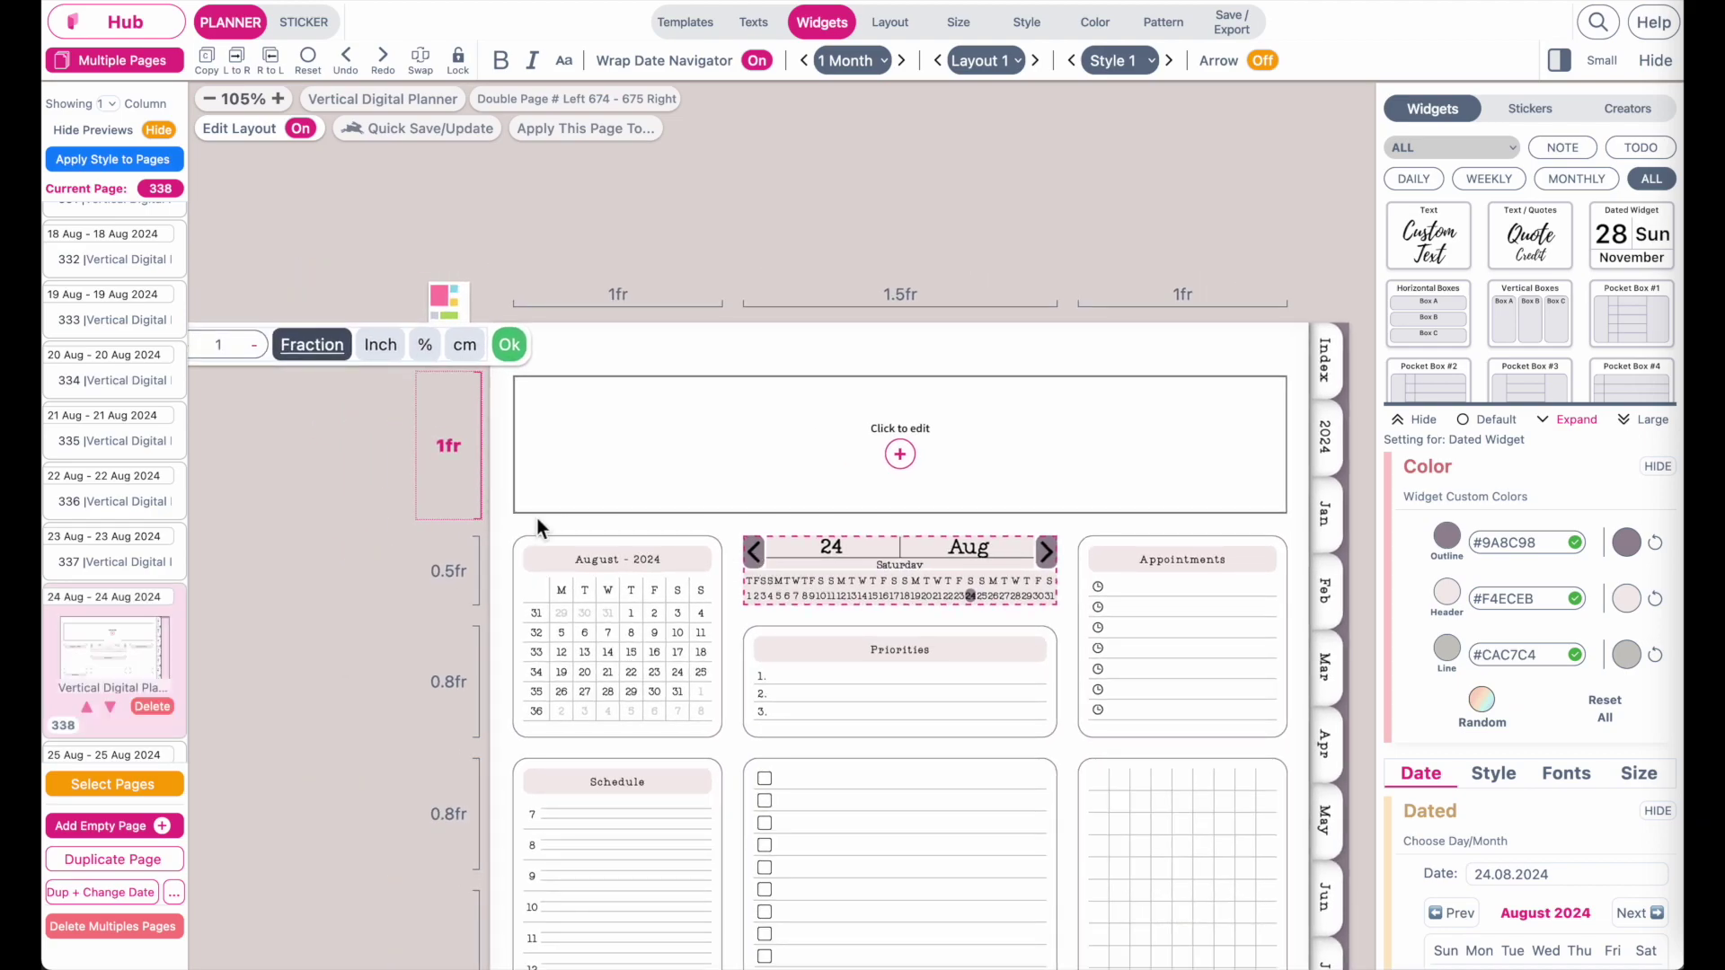
pyautogui.click(531, 355)
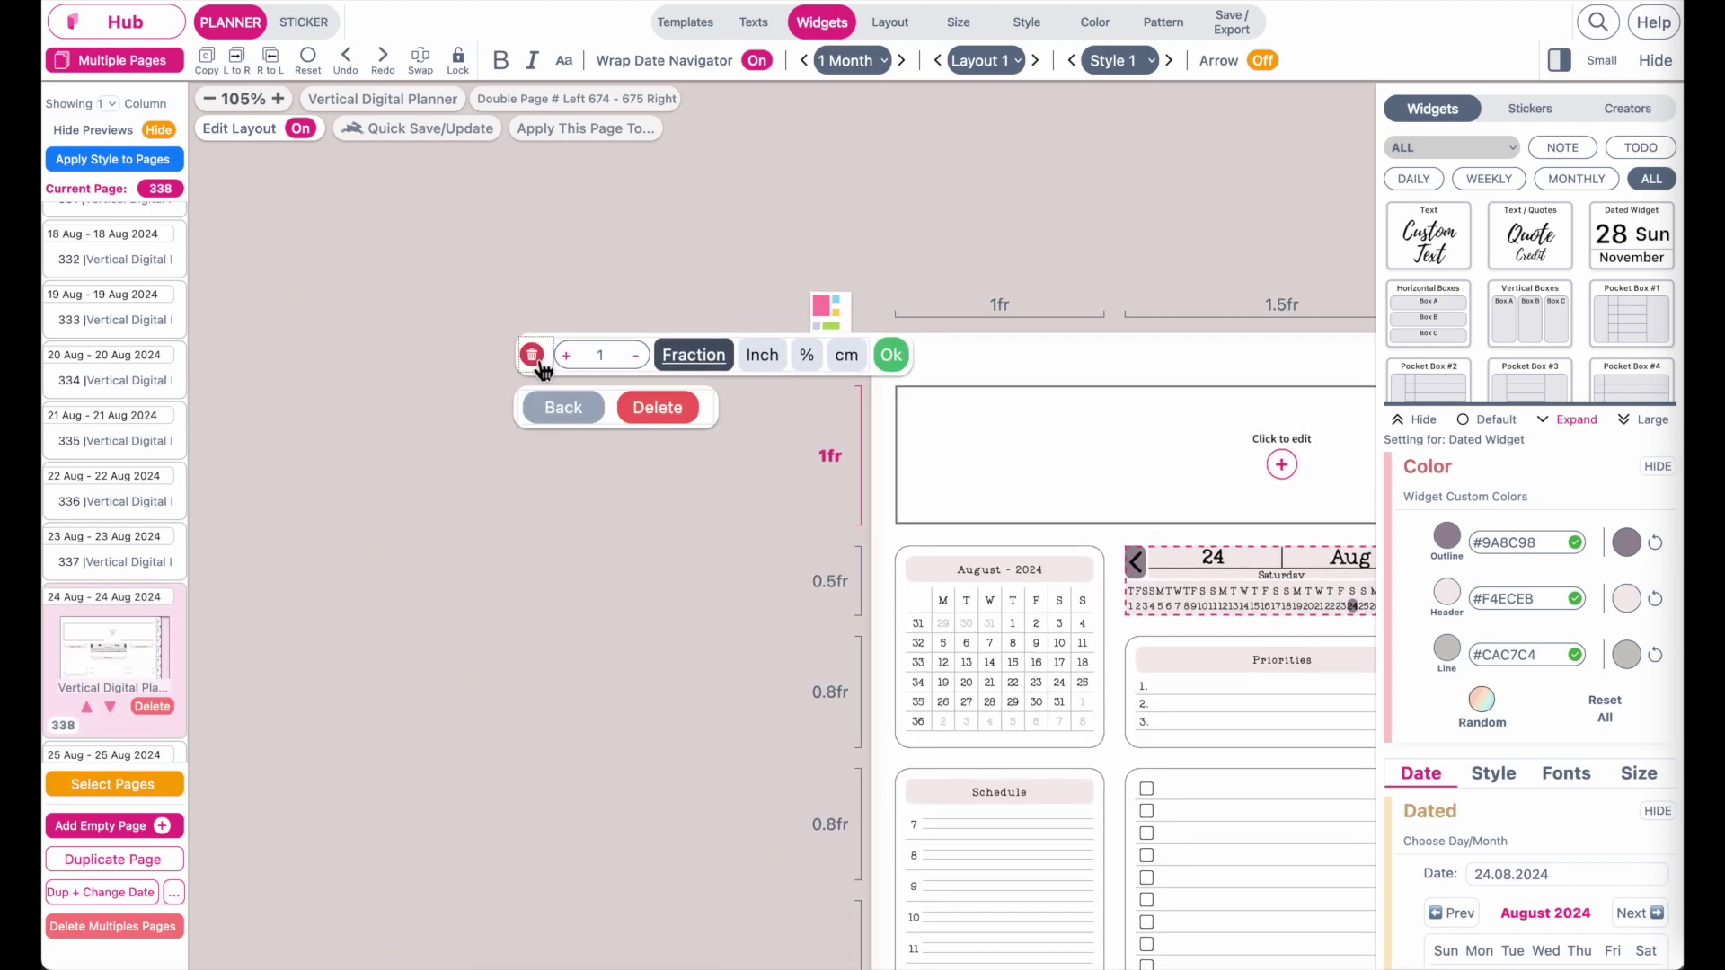
pyautogui.click(658, 405)
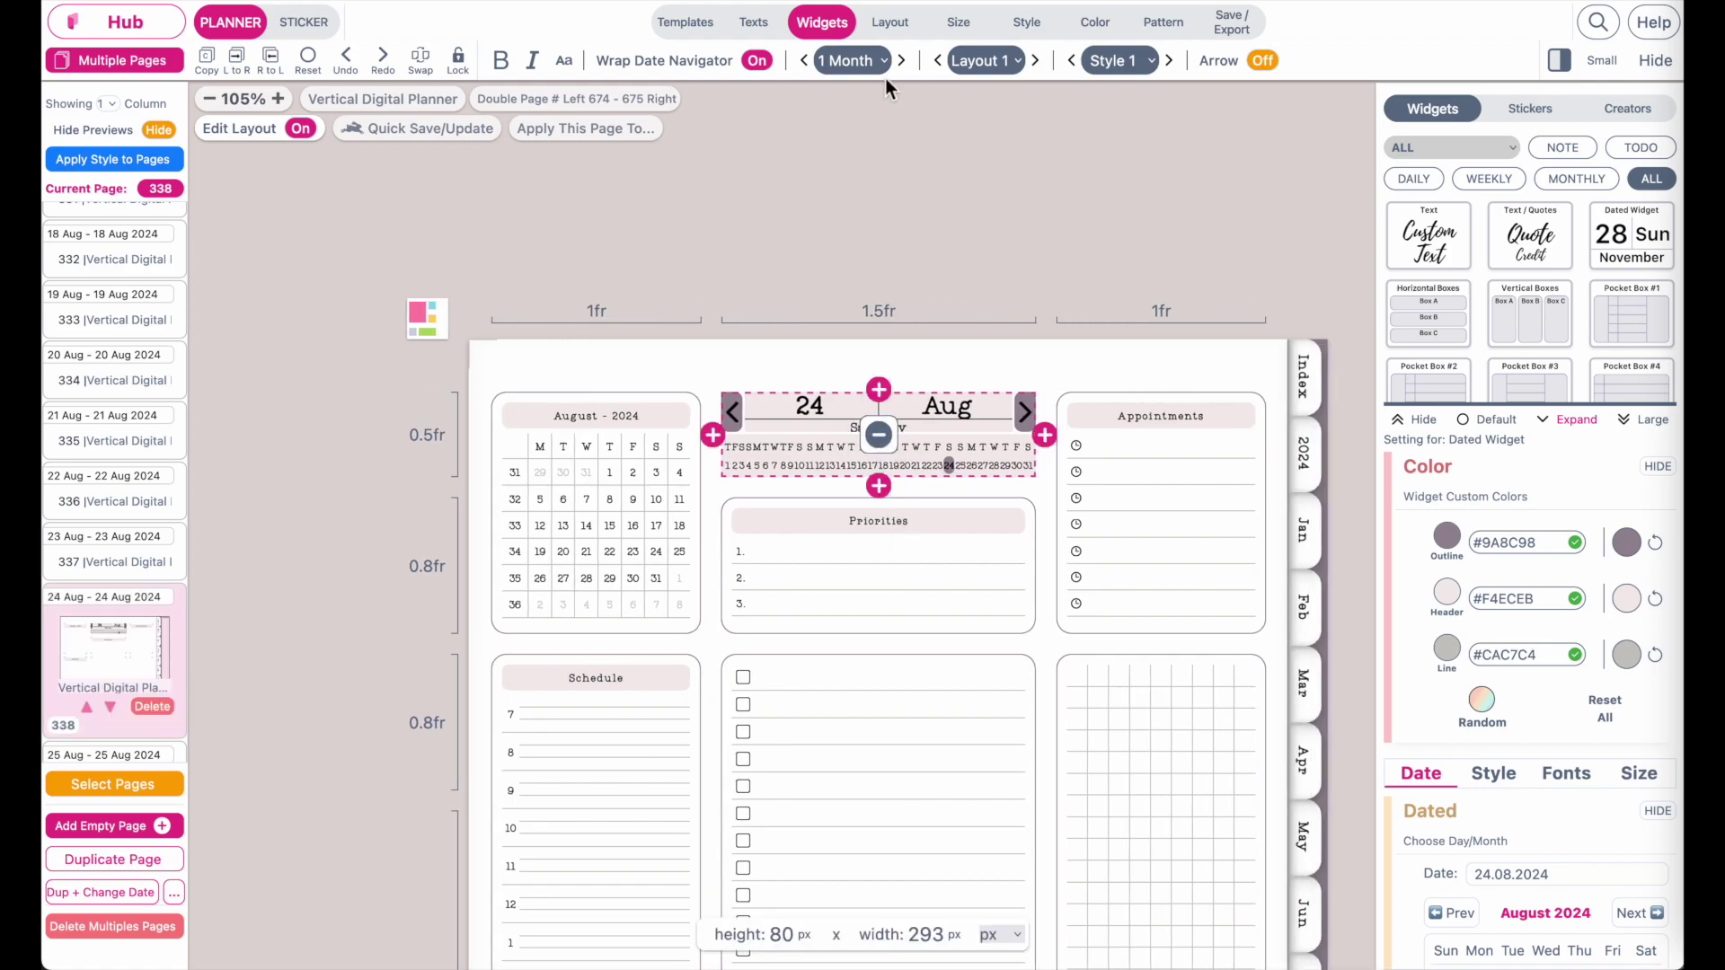
pyautogui.click(861, 68)
# Step: Set the navigator range to 1 Week and step its layout from Layout 2 through Layout 7
pyautogui.click(860, 91)
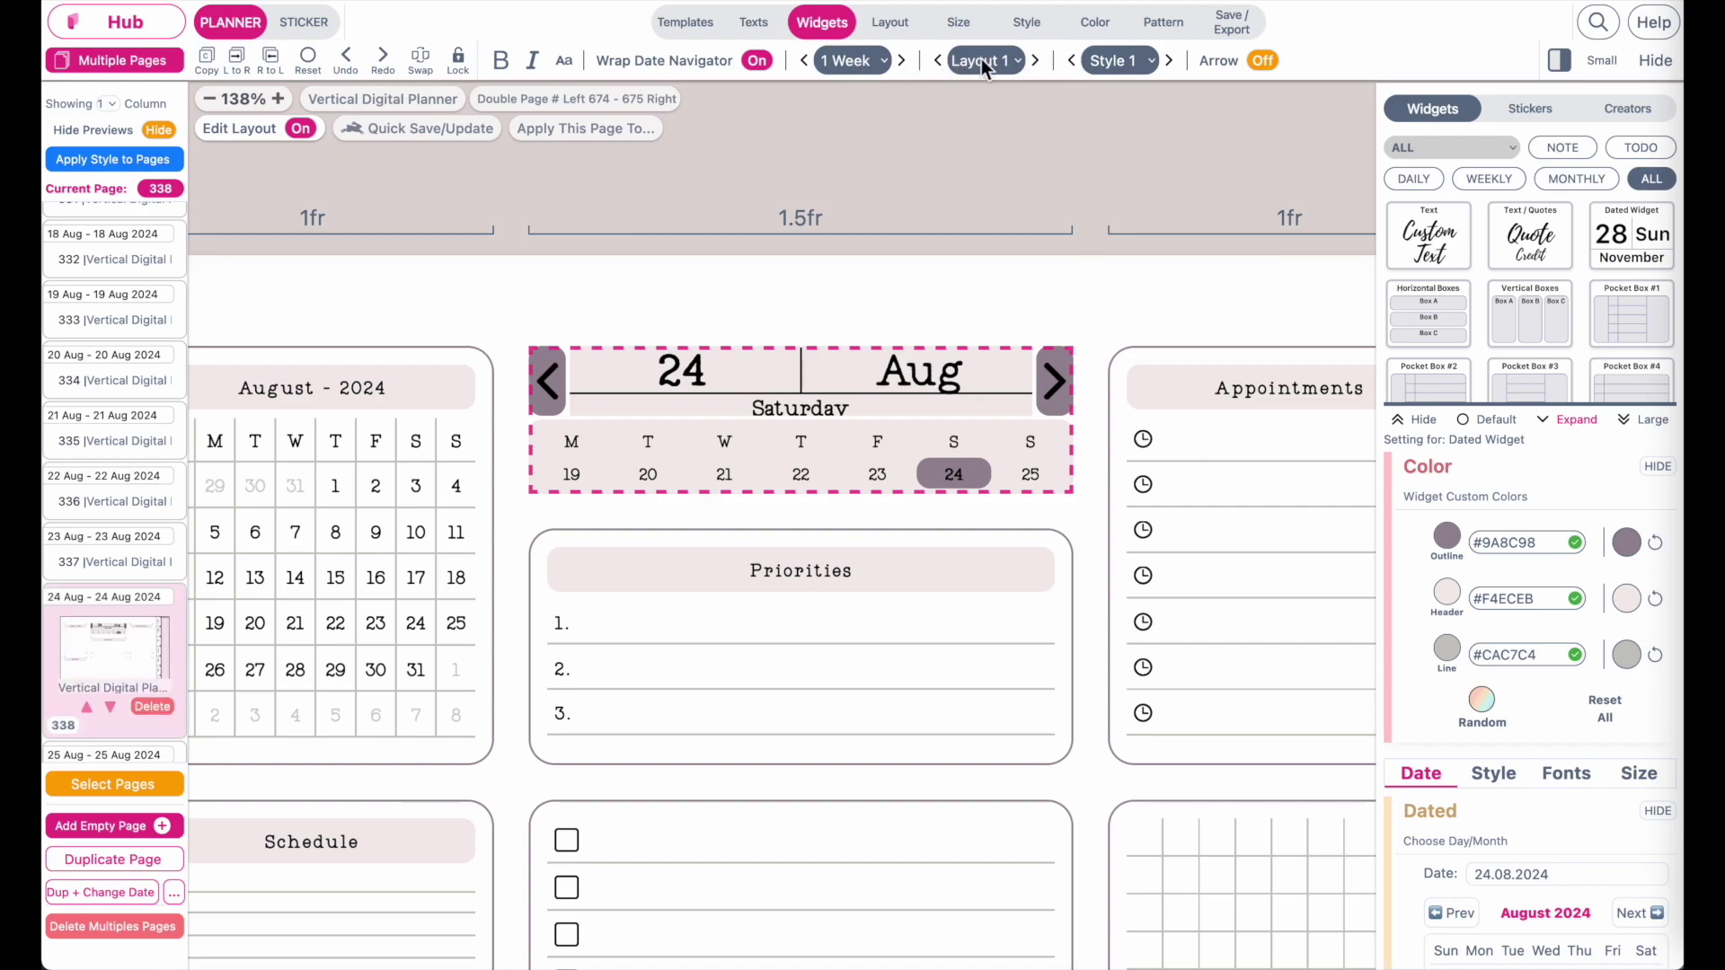
pyautogui.click(1039, 63)
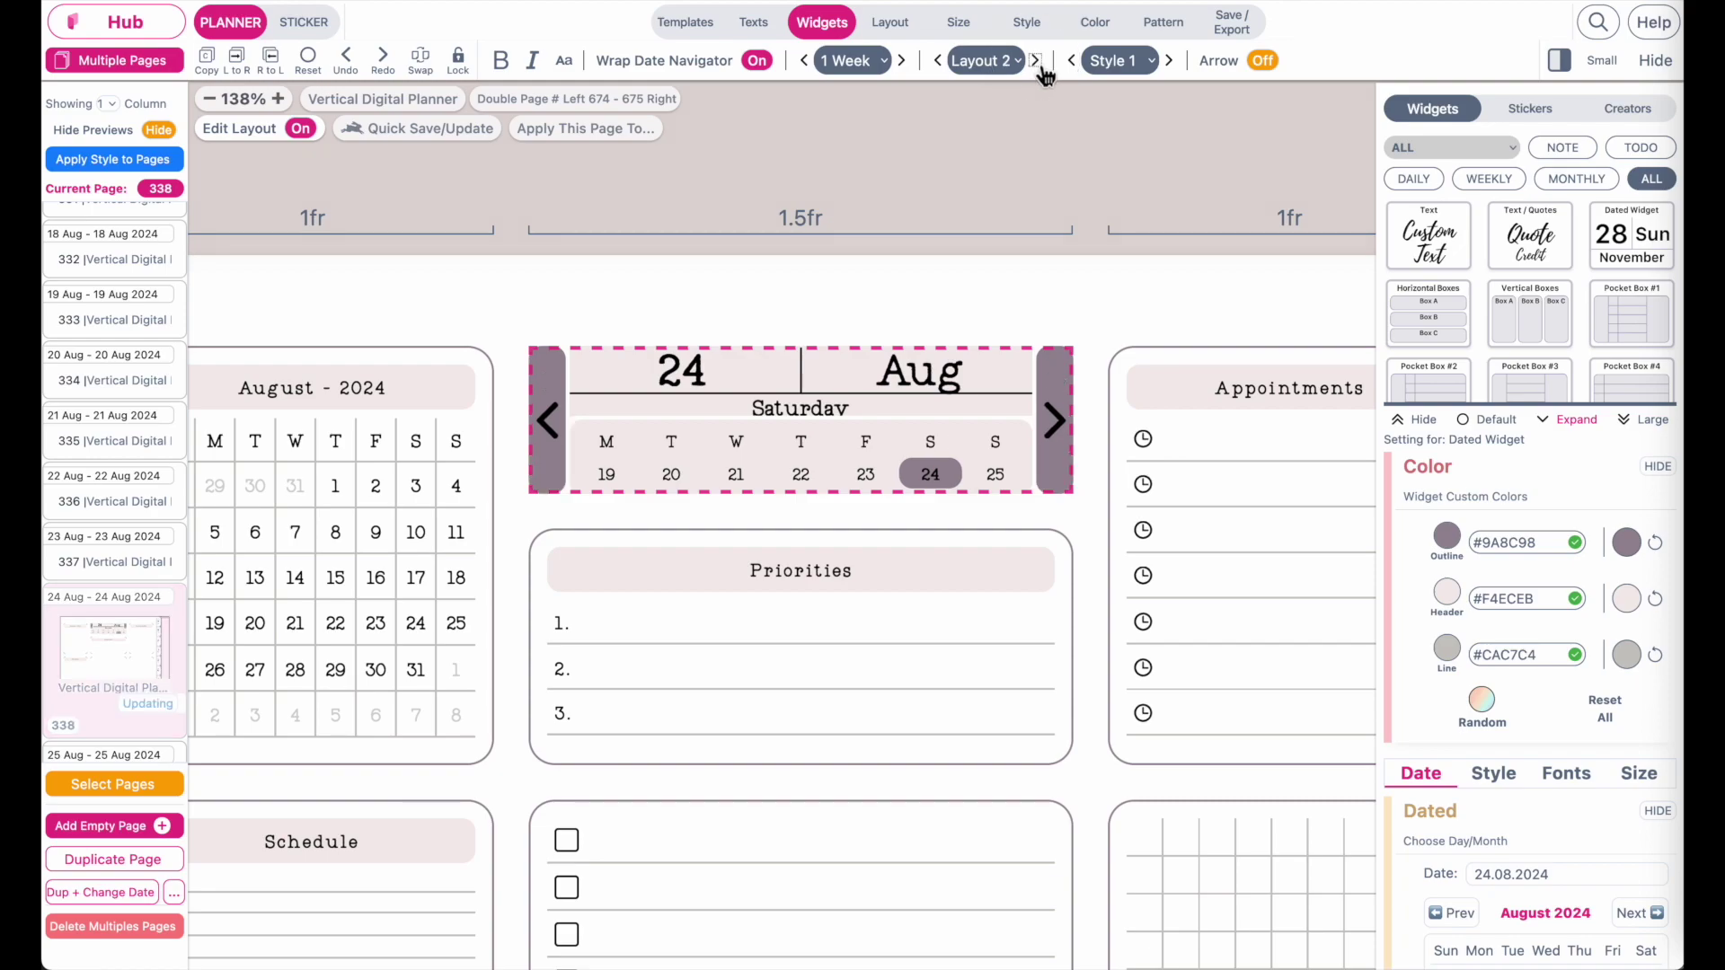
pyautogui.click(1039, 63)
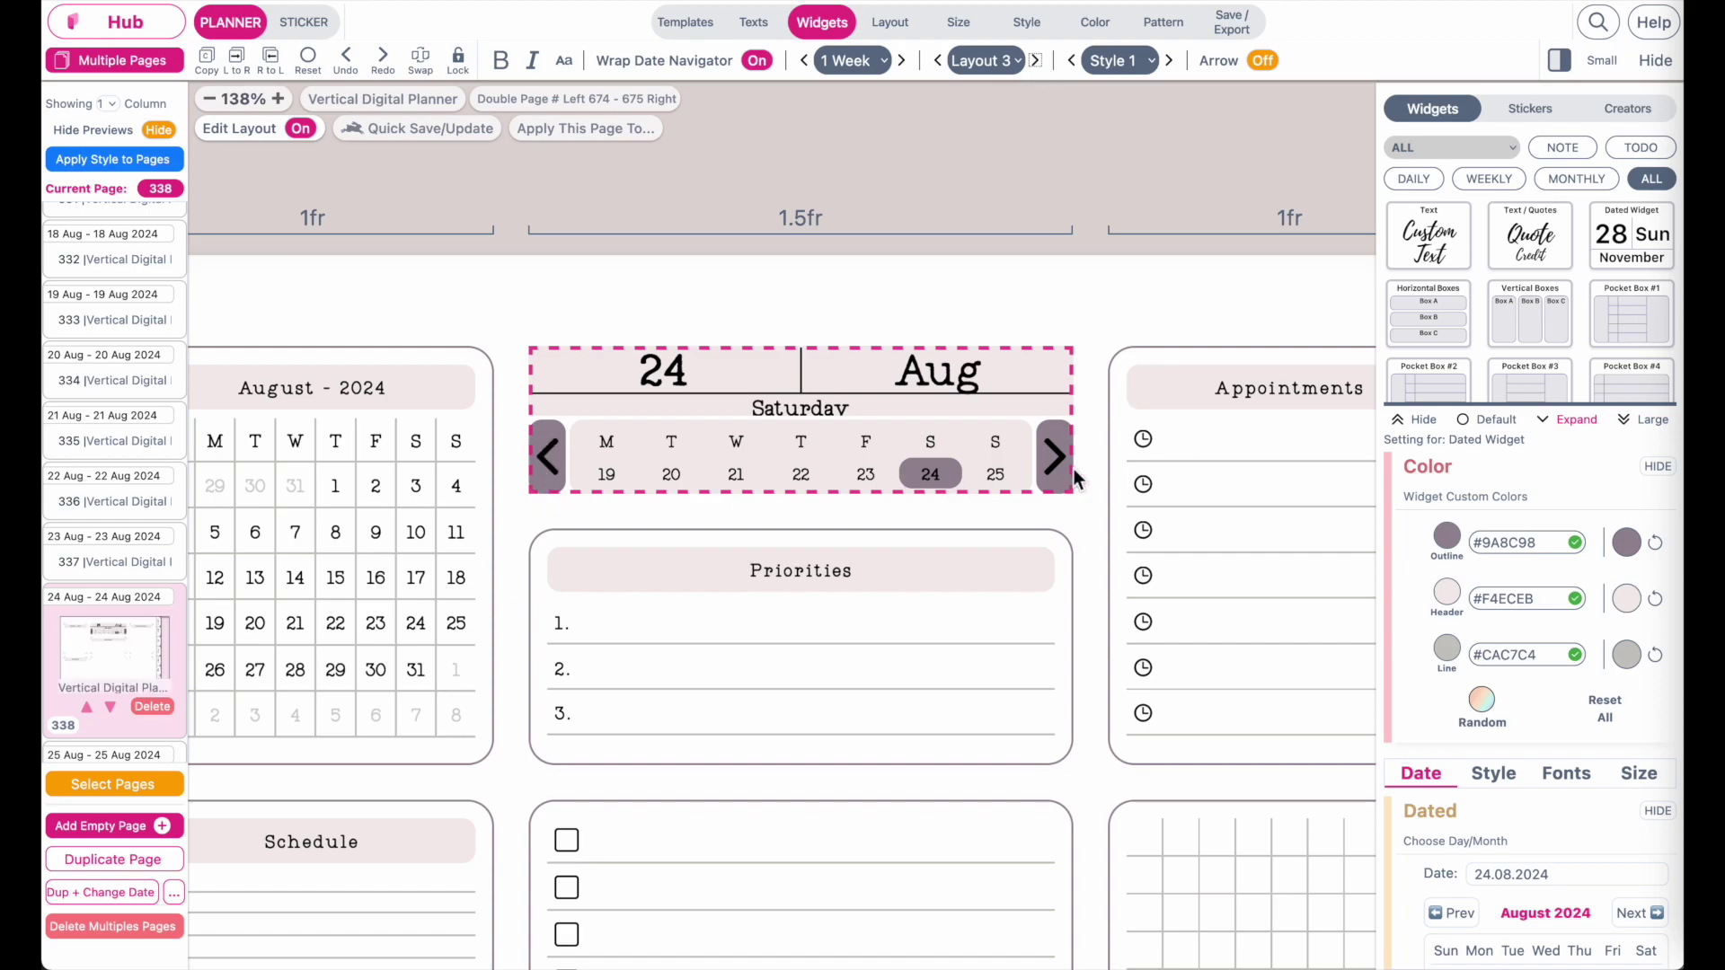
pyautogui.click(1037, 62)
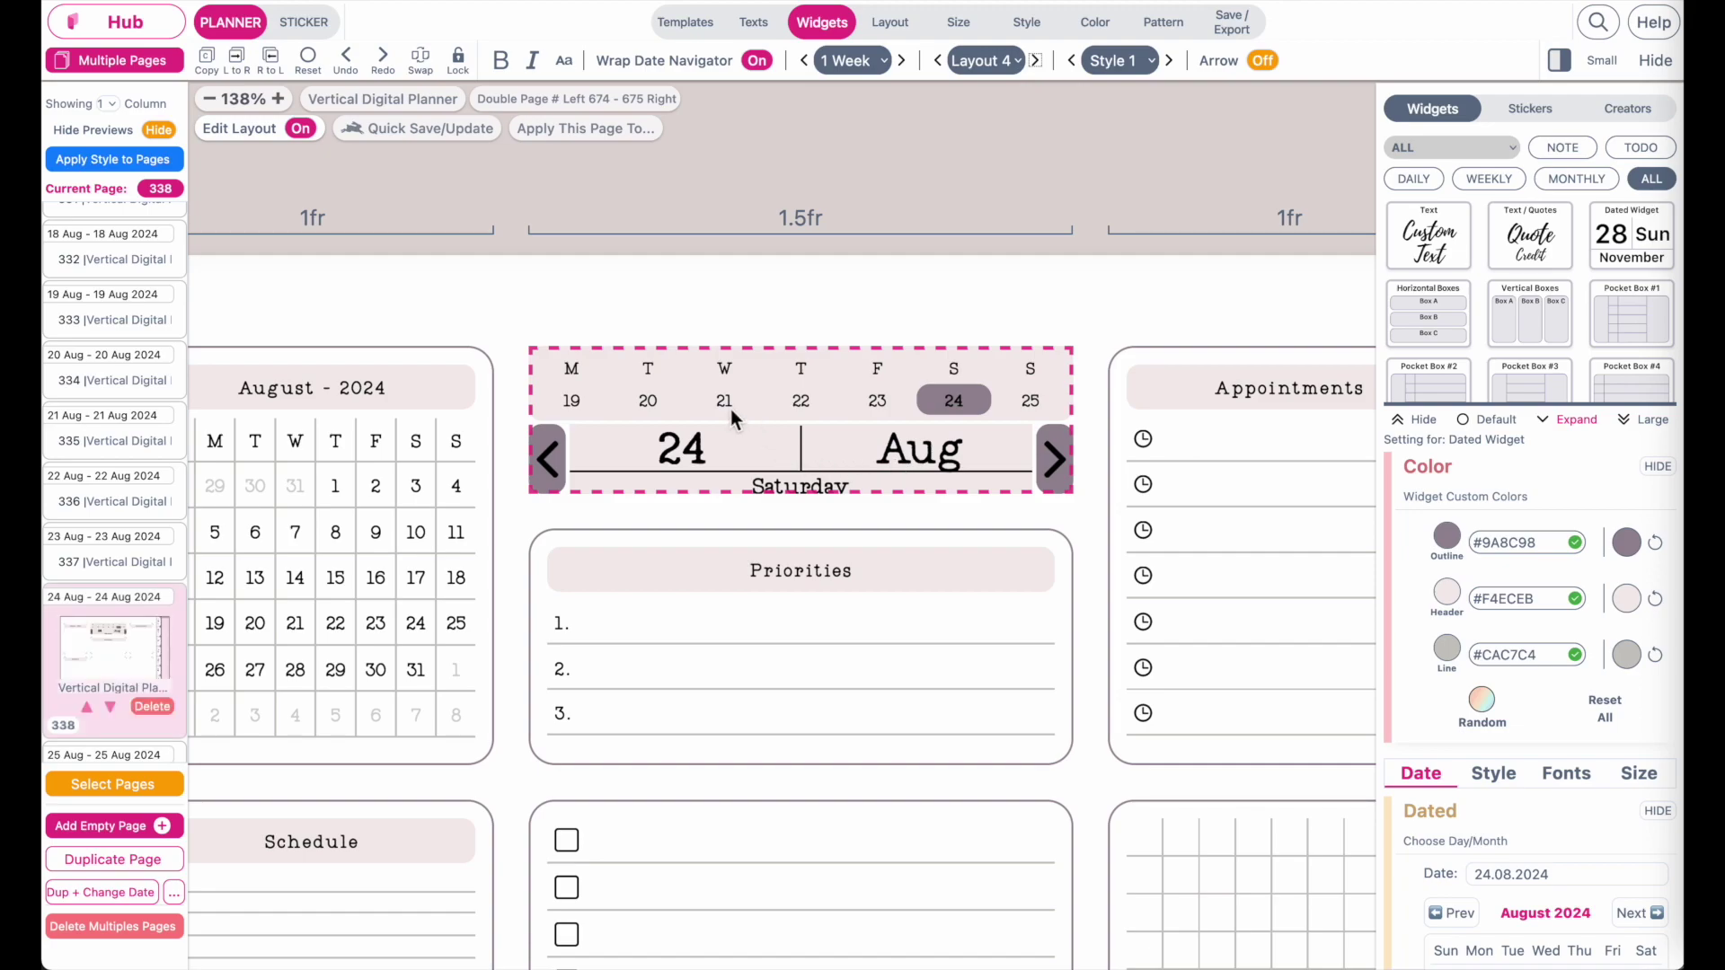
pyautogui.click(1038, 62)
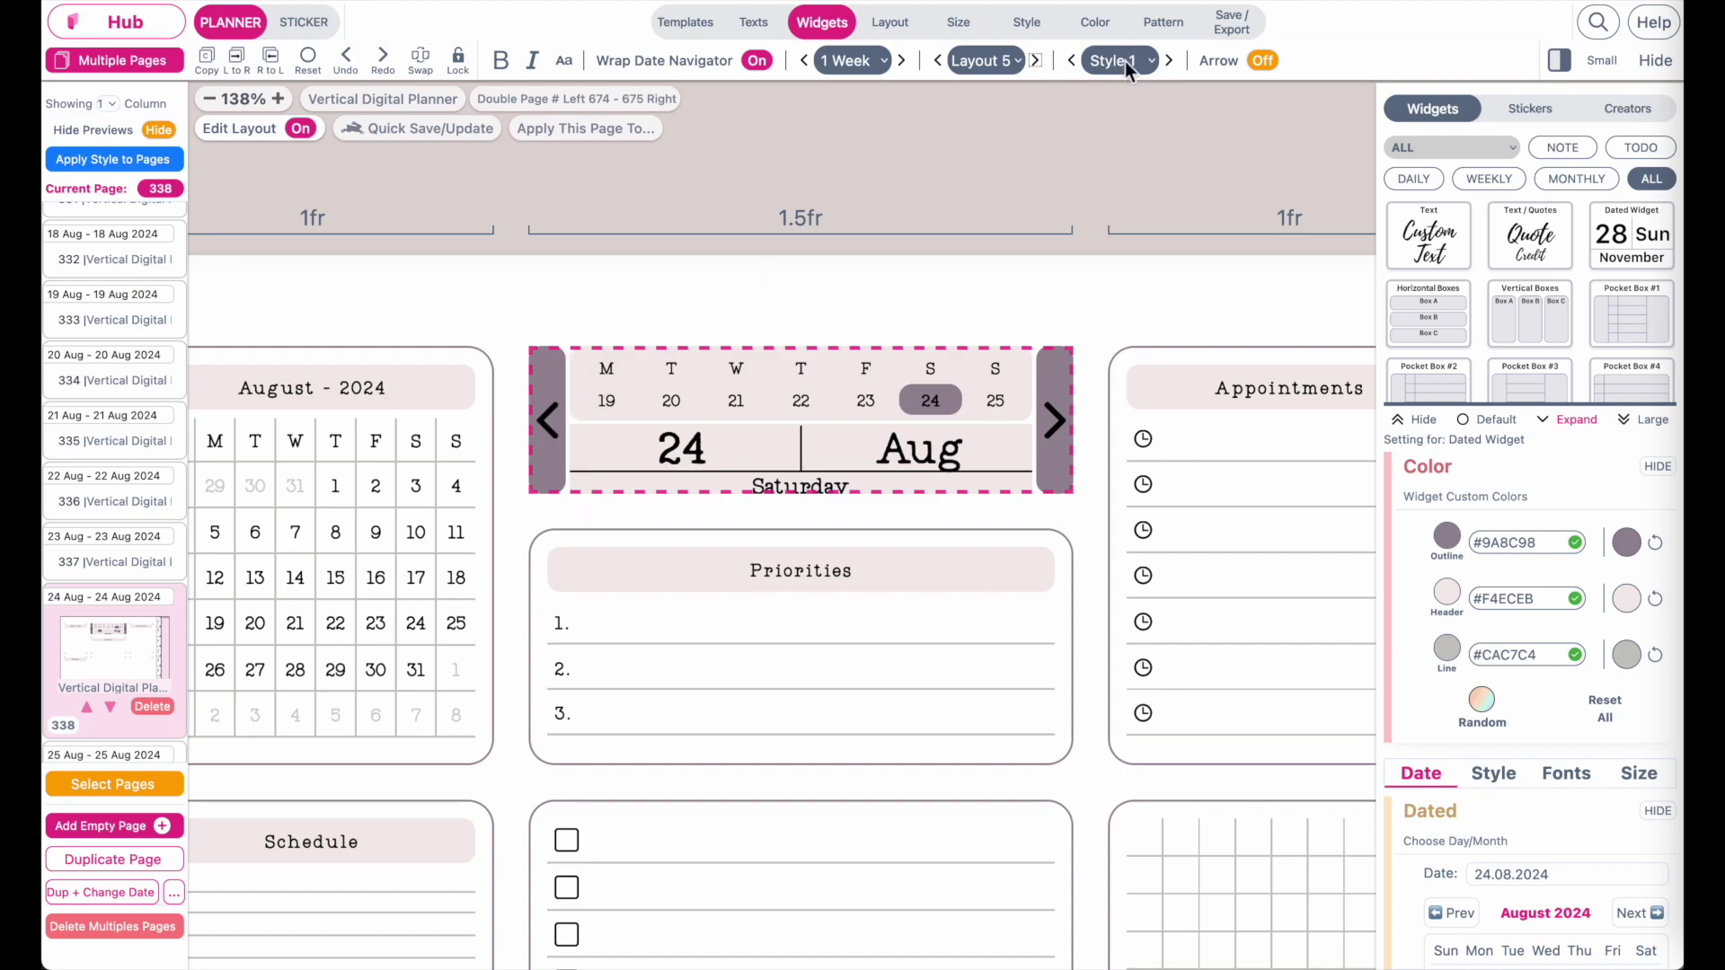
pyautogui.click(1038, 62)
pyautogui.click(1037, 62)
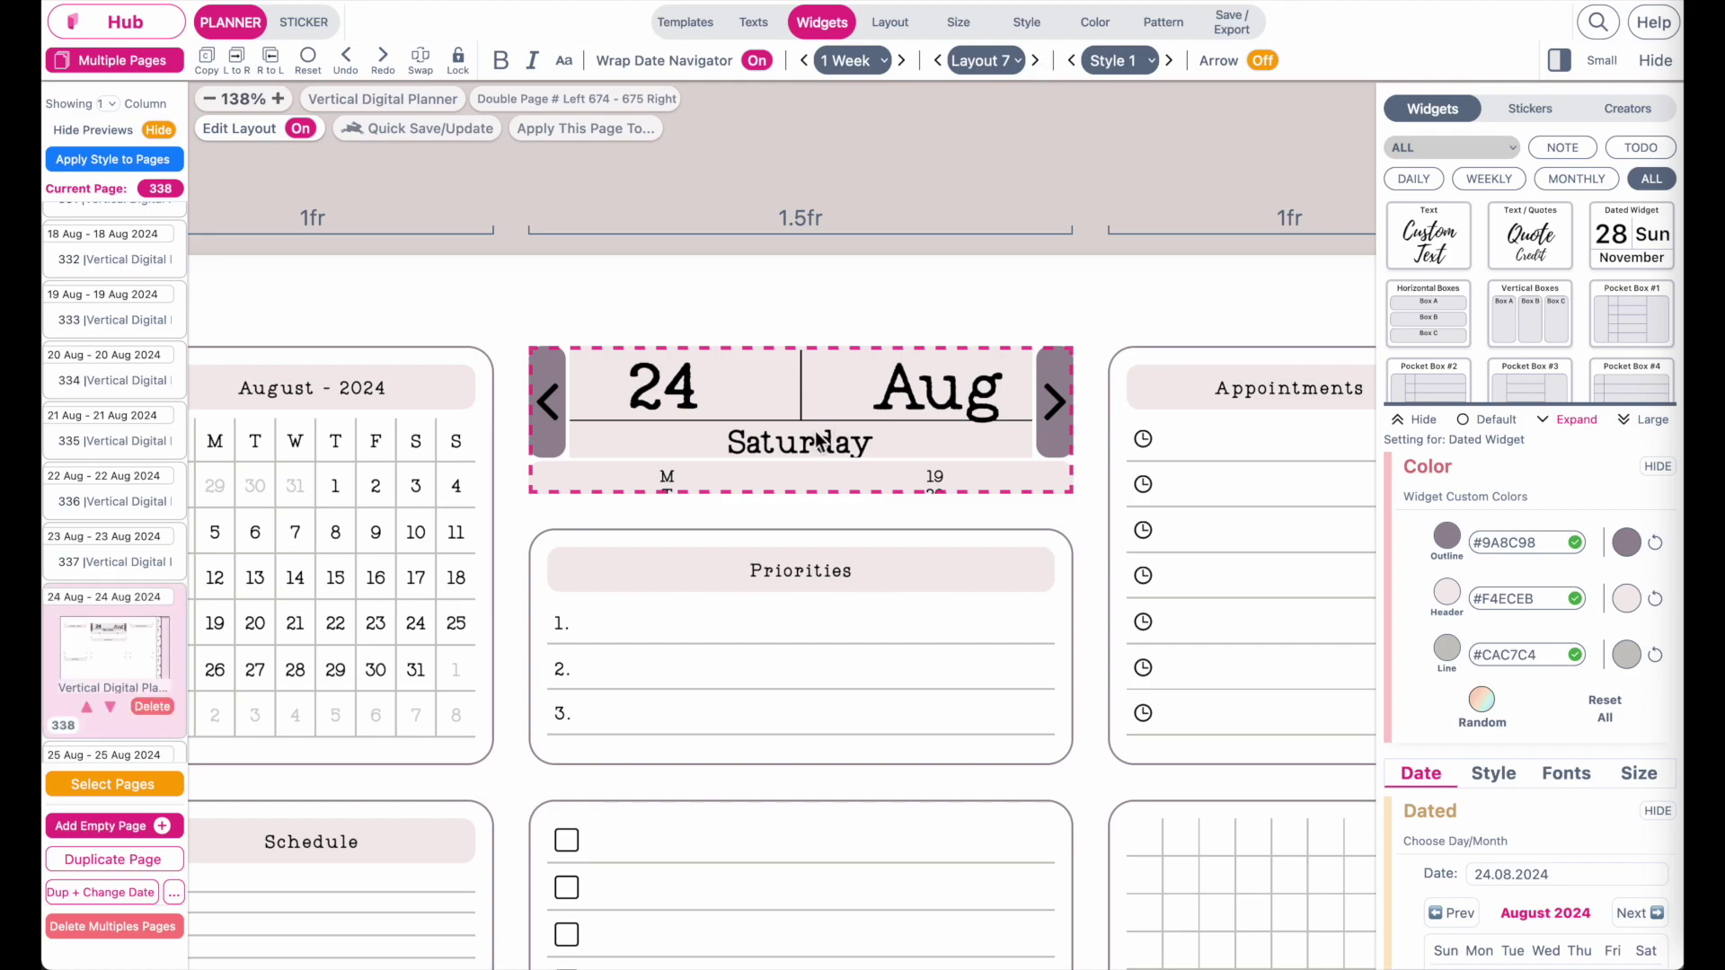
pyautogui.scroll(-5, 816, 431)
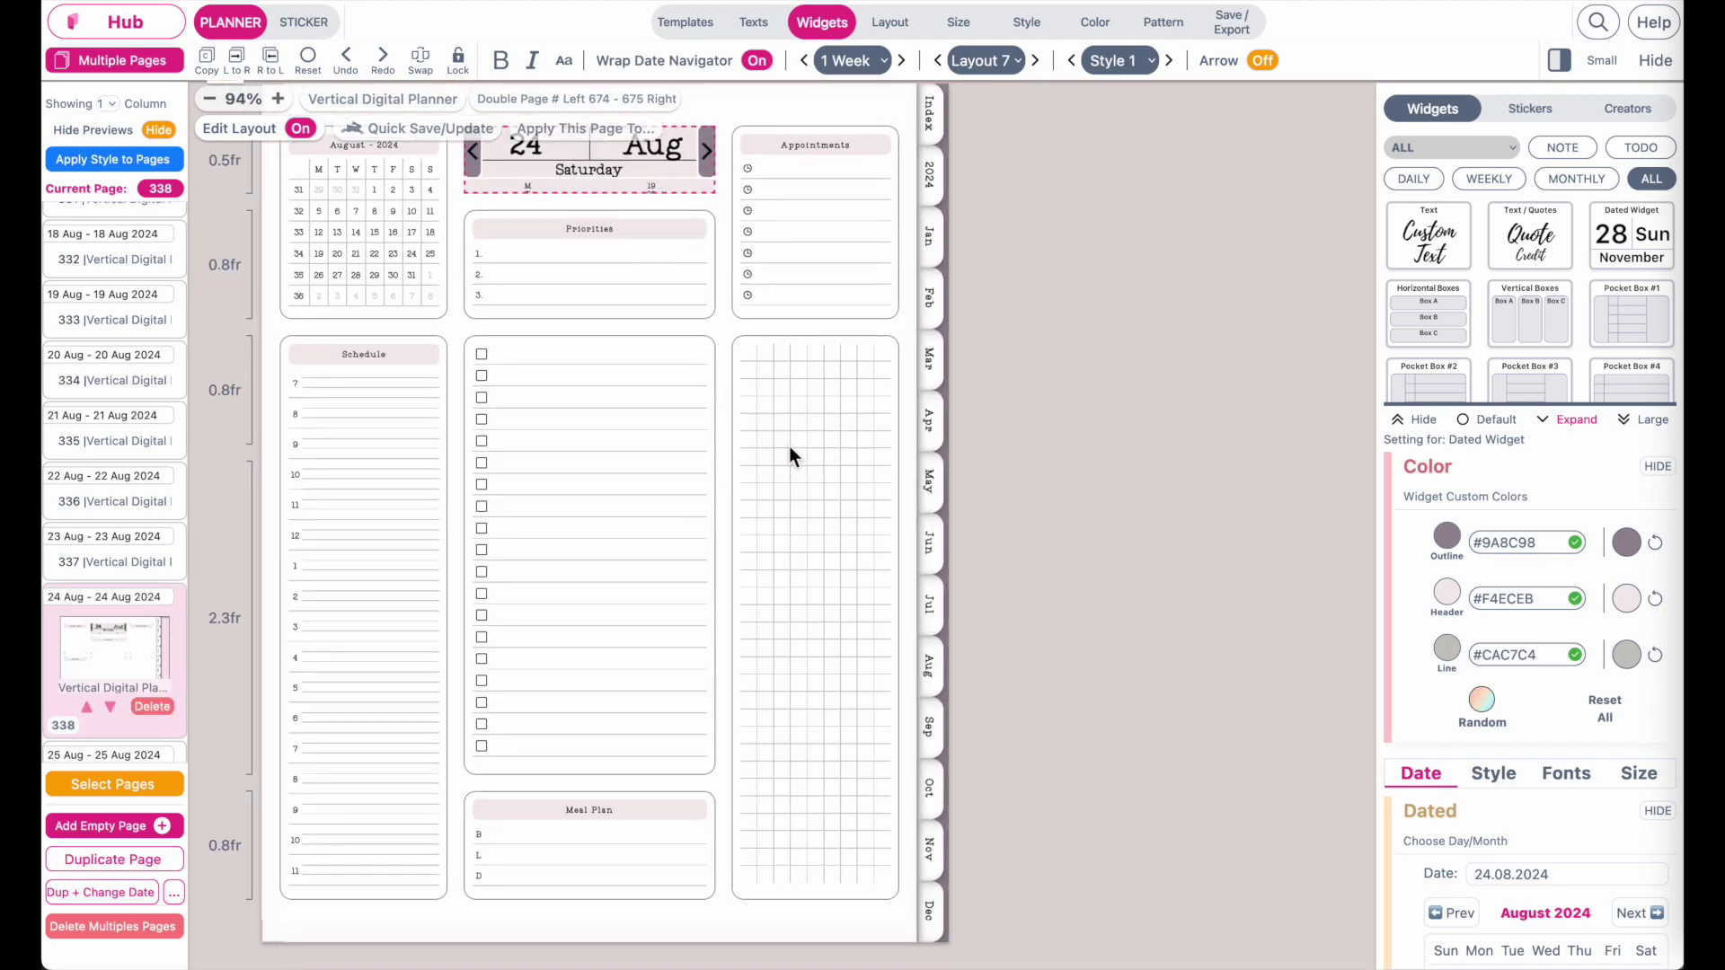
# Step: Try the date navigator in the right-hand column, then move it back to the top-middle slot
pyautogui.moveTo(611, 167); pyautogui.dragTo(839, 550)
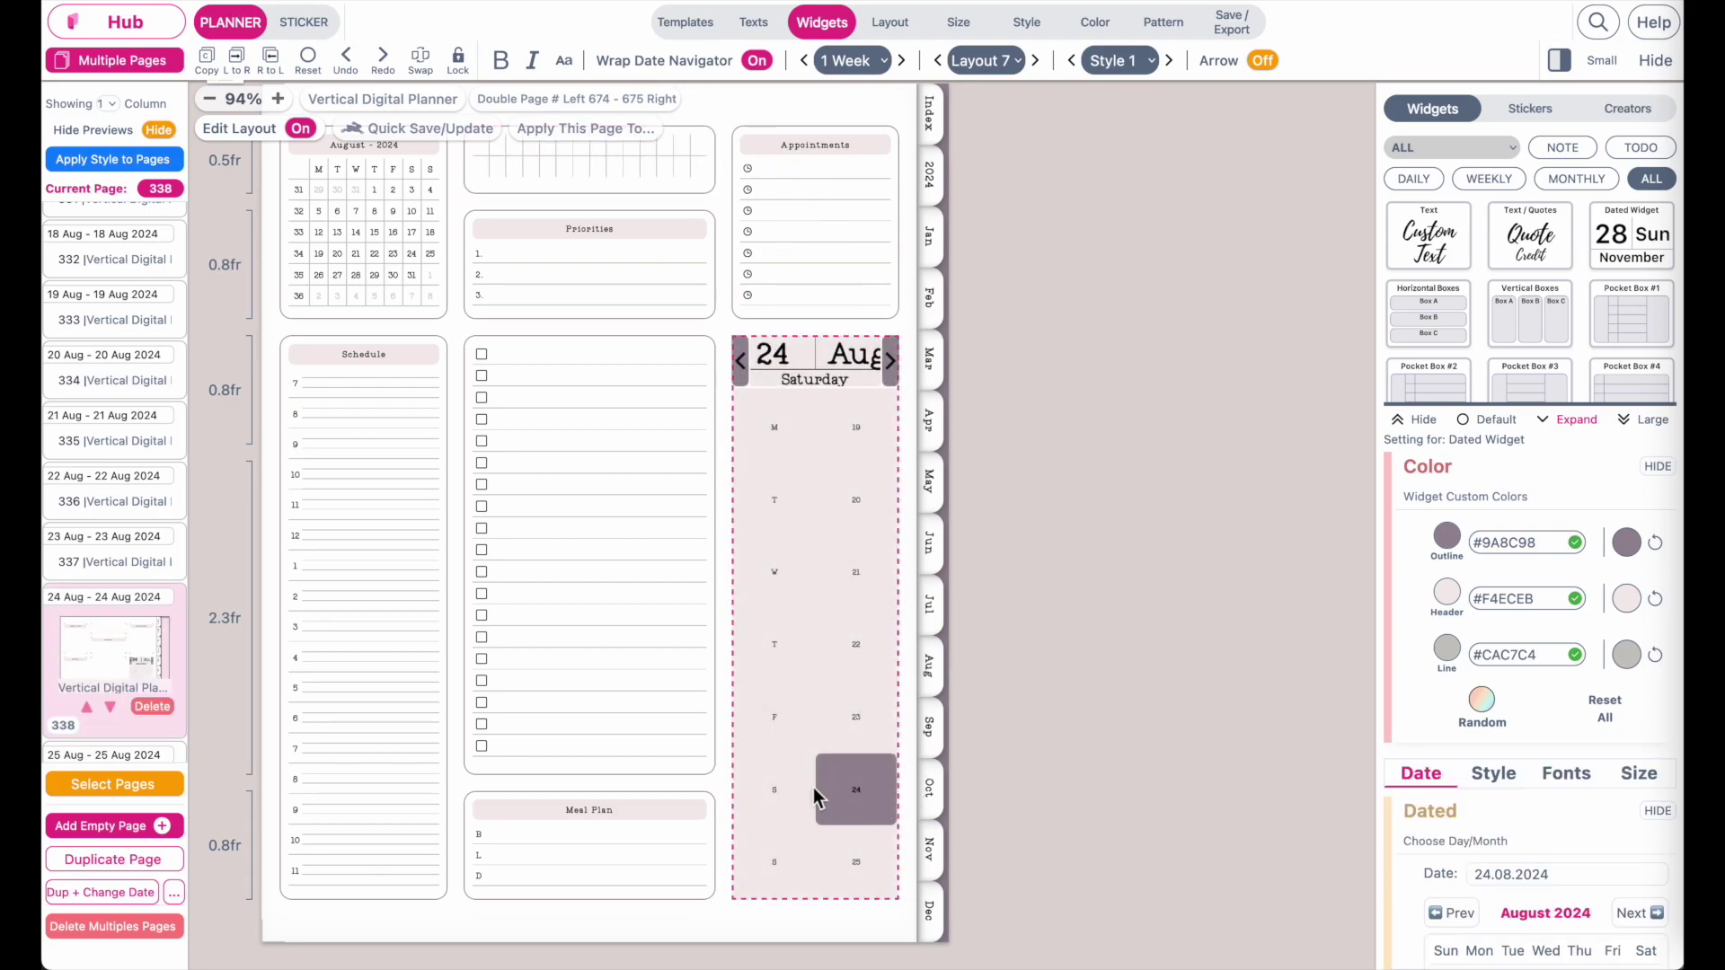
pyautogui.scroll(5, 811, 787)
pyautogui.scroll(-4, 812, 787)
pyautogui.hscroll(4, 812, 787)
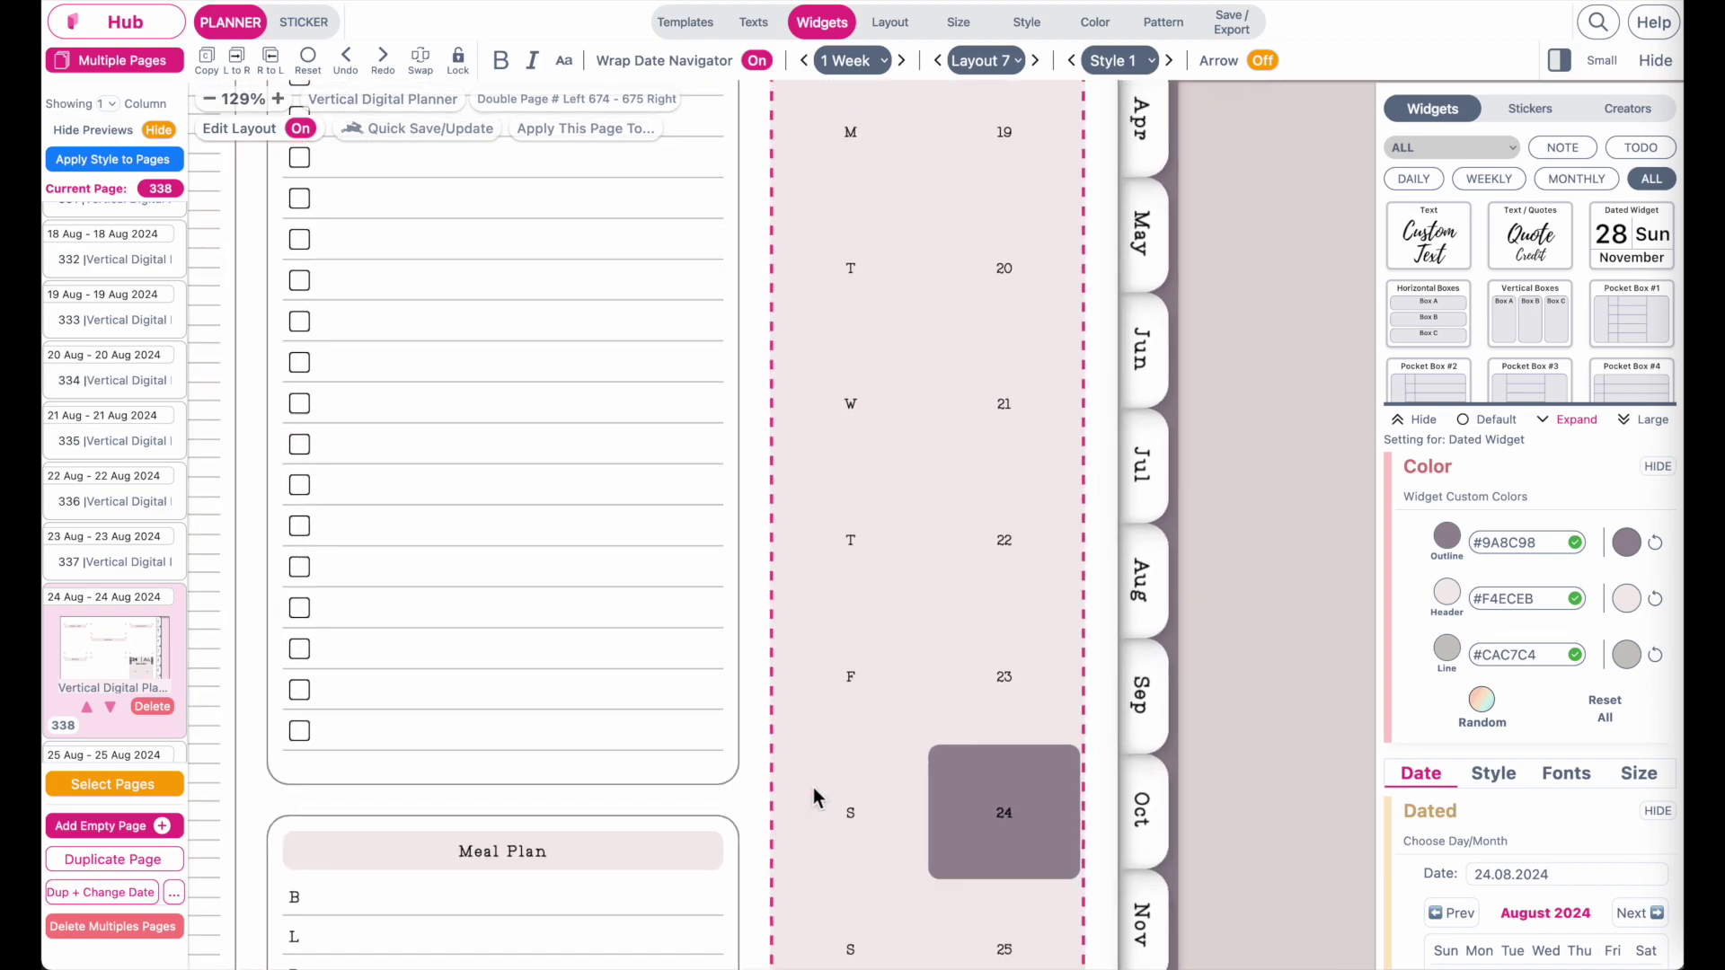
pyautogui.scroll(2, 835, 285)
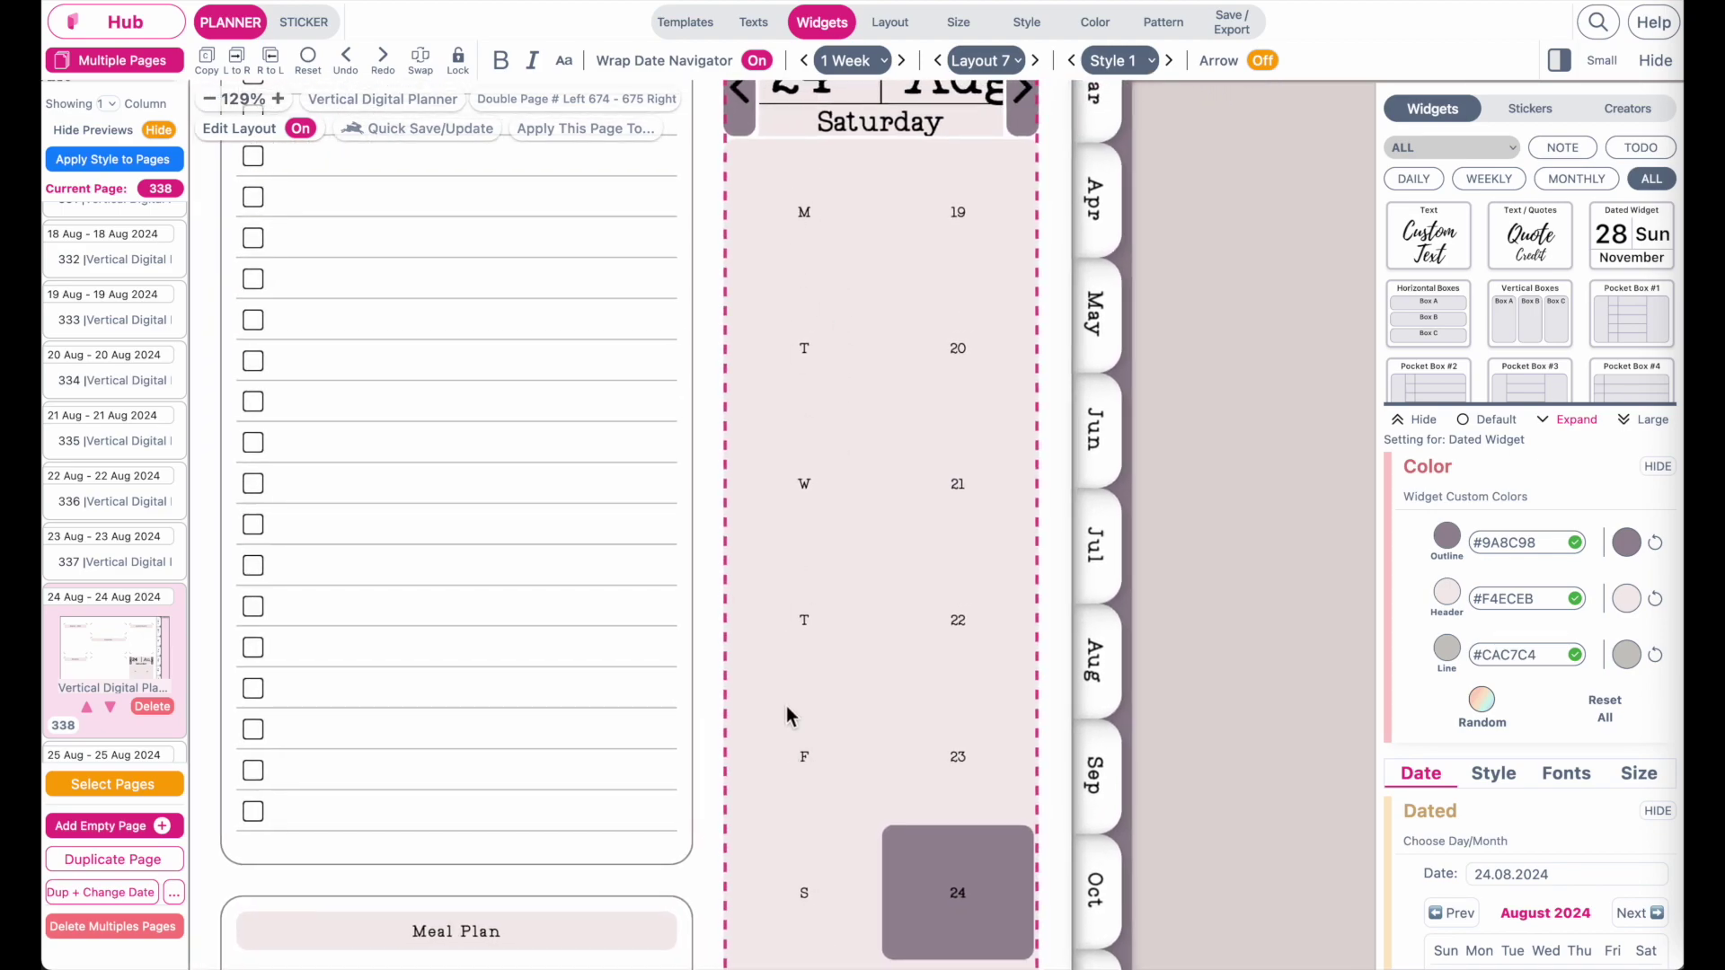
pyautogui.scroll(-5, 787, 716)
pyautogui.click(725, 528)
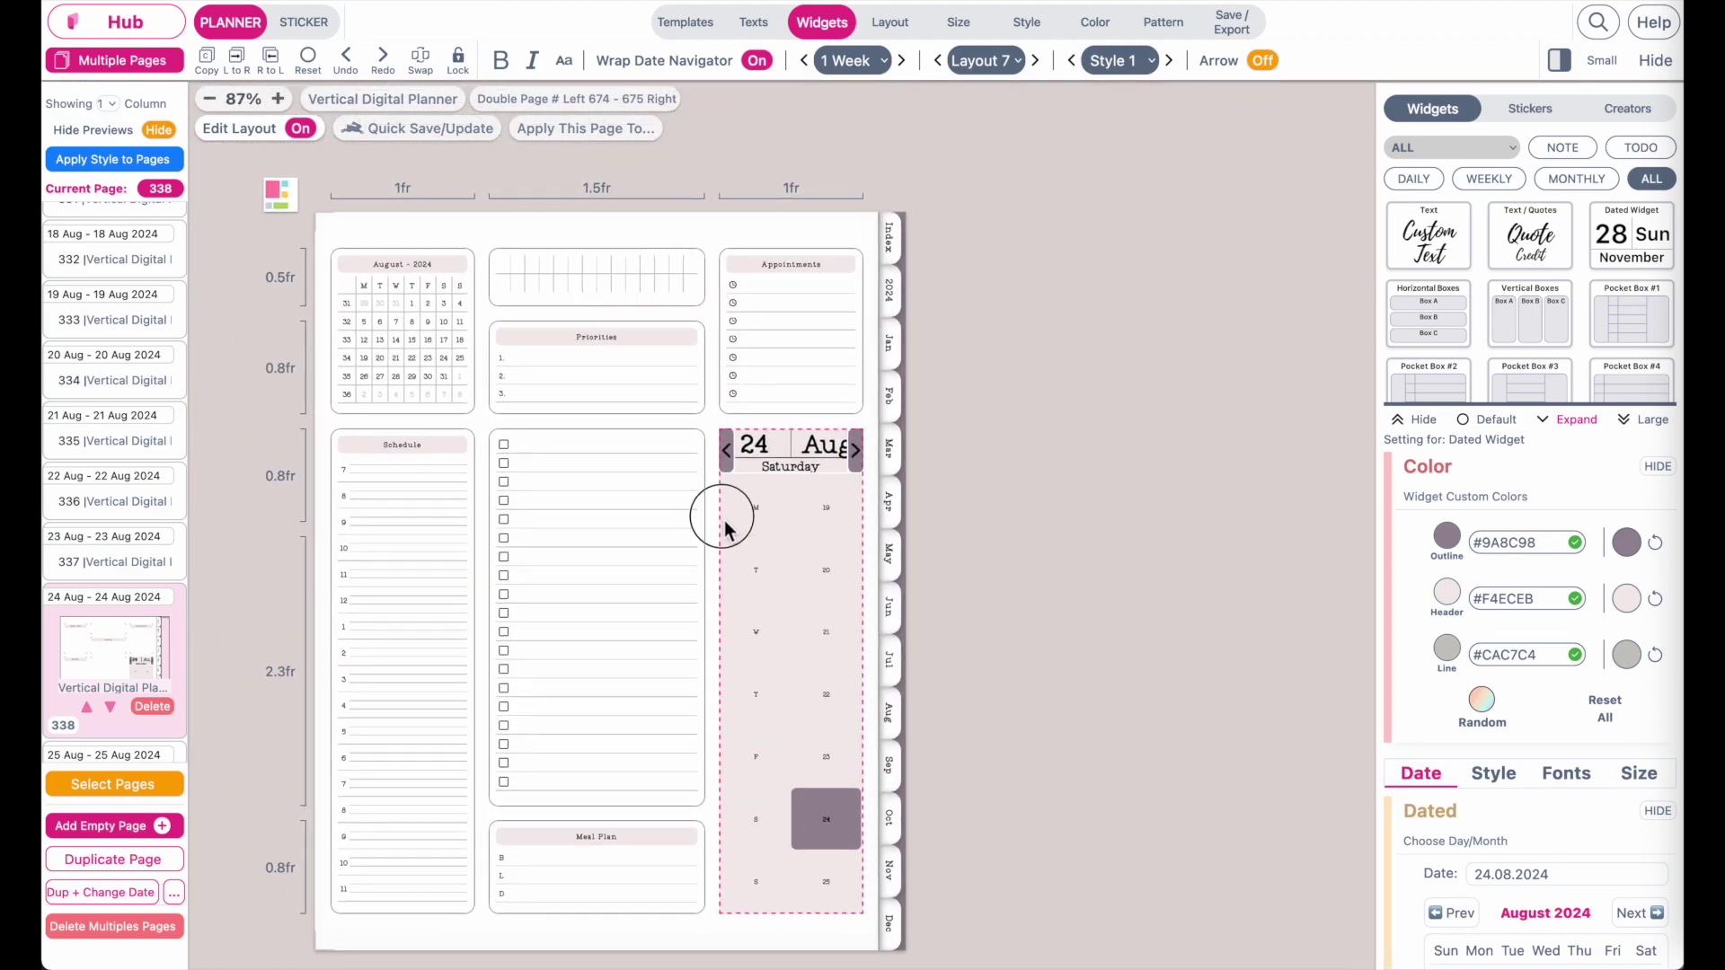
pyautogui.click(590, 273)
# Step: Switch the navigator to Layout 1, try Styles 2 to 4, then return to Style 1
pyautogui.click(986, 60)
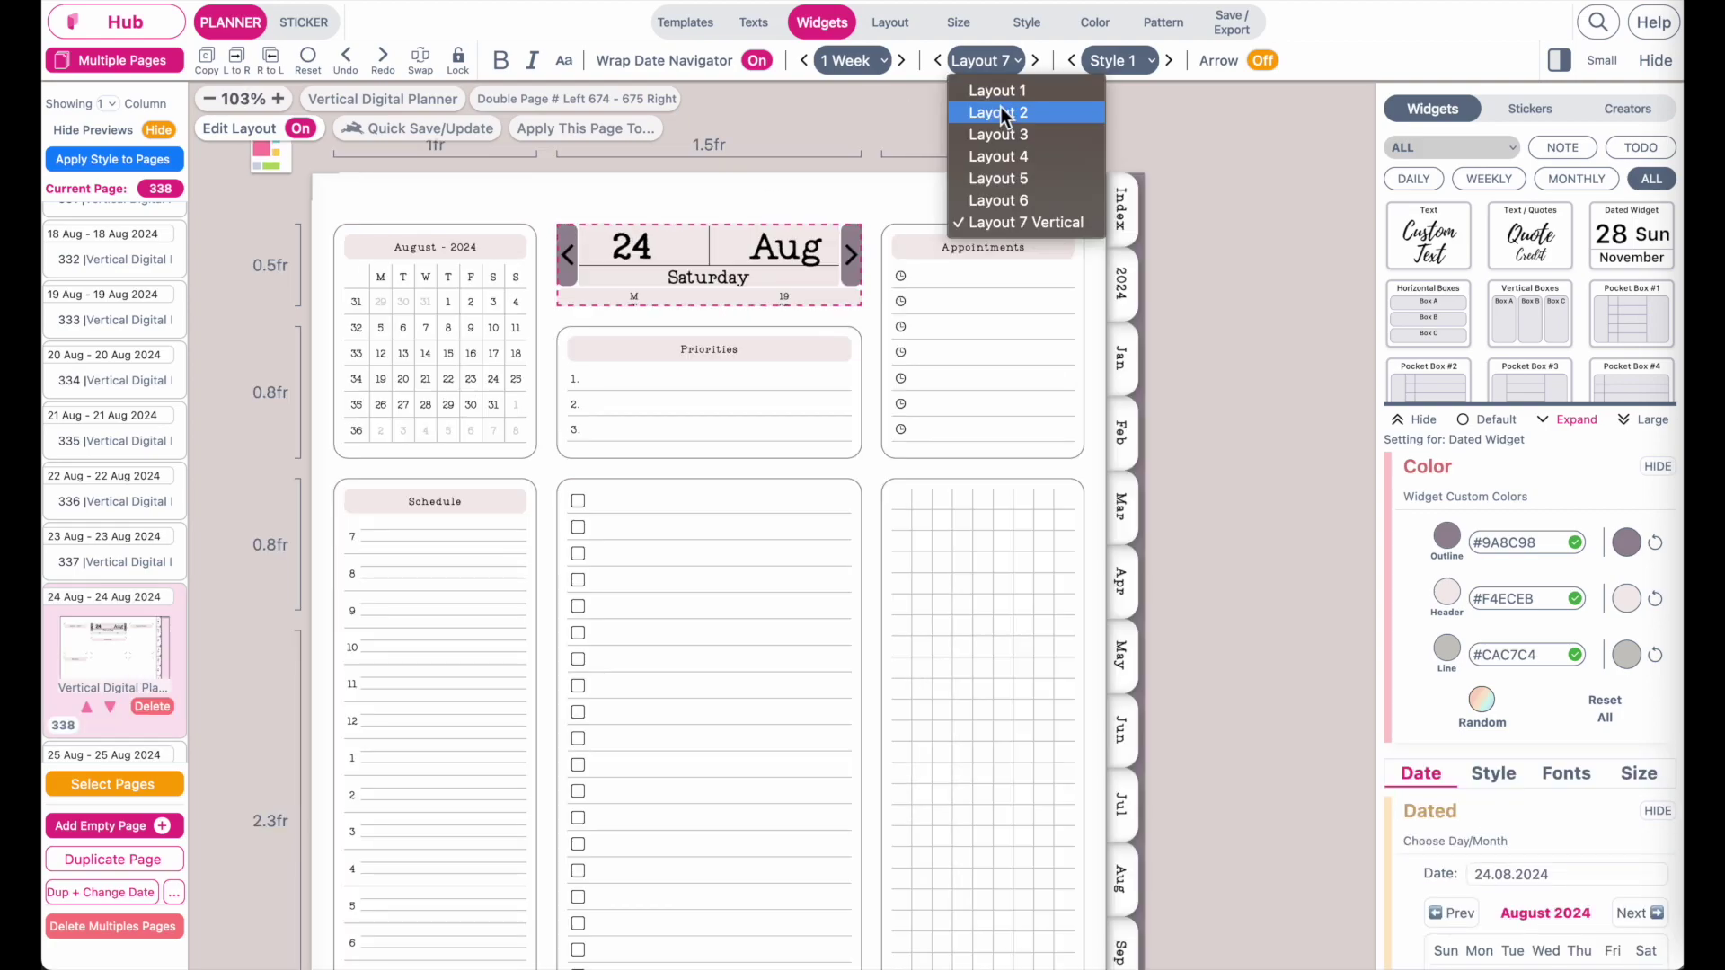
pyautogui.click(1000, 99)
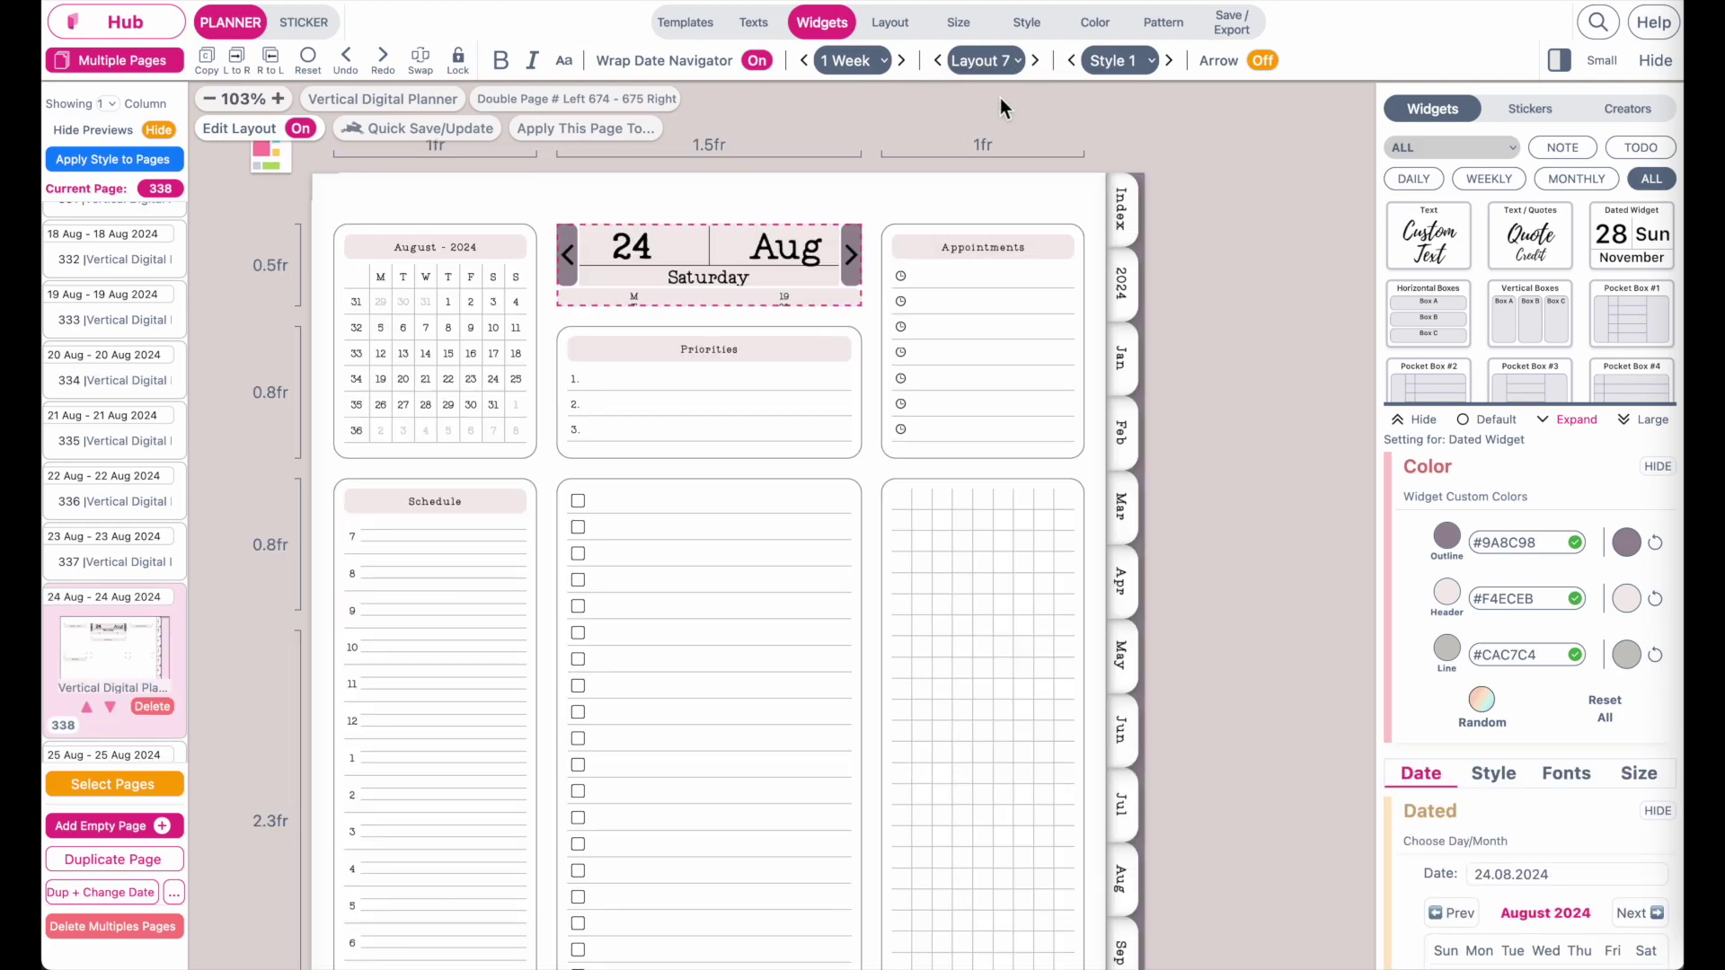
pyautogui.click(1169, 61)
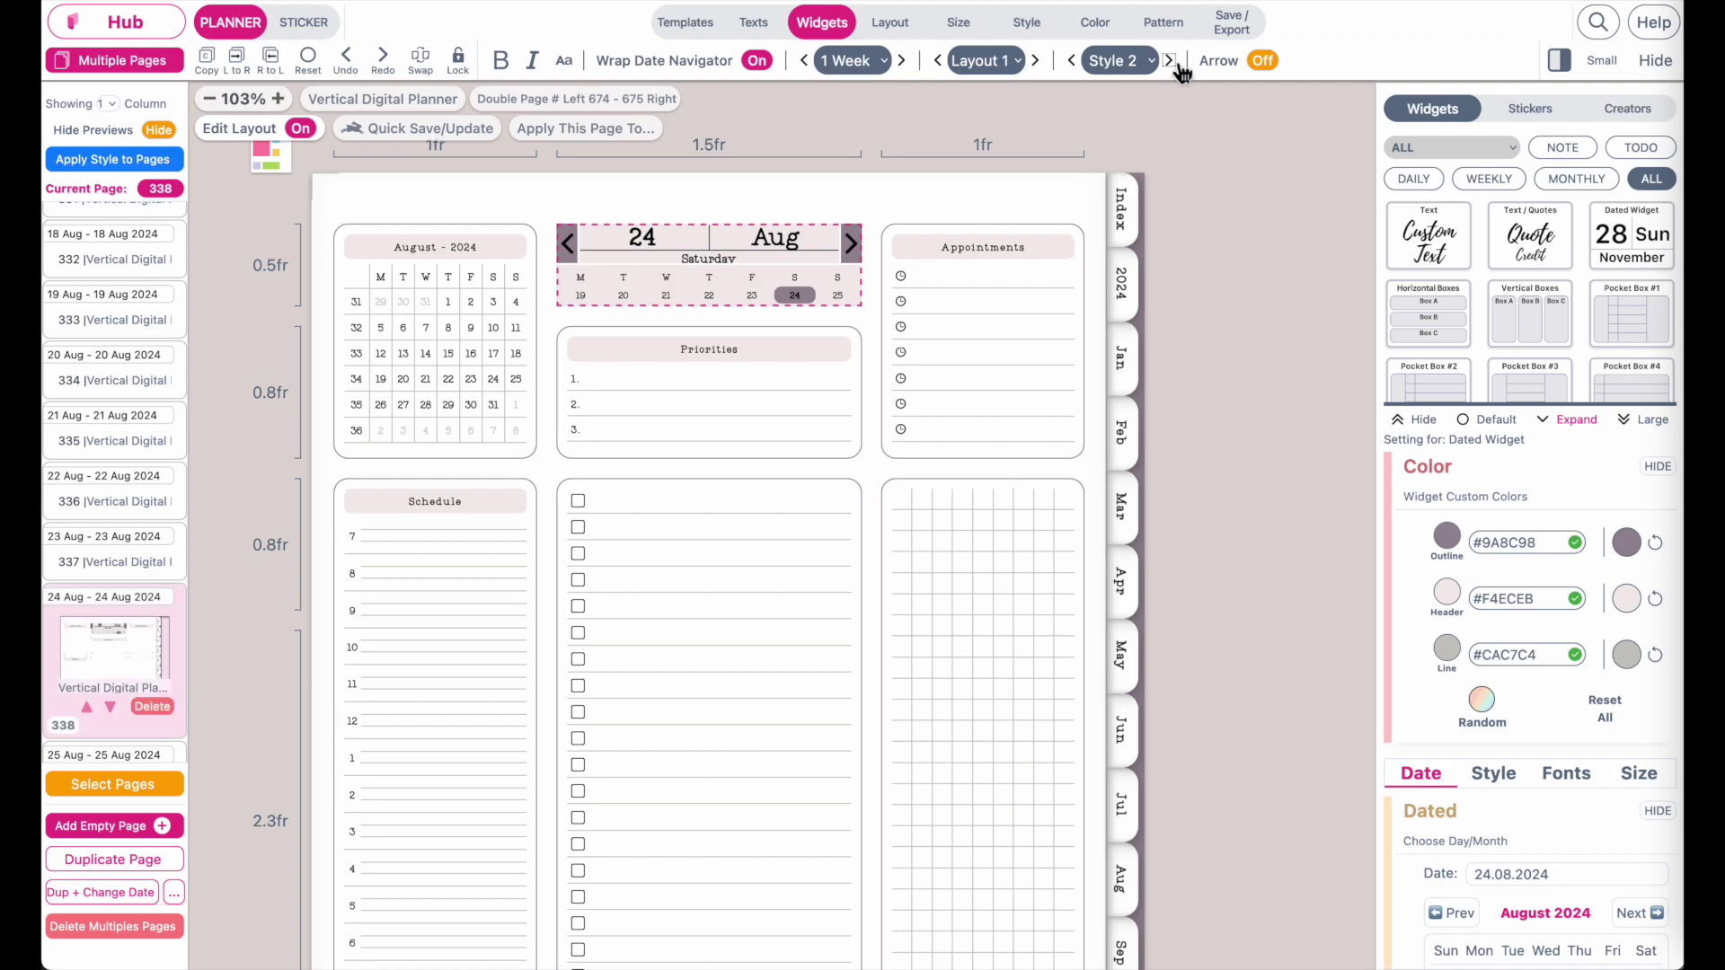
pyautogui.click(1148, 61)
pyautogui.click(1148, 81)
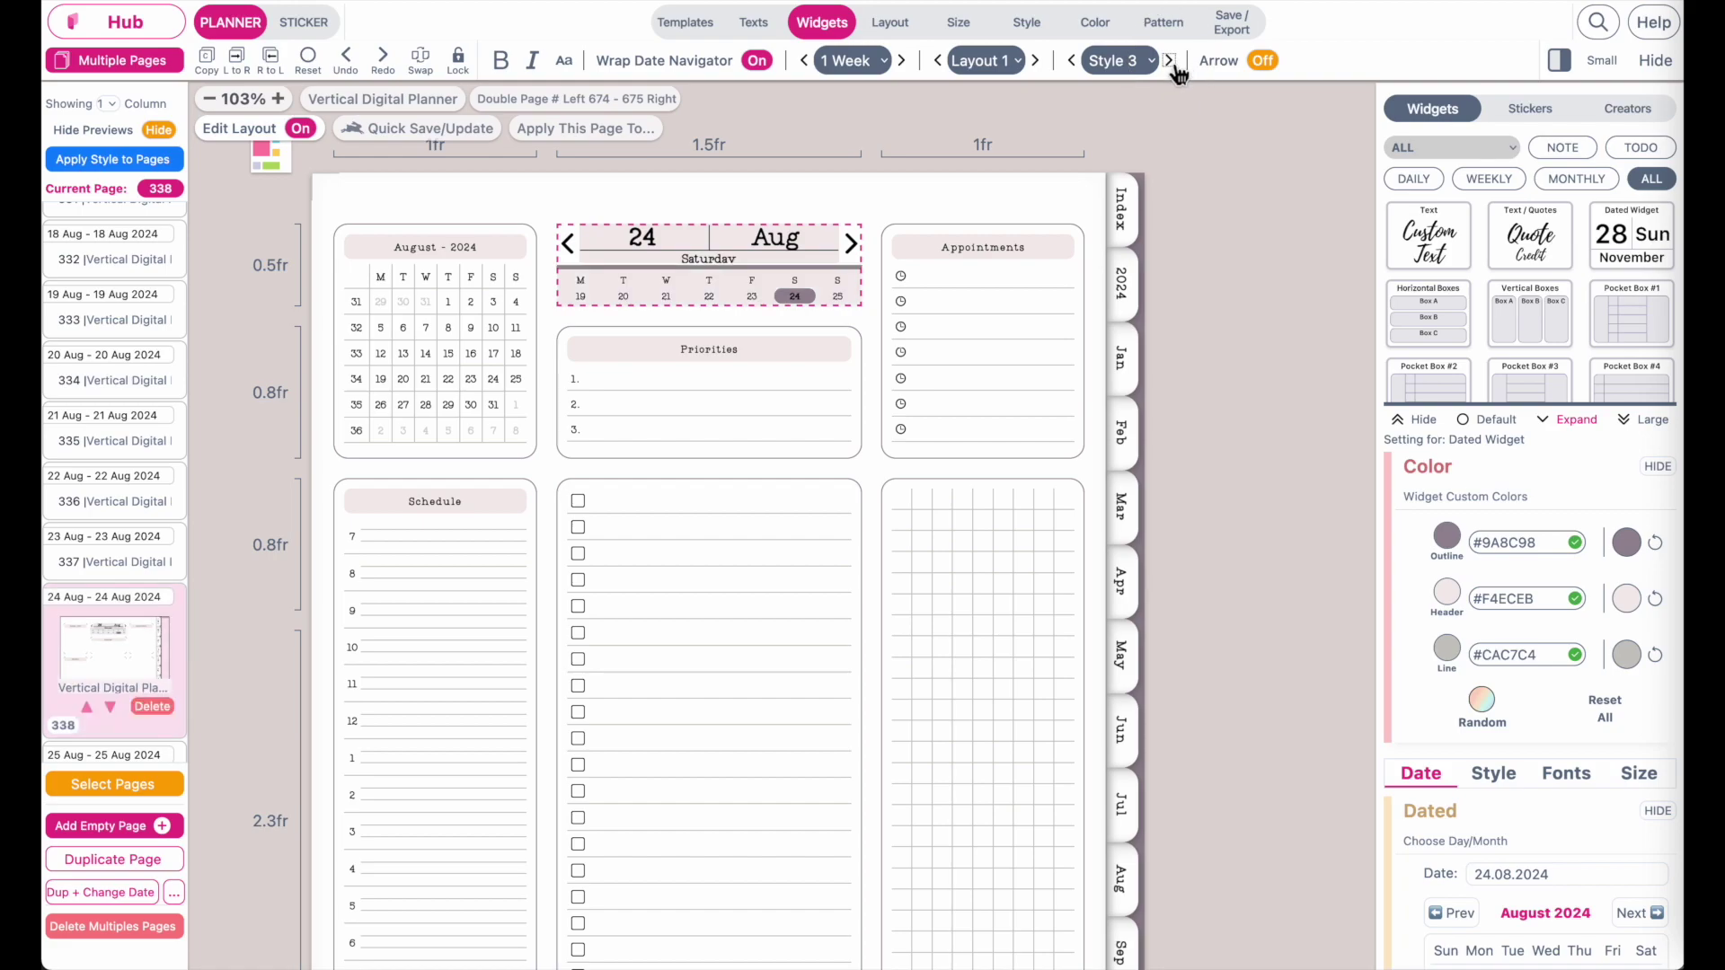
pyautogui.click(1146, 63)
pyautogui.click(1136, 179)
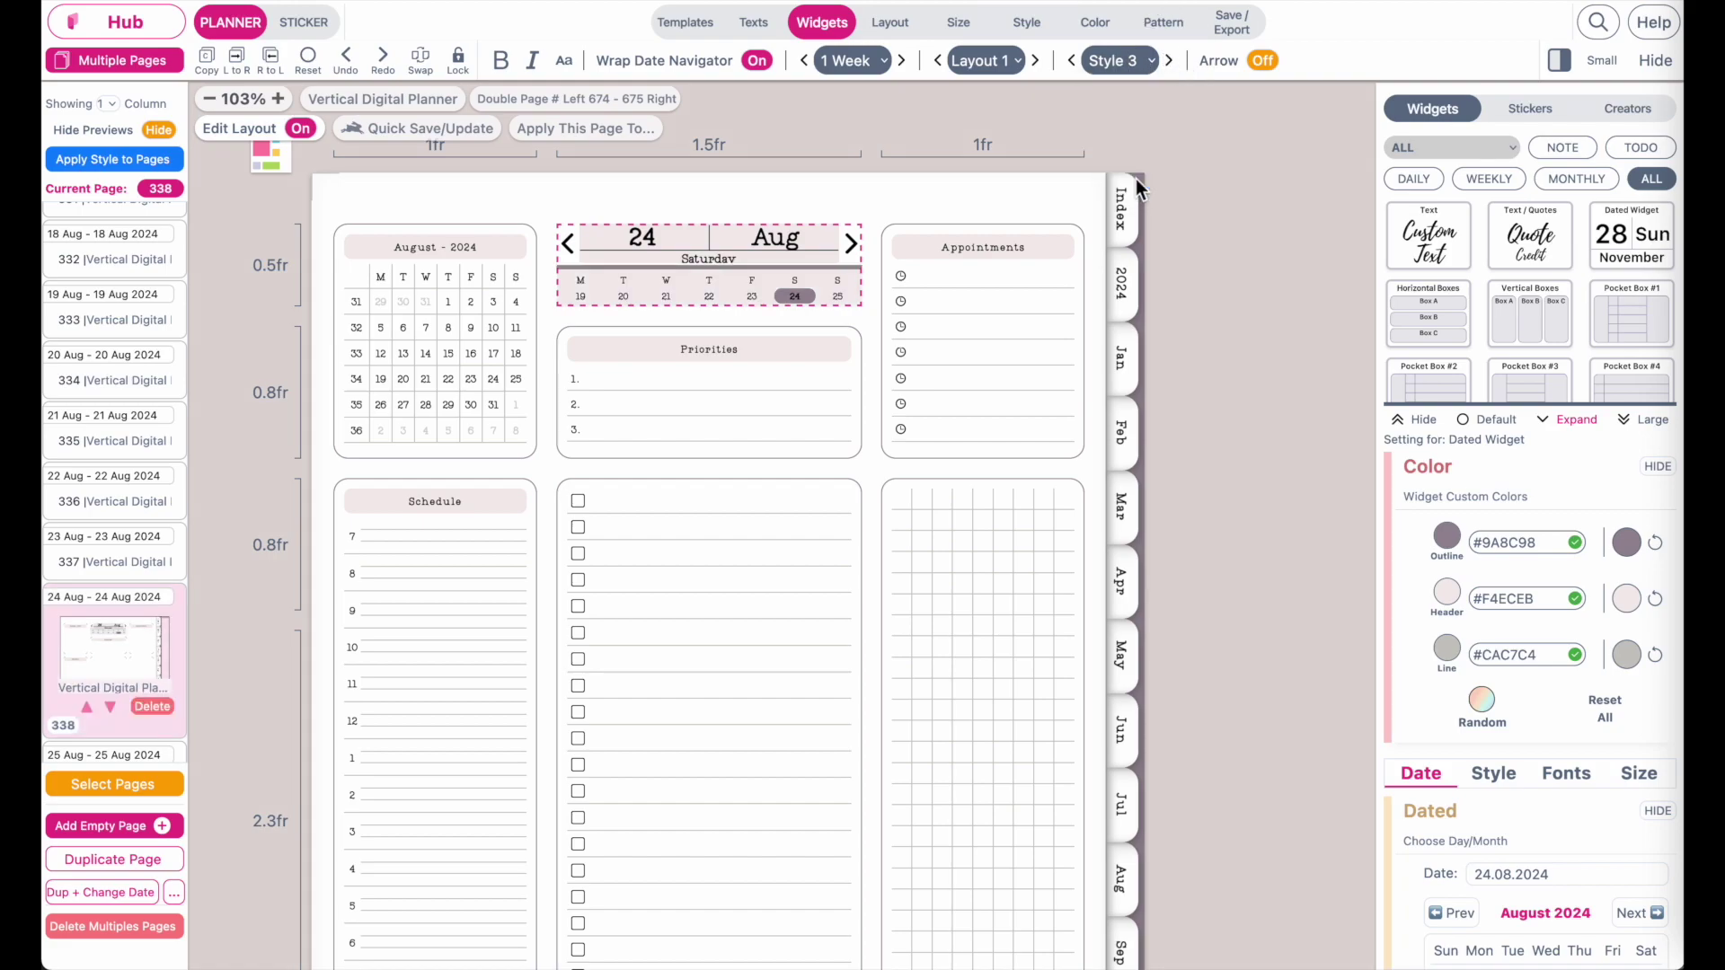
pyautogui.click(1135, 60)
pyautogui.click(1135, 126)
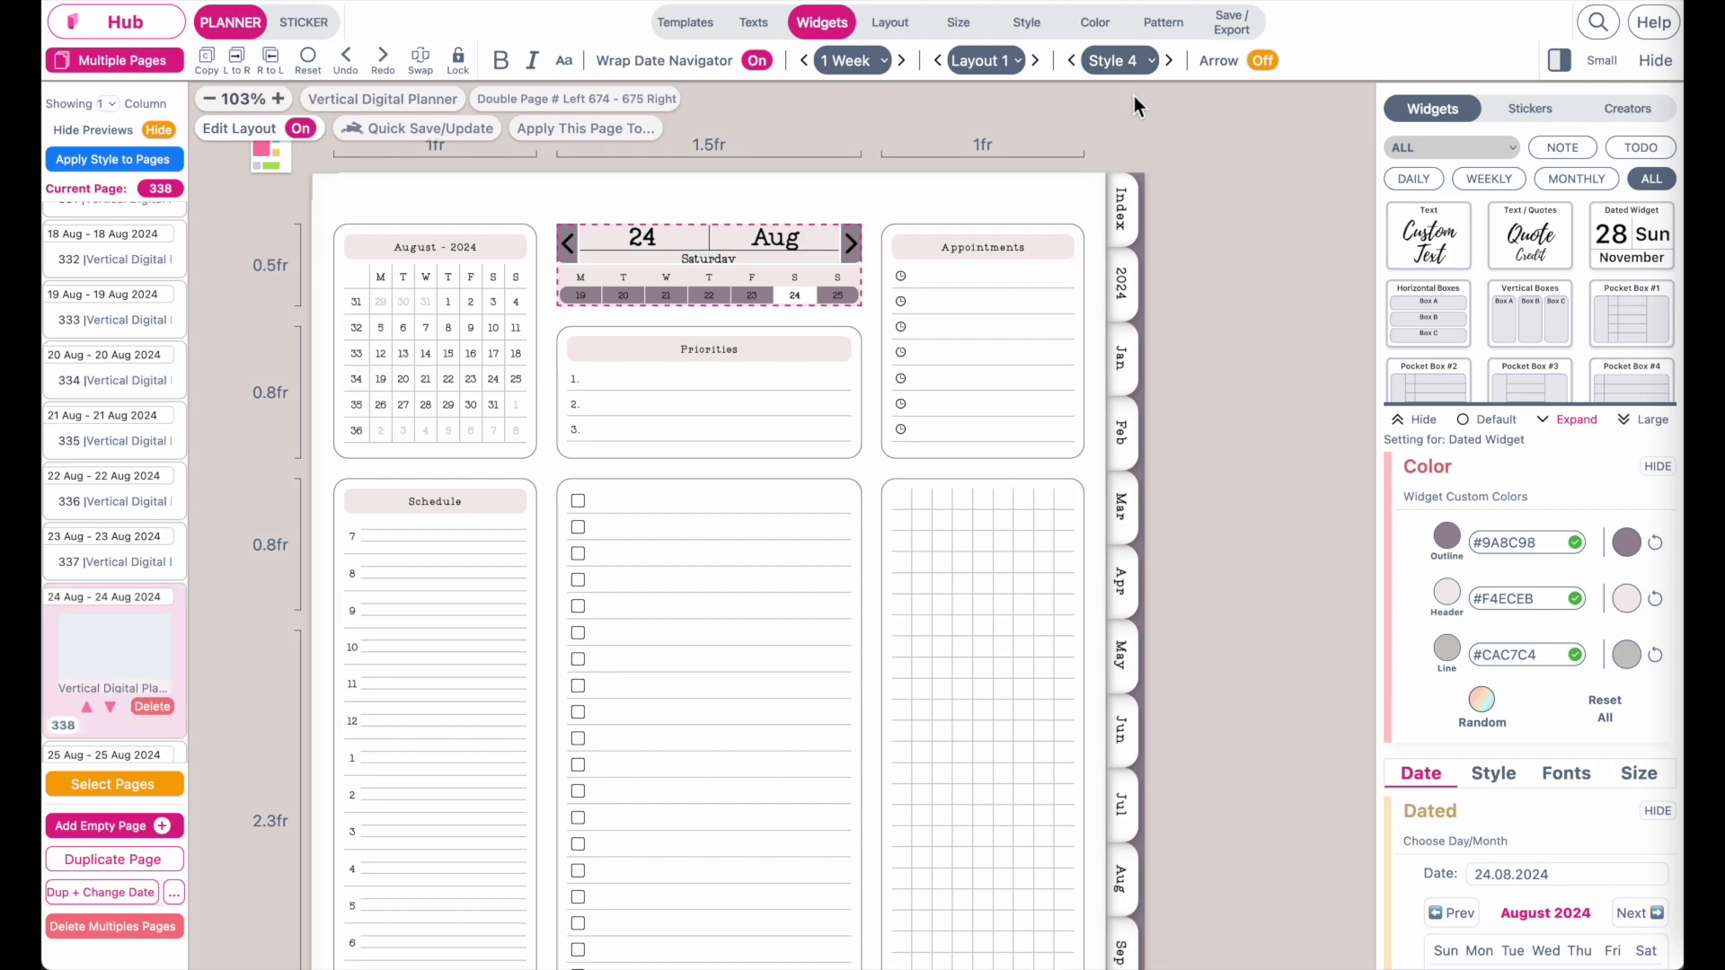
pyautogui.click(1134, 59)
pyautogui.click(1133, 36)
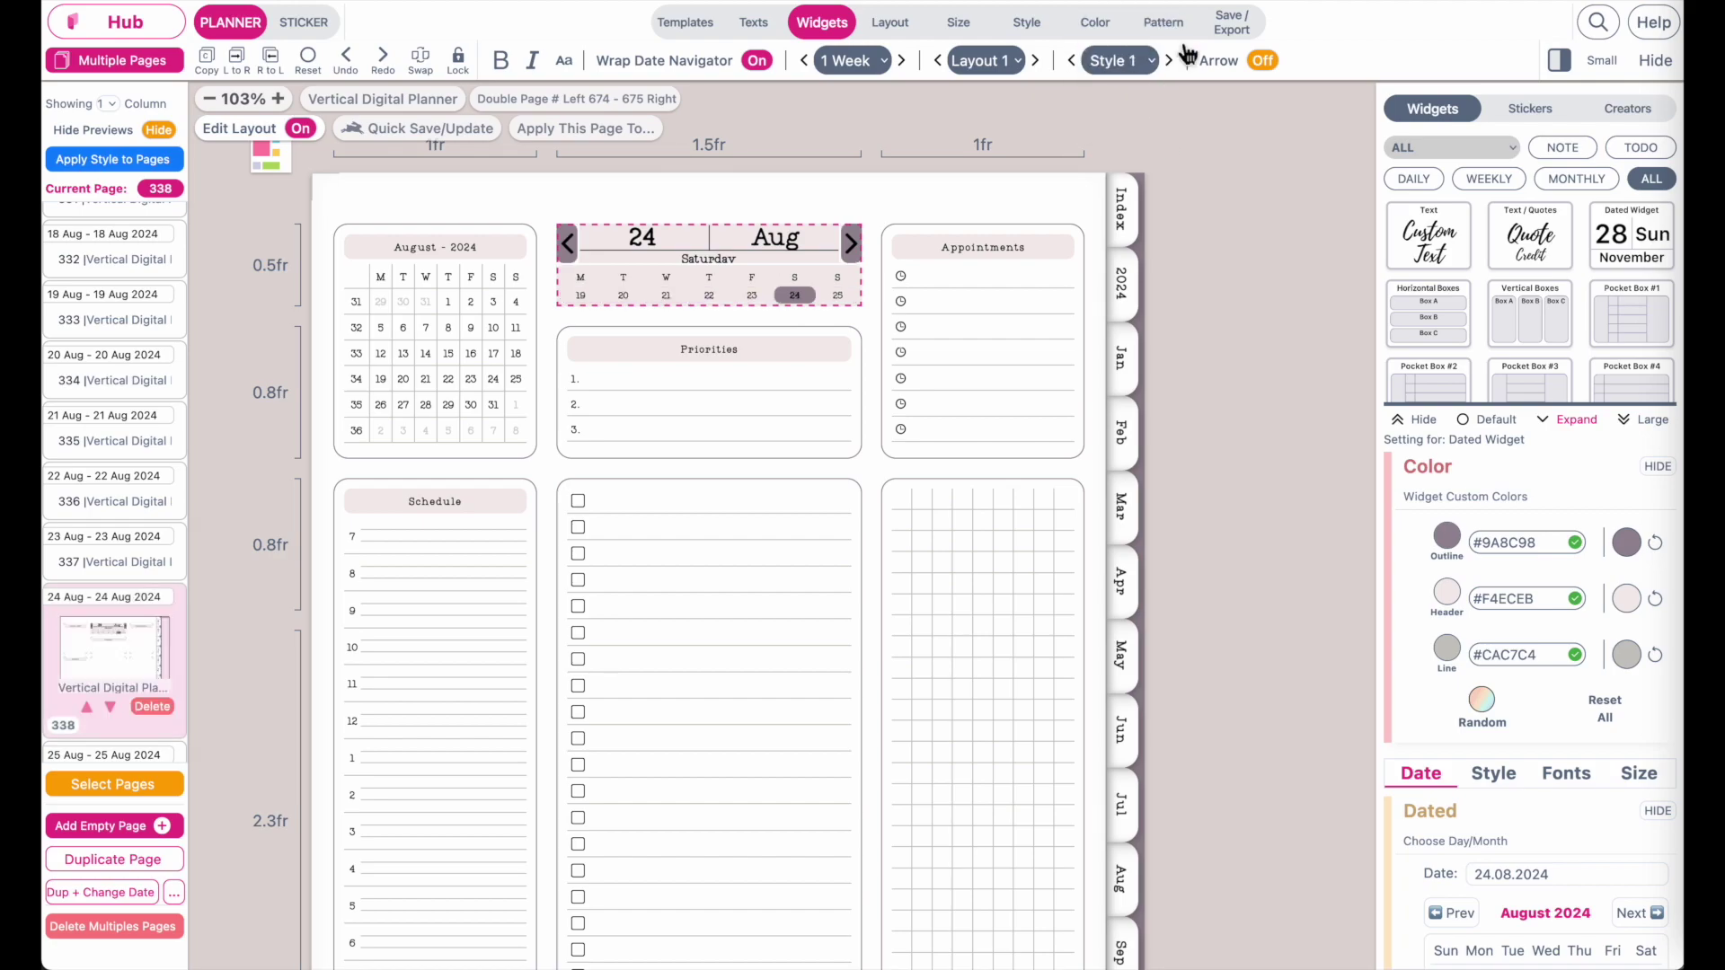
# Step: Toggle the navigator's left and right arrows off, back on, and off again
pyautogui.click(1266, 61)
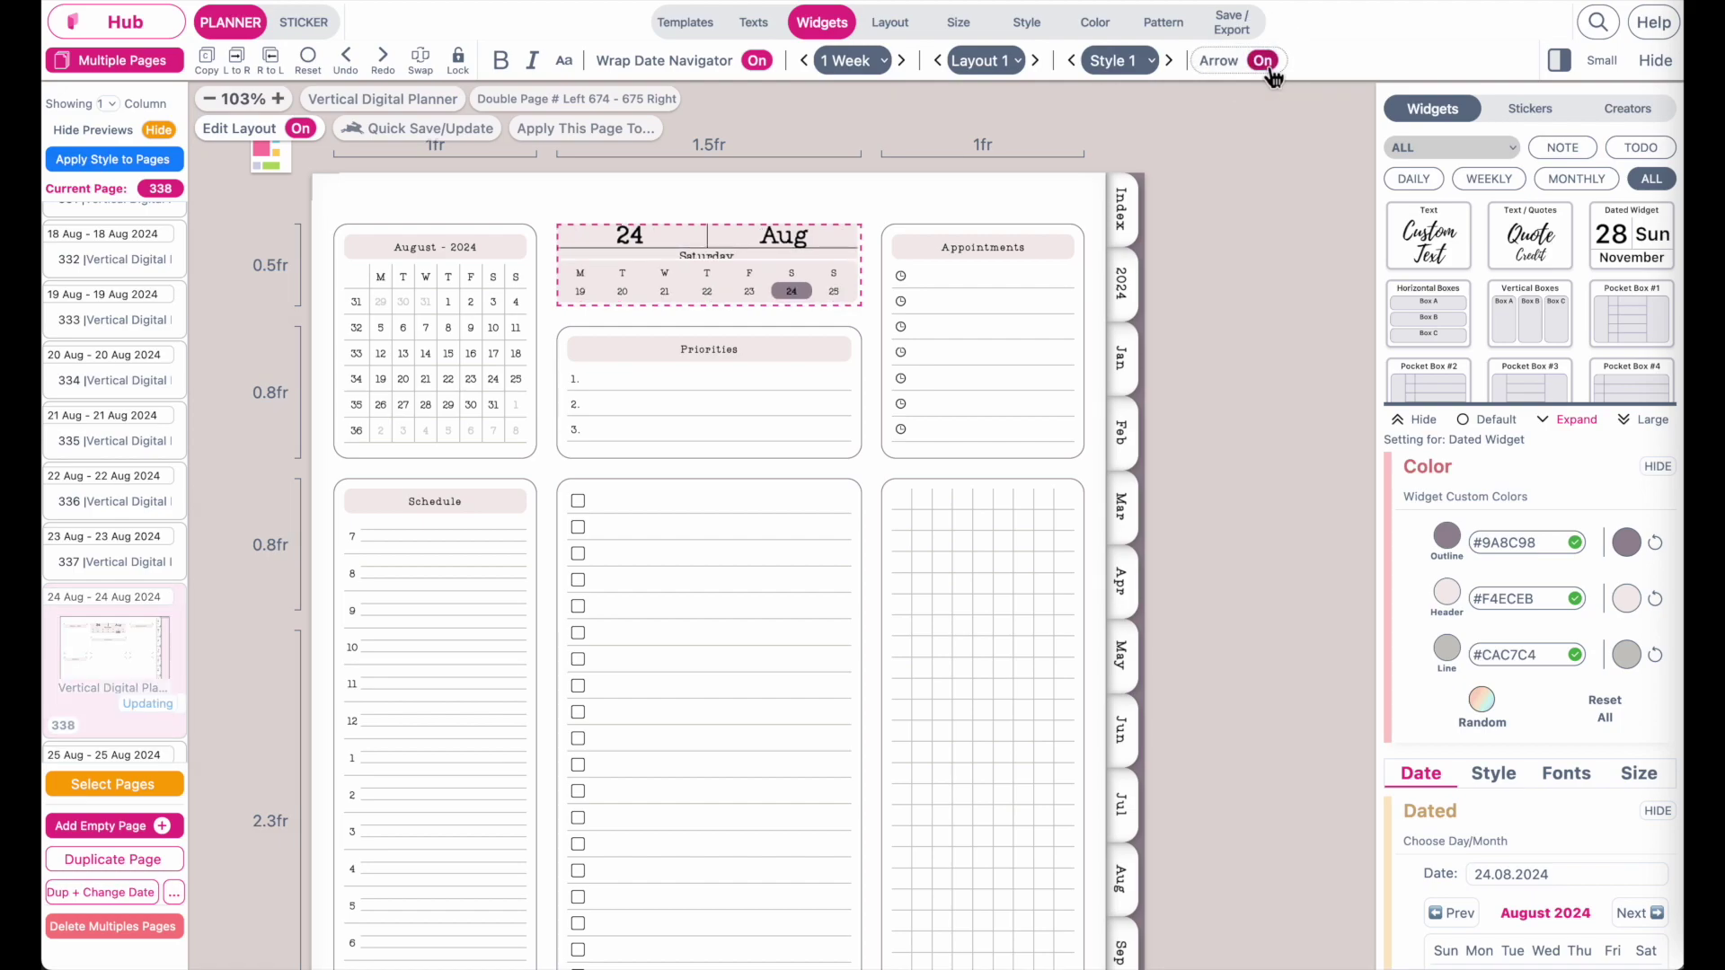
pyautogui.click(1266, 61)
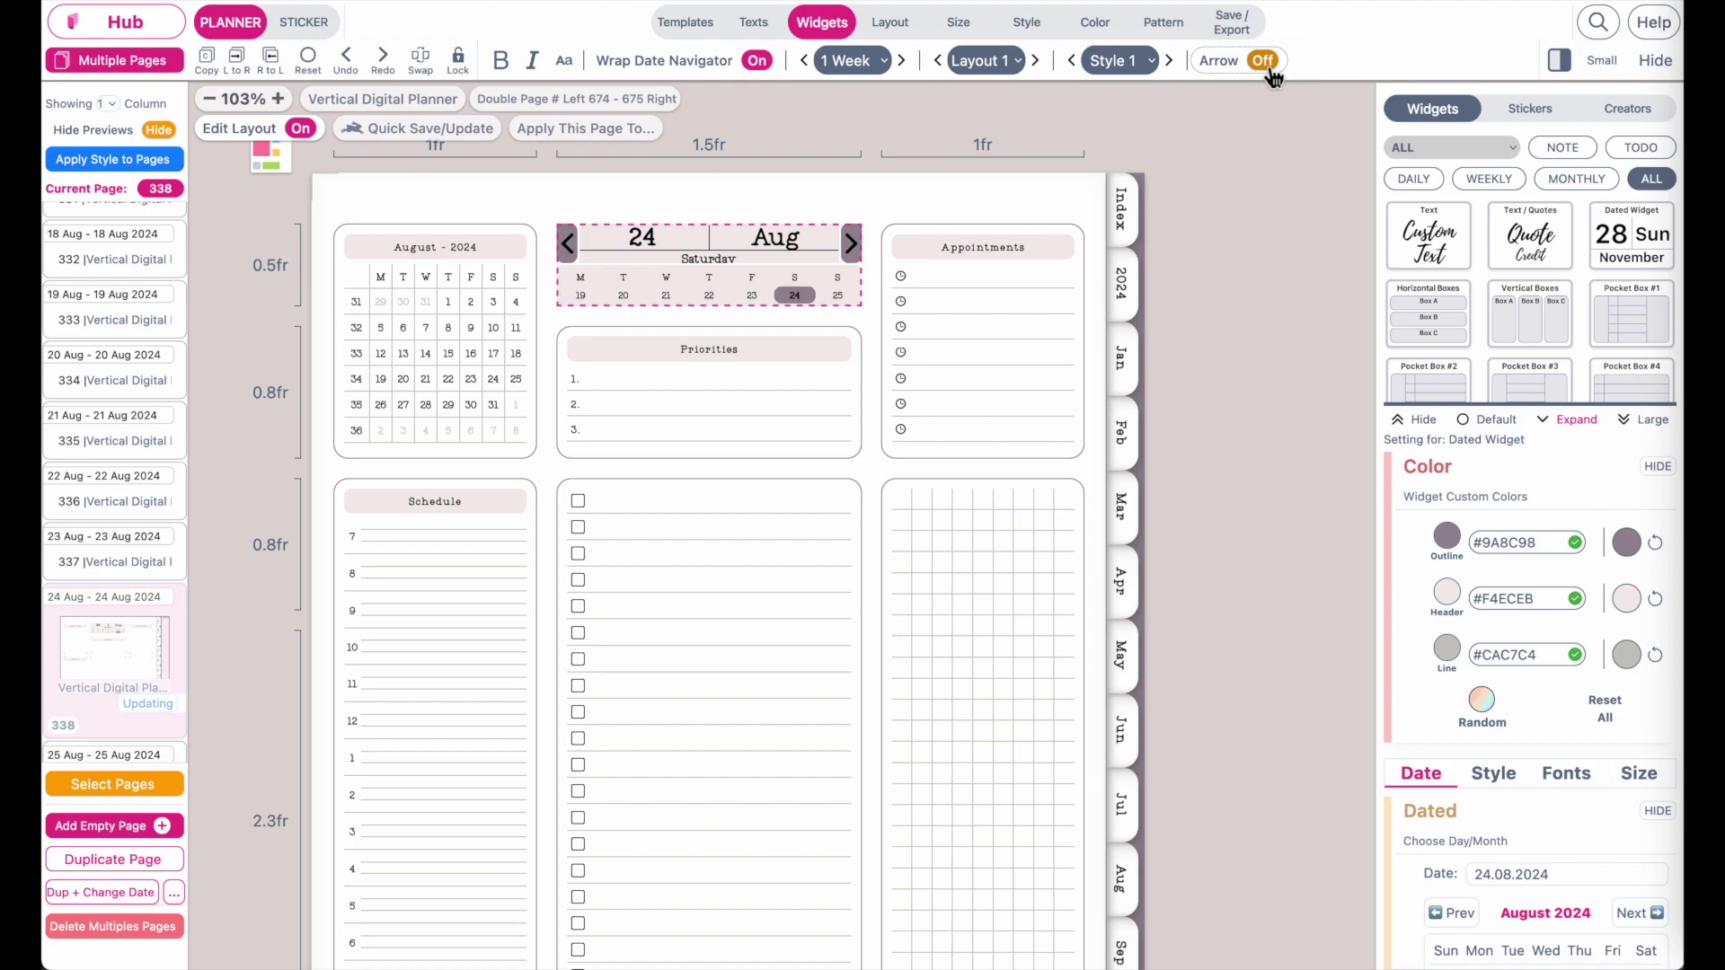
pyautogui.click(1269, 63)
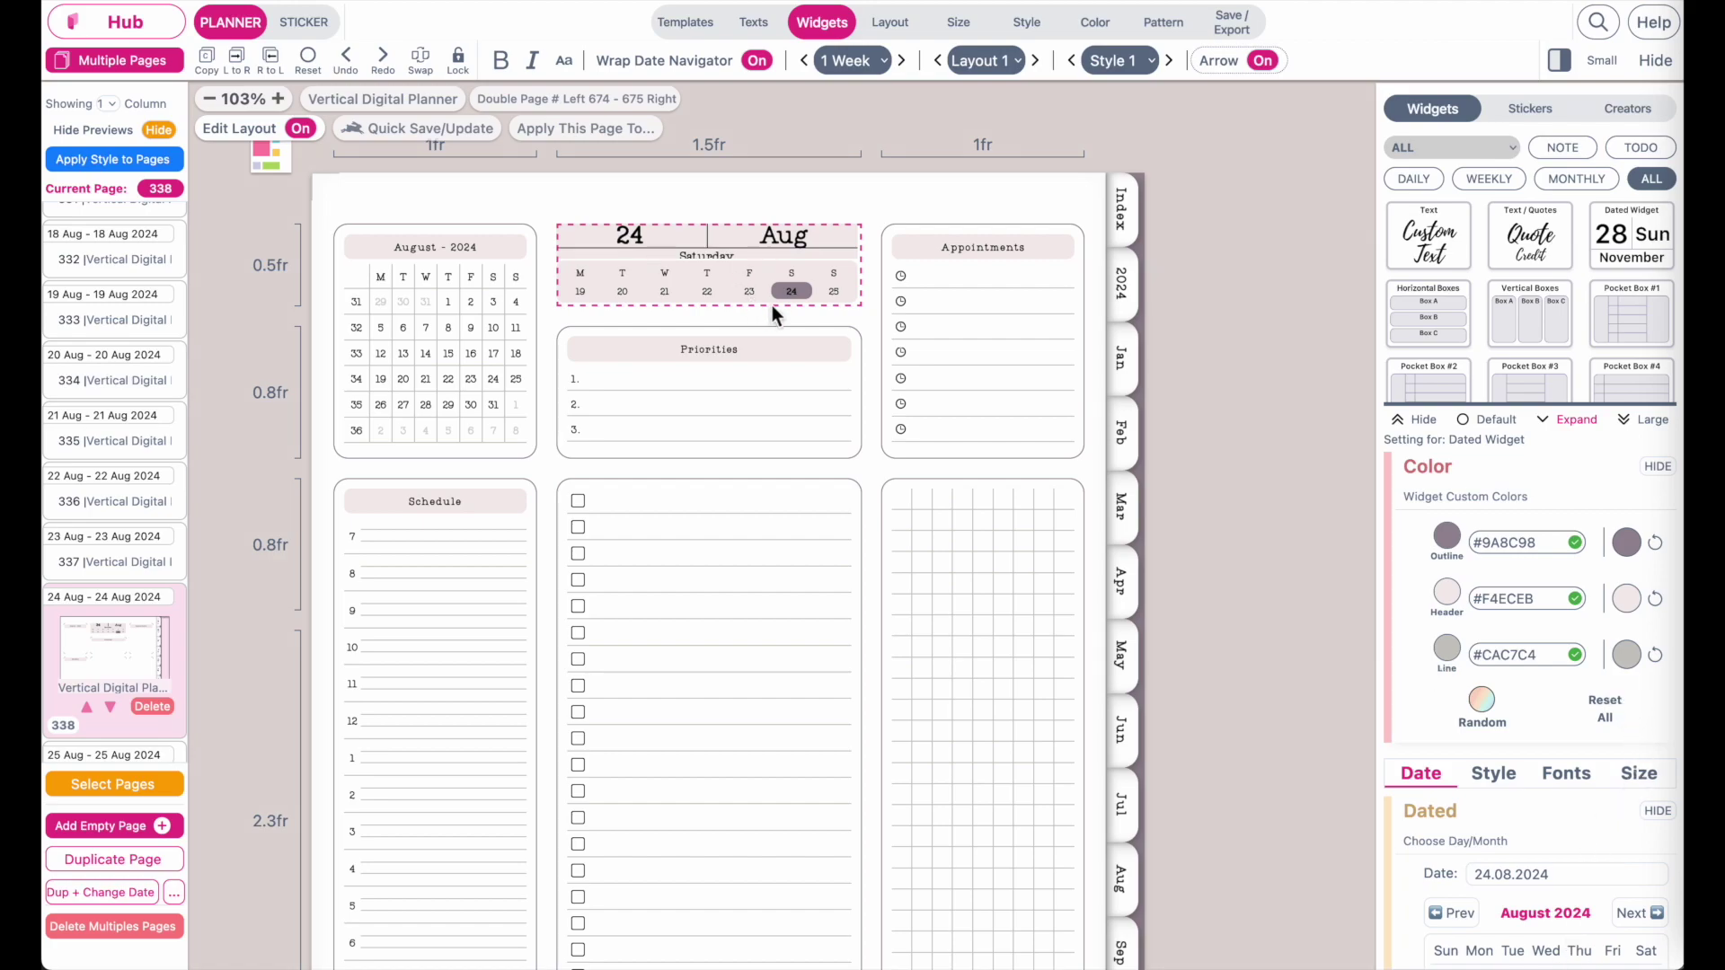
# Step: Try Rosé All Day and Mocha Morning palette shades for the navigator's outline colour
pyautogui.scroll(5, 772, 306)
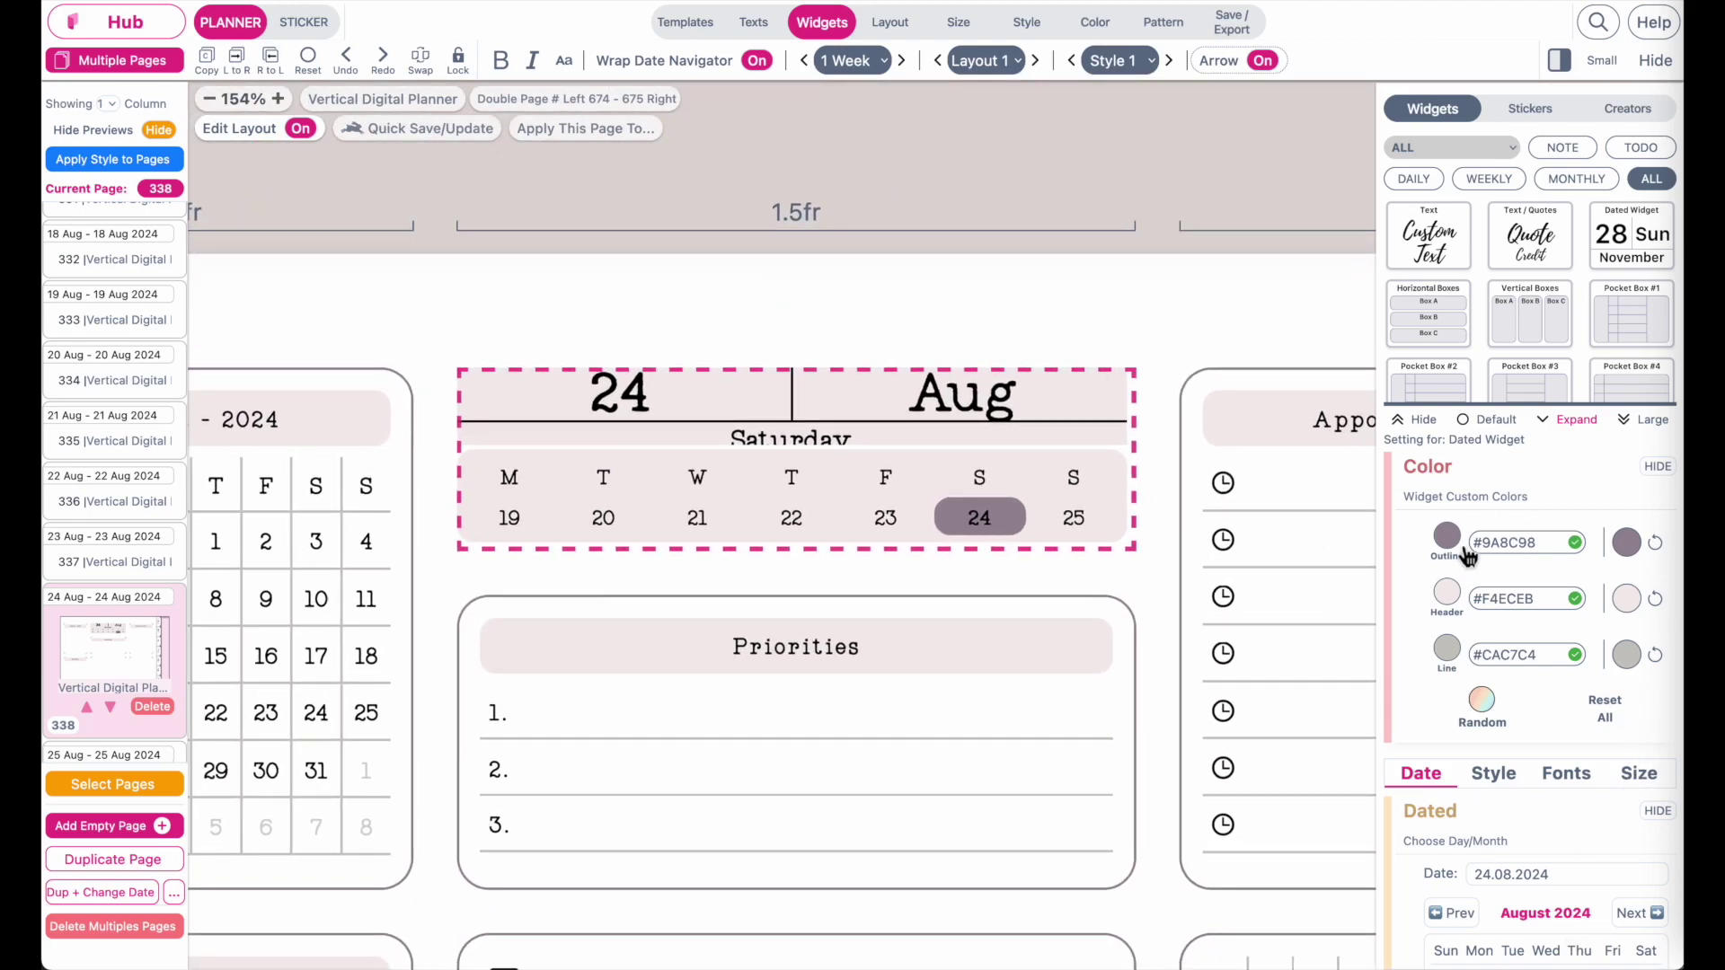
pyautogui.click(1445, 538)
pyautogui.click(557, 431)
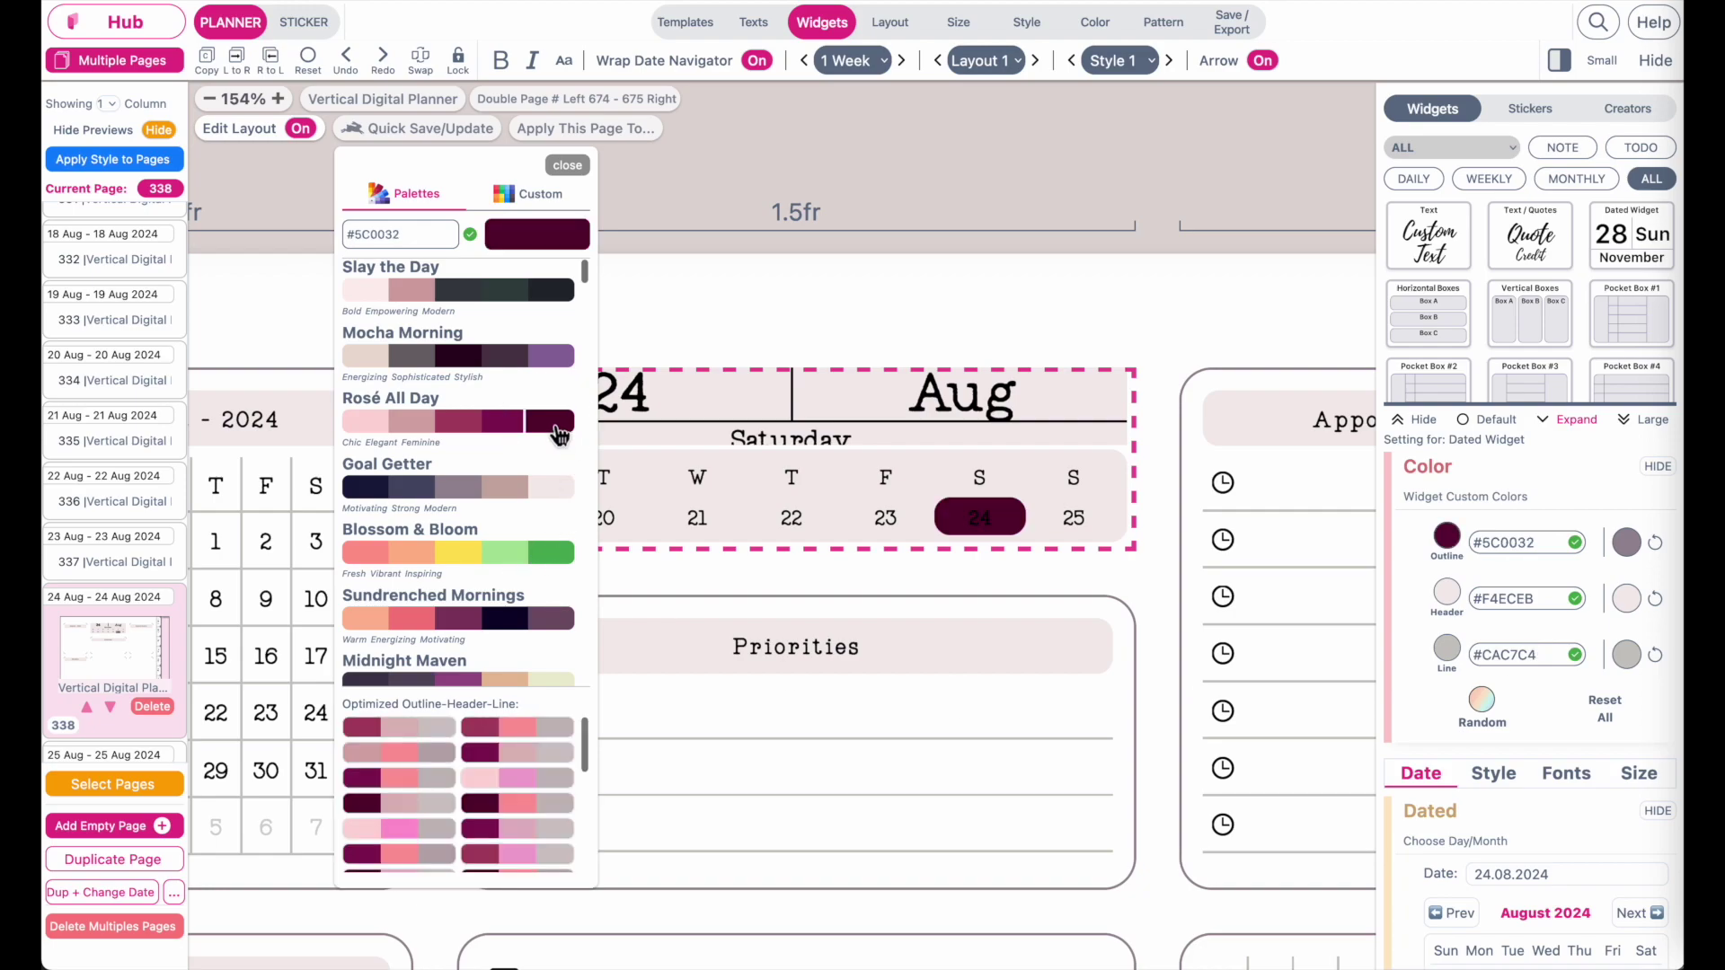
pyautogui.click(508, 358)
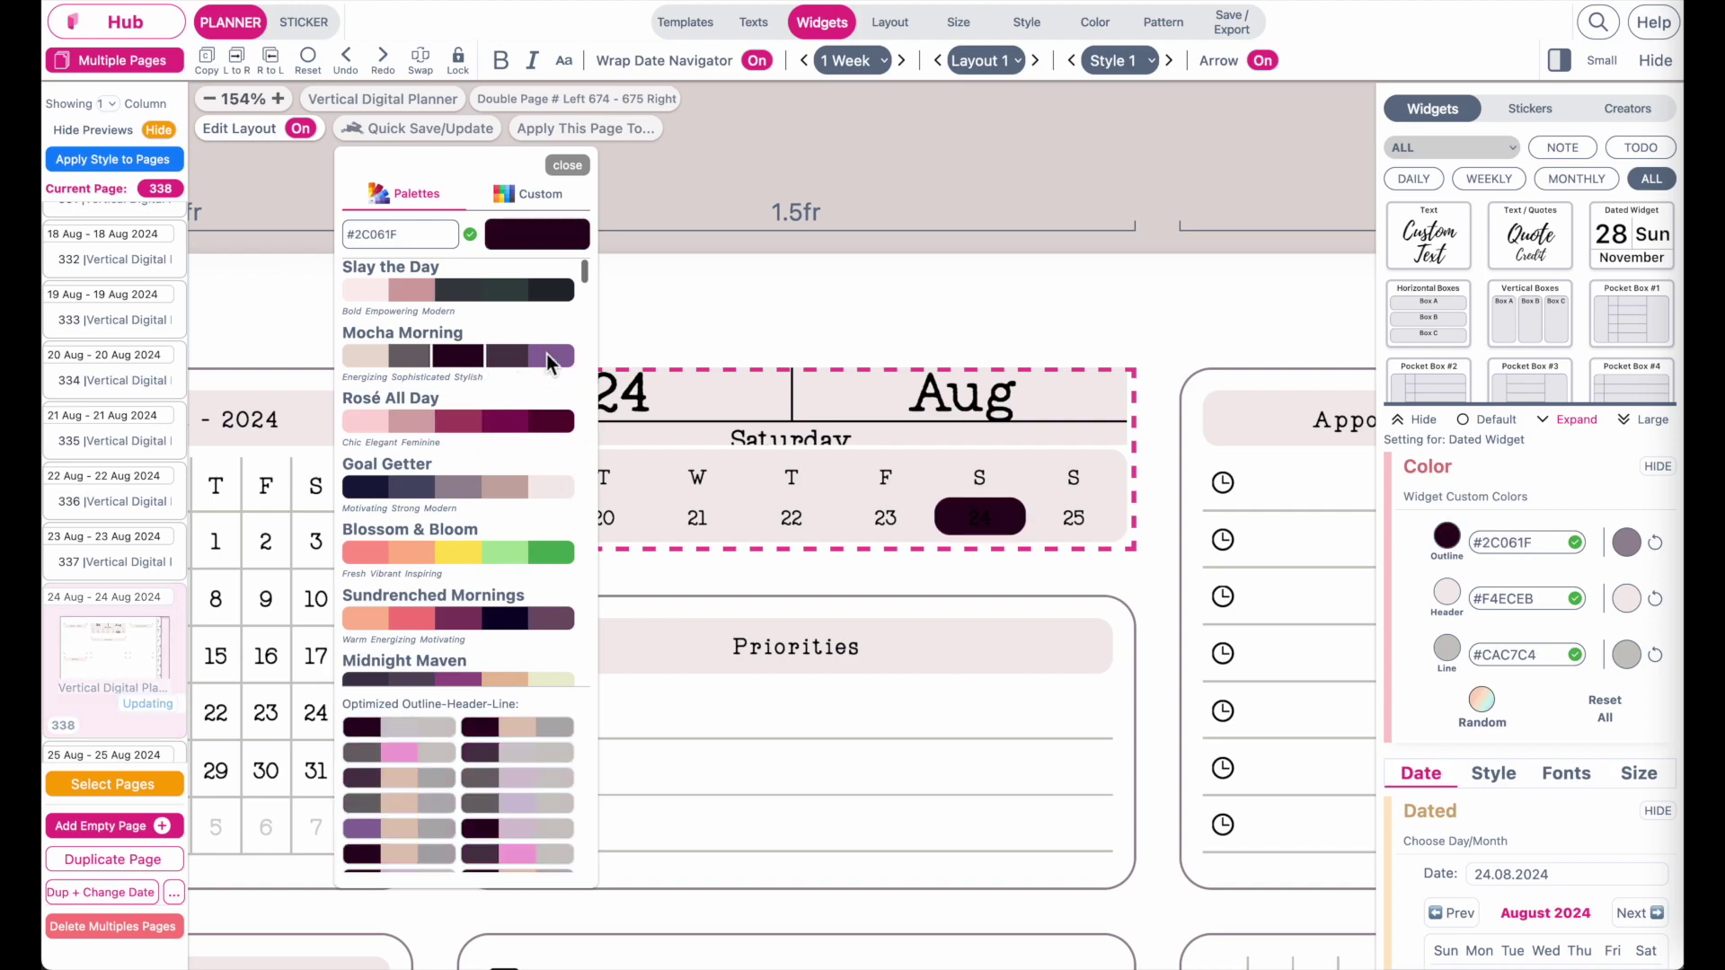
pyautogui.click(550, 363)
pyautogui.scroll(-5, 476, 781)
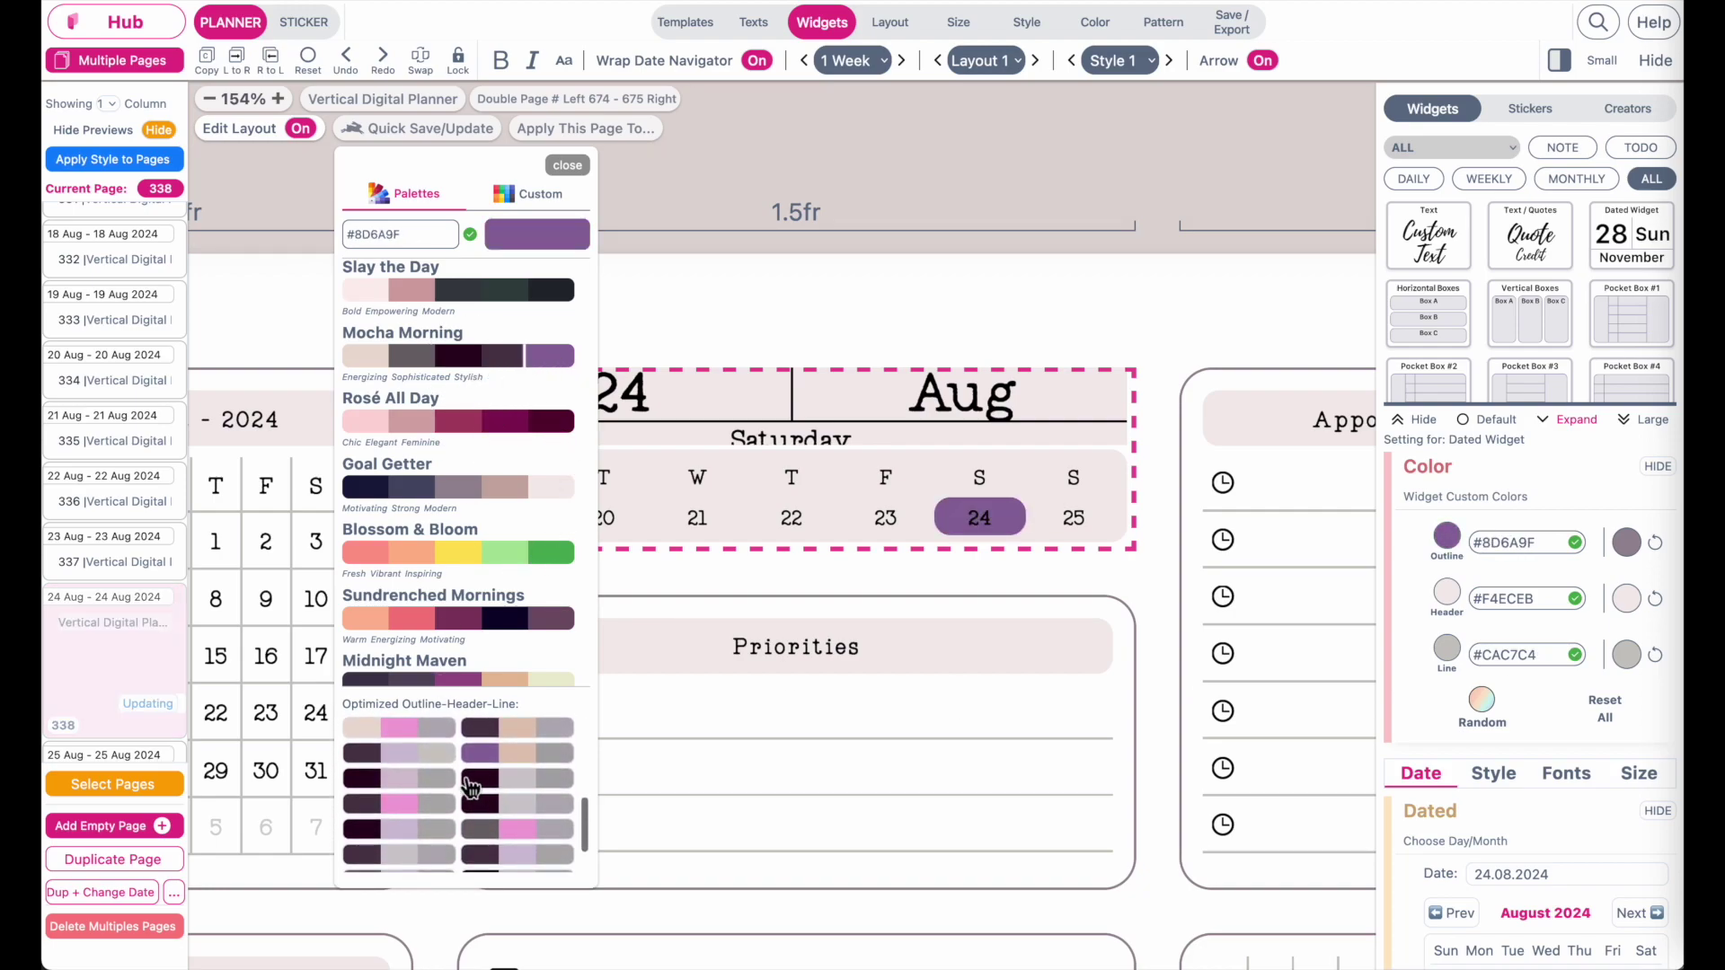
pyautogui.click(530, 780)
# Step: Set Layout 3 with arrows and a coral outline, yellow header palette (#FF9A8C, #FFED99)
pyautogui.doubleClick(1035, 60)
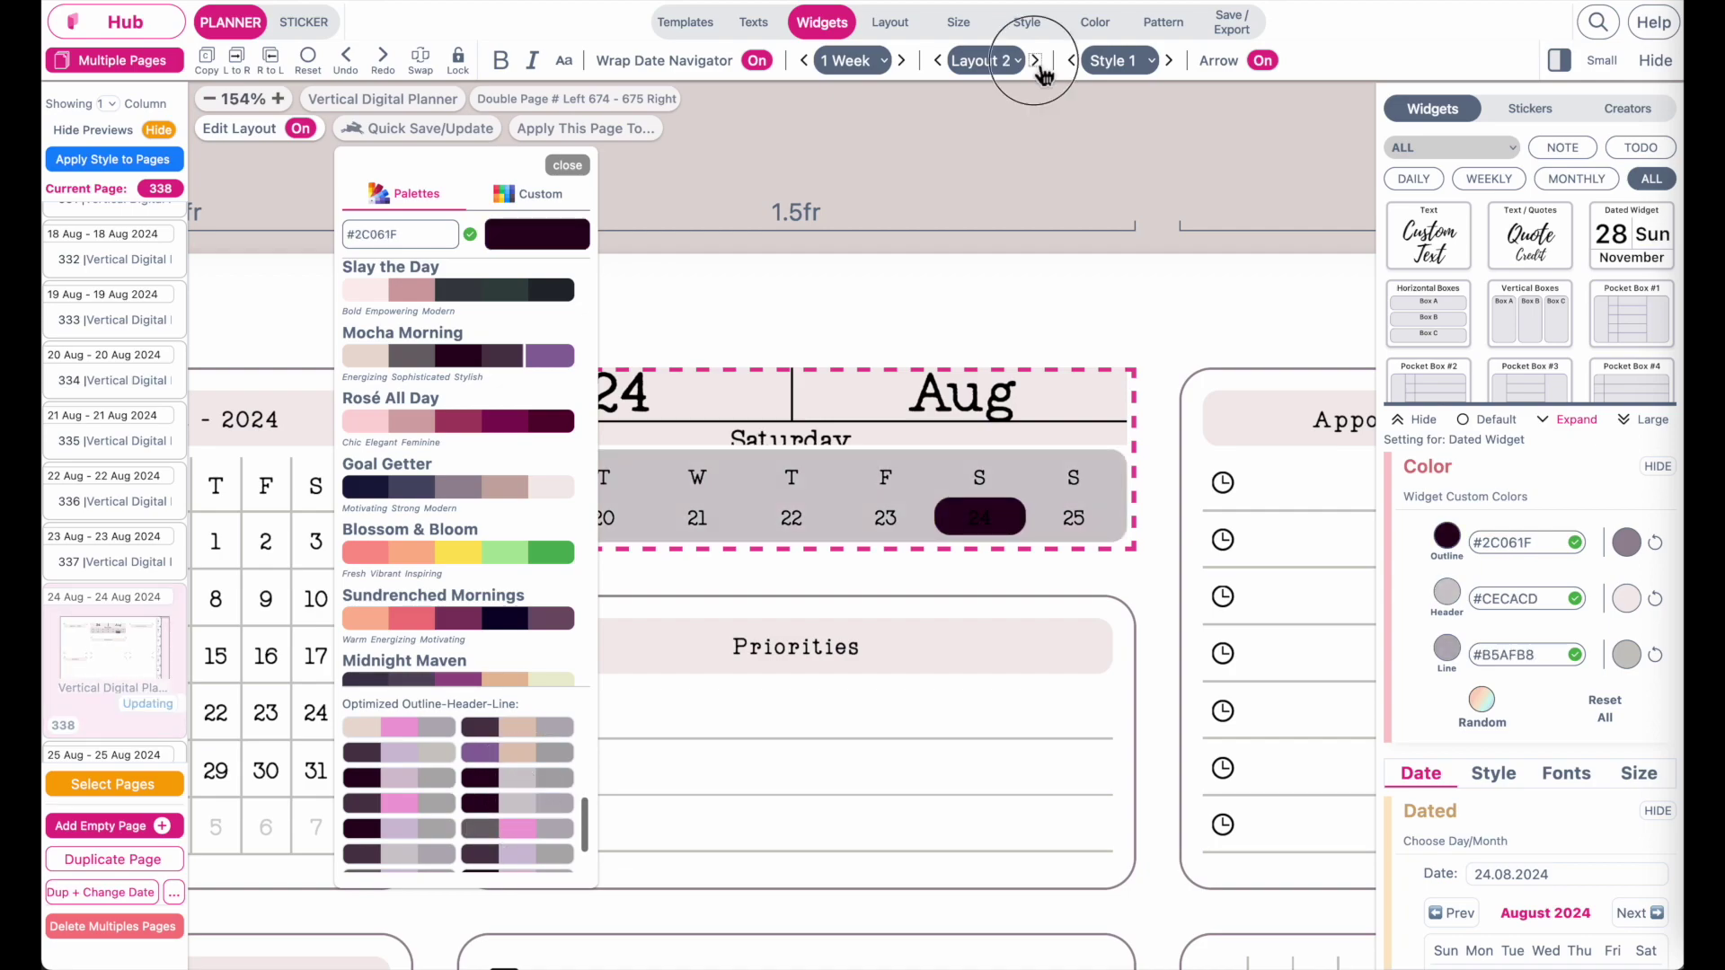
pyautogui.click(1262, 61)
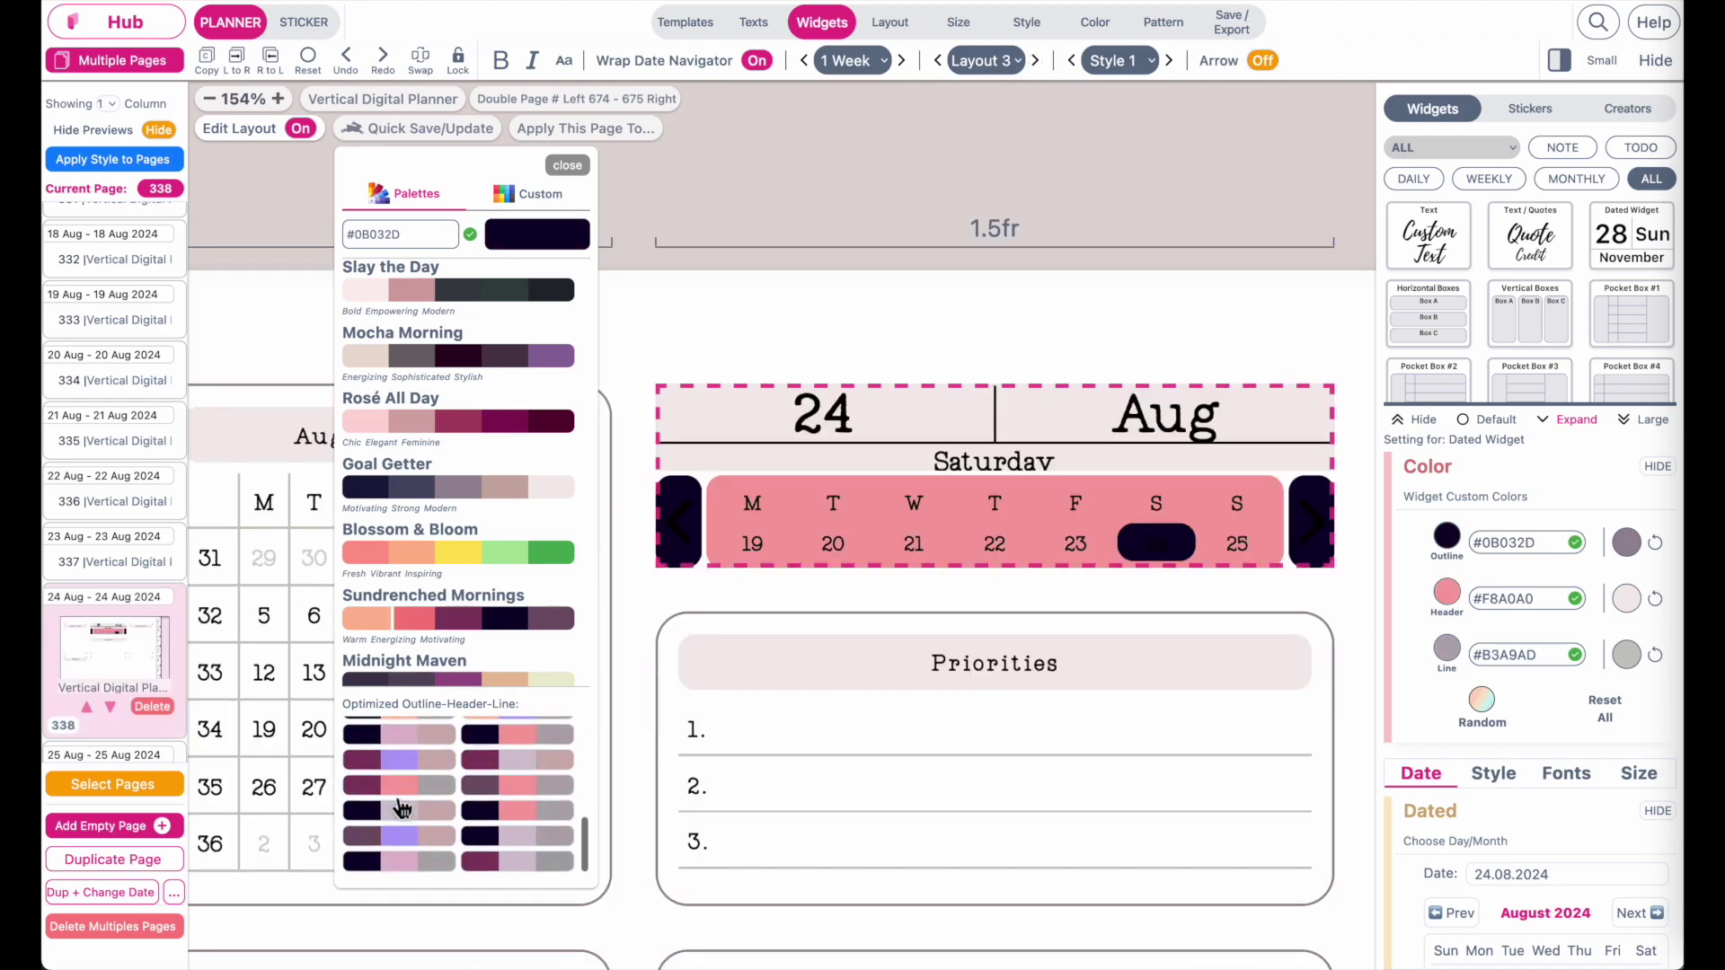
pyautogui.click(518, 814)
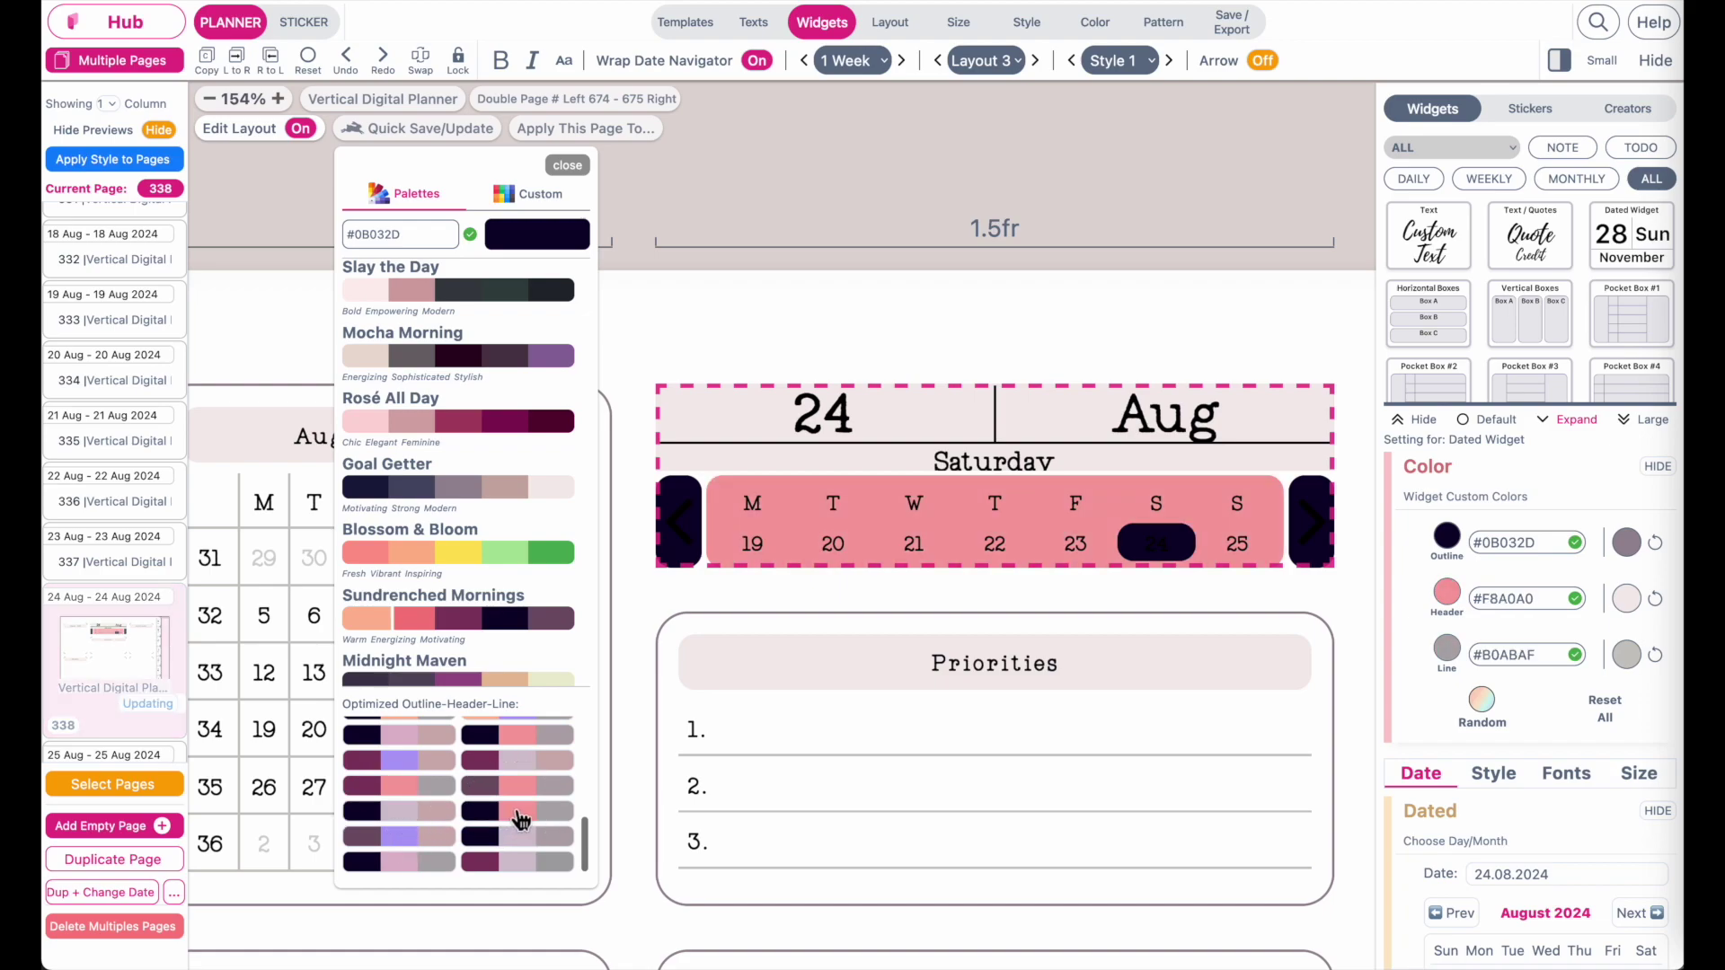
pyautogui.click(554, 735)
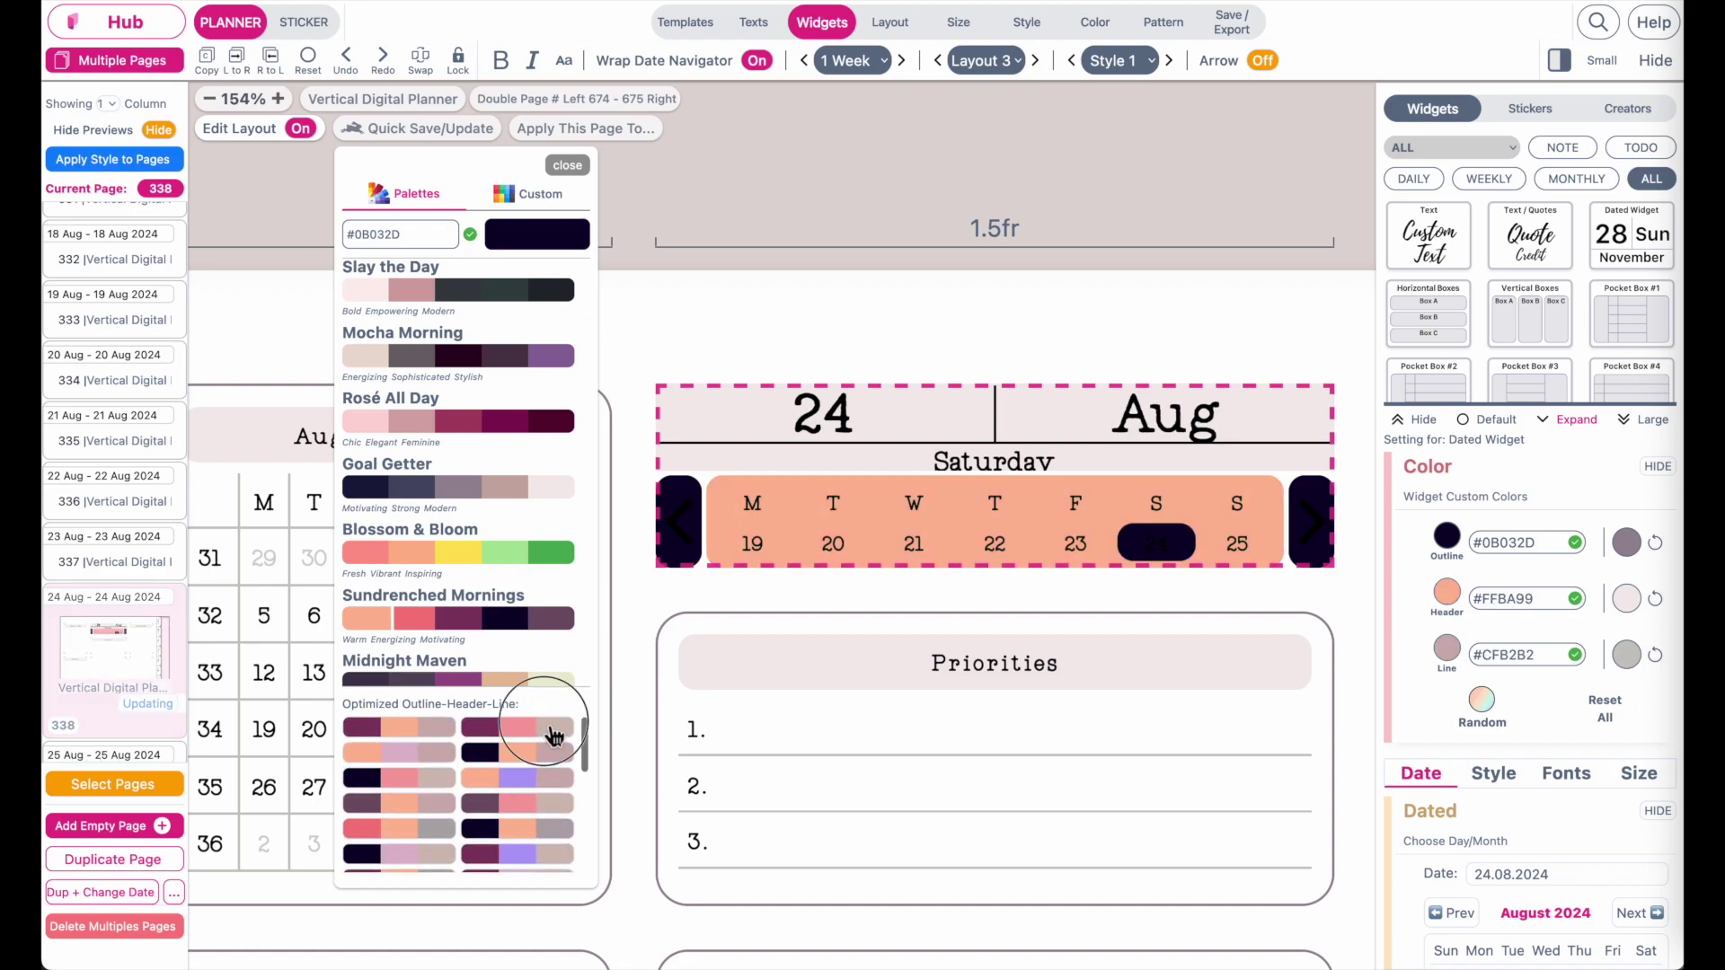
pyautogui.click(508, 552)
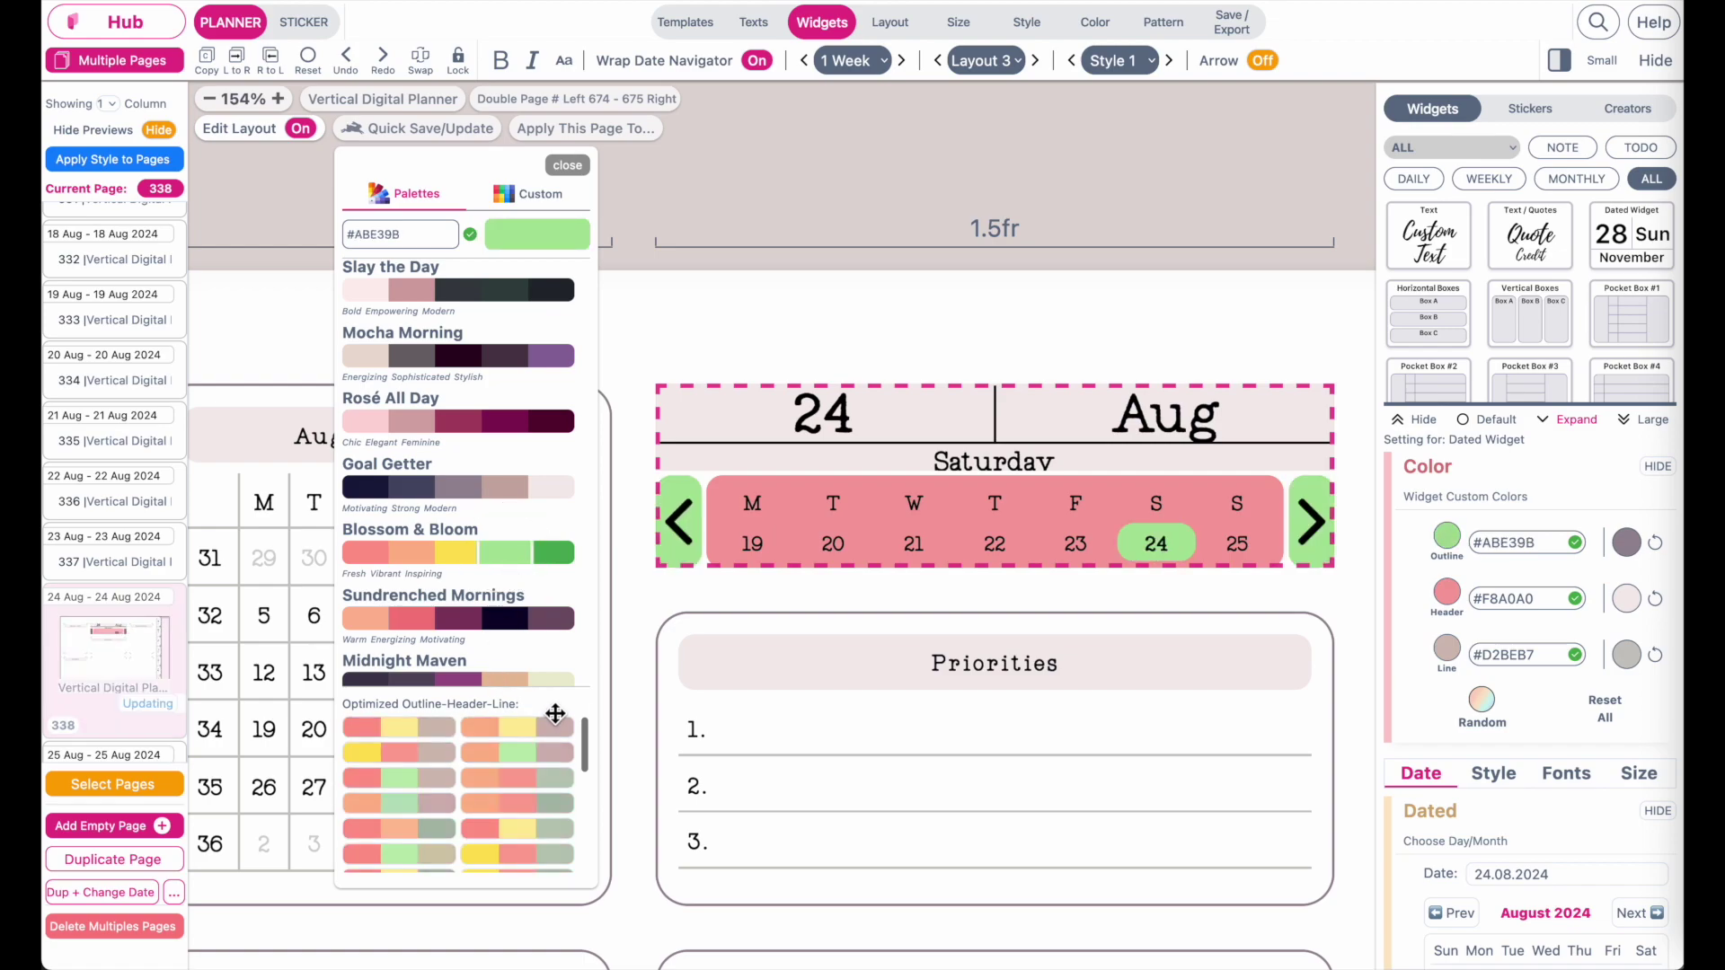
pyautogui.click(555, 725)
pyautogui.click(531, 828)
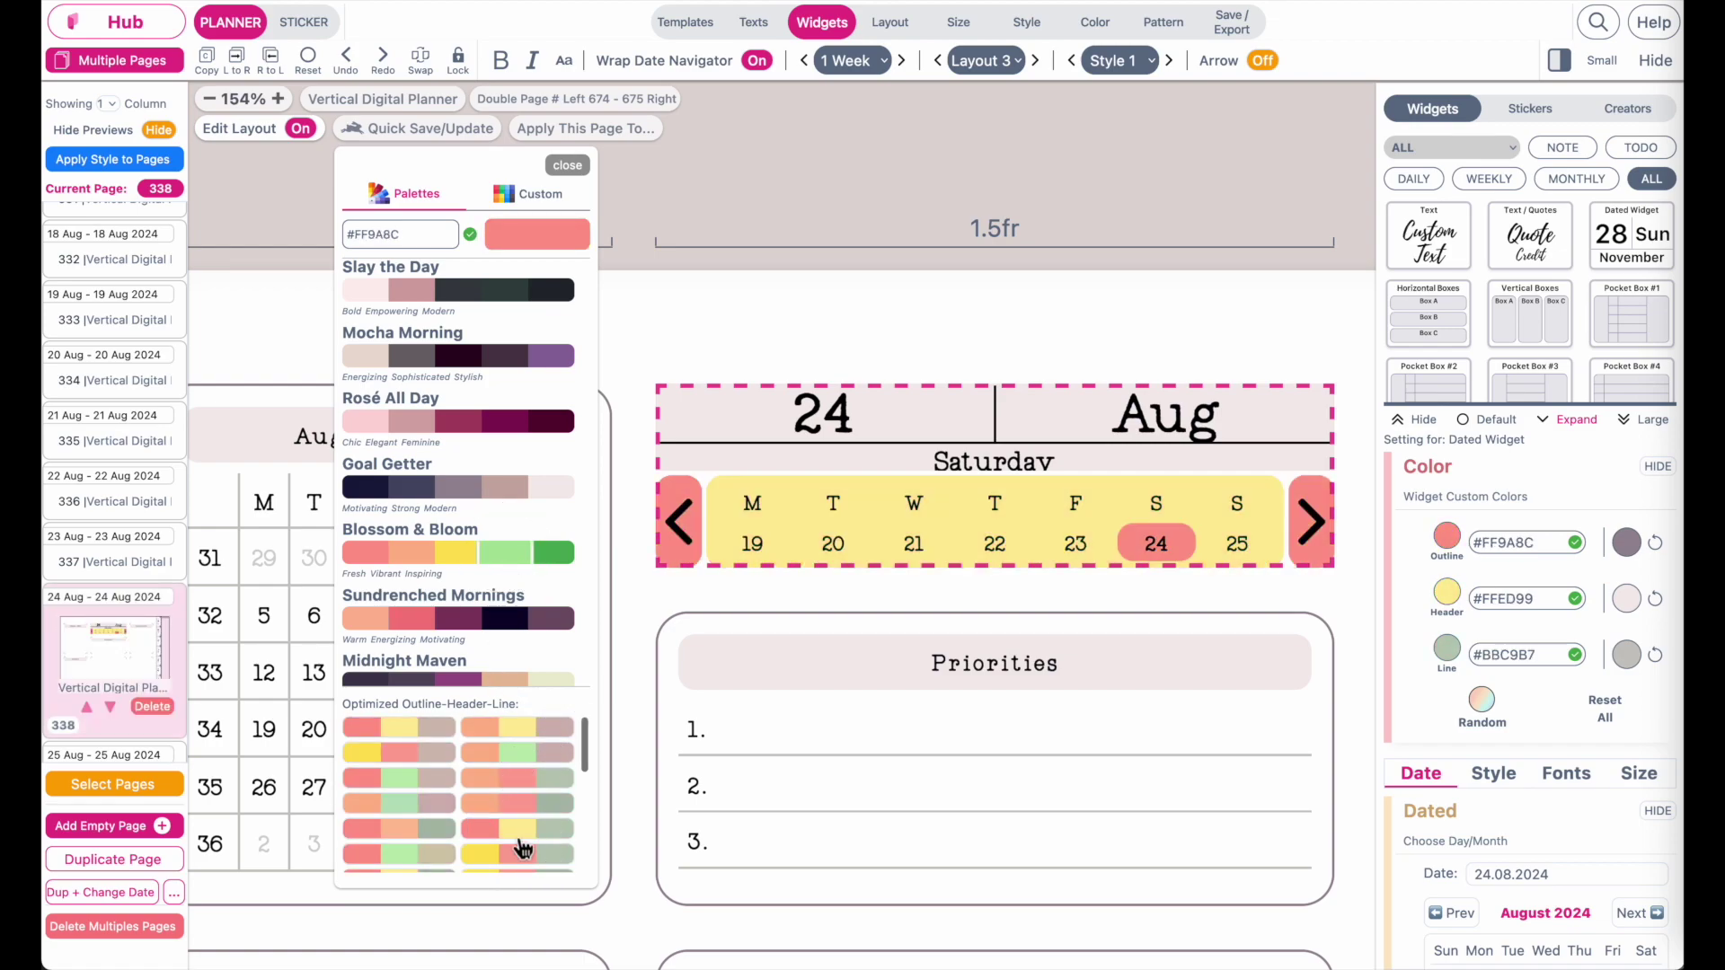
pyautogui.click(566, 167)
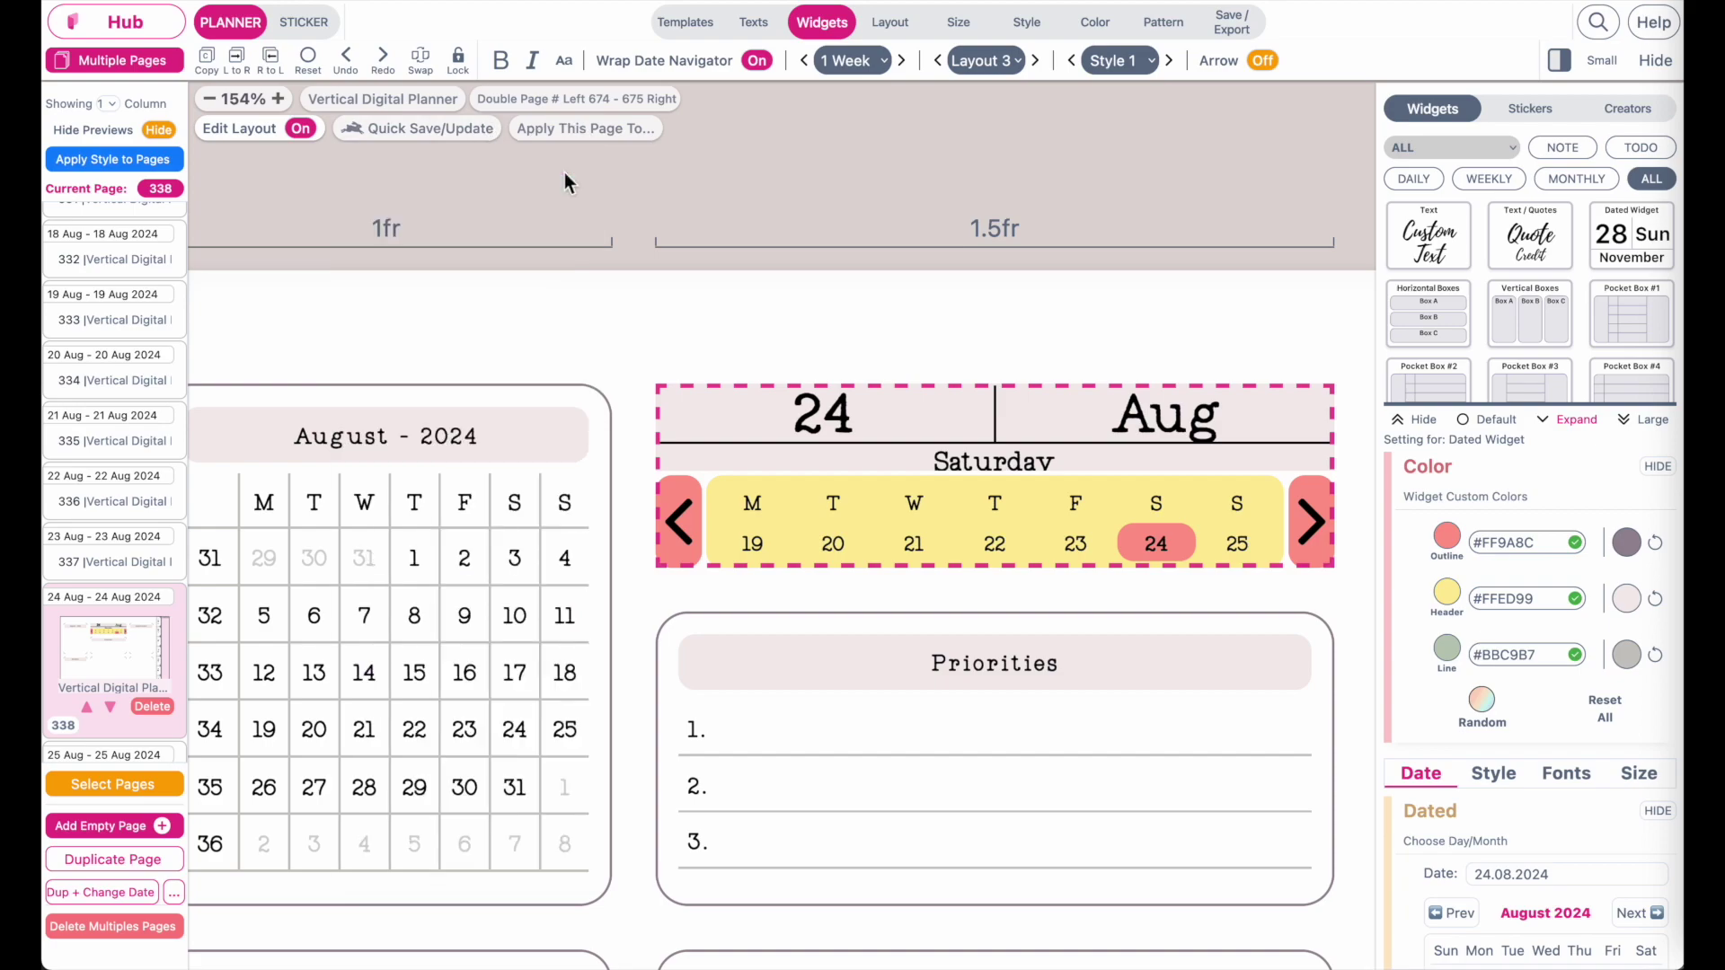
# Step: Turn off layout editing and open the date navigator's settings menu beside it
pyautogui.click(851, 126)
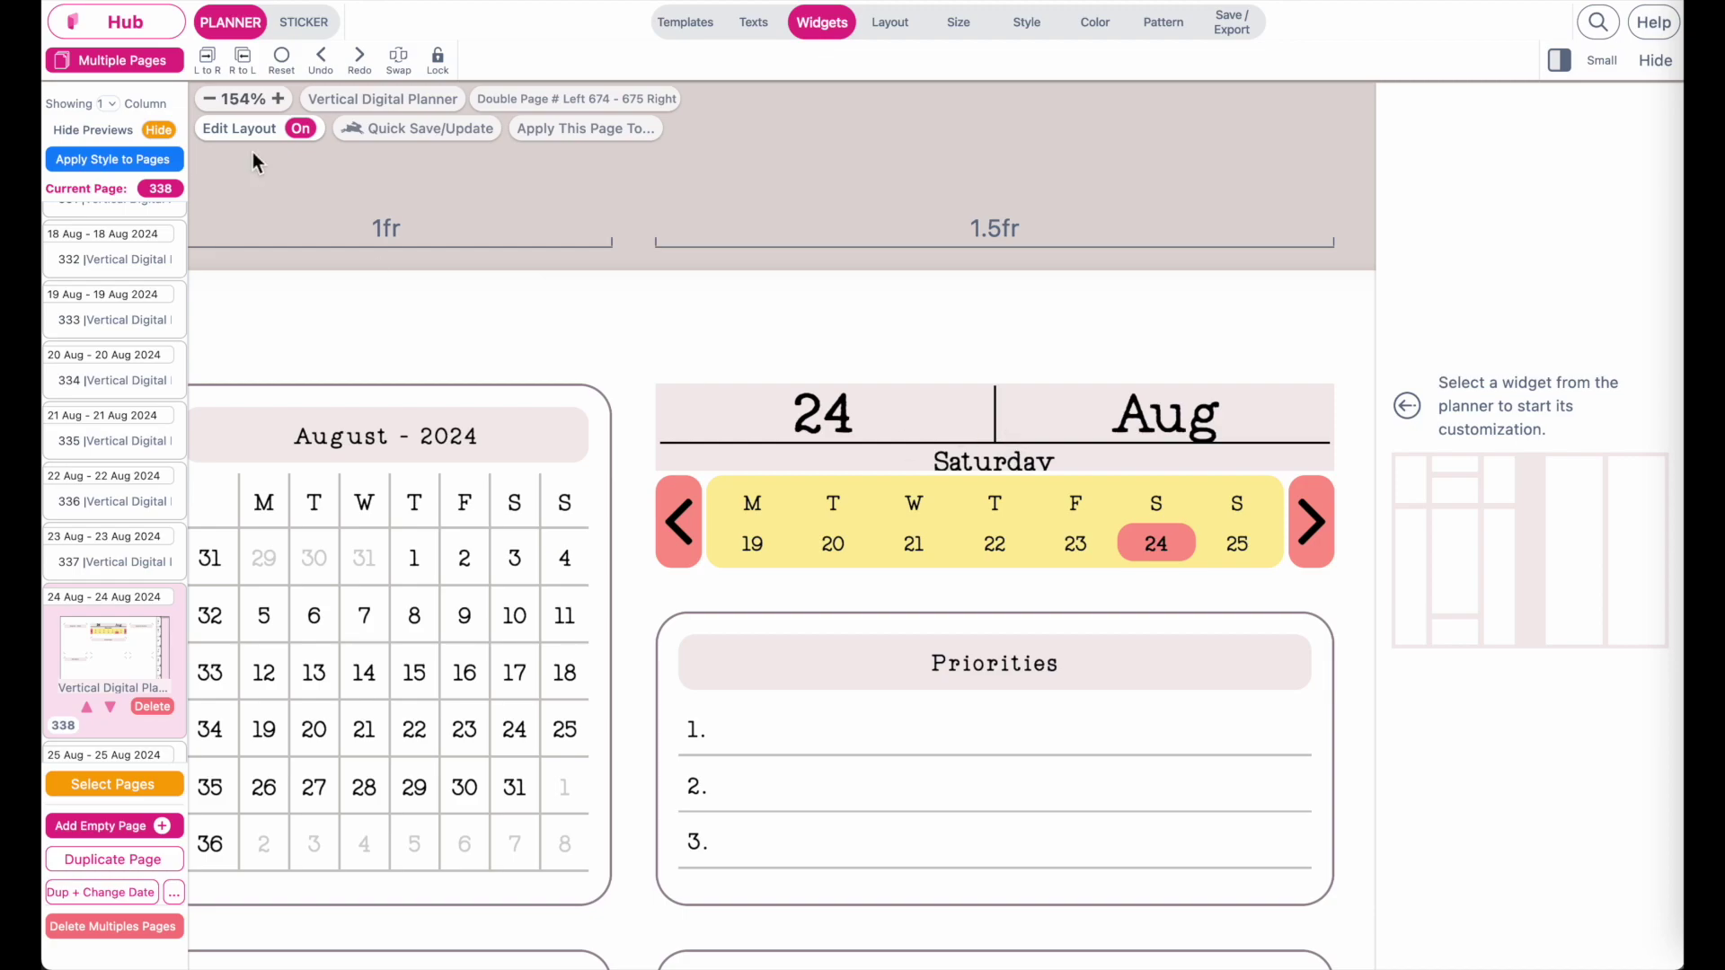
pyautogui.click(303, 130)
pyautogui.click(1000, 412)
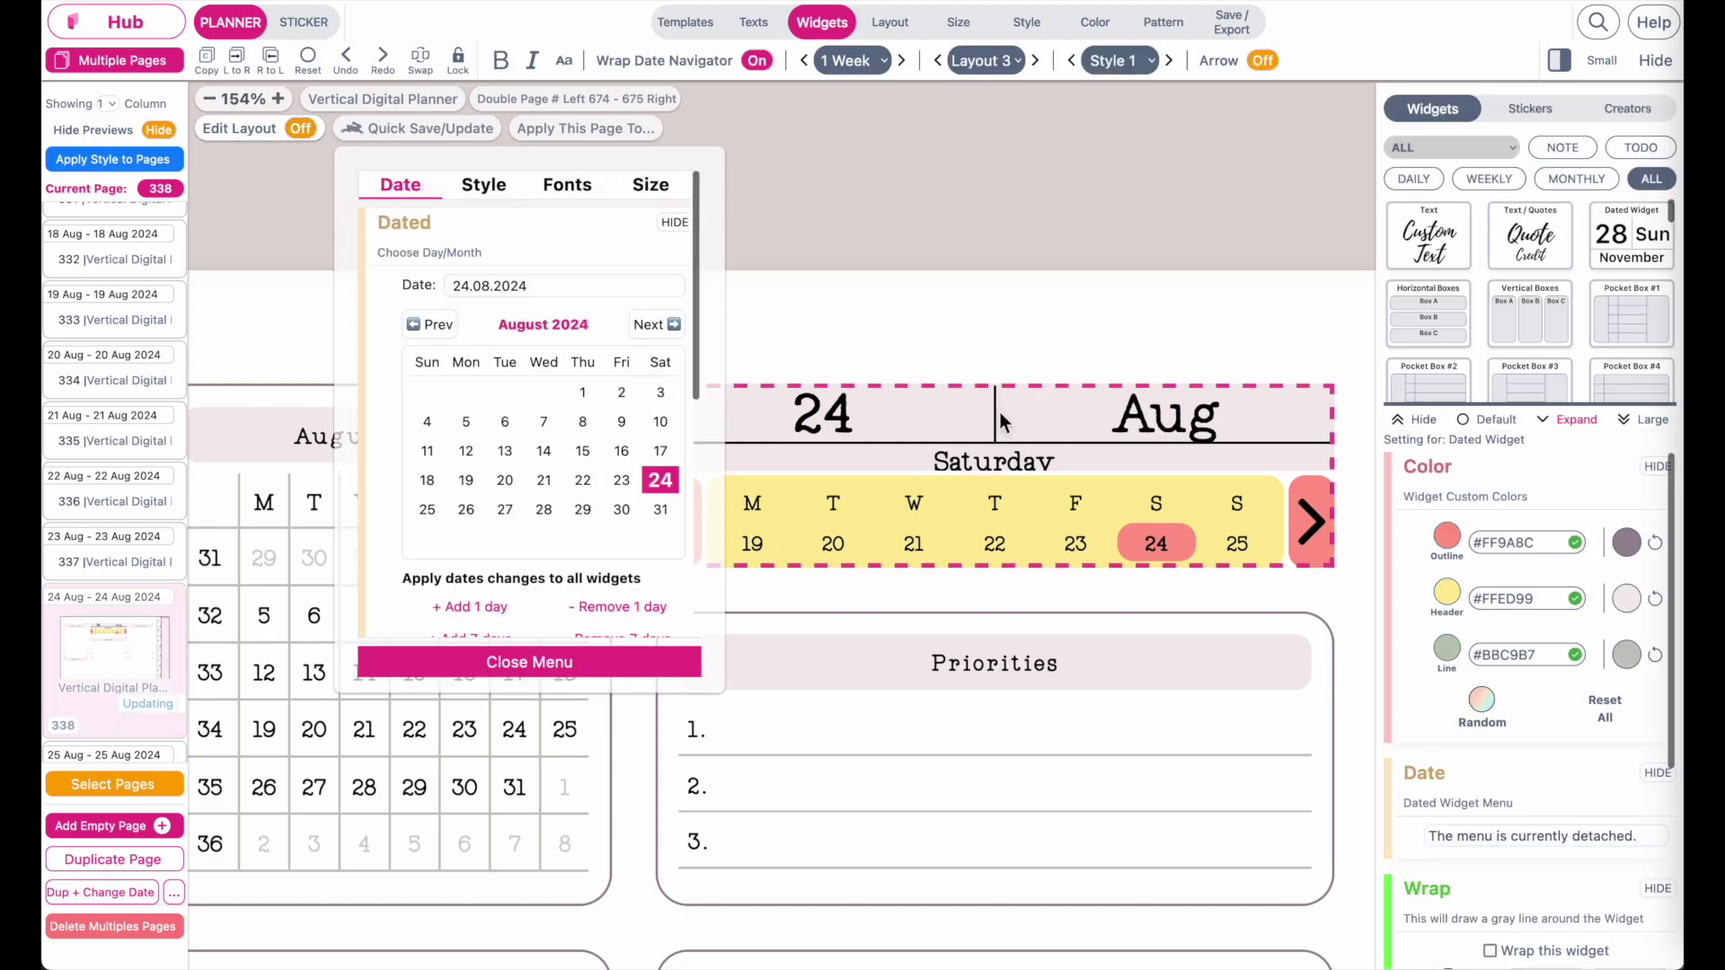
pyautogui.moveTo(712, 317); pyautogui.dragTo(637, 401)
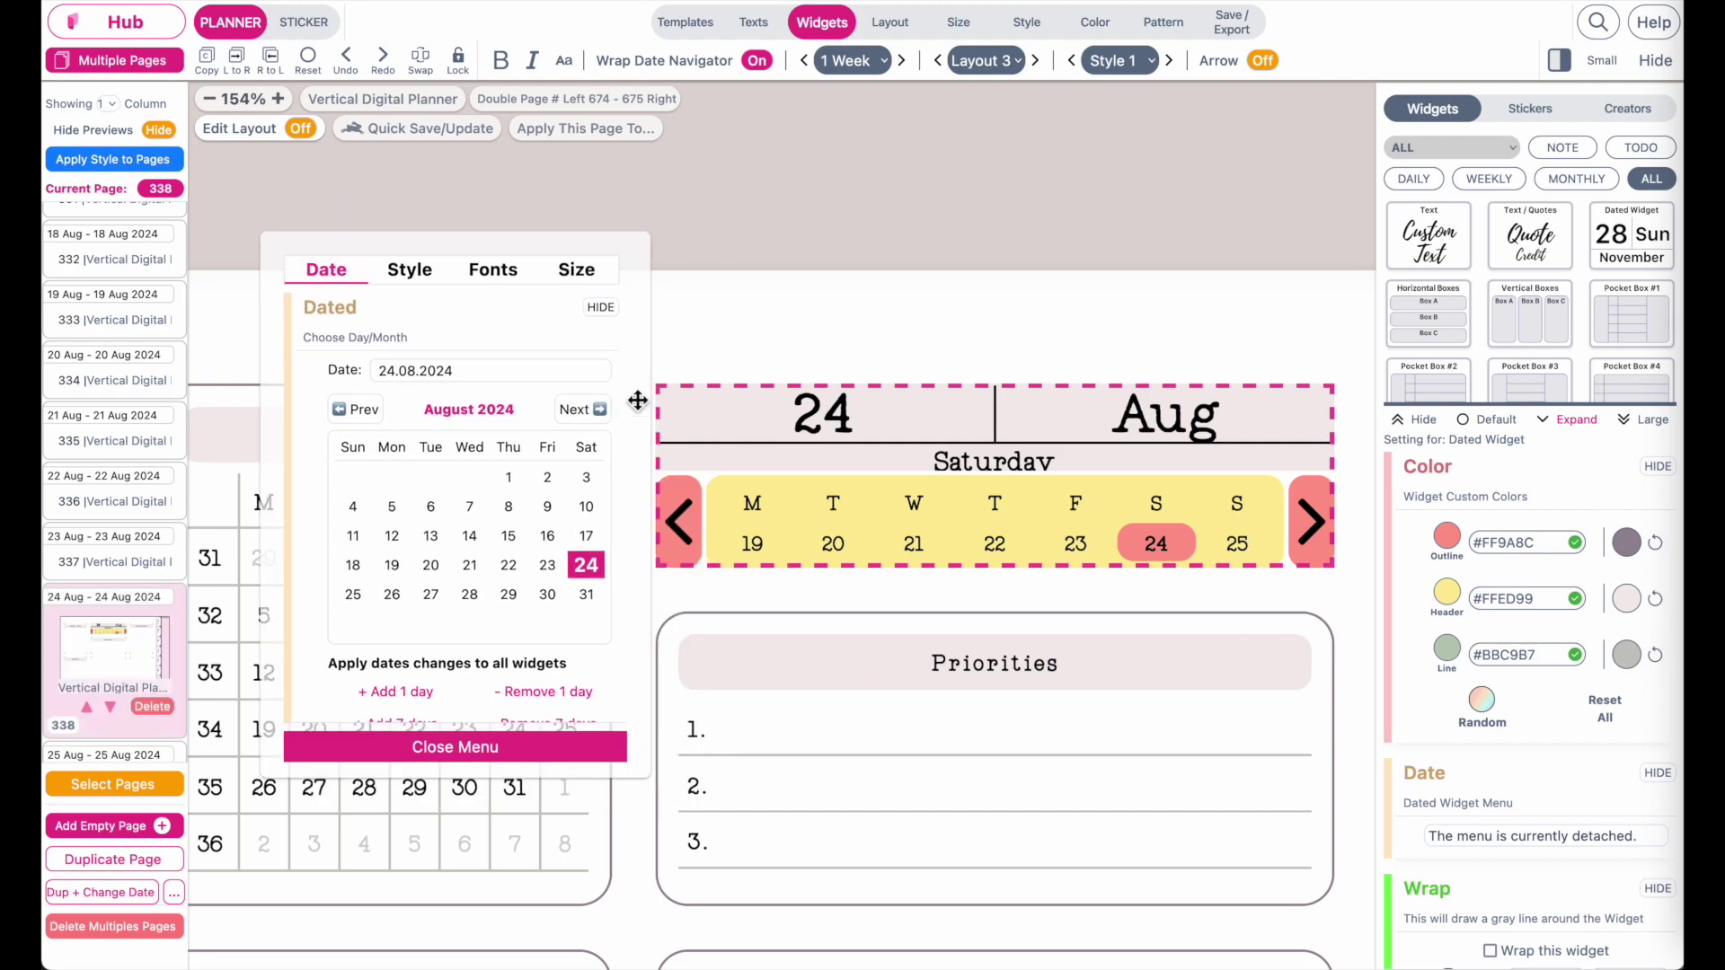
# Step: Try several header inside colours, then set it to the Snow pencil white
pyautogui.scroll(-5, 473, 552)
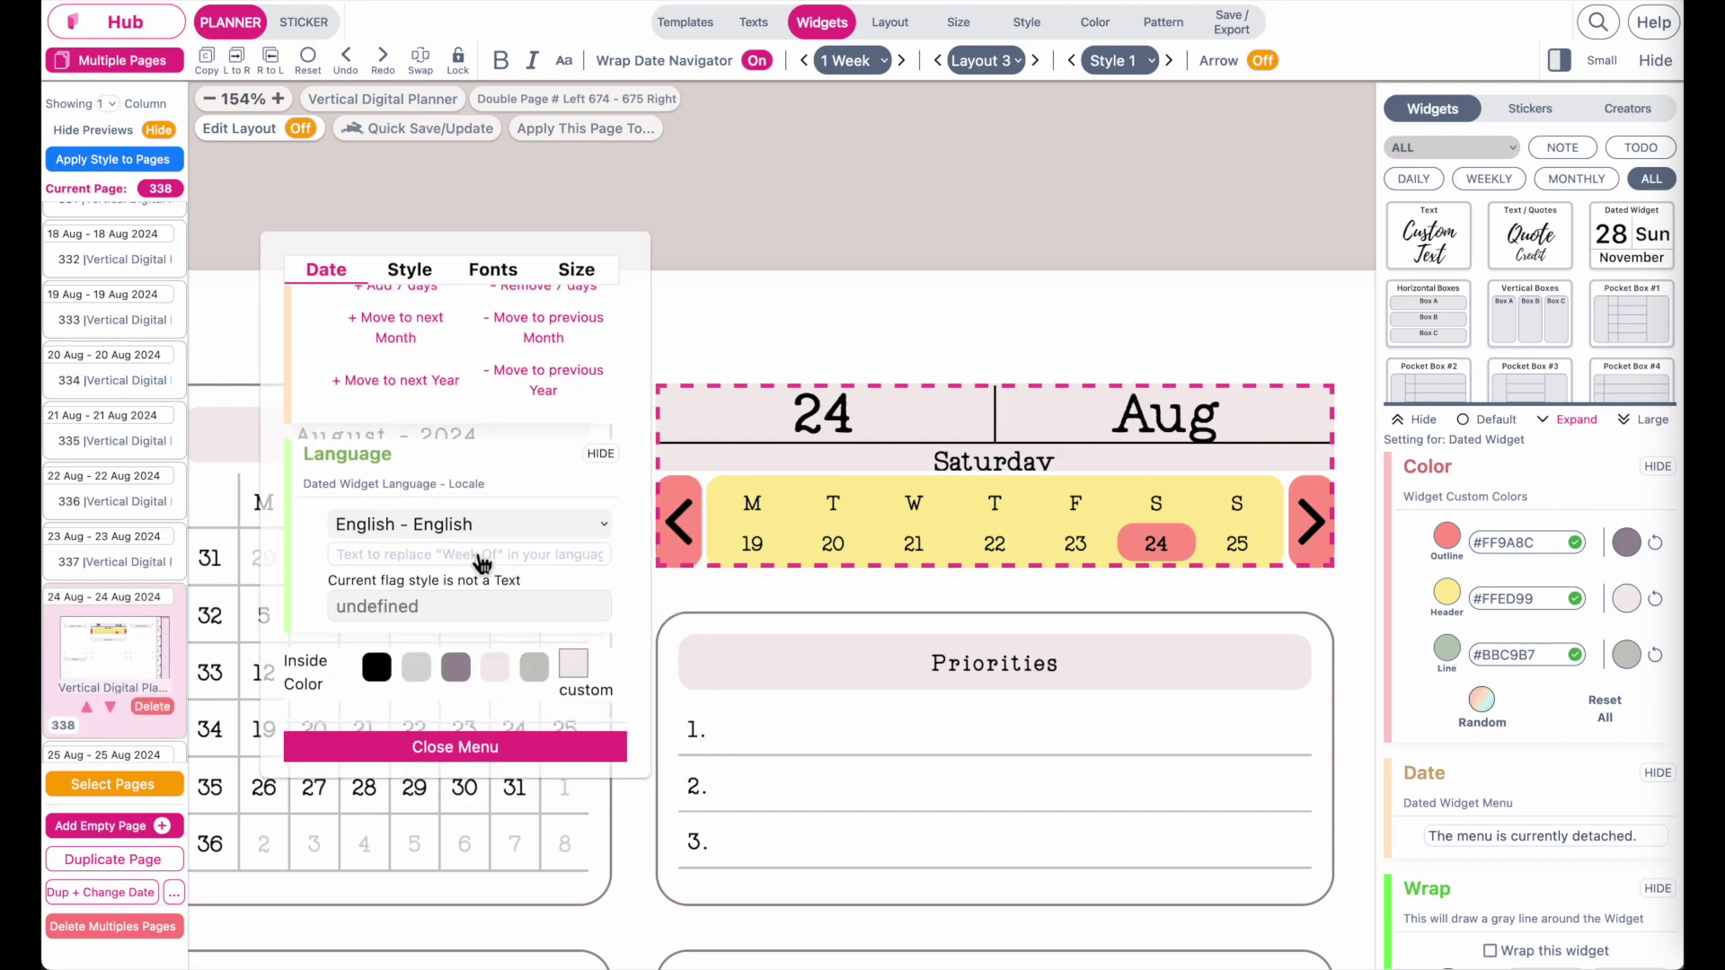
pyautogui.click(420, 692)
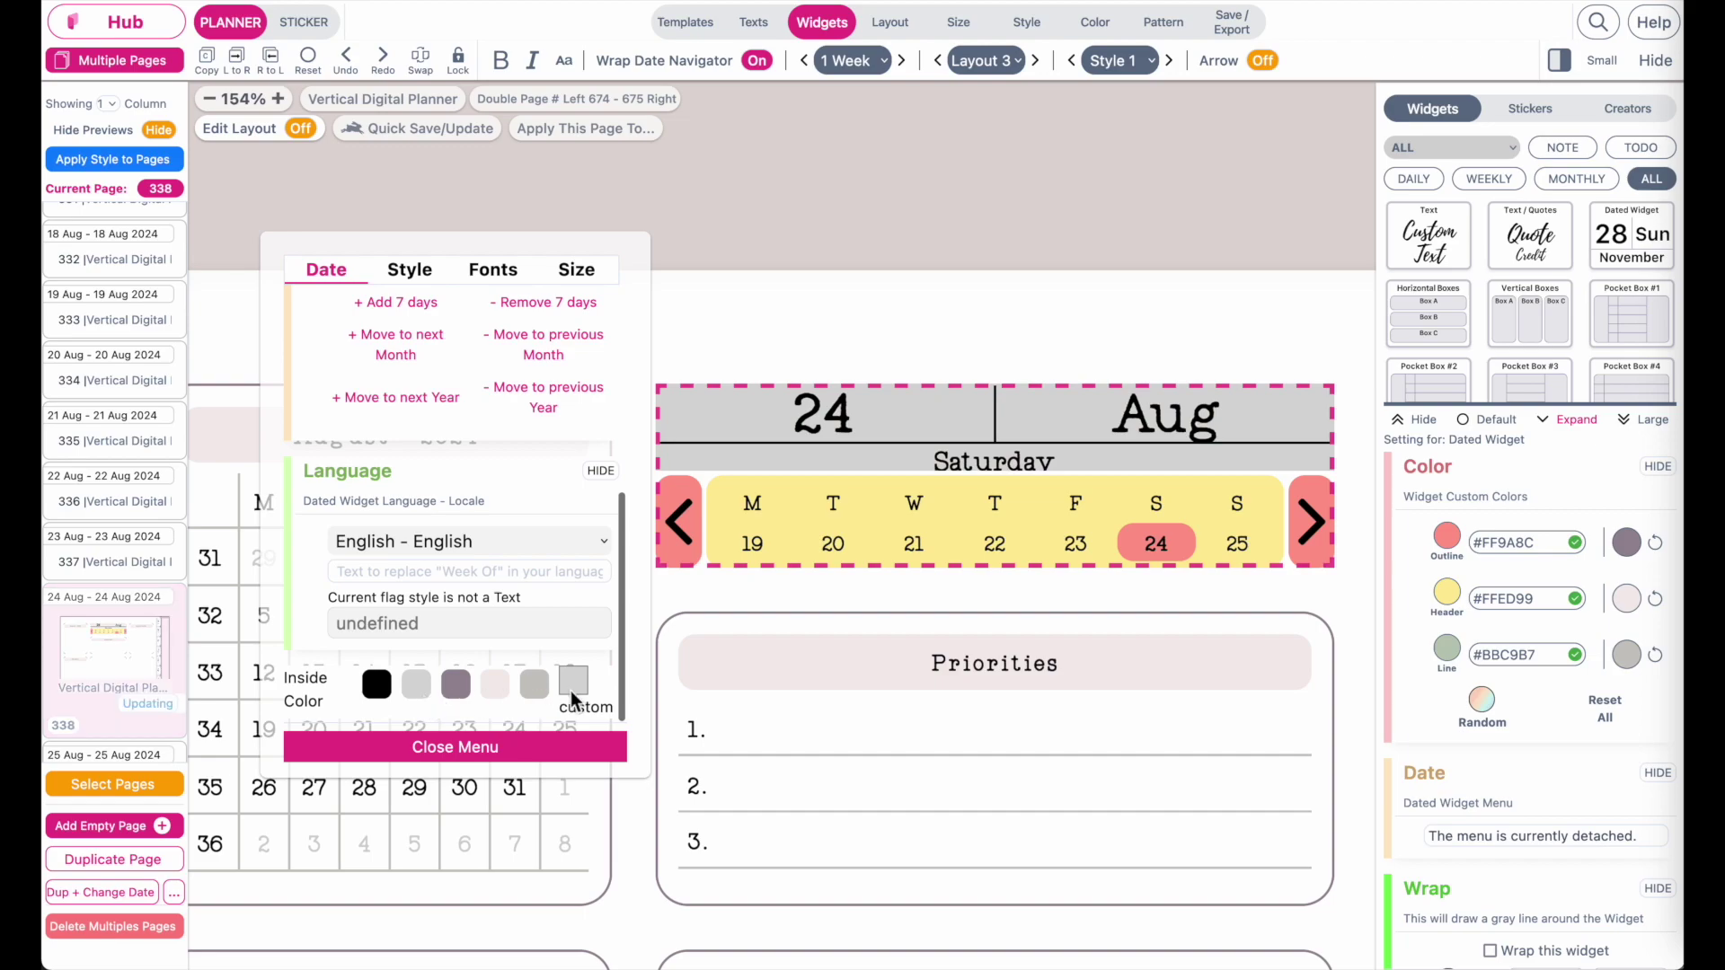
pyautogui.scroll(-1, 342, 351)
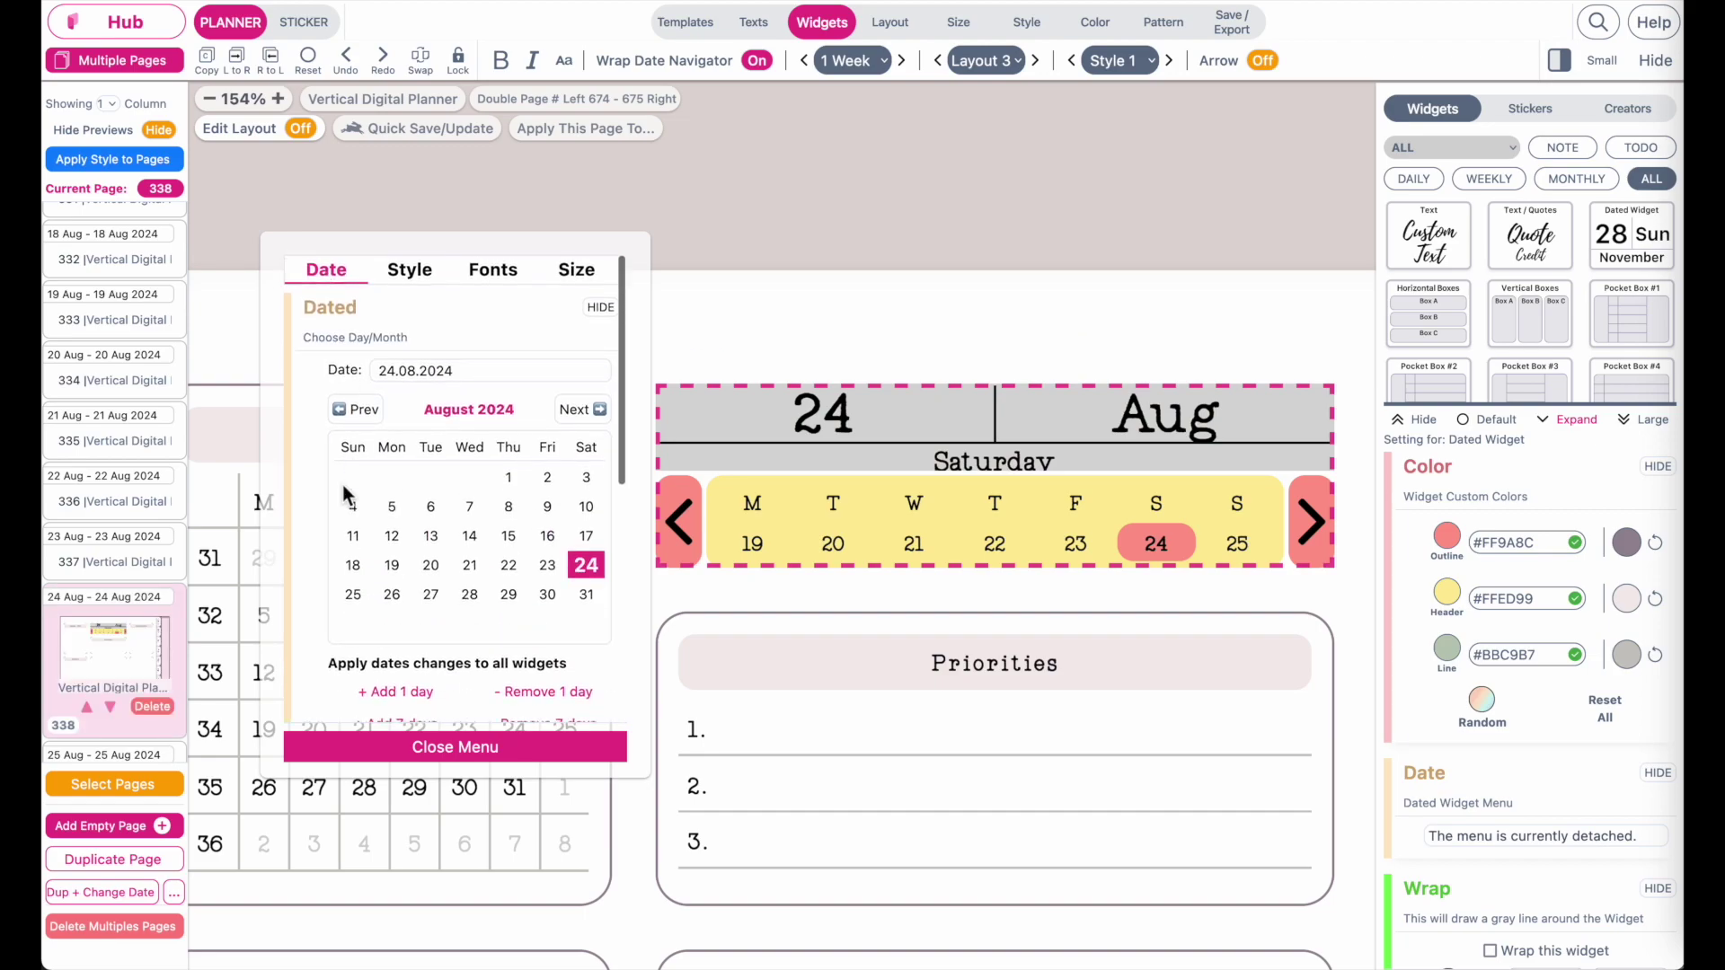
pyautogui.scroll(-4, 342, 483)
pyautogui.scroll(1, 342, 483)
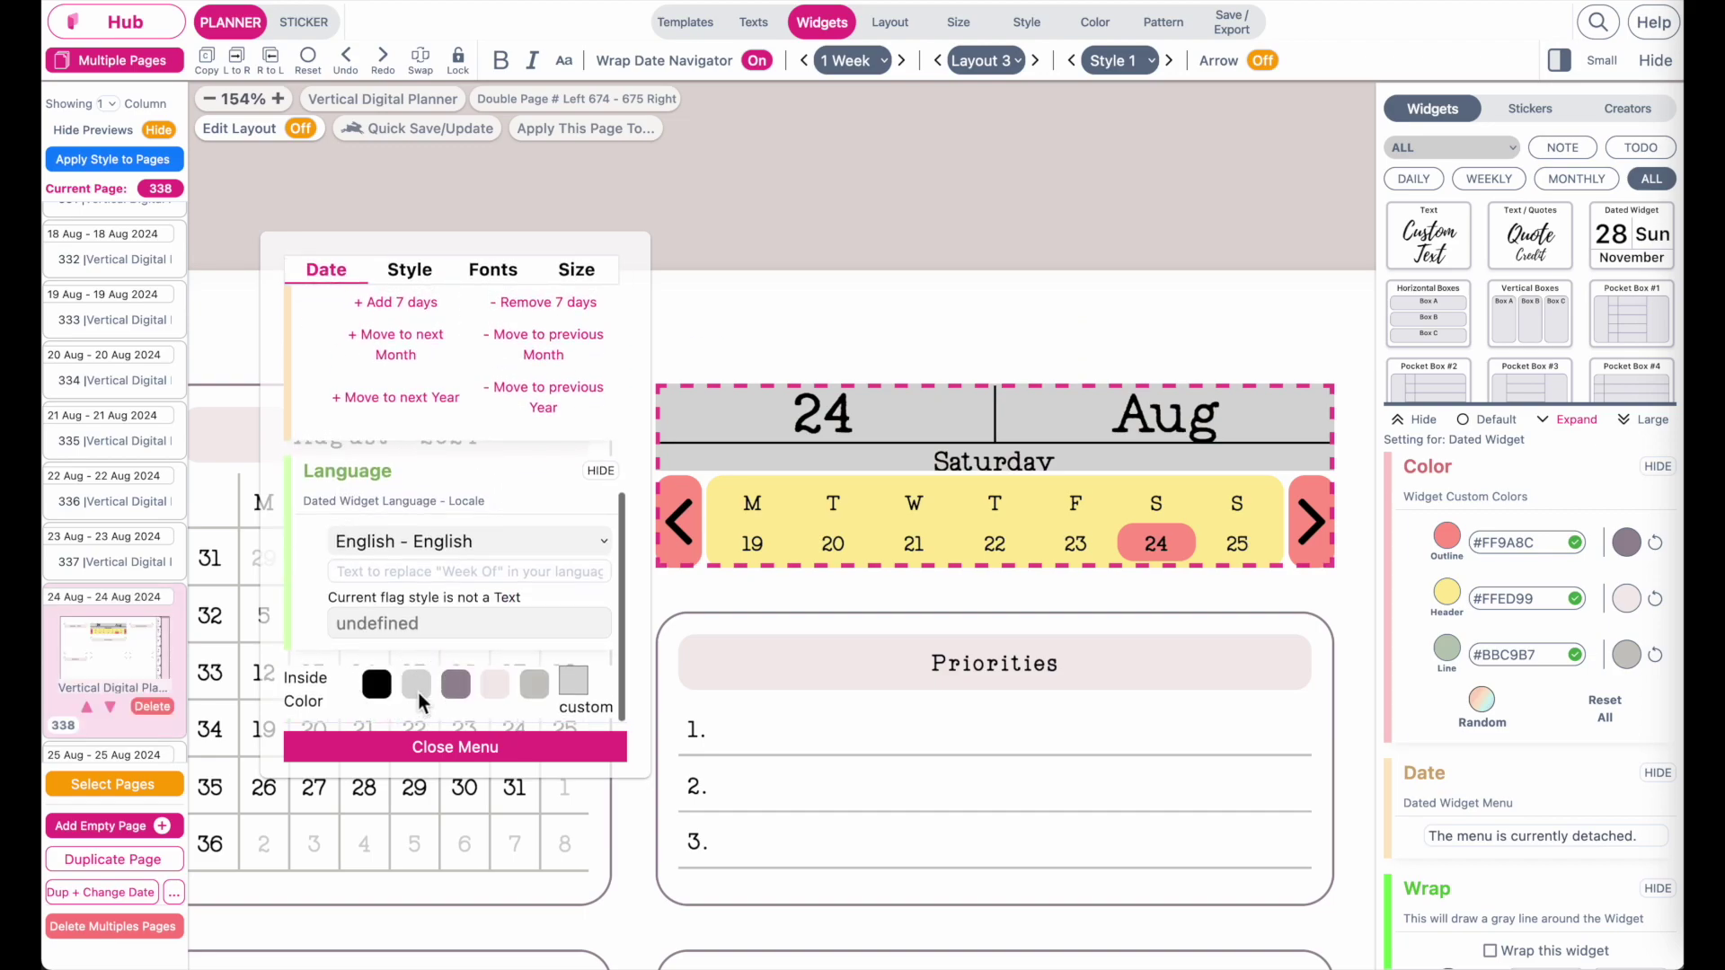
pyautogui.click(455, 684)
pyautogui.click(494, 685)
pyautogui.click(534, 687)
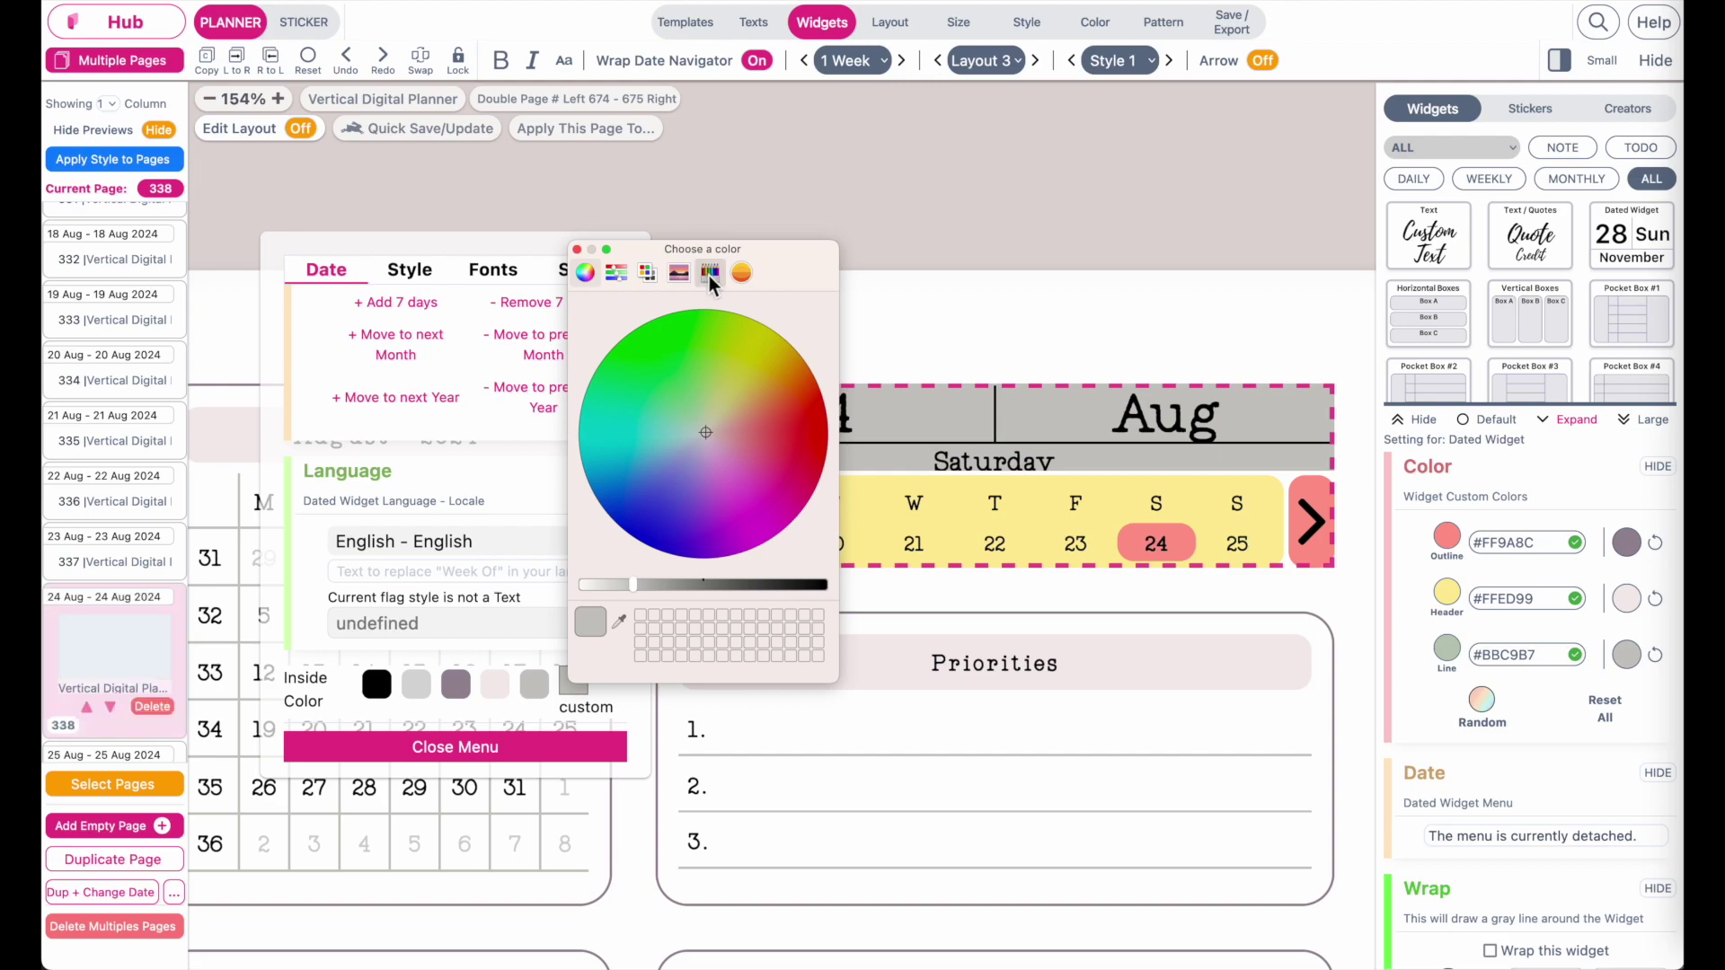
pyautogui.click(710, 271)
pyautogui.click(817, 350)
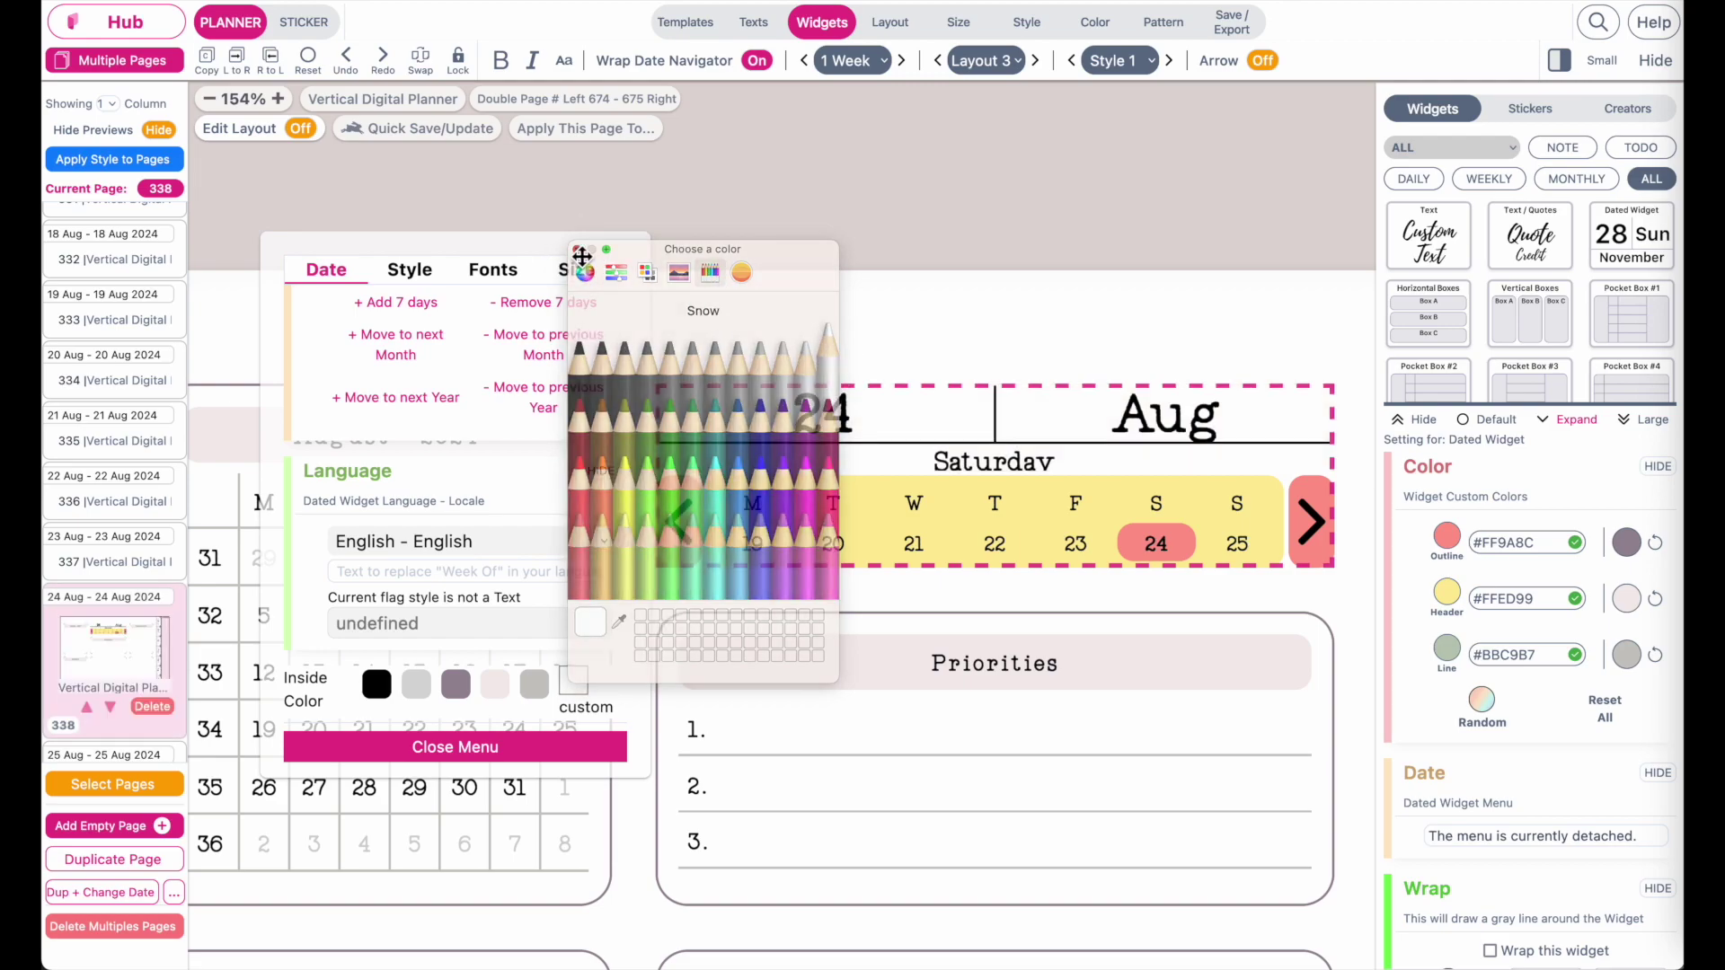
pyautogui.click(577, 249)
# Step: Switch the date header to the '24 | Saturday' layout with font size 27
pyautogui.click(412, 272)
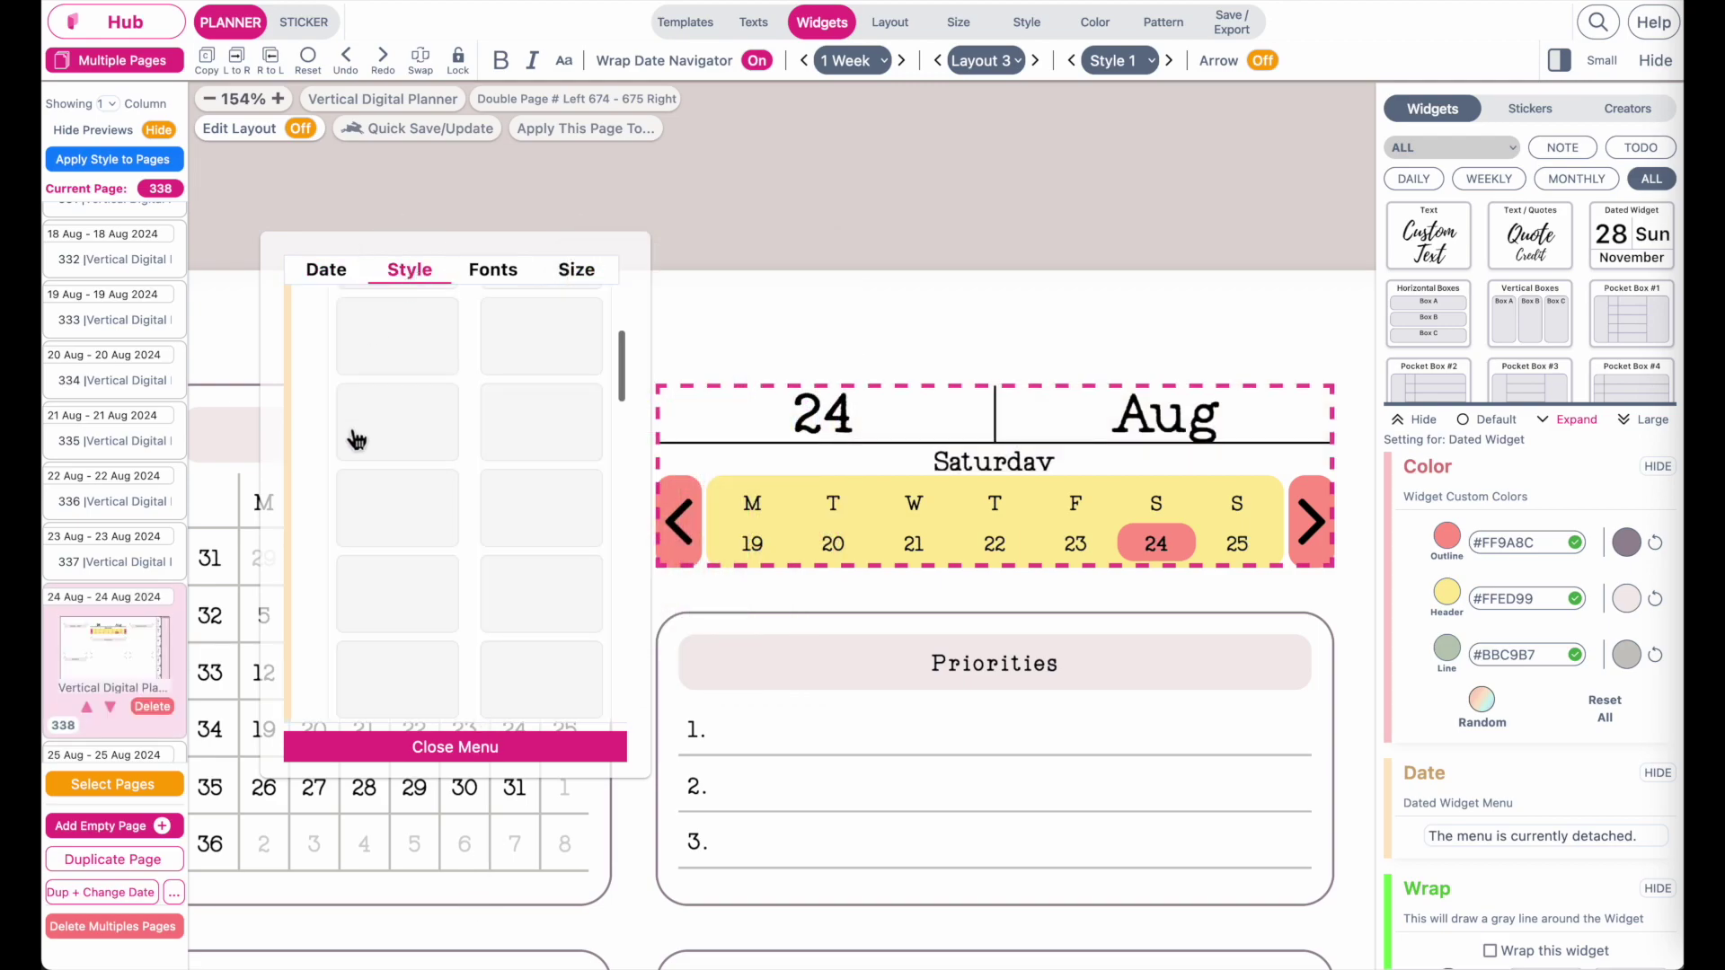
pyautogui.scroll(5, 360, 449)
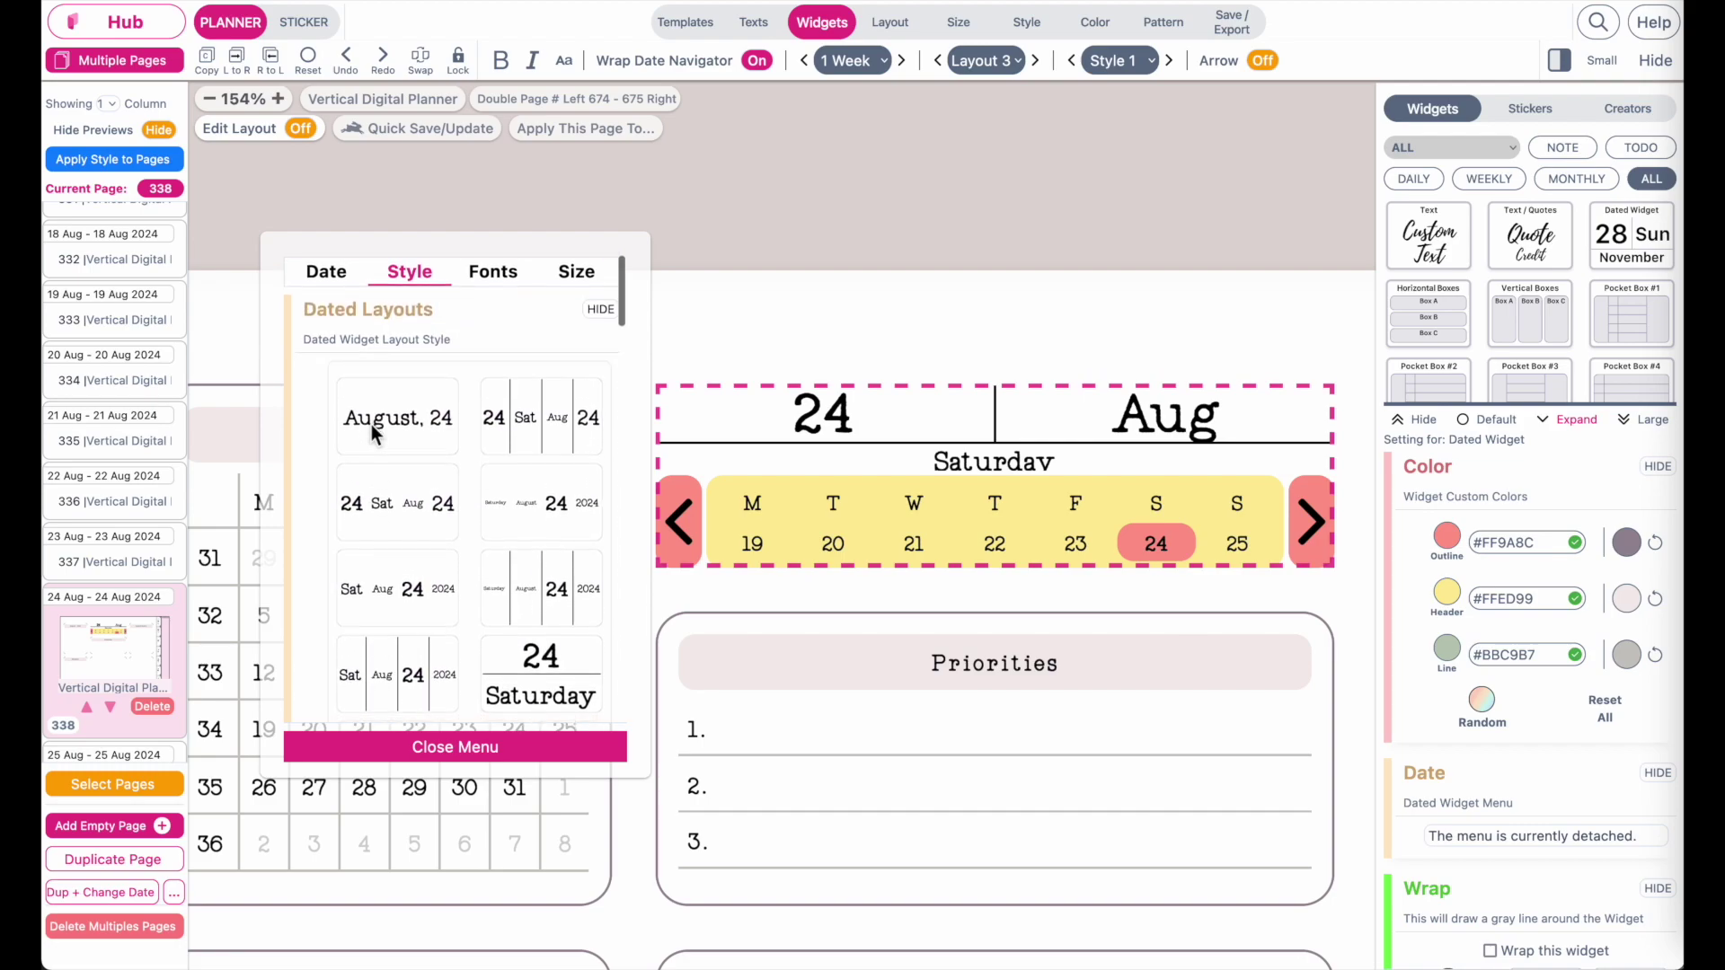
pyautogui.click(370, 424)
pyautogui.scroll(-10, 425, 680)
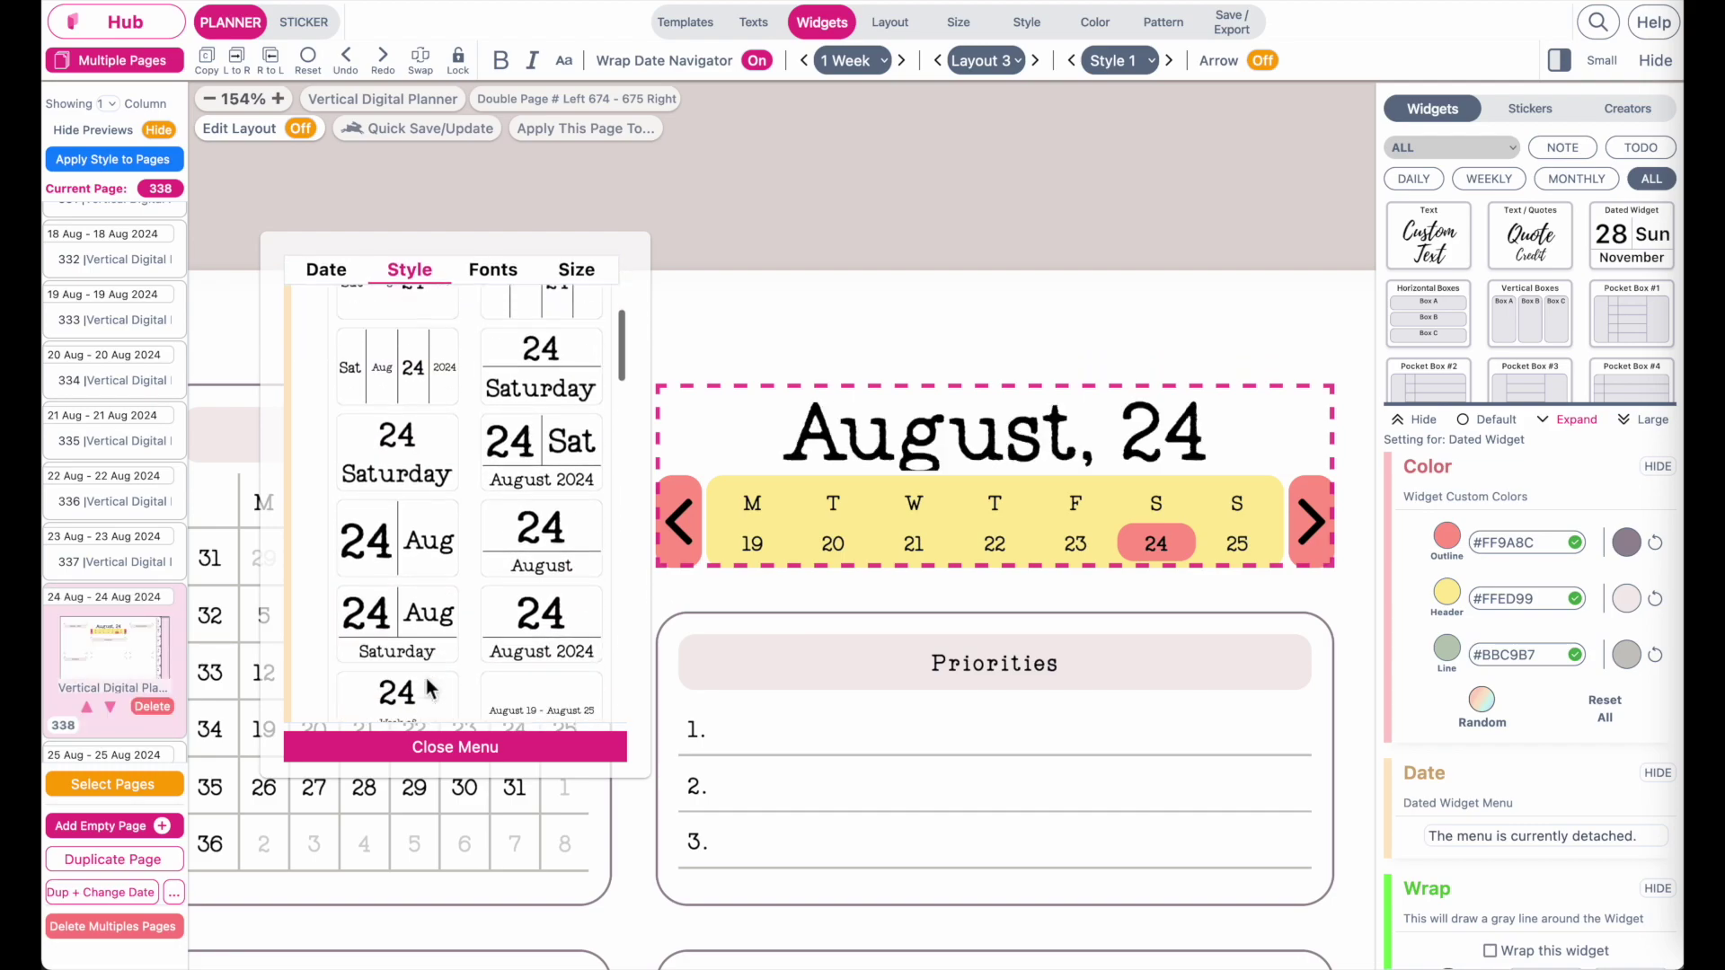
pyautogui.scroll(-5, 428, 688)
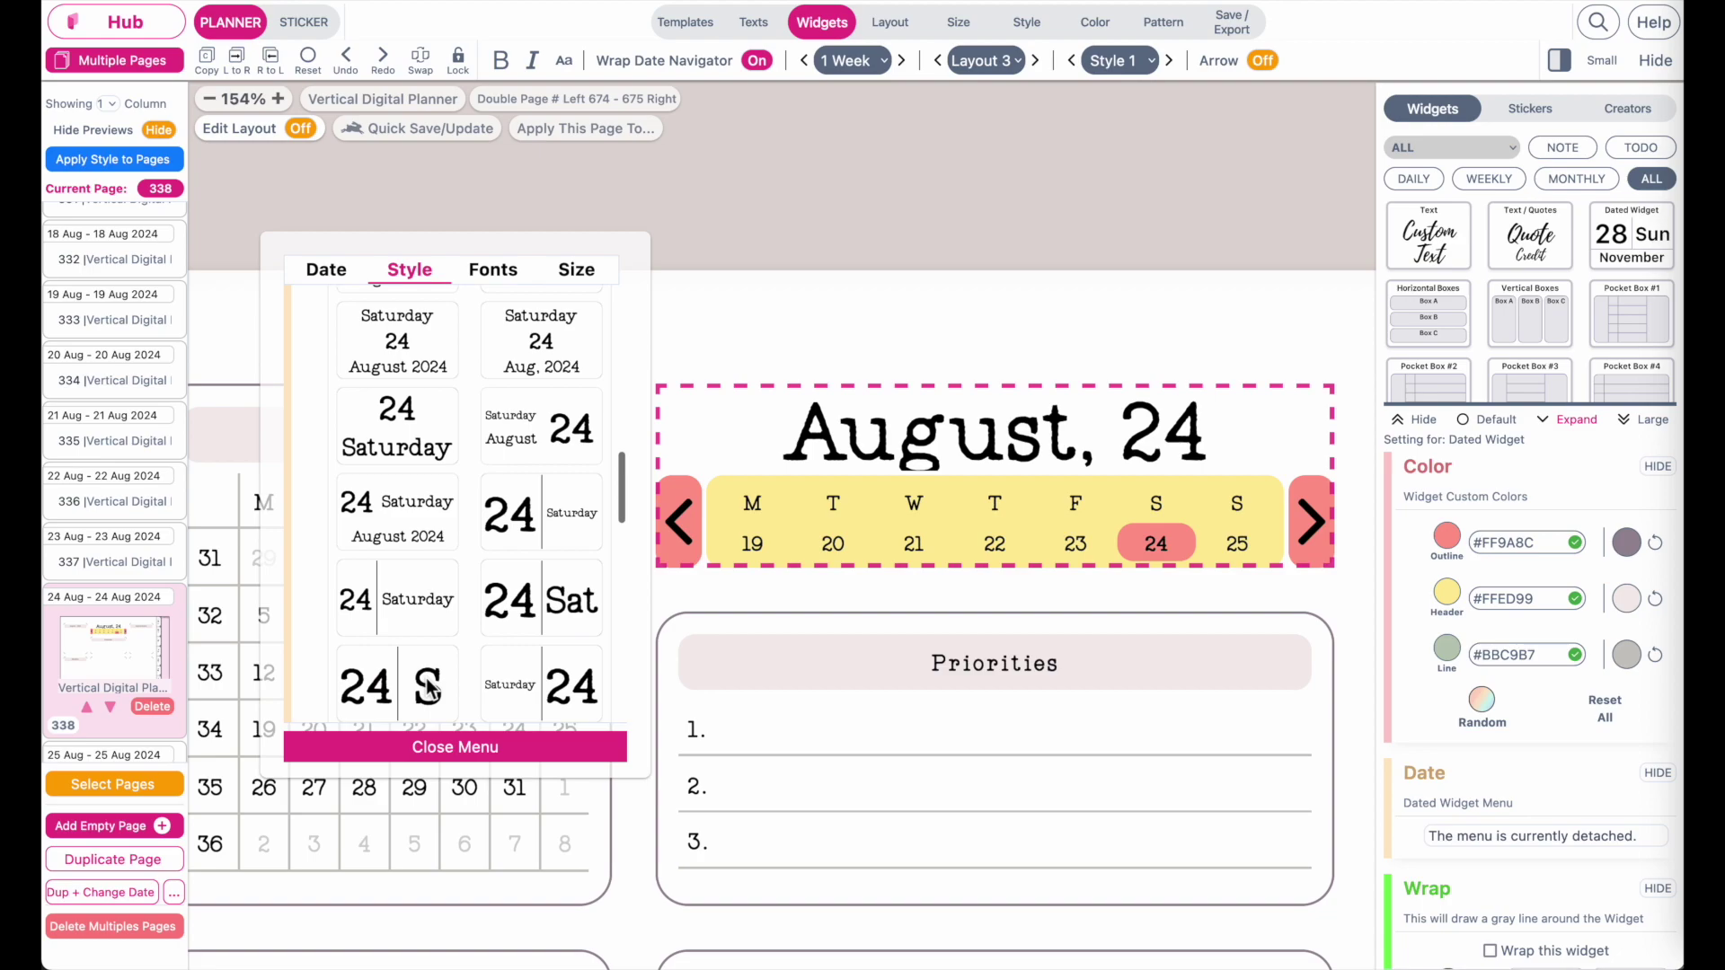
pyautogui.click(394, 604)
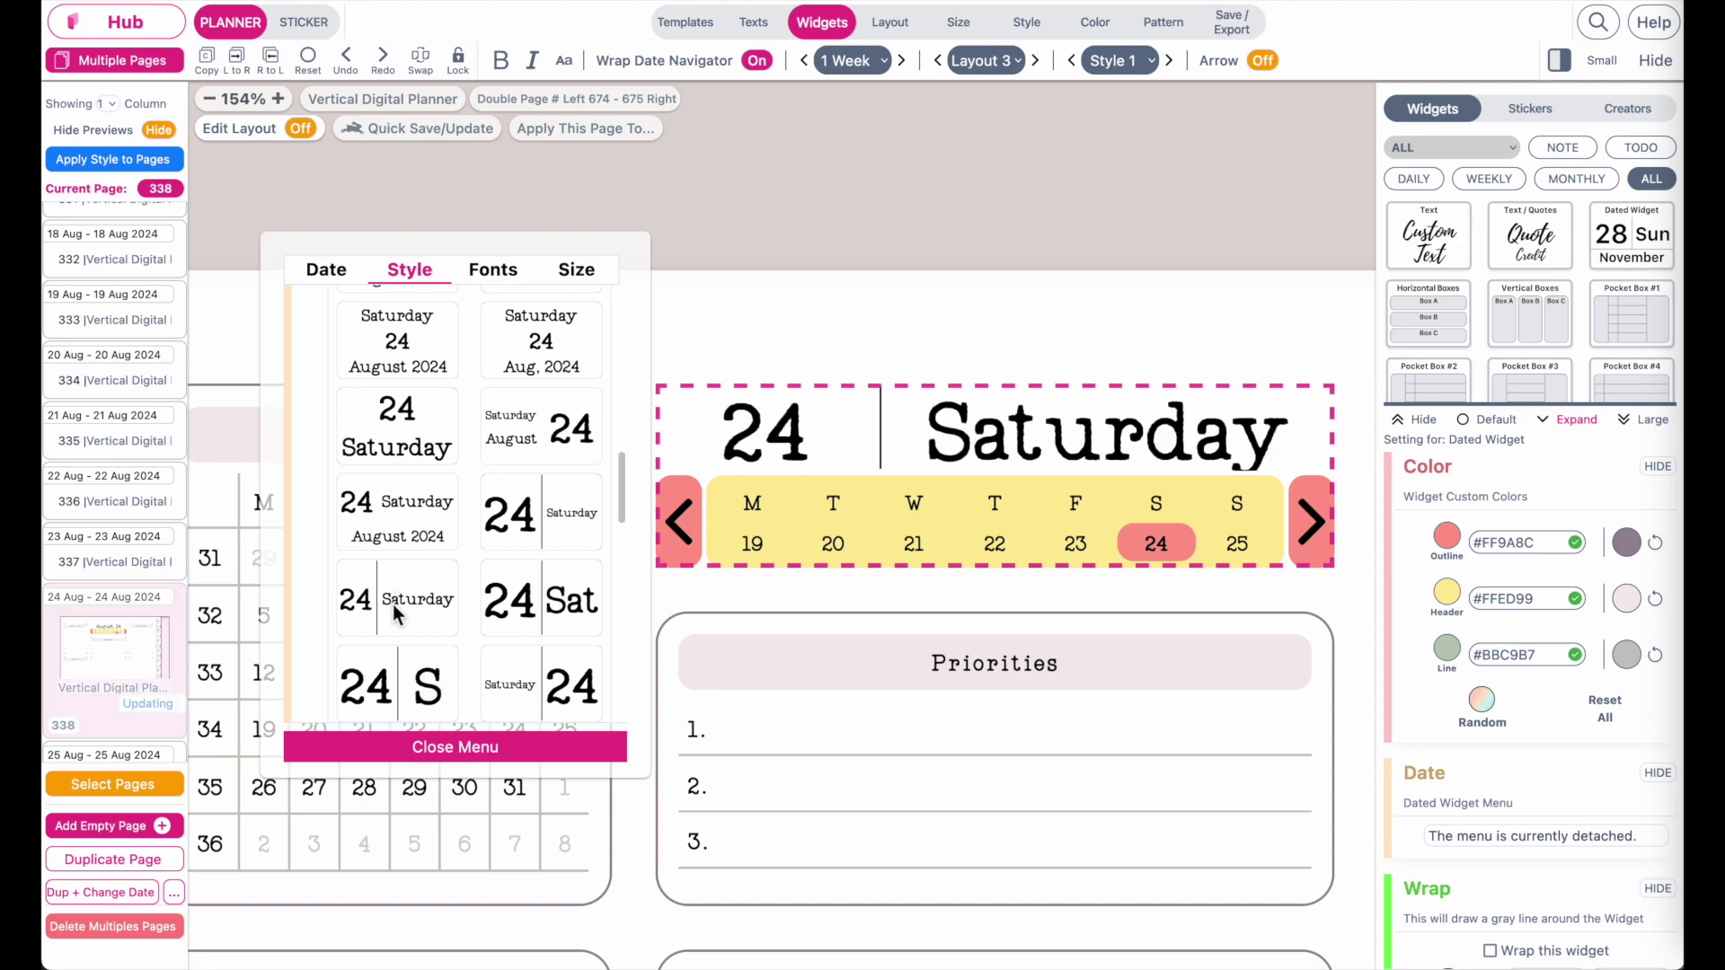
pyautogui.click(493, 270)
pyautogui.moveTo(400, 410)
pyautogui.mouseDown()
pyautogui.moveTo(384, 412)
pyautogui.moveTo(409, 424)
pyautogui.mouseUp()
# Step: Make the divider line grey and close the floating widget settings
pyautogui.click(419, 275)
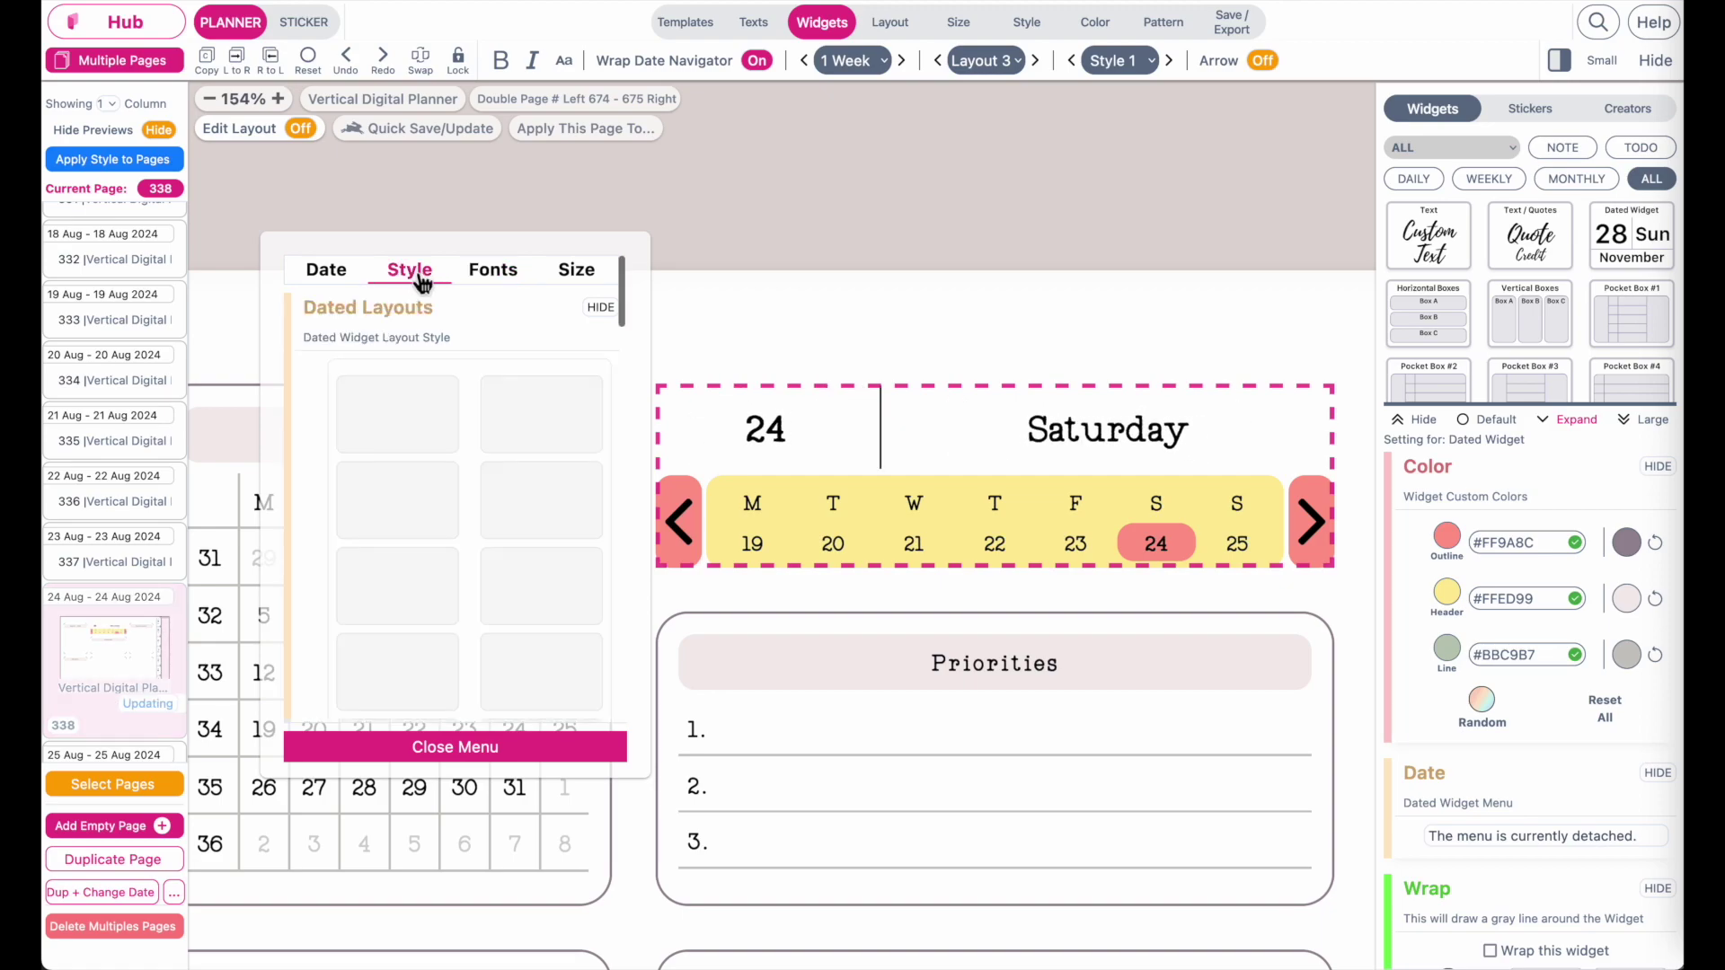
pyautogui.scroll(-5, 485, 632)
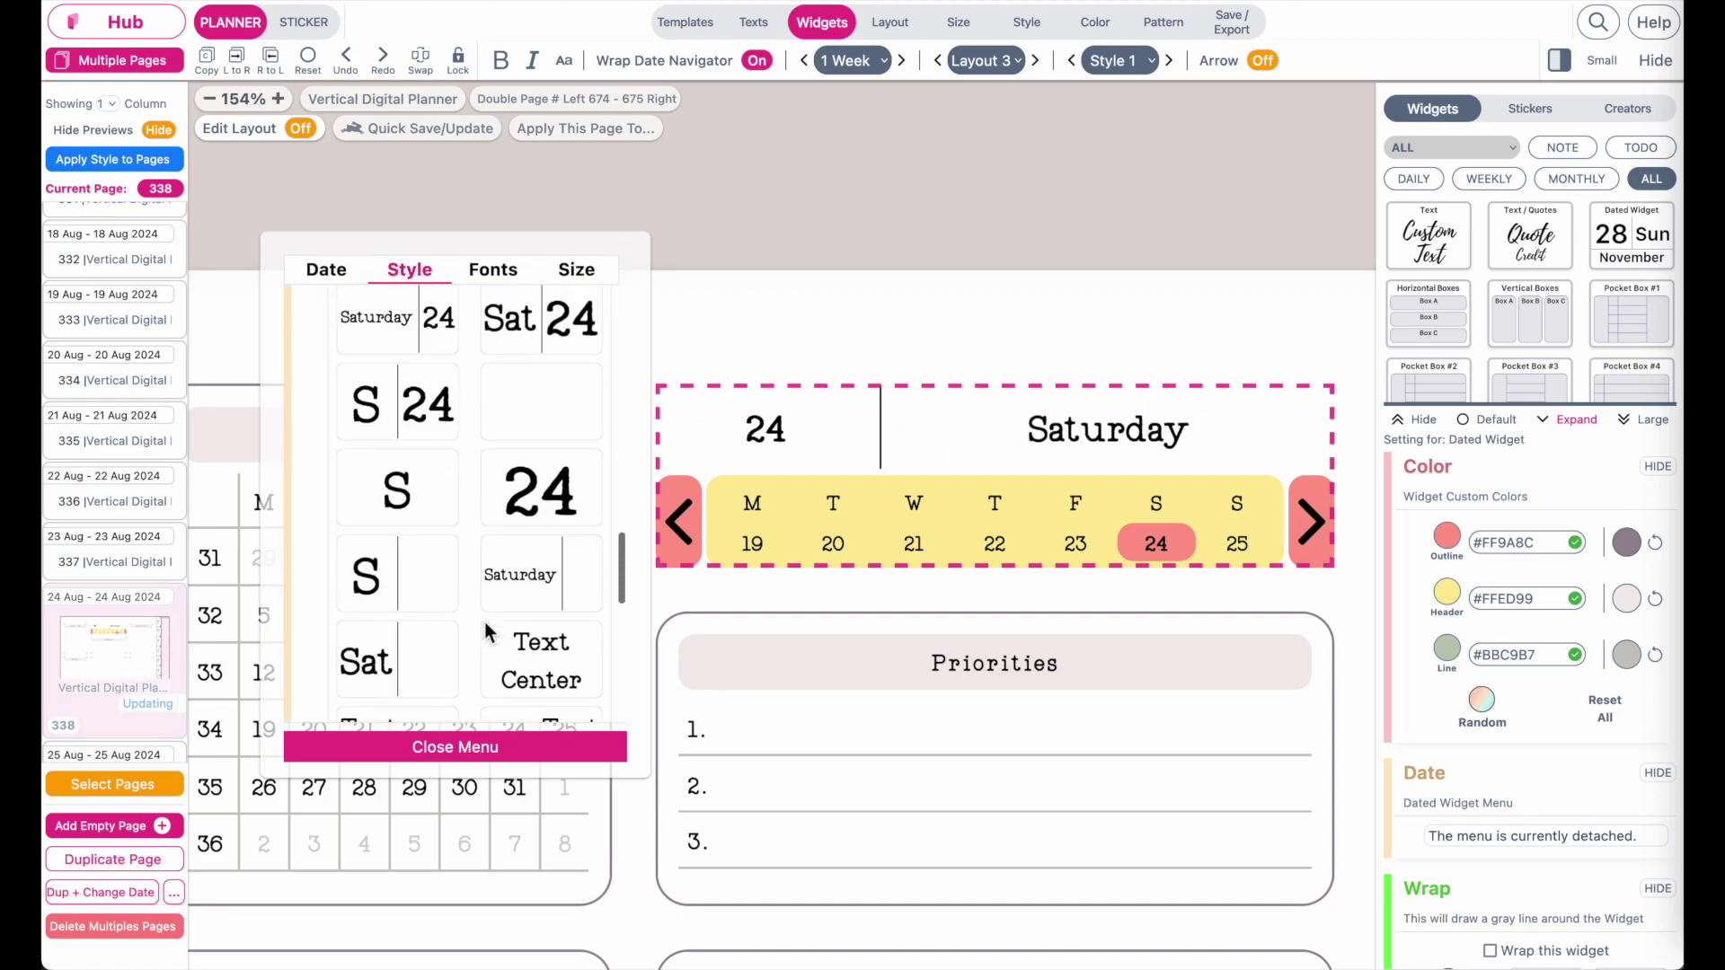
pyautogui.scroll(-10, 485, 631)
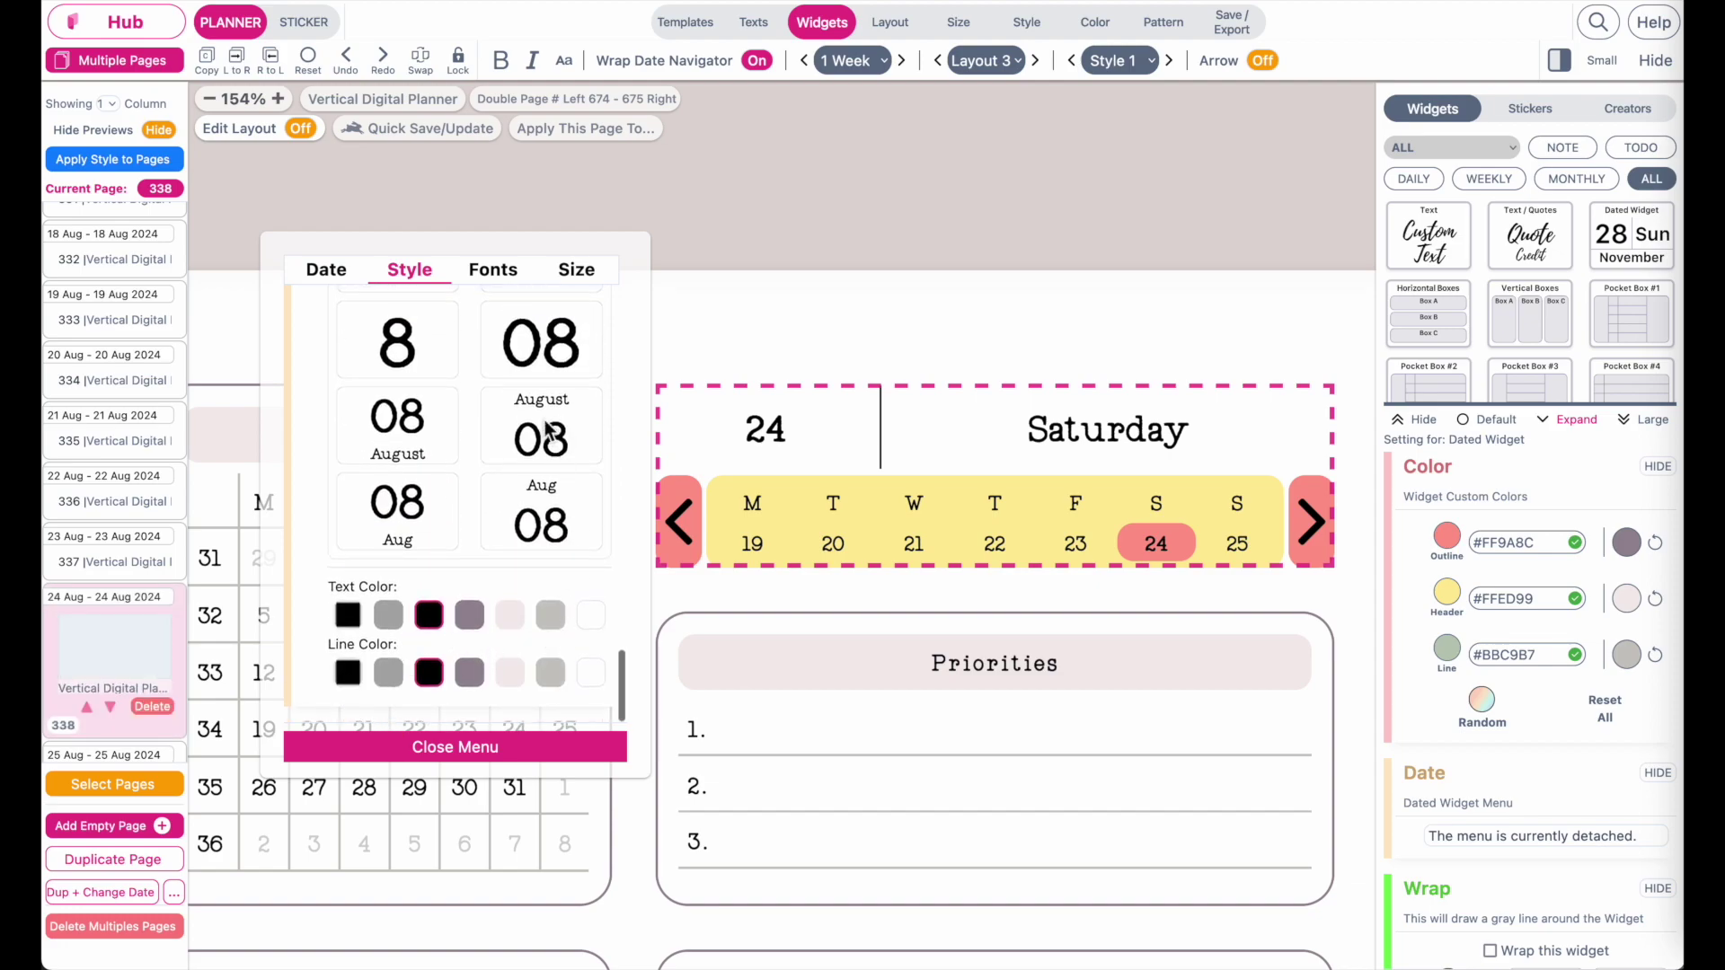
pyautogui.click(506, 676)
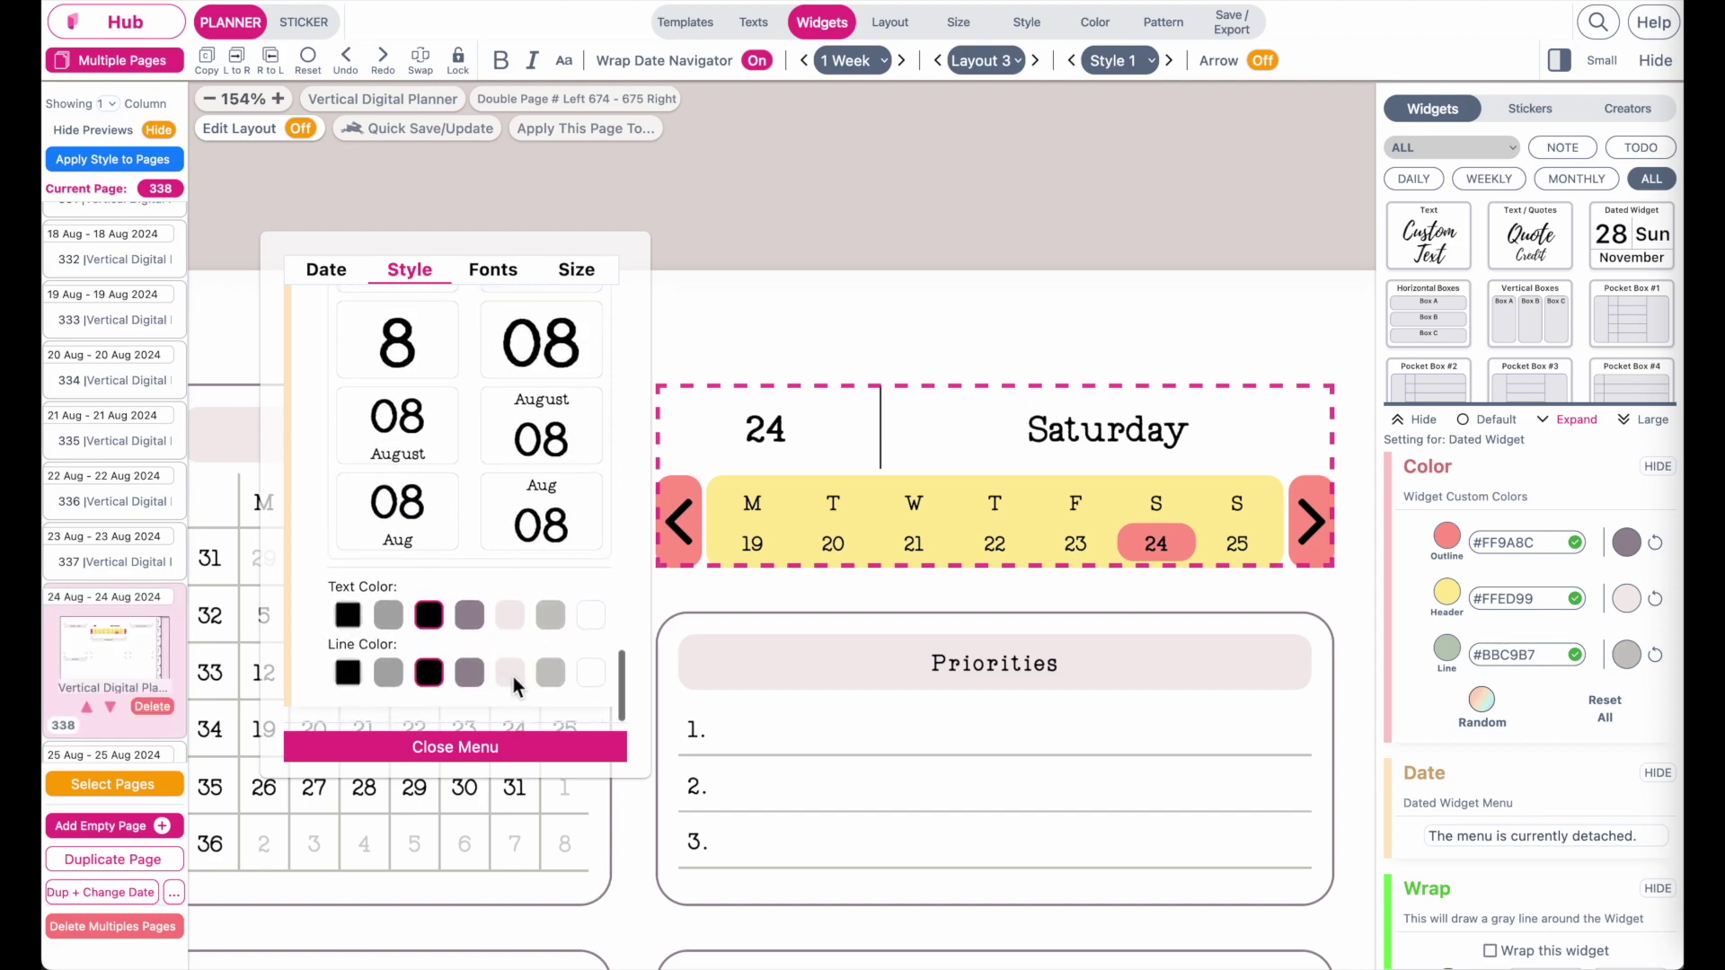
pyautogui.click(388, 673)
pyautogui.click(468, 751)
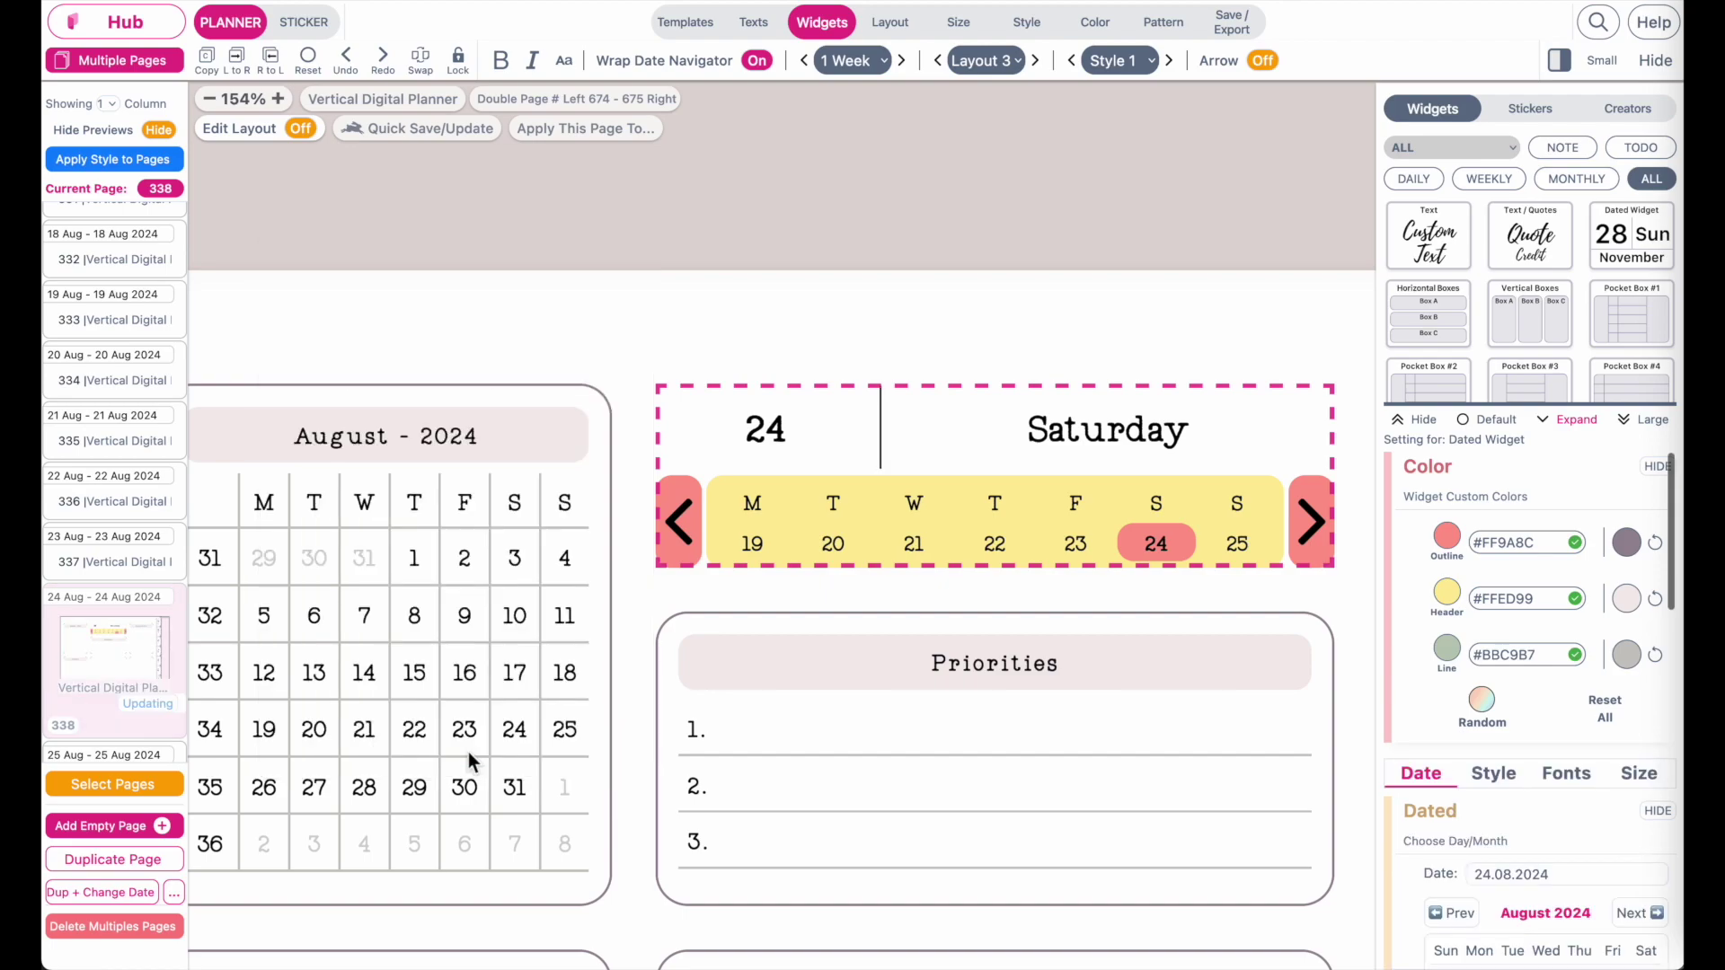
# Step: Reset the widget's custom colours to default grey and open 'Apply This Page To...'
pyautogui.click(1605, 710)
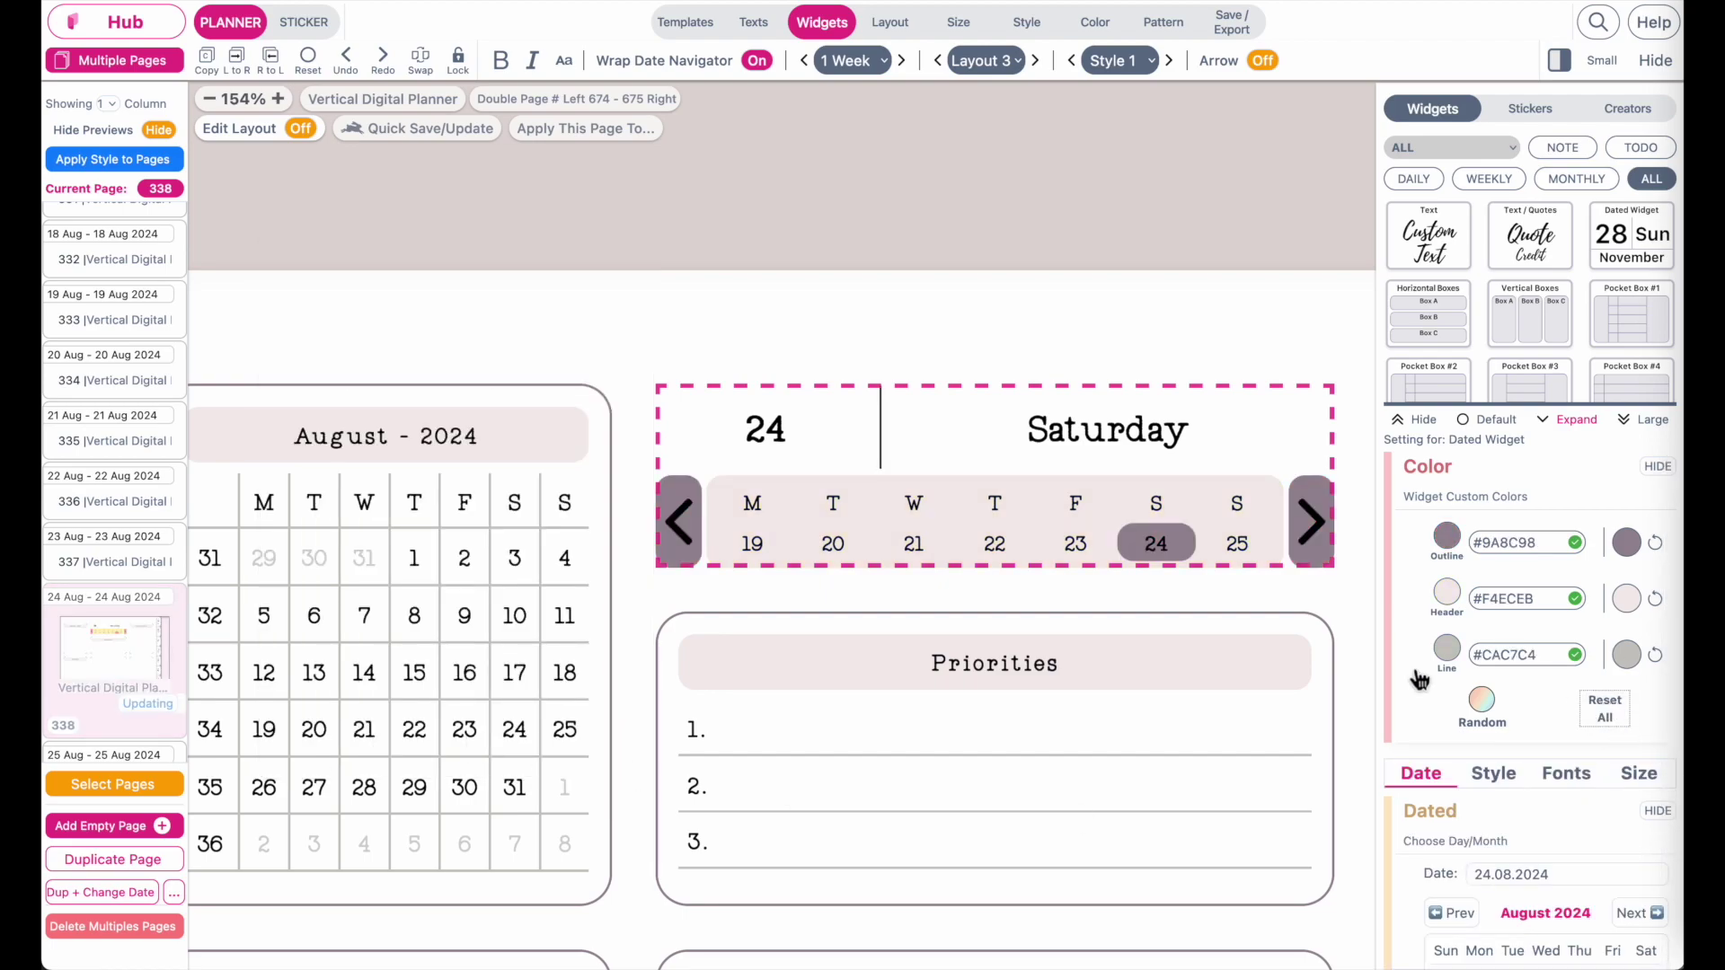
pyautogui.click(611, 461)
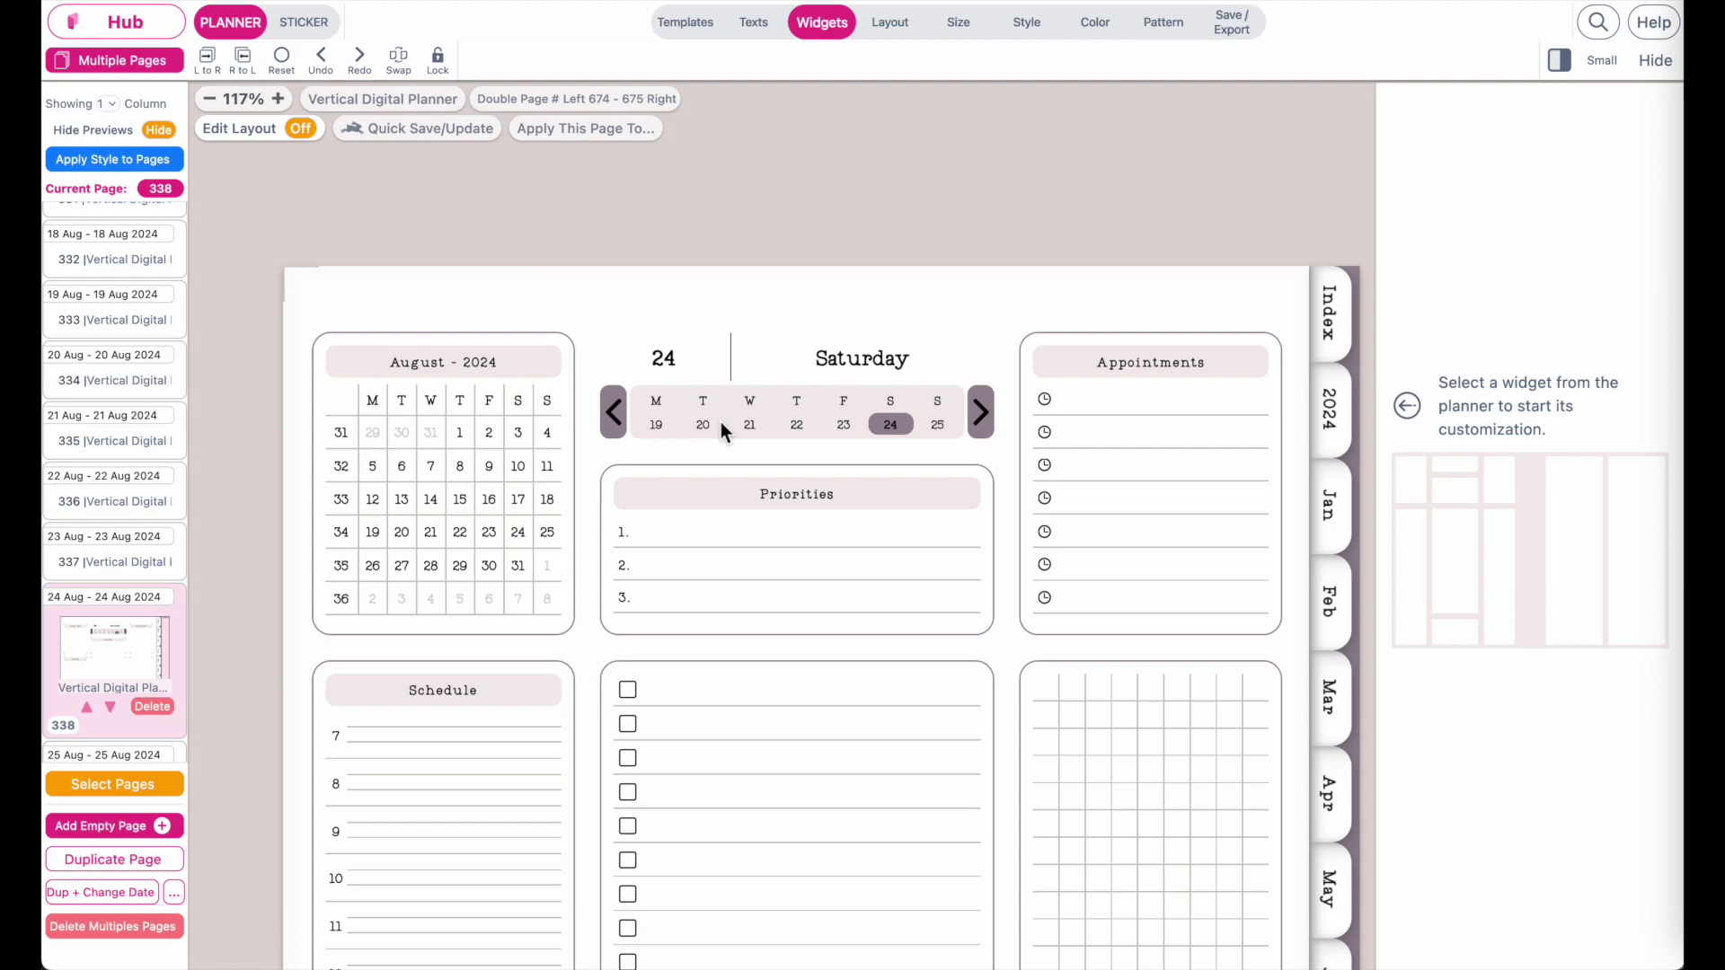
pyautogui.click(572, 137)
pyautogui.click(569, 176)
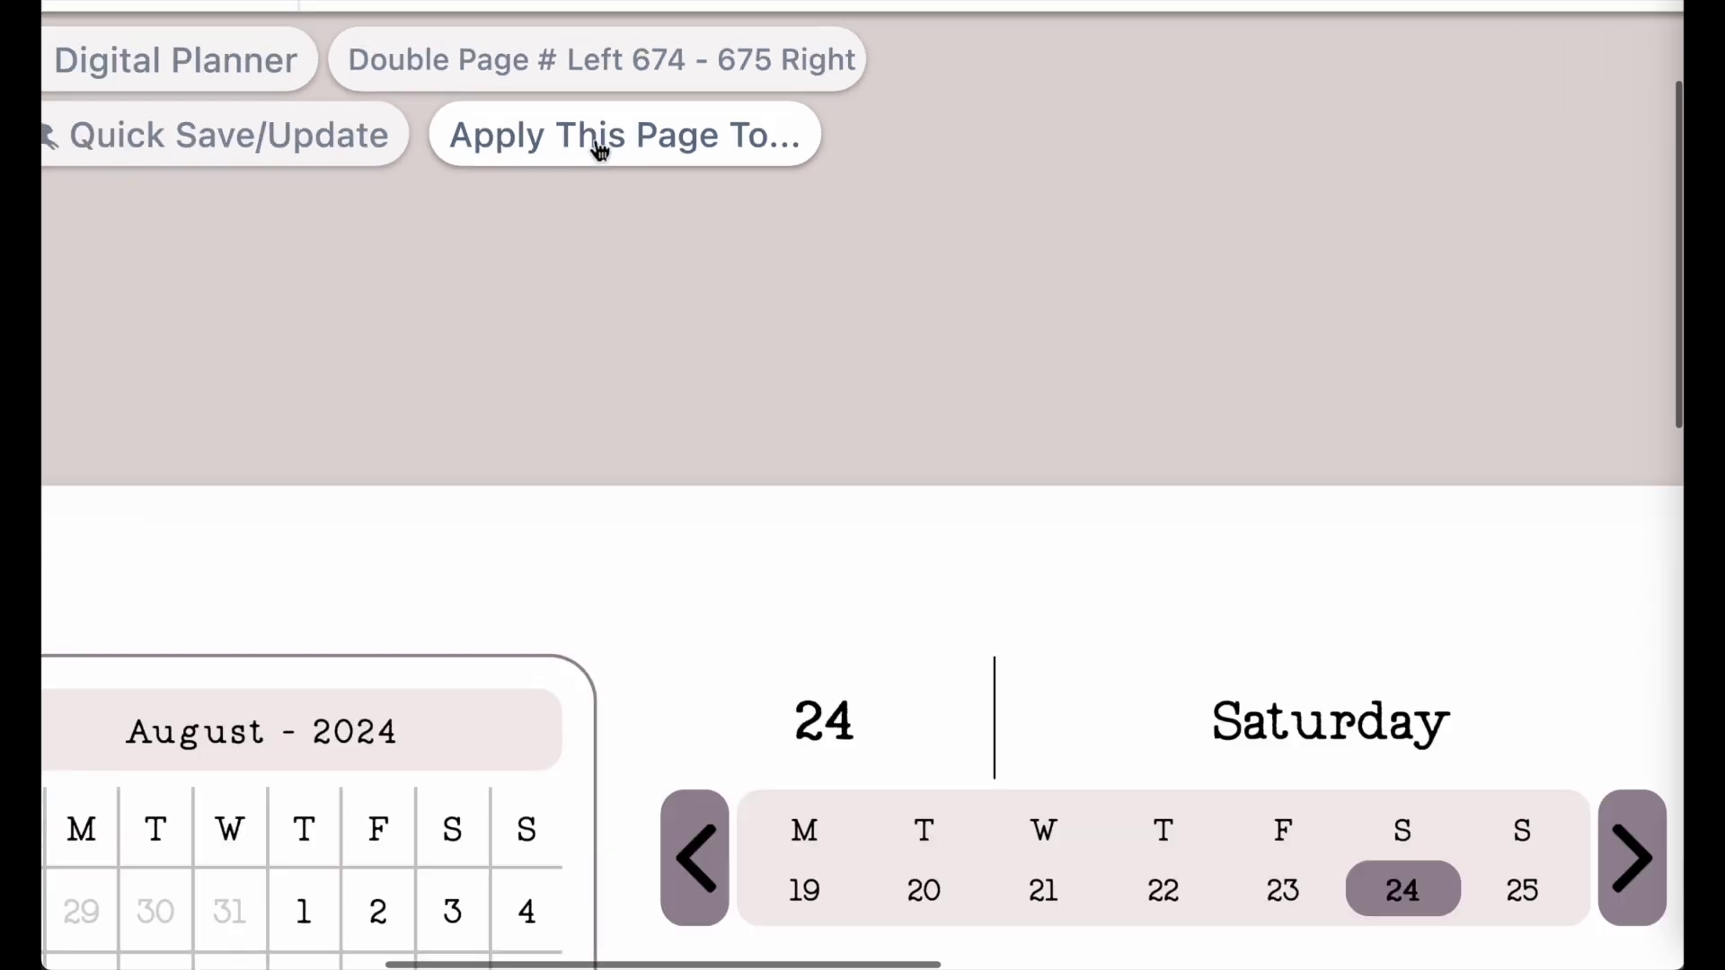
pyautogui.click(599, 145)
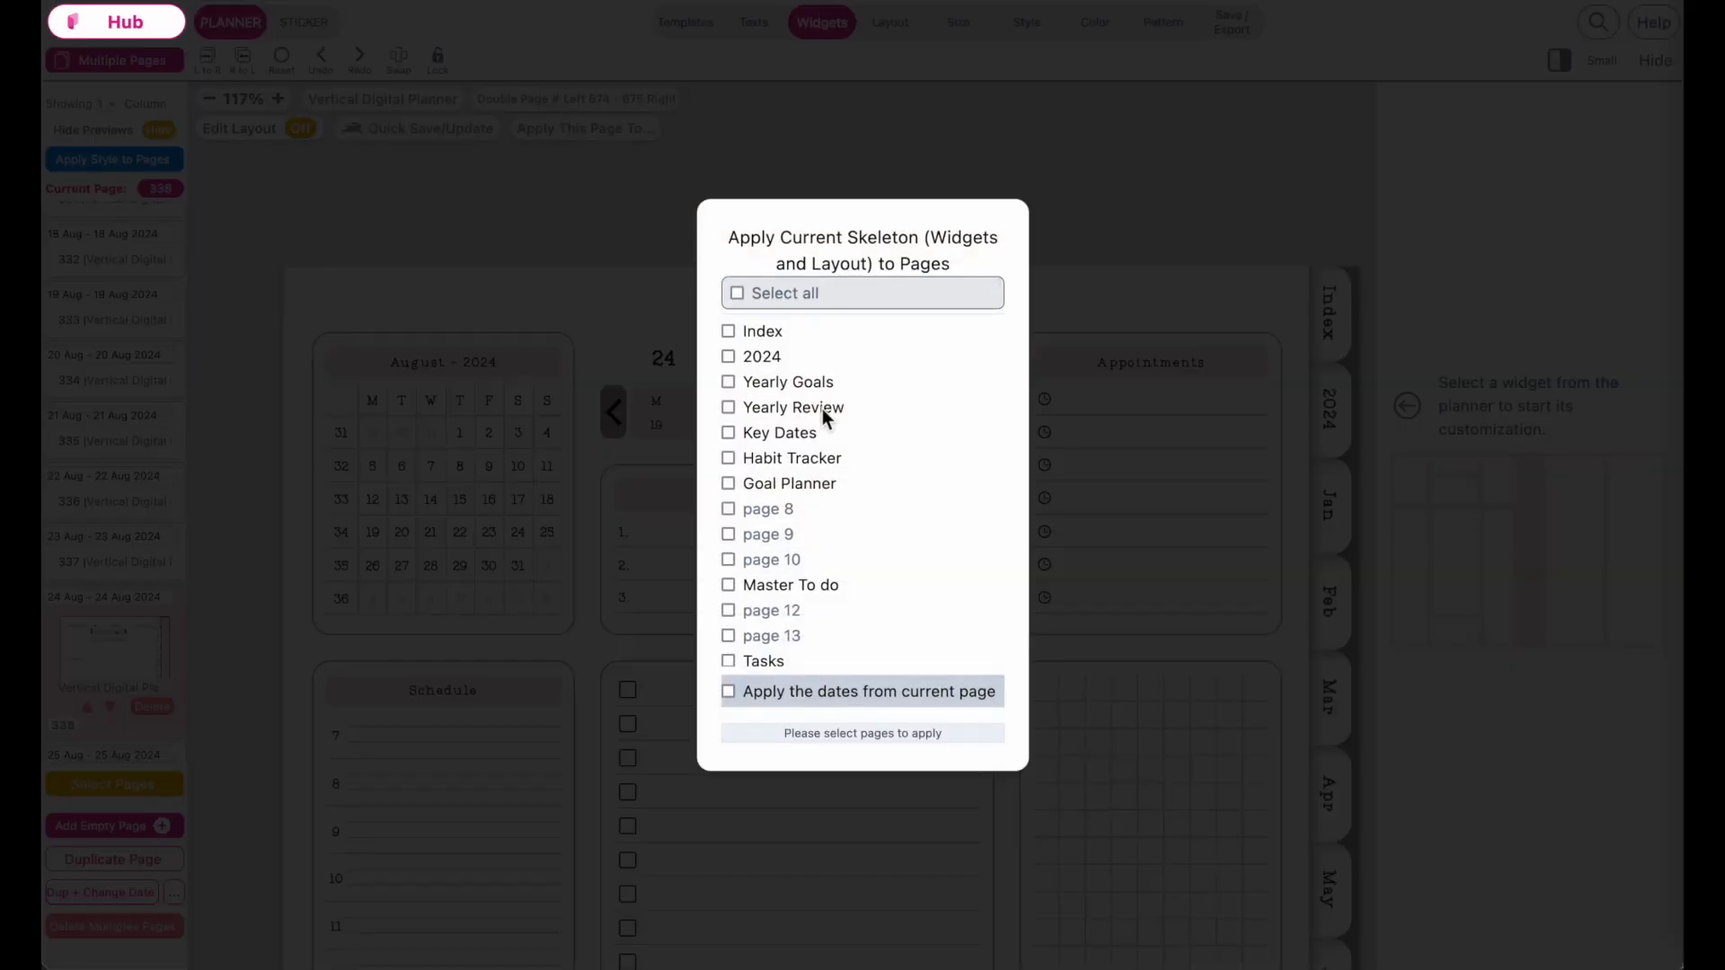
# Step: Tick all pages, then untick Index, a yearly page, pages 10 and 12, and Master To do
pyautogui.scroll(-20, 813, 503)
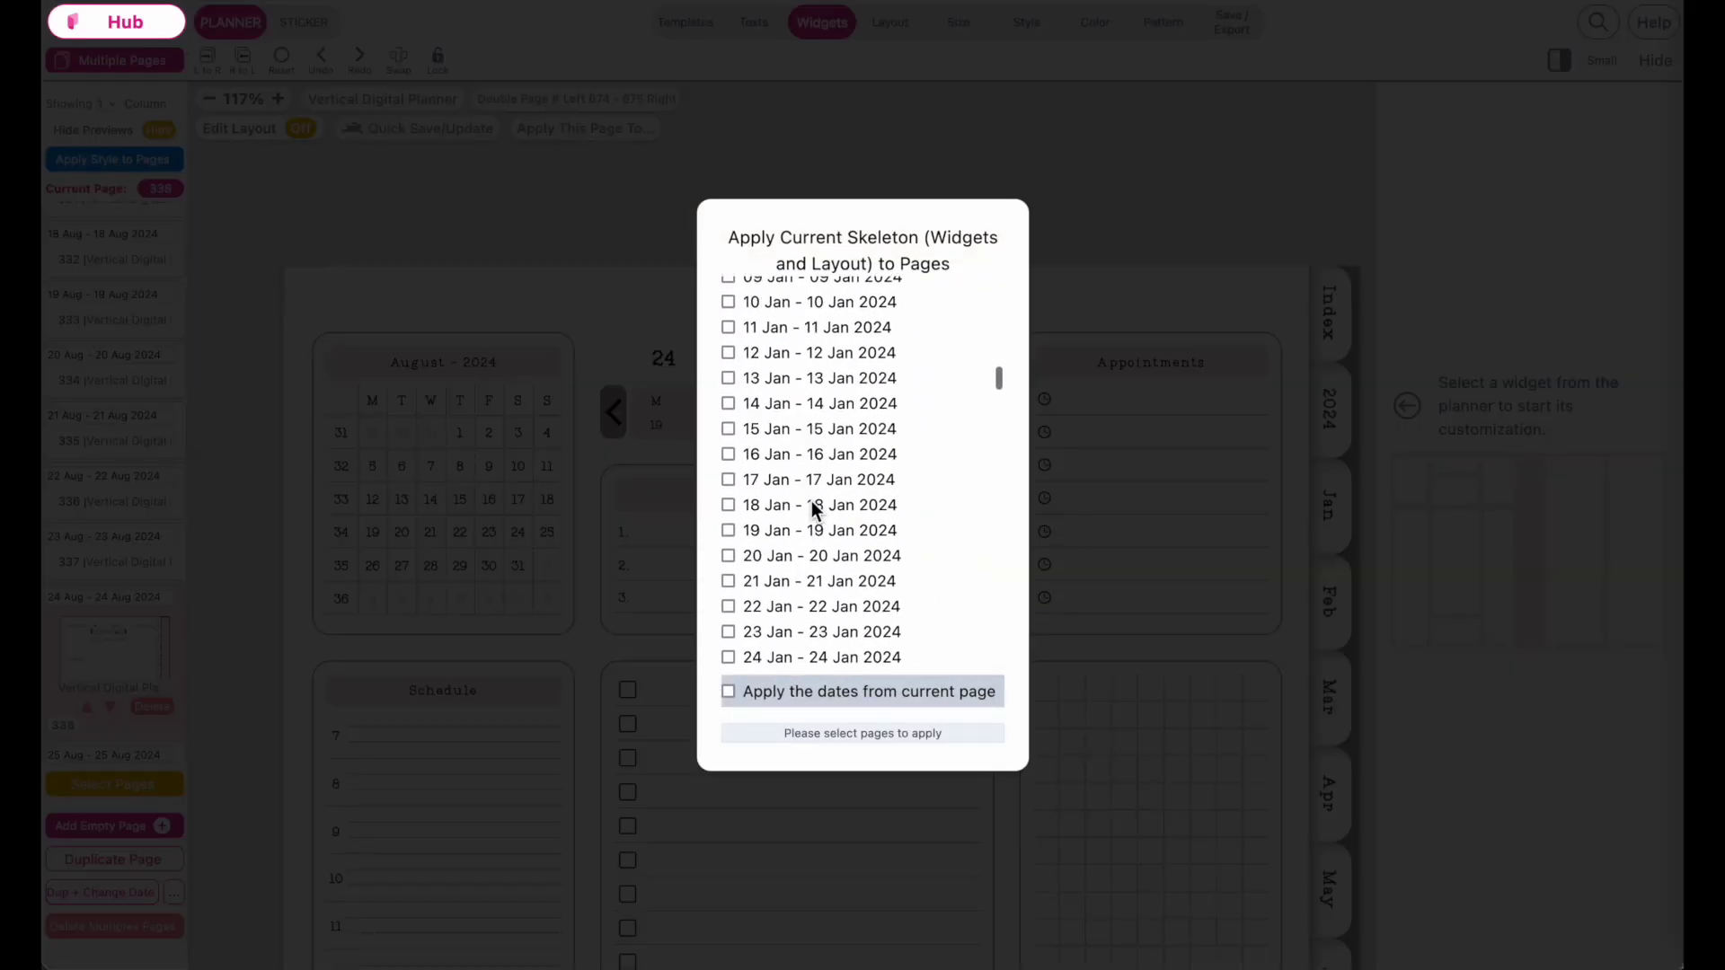
pyautogui.scroll(-20, 811, 500)
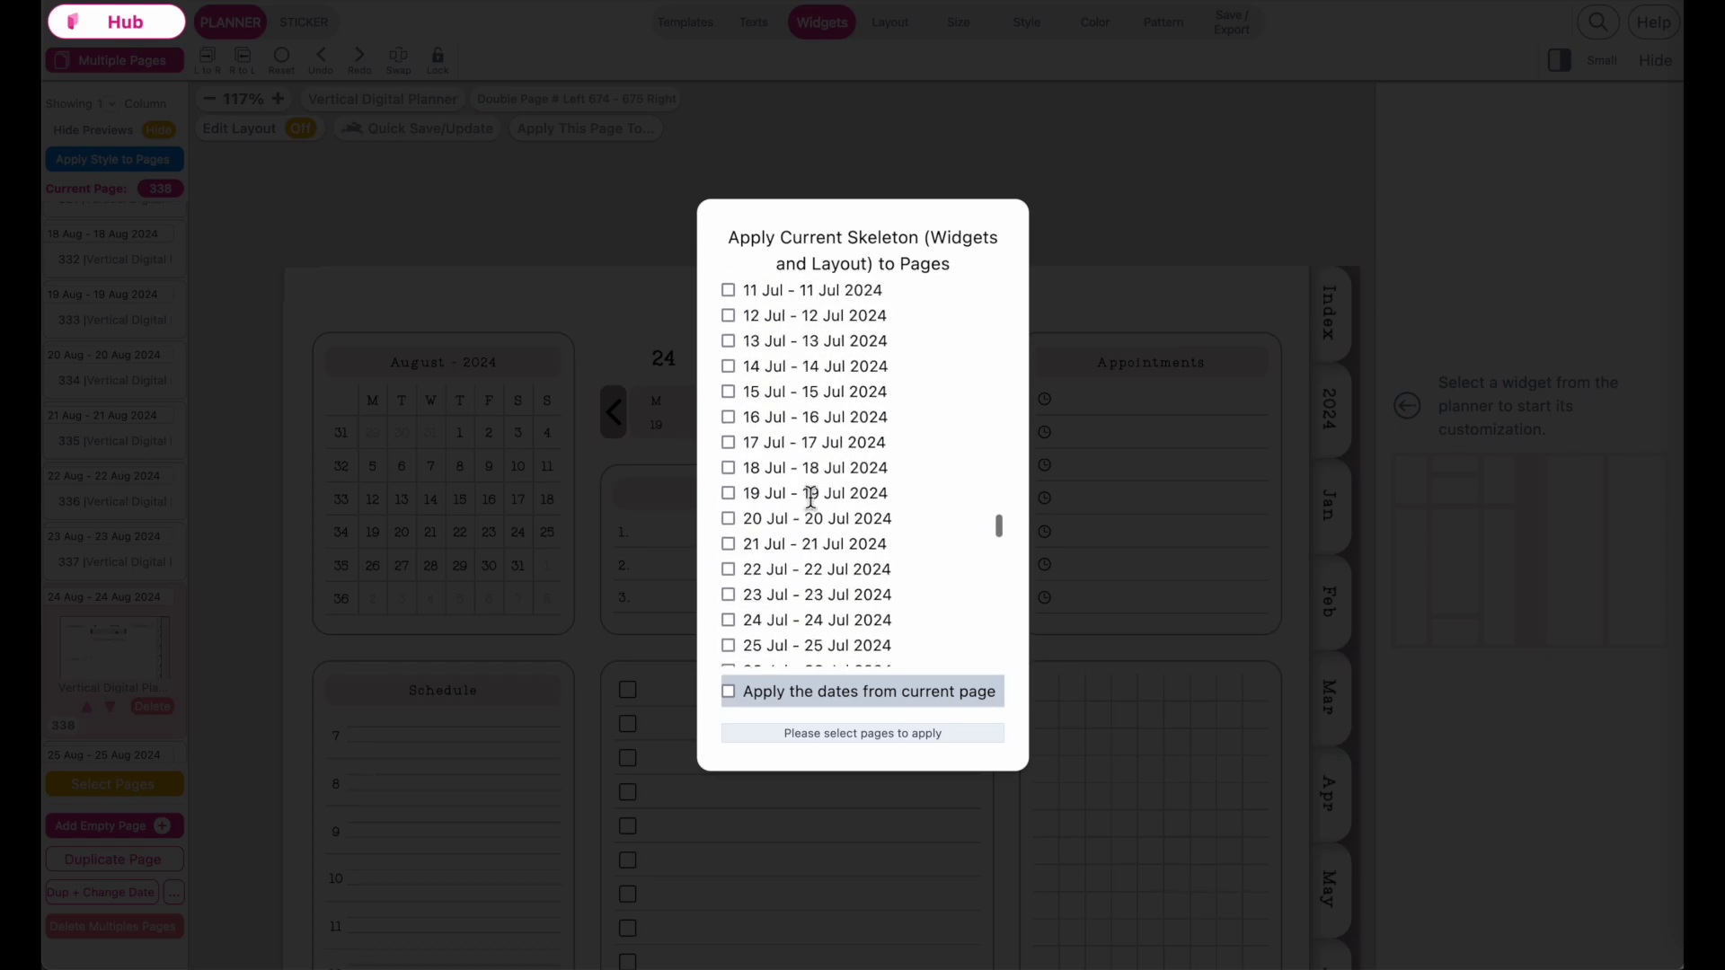
pyautogui.scroll(-20, 811, 496)
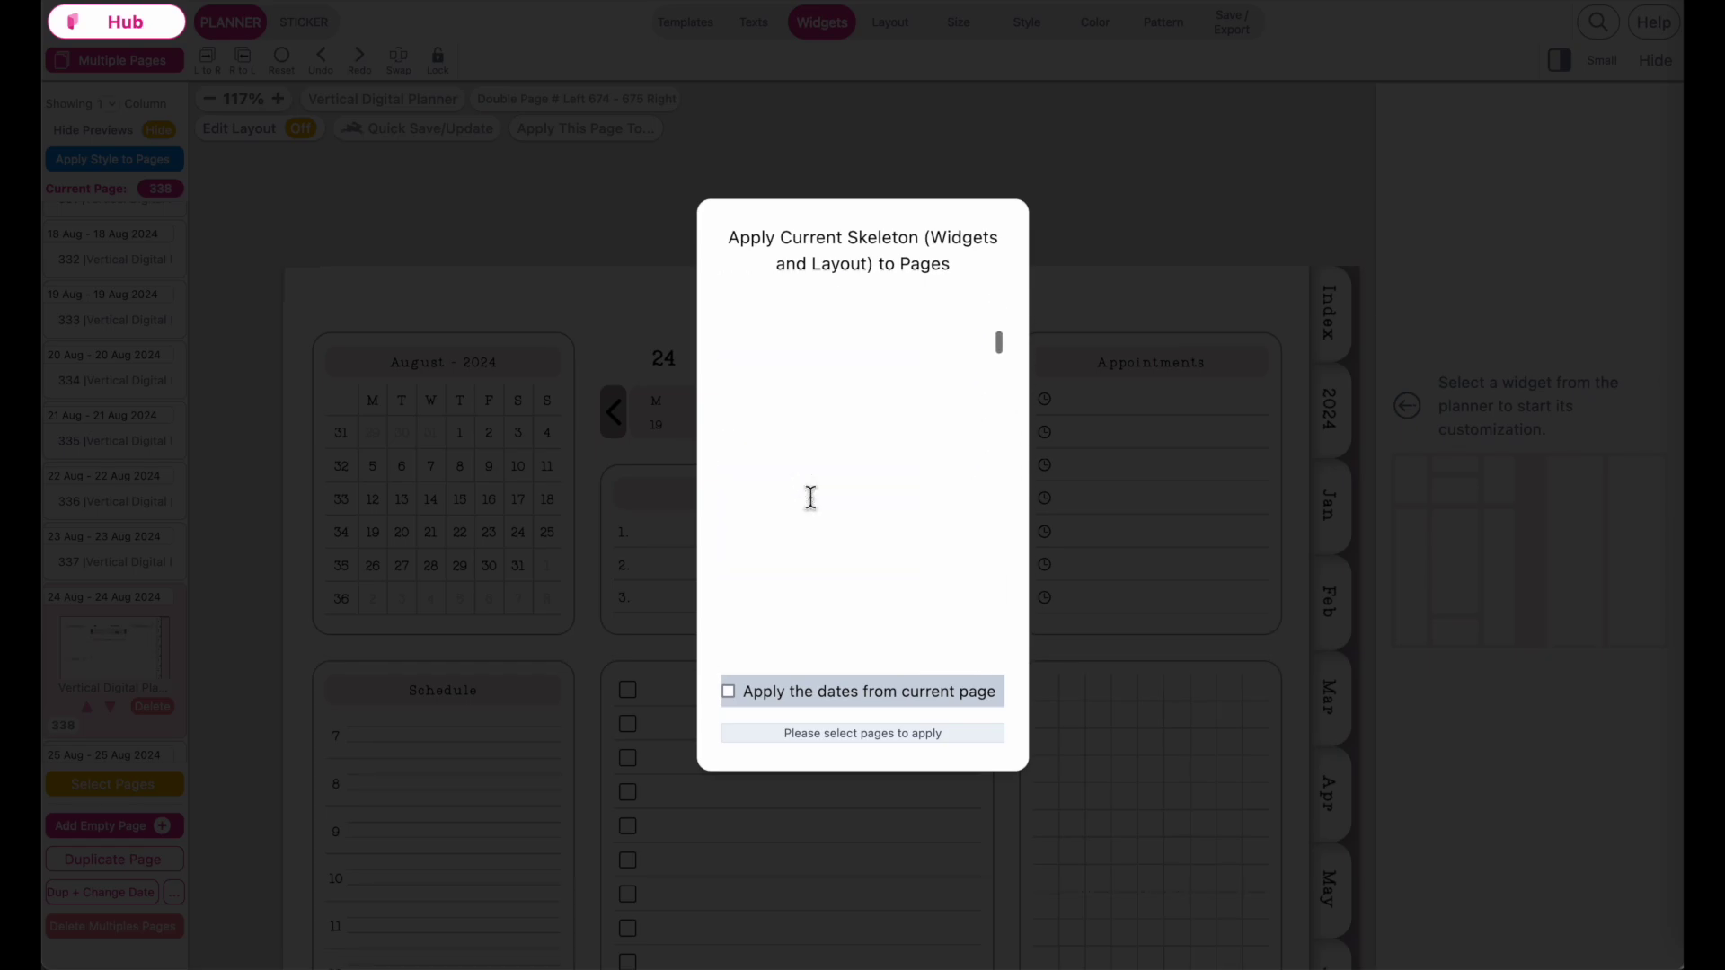
pyautogui.click(777, 308)
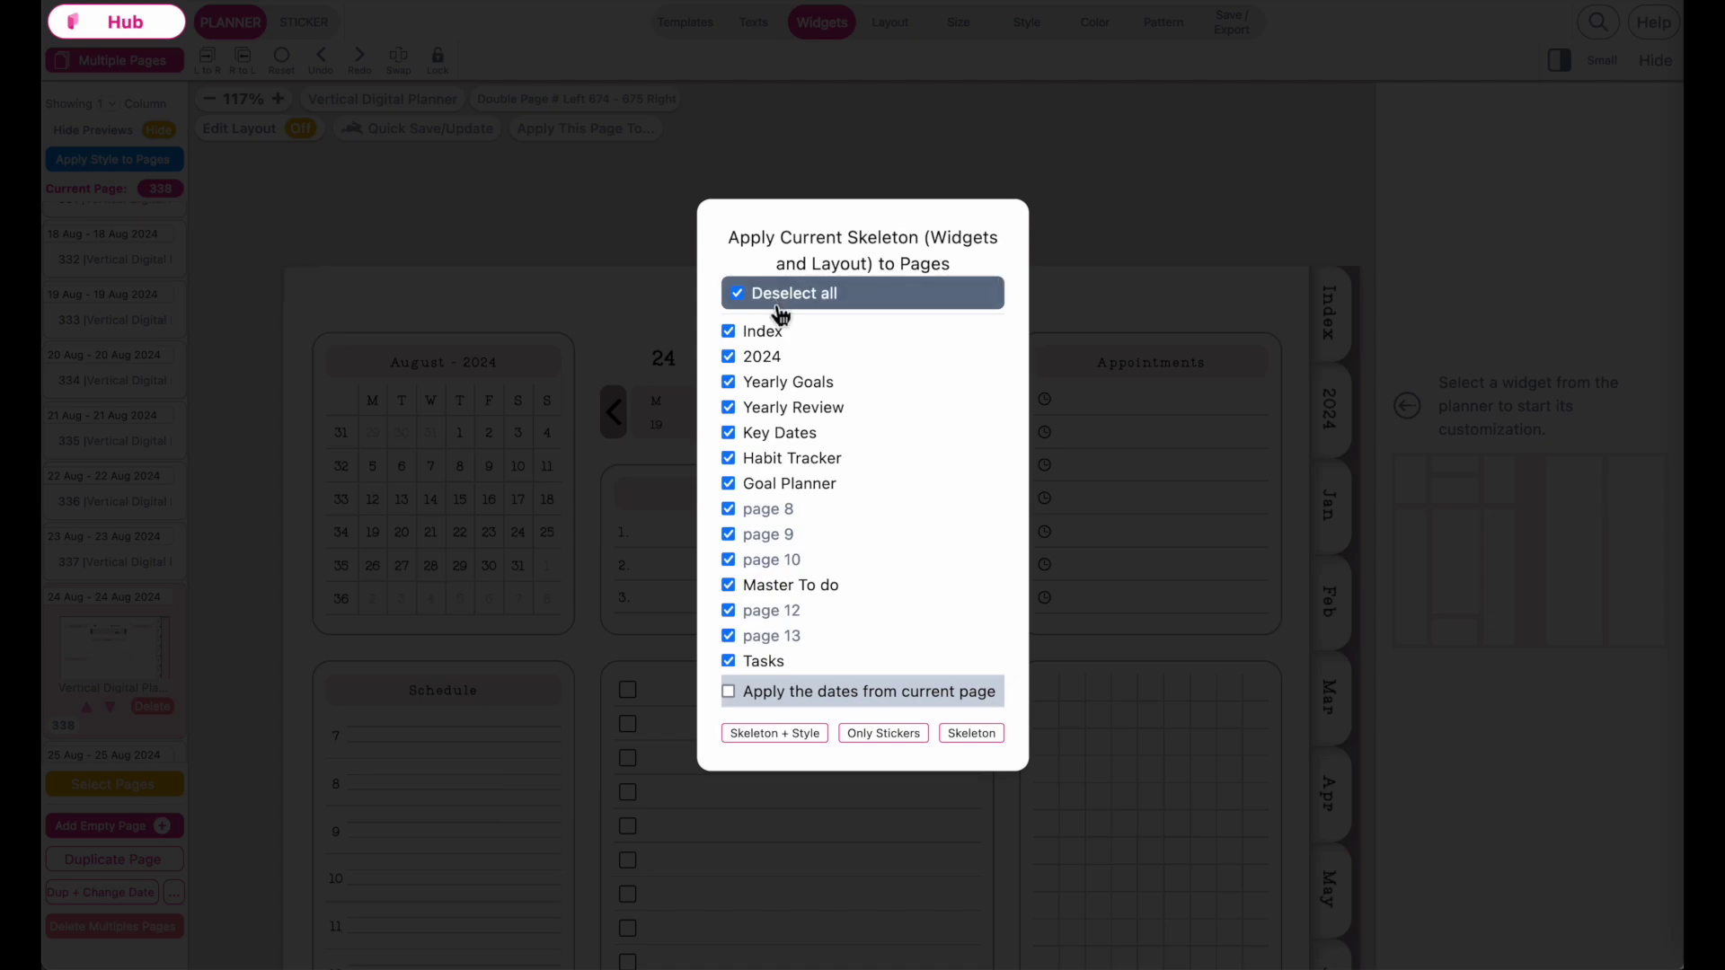
pyautogui.click(732, 338)
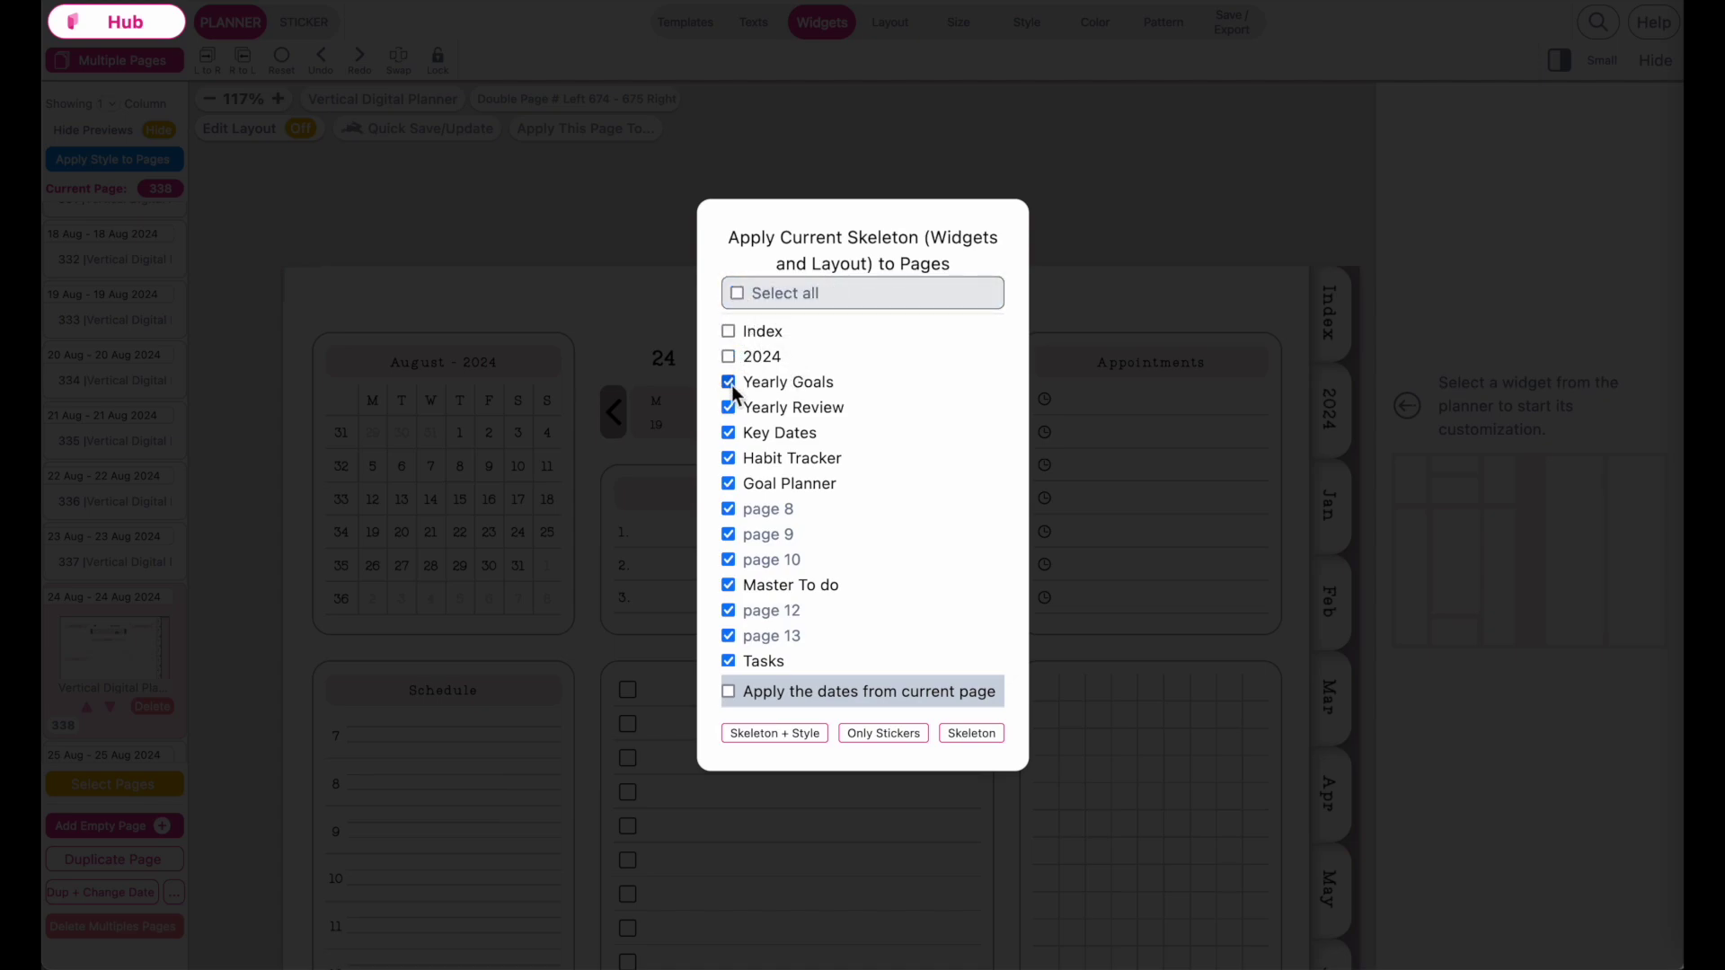
pyautogui.click(733, 408)
pyautogui.click(730, 557)
pyautogui.click(729, 585)
pyautogui.click(729, 610)
# Step: Untick pages 13 to 23, including Tasks, Notes and No Spend, leaving only daily pages
pyautogui.scroll(-2, 730, 610)
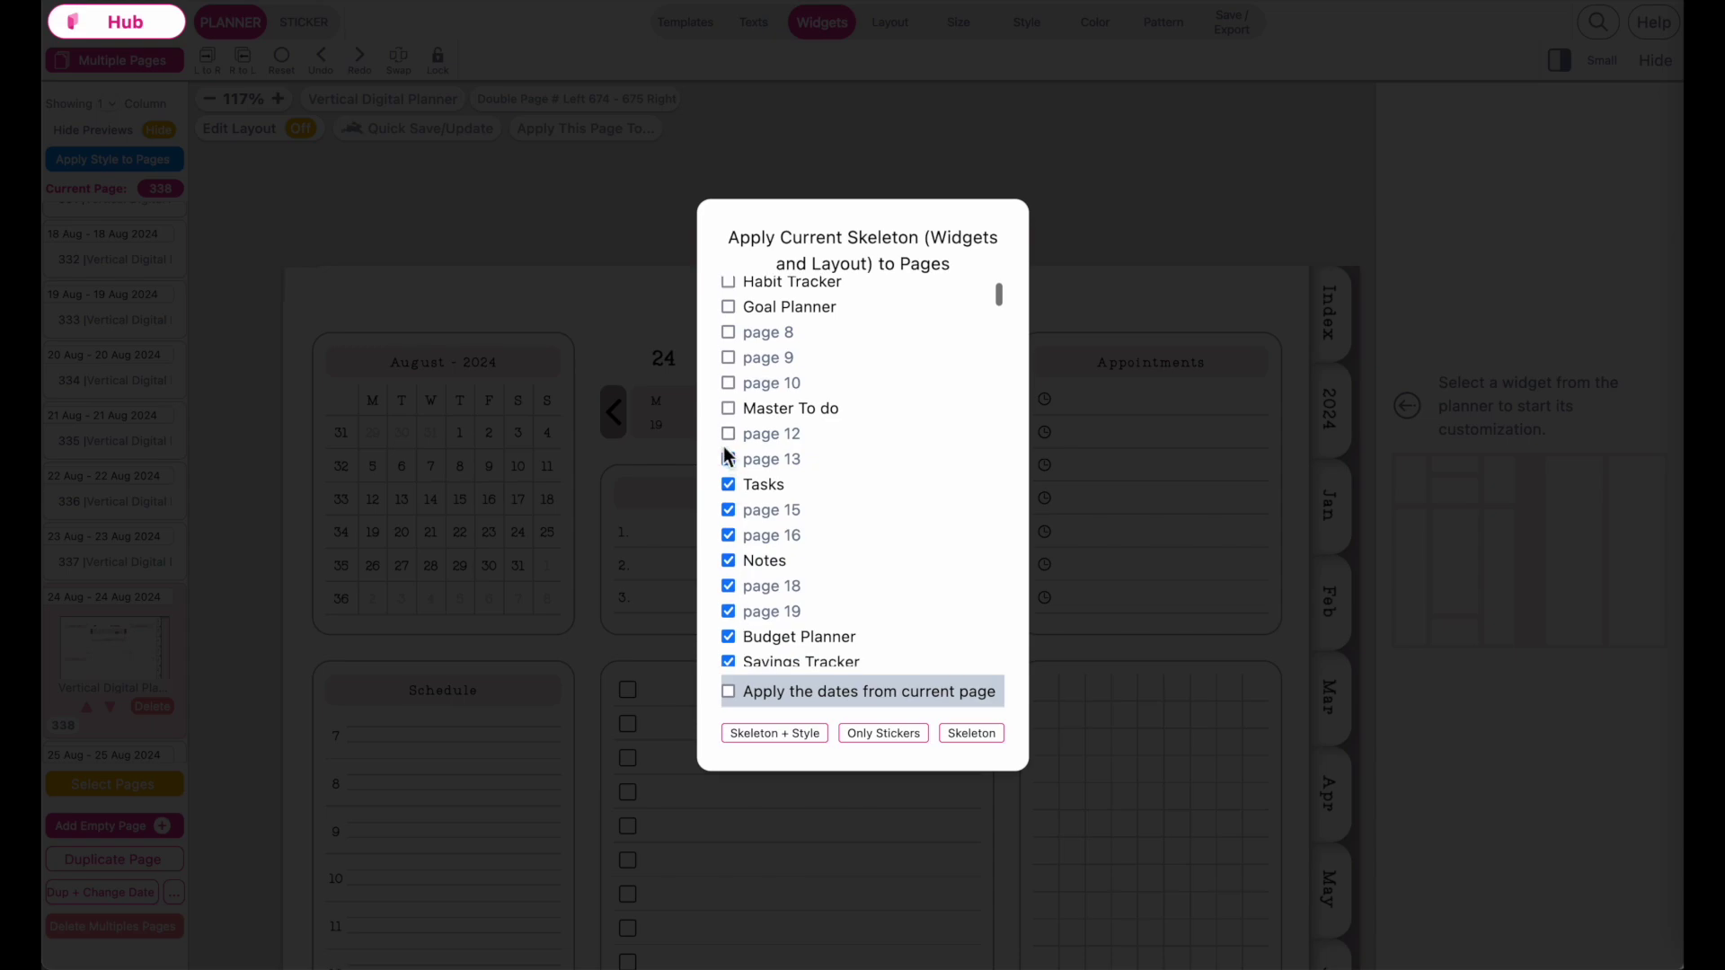
pyautogui.click(730, 459)
pyautogui.click(729, 485)
pyautogui.click(729, 510)
pyautogui.click(729, 536)
pyautogui.click(729, 561)
pyautogui.click(729, 586)
pyautogui.scroll(-2, 731, 568)
pyautogui.click(729, 442)
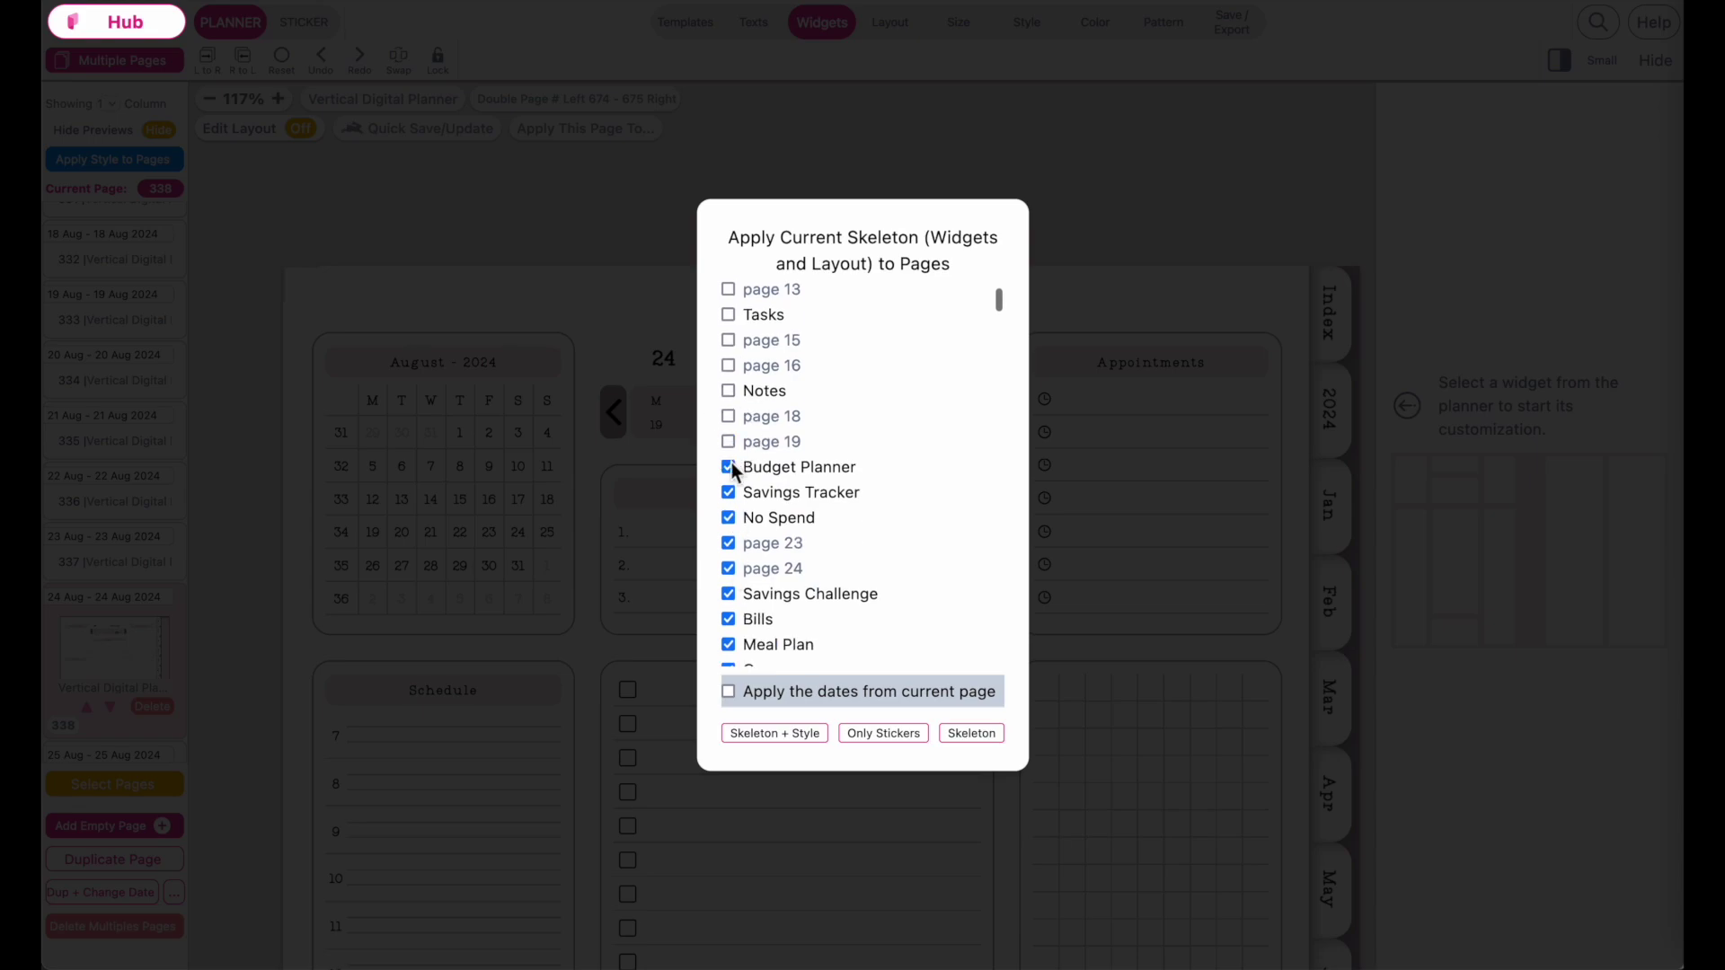
pyautogui.click(729, 518)
pyautogui.click(729, 543)
pyautogui.scroll(-15, 731, 593)
pyautogui.scroll(-6, 786, 584)
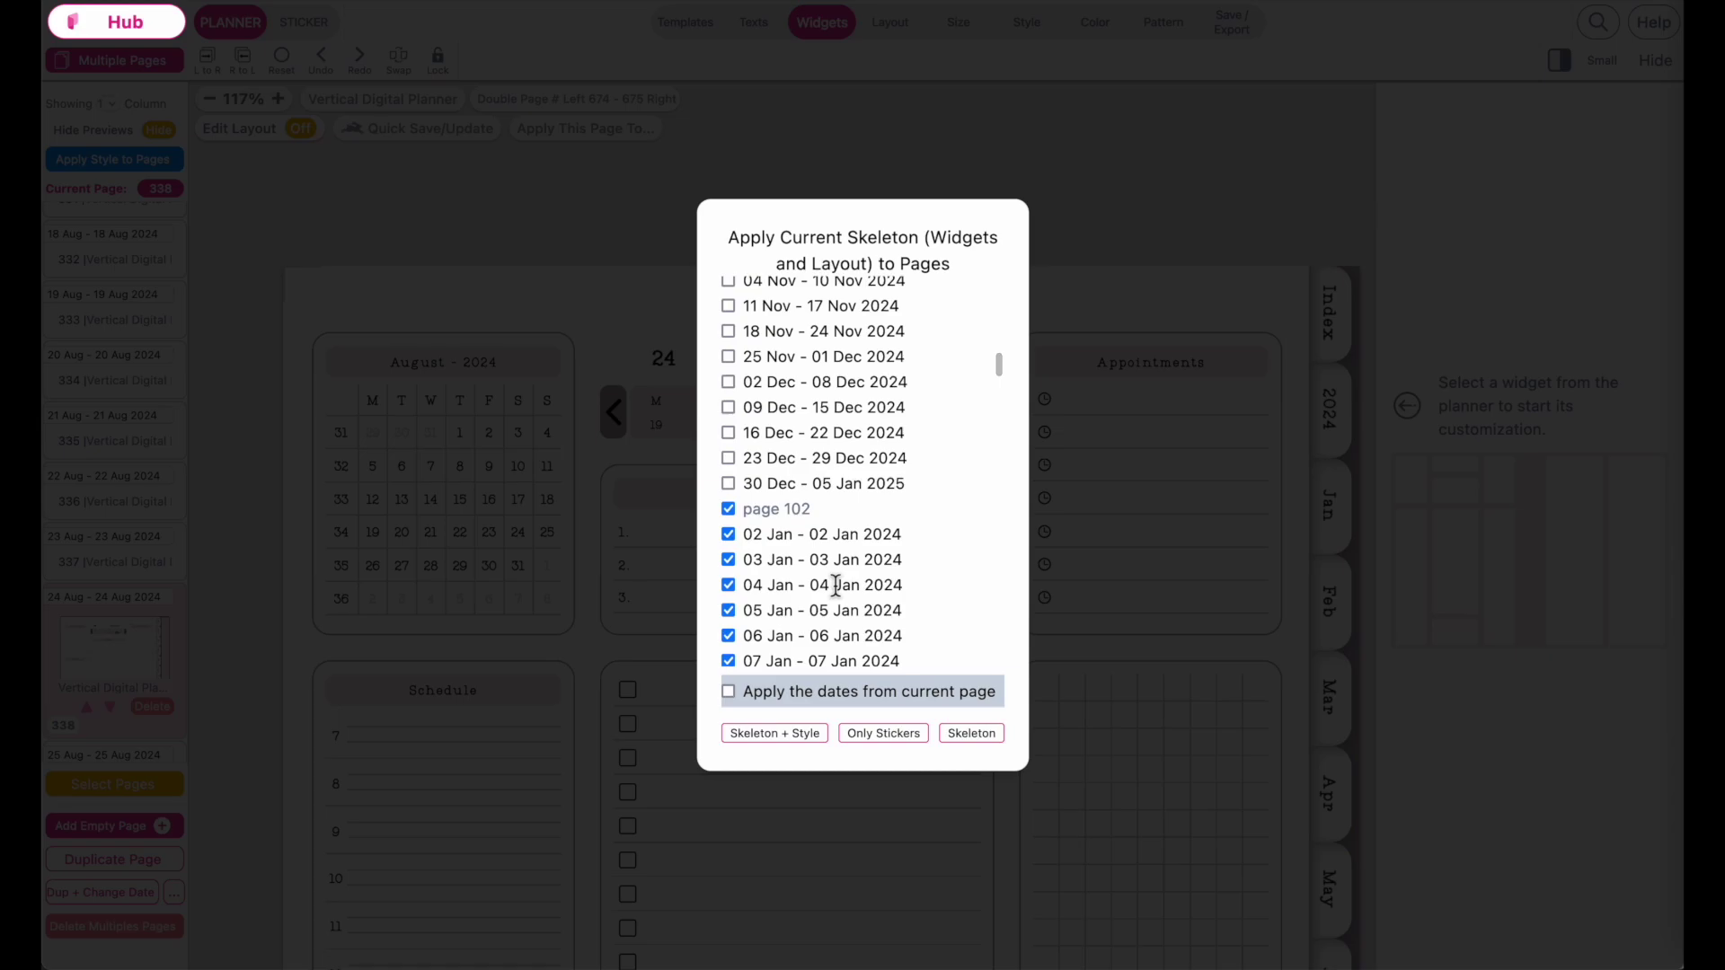
pyautogui.scroll(-3, 874, 595)
pyautogui.scroll(3, 871, 593)
pyautogui.scroll(-1, 870, 590)
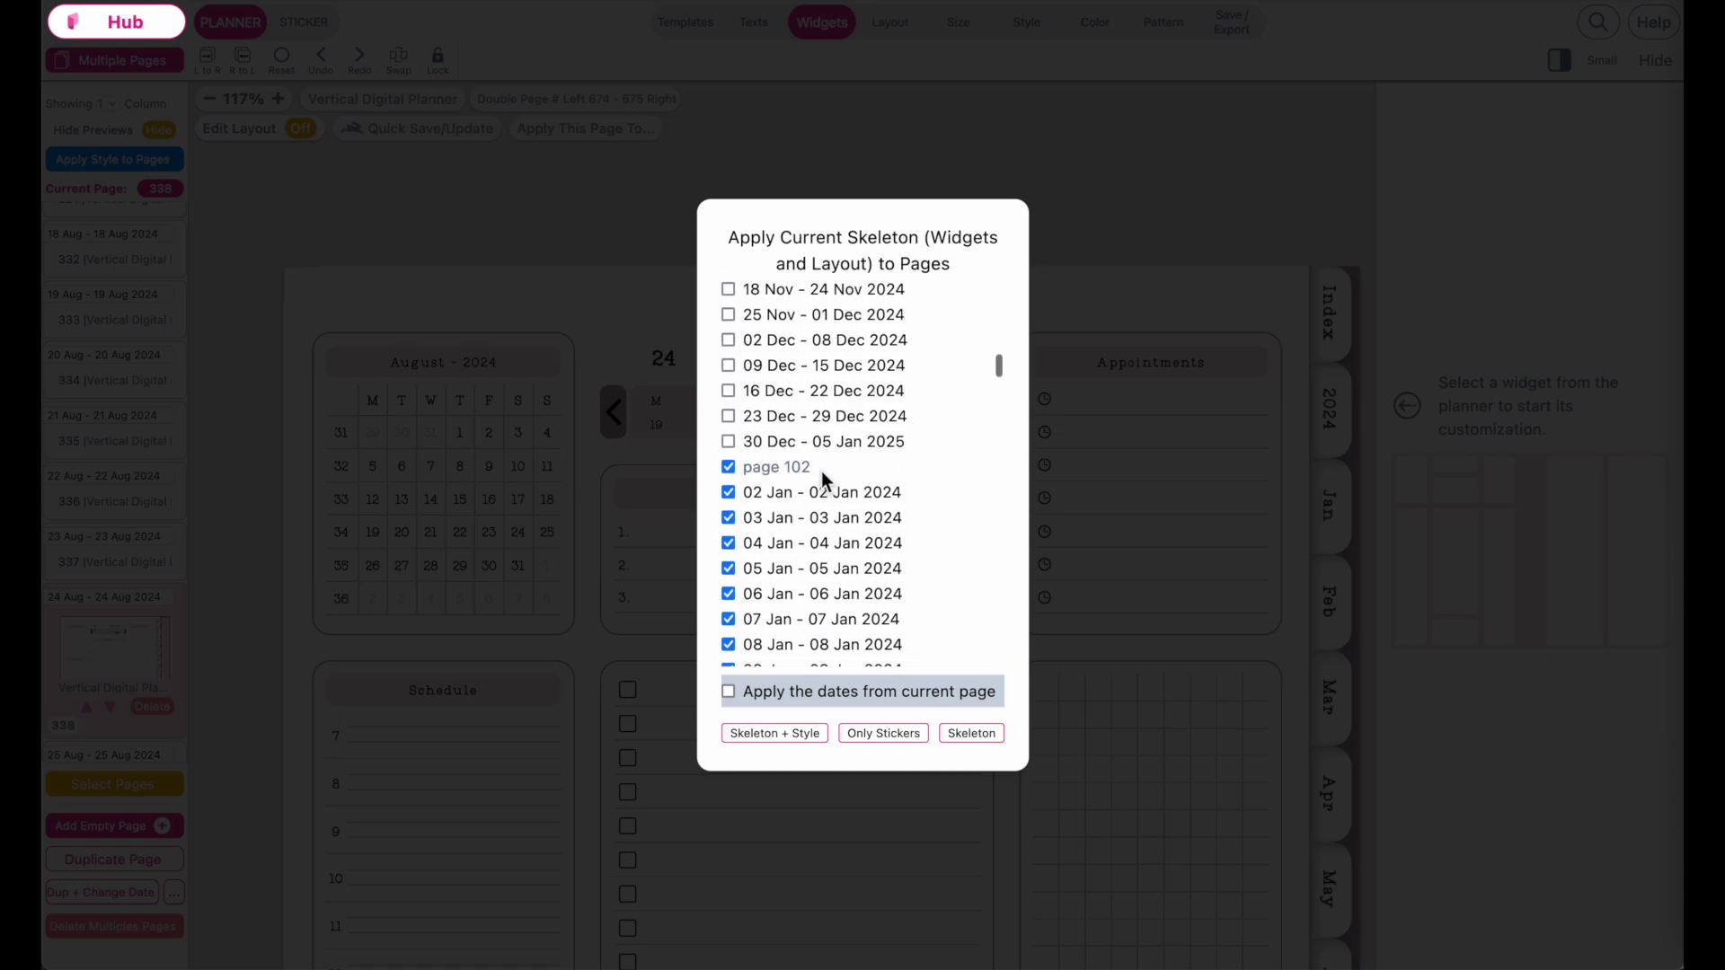
pyautogui.scroll(-20, 825, 480)
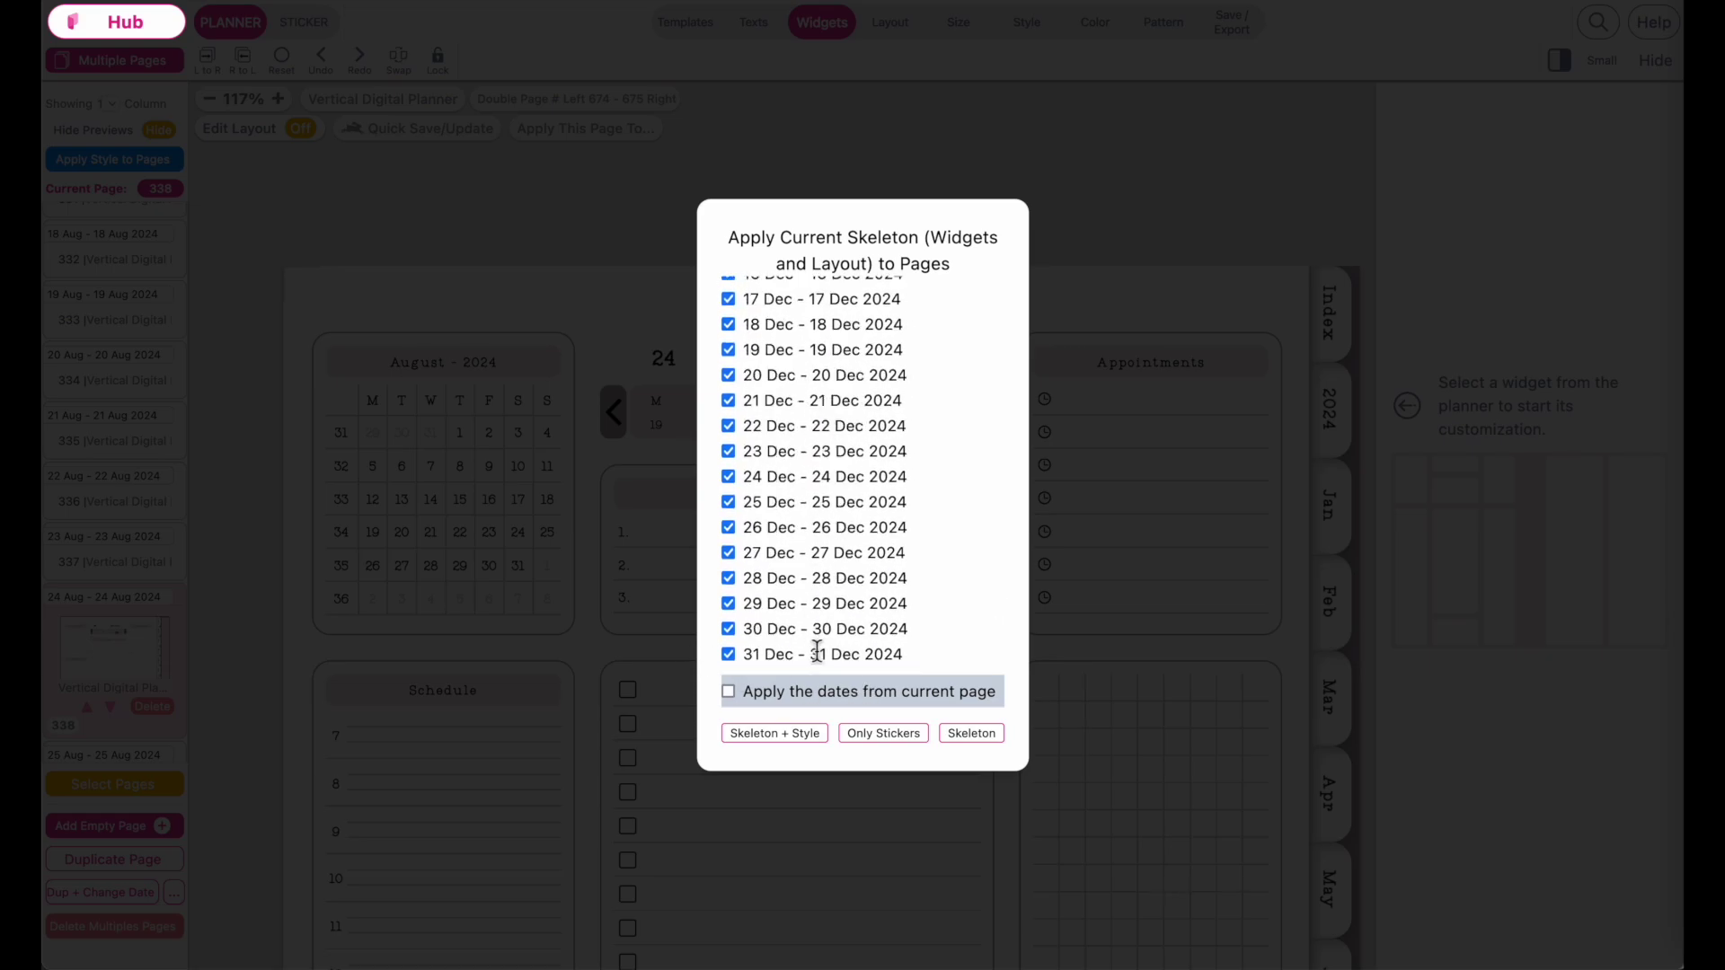
pyautogui.scroll(15, 894, 640)
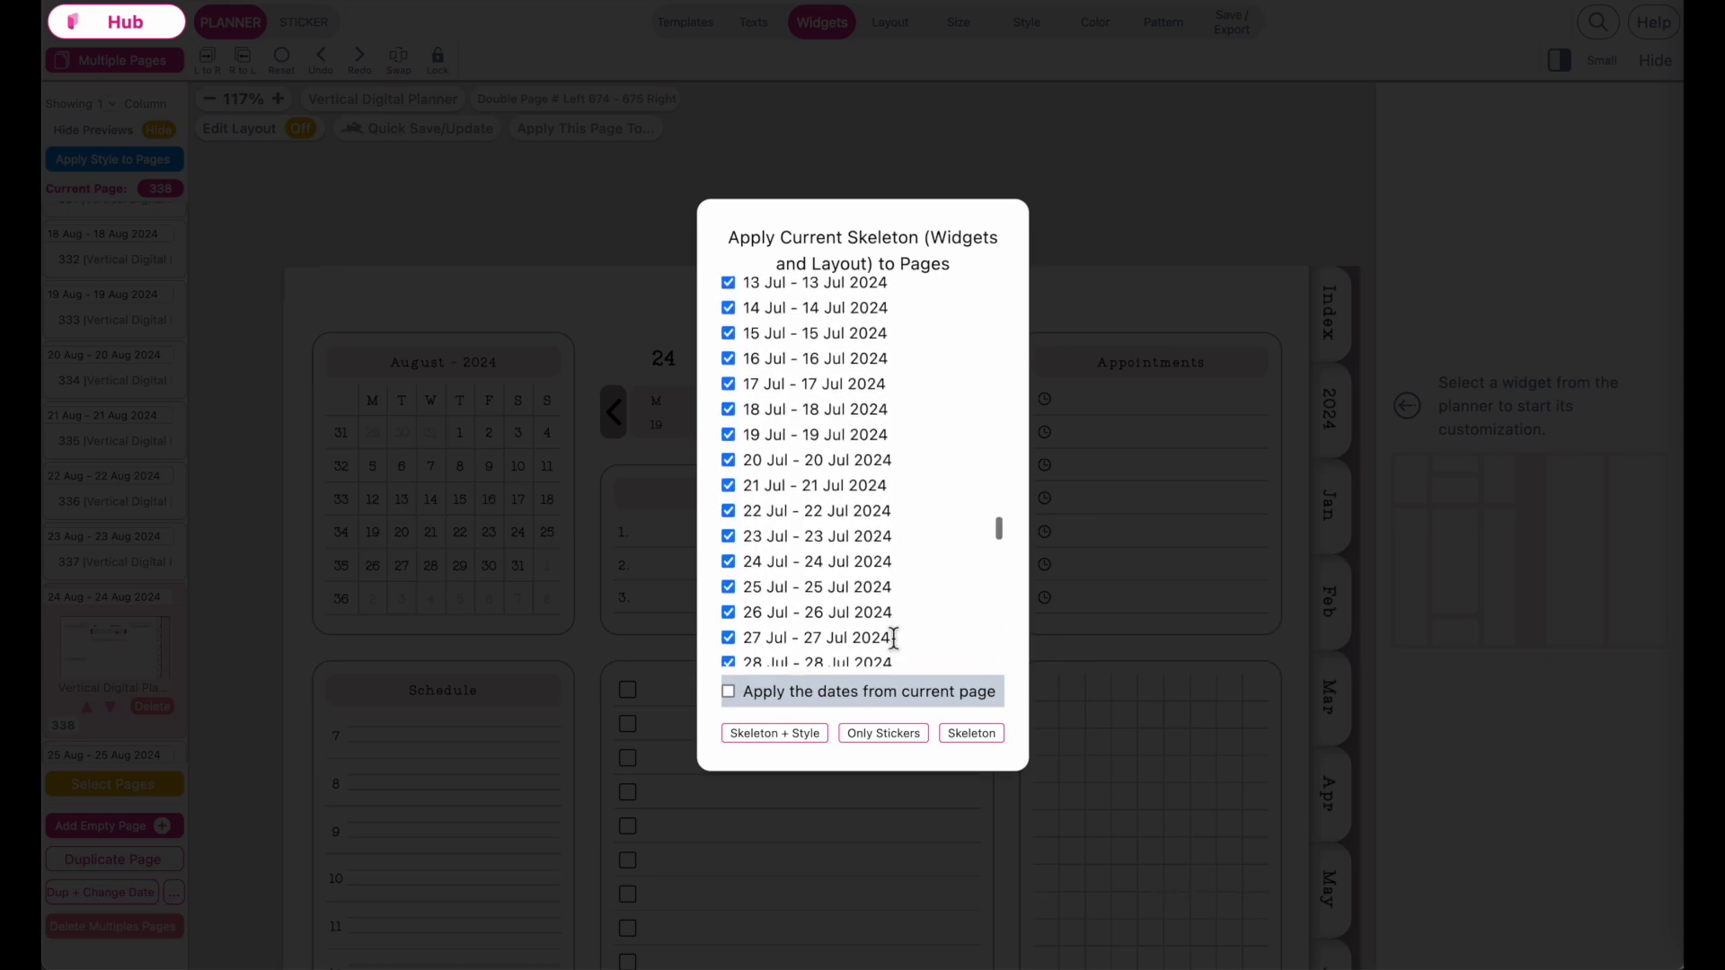
pyautogui.scroll(7, 894, 638)
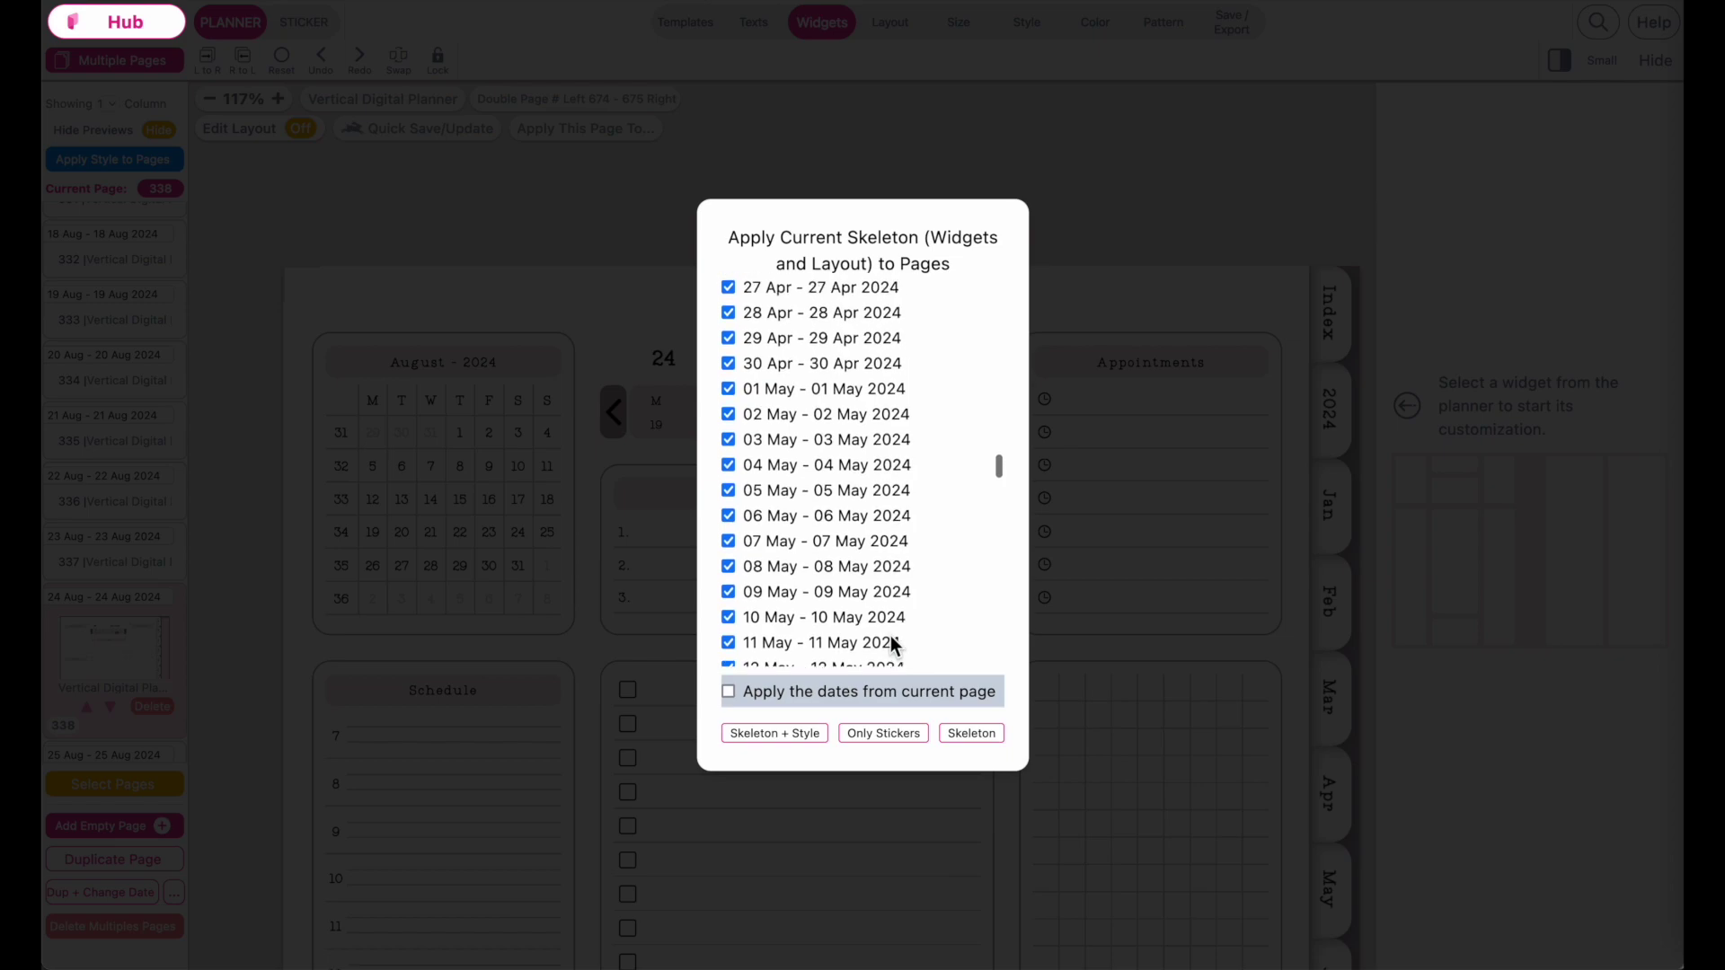
# Step: Apply the date-header layout to the ticked pages, then open page 424, Monday 18 November
pyautogui.click(802, 742)
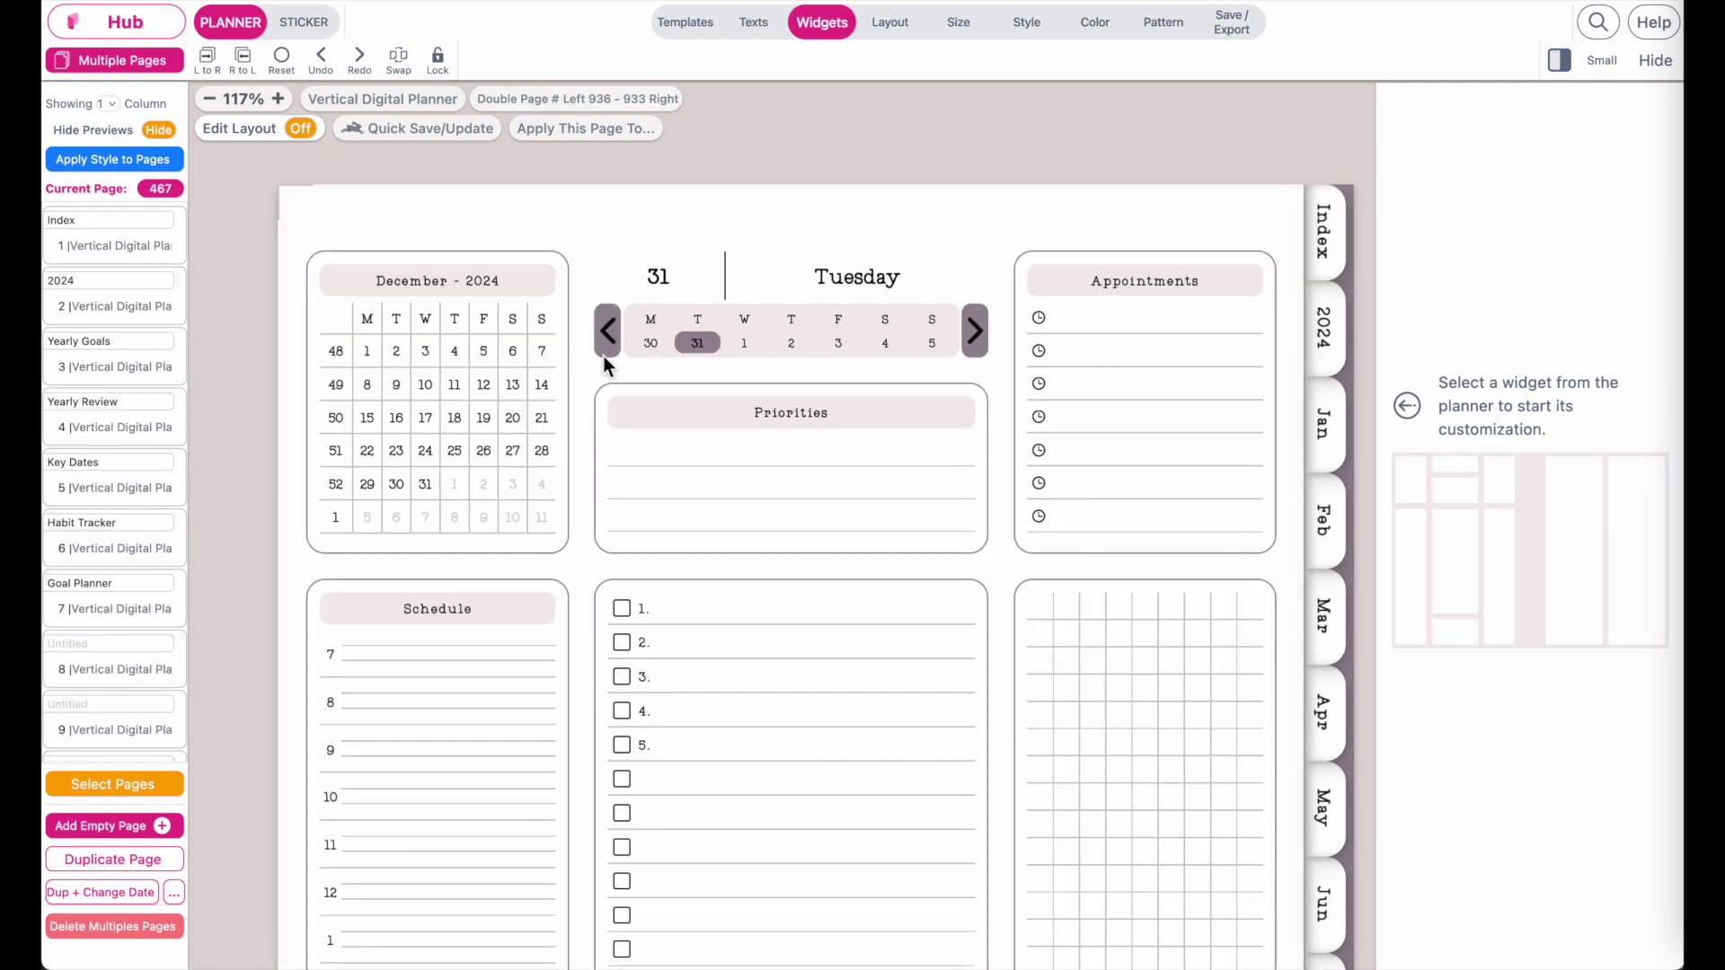
pyautogui.scroll(-20, 108, 494)
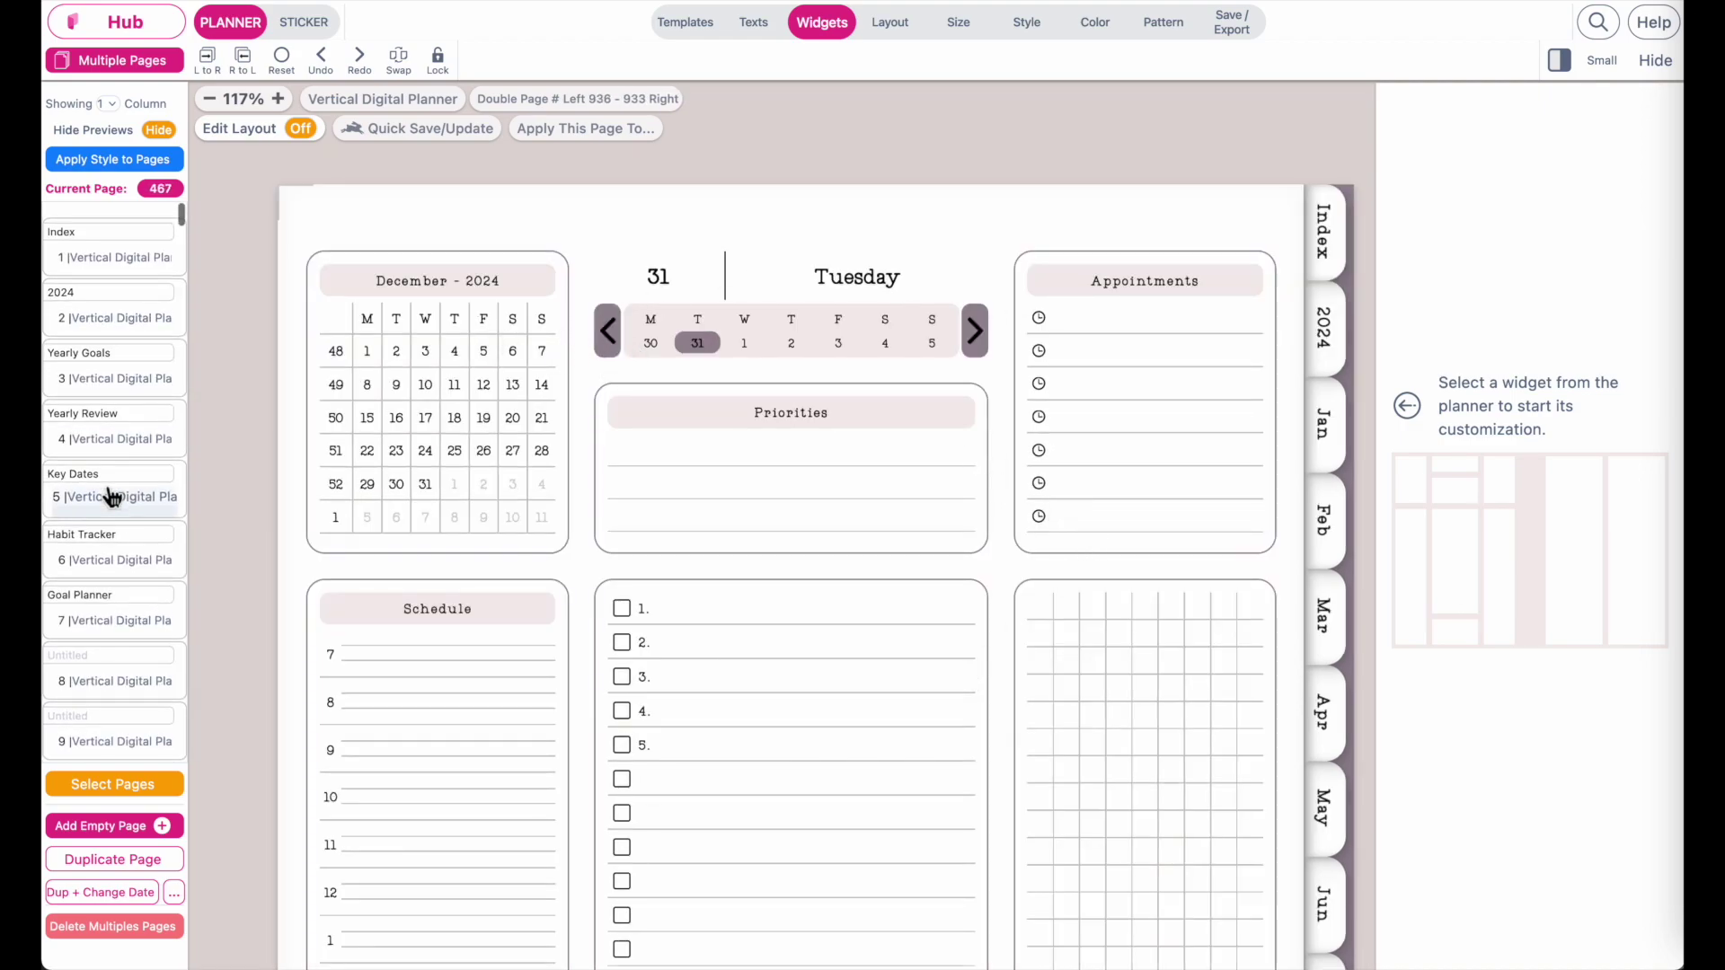
pyautogui.moveTo(181, 260); pyautogui.dragTo(179, 750)
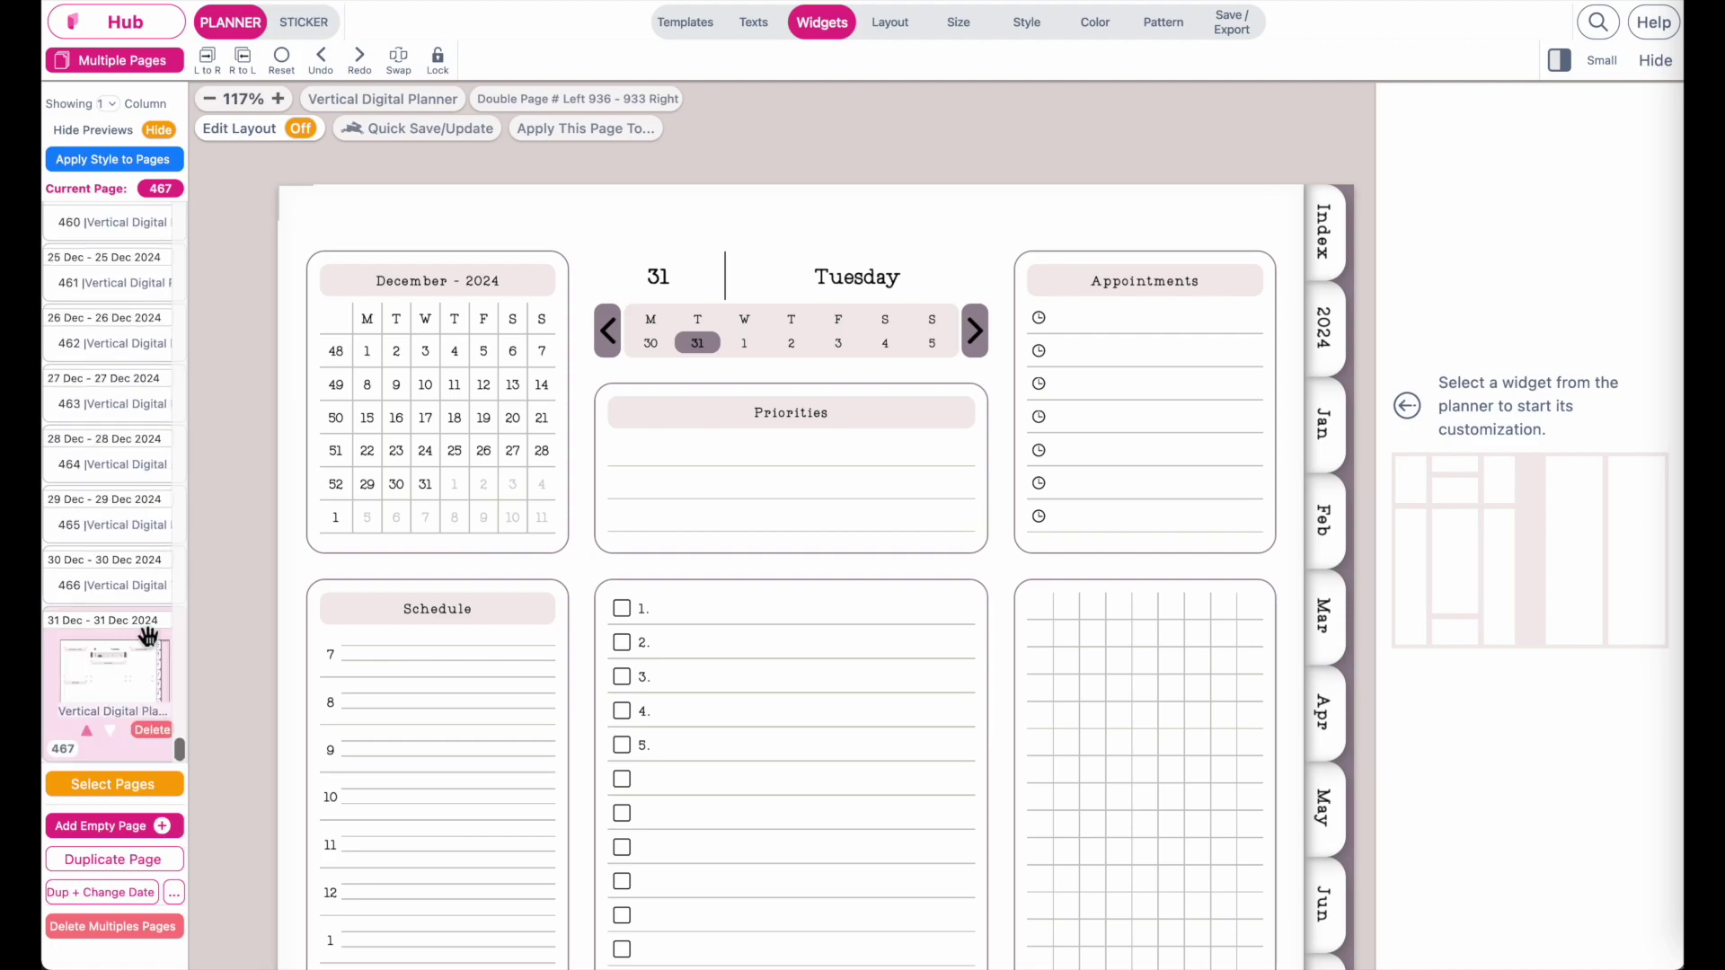
pyautogui.click(116, 413)
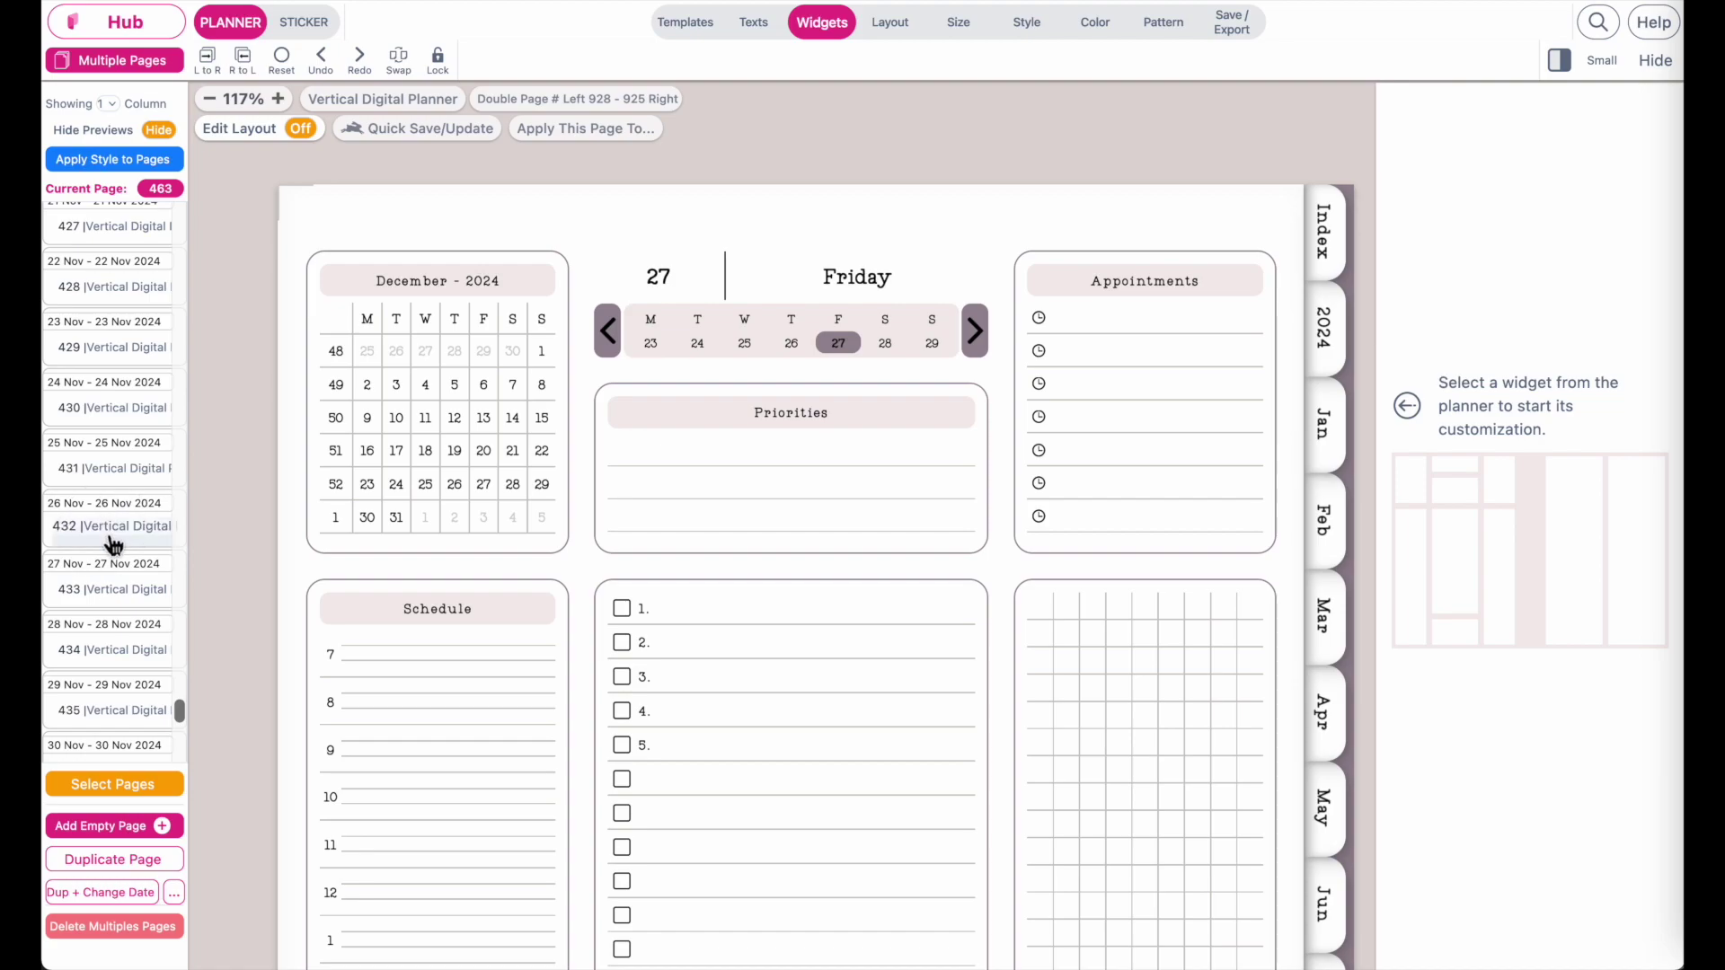
pyautogui.click(111, 537)
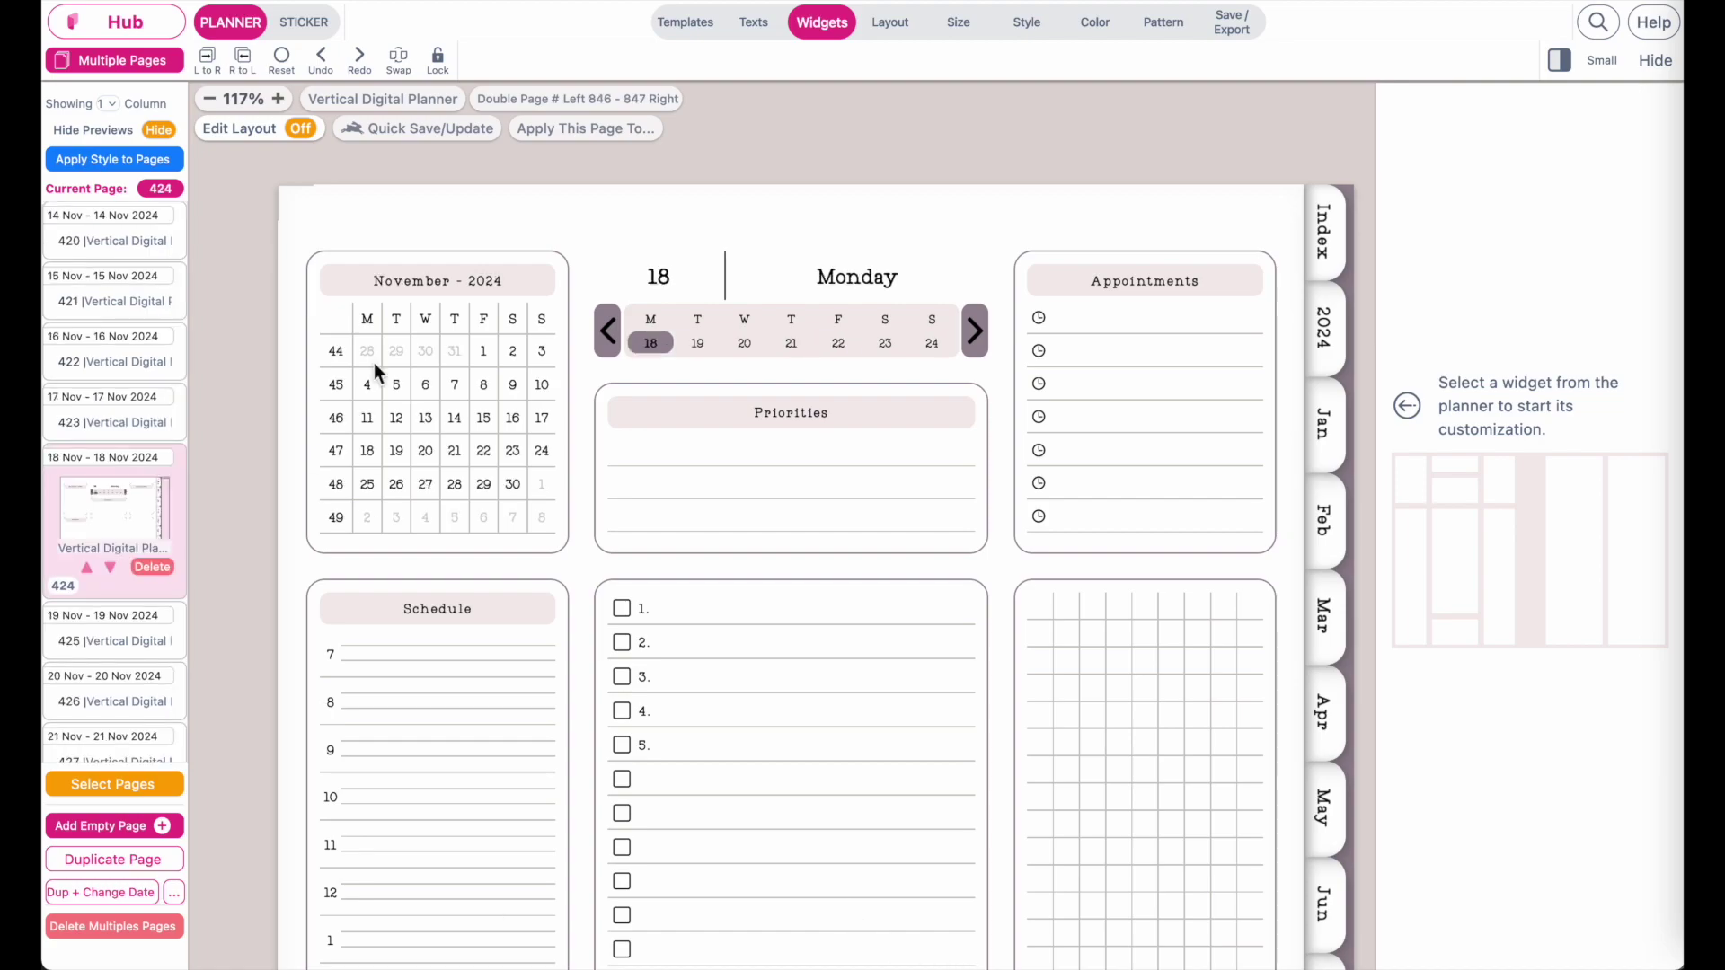
# Step: Choose Digital PDF export settings with Sync All Pages enabled
pyautogui.click(1234, 31)
pyautogui.click(1525, 177)
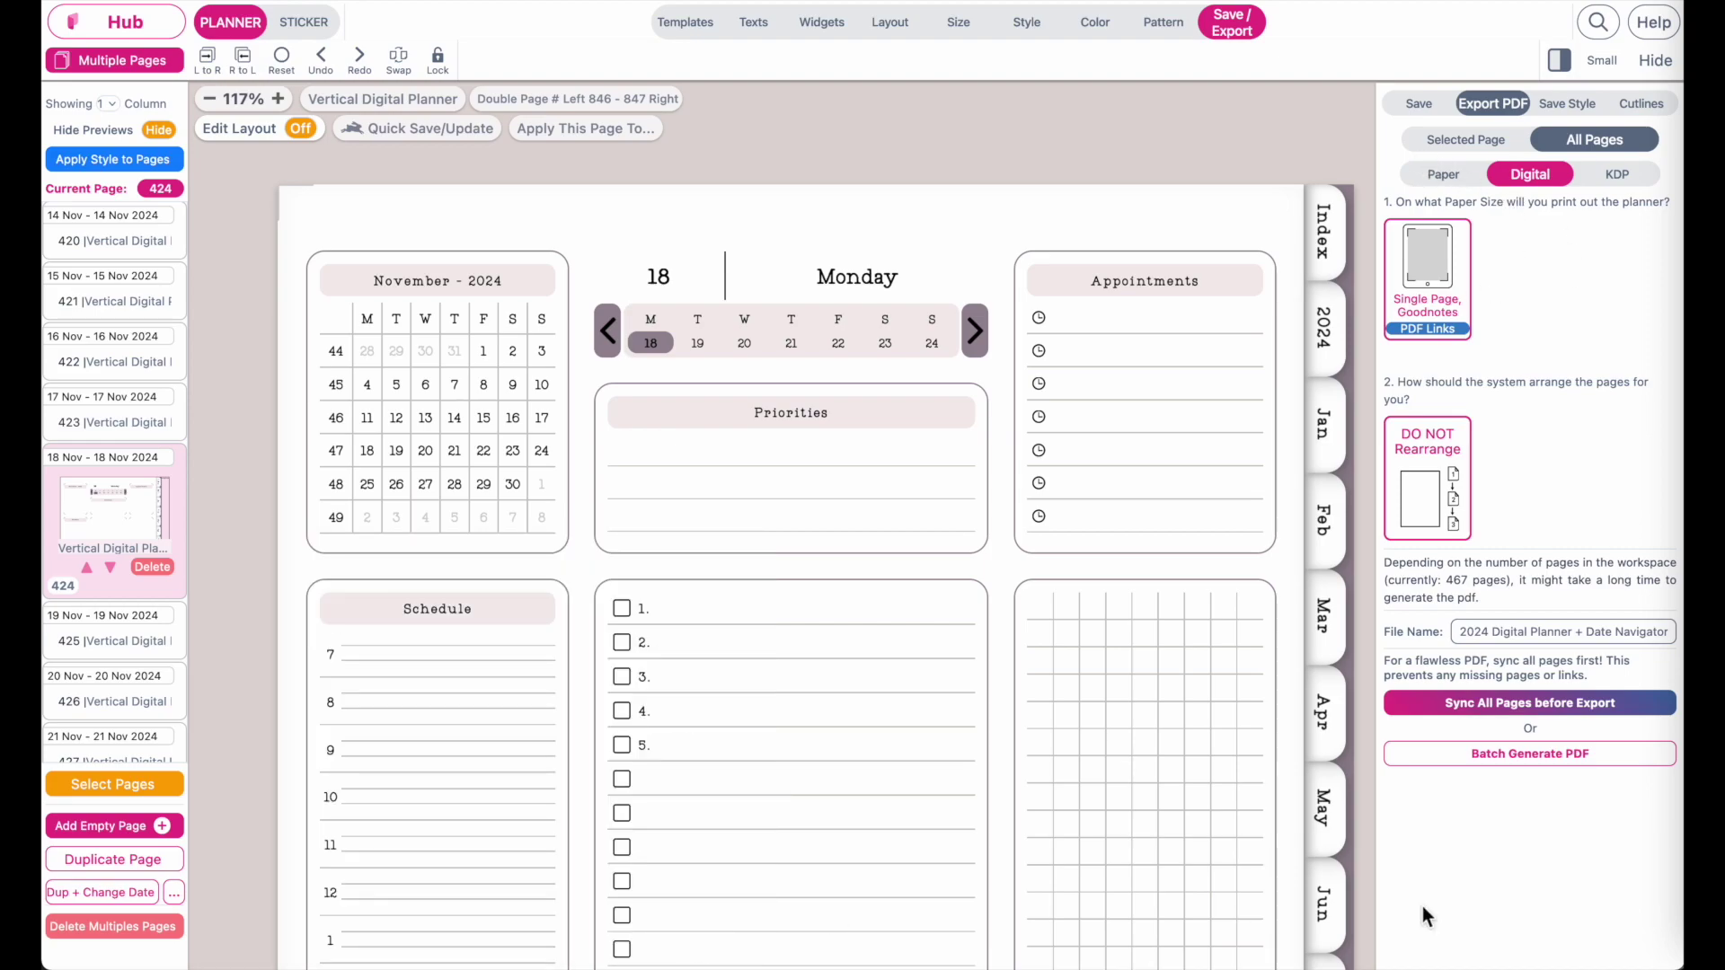
pyautogui.click(1428, 705)
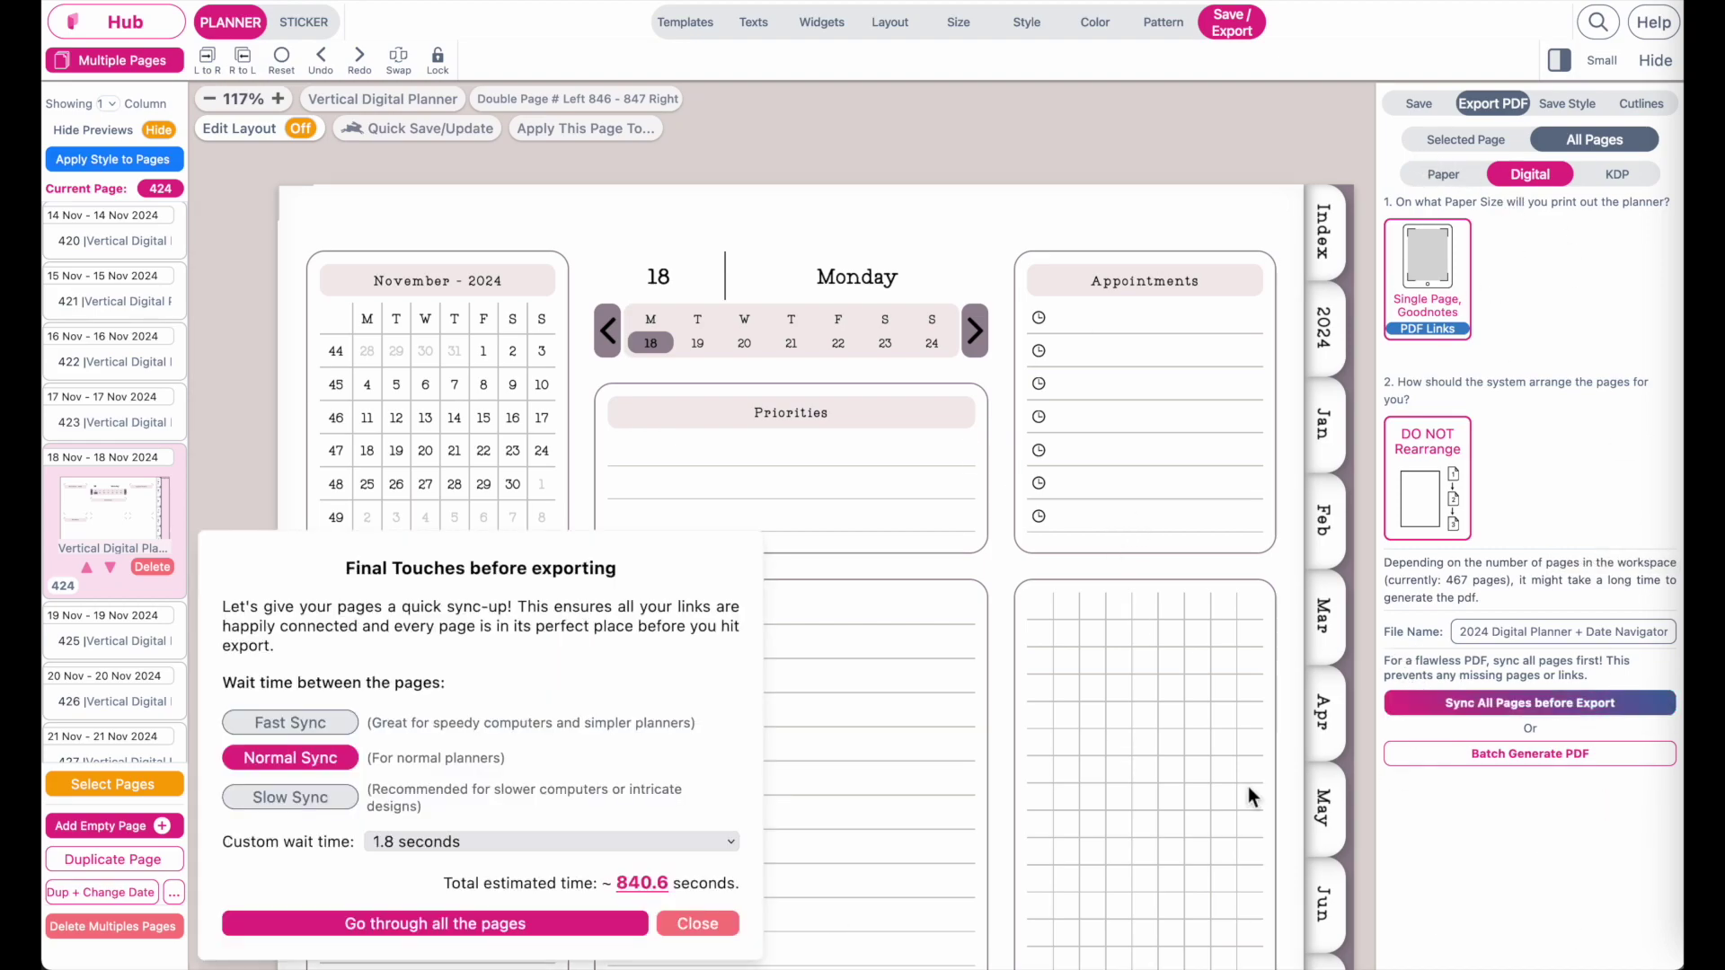
pyautogui.click(679, 925)
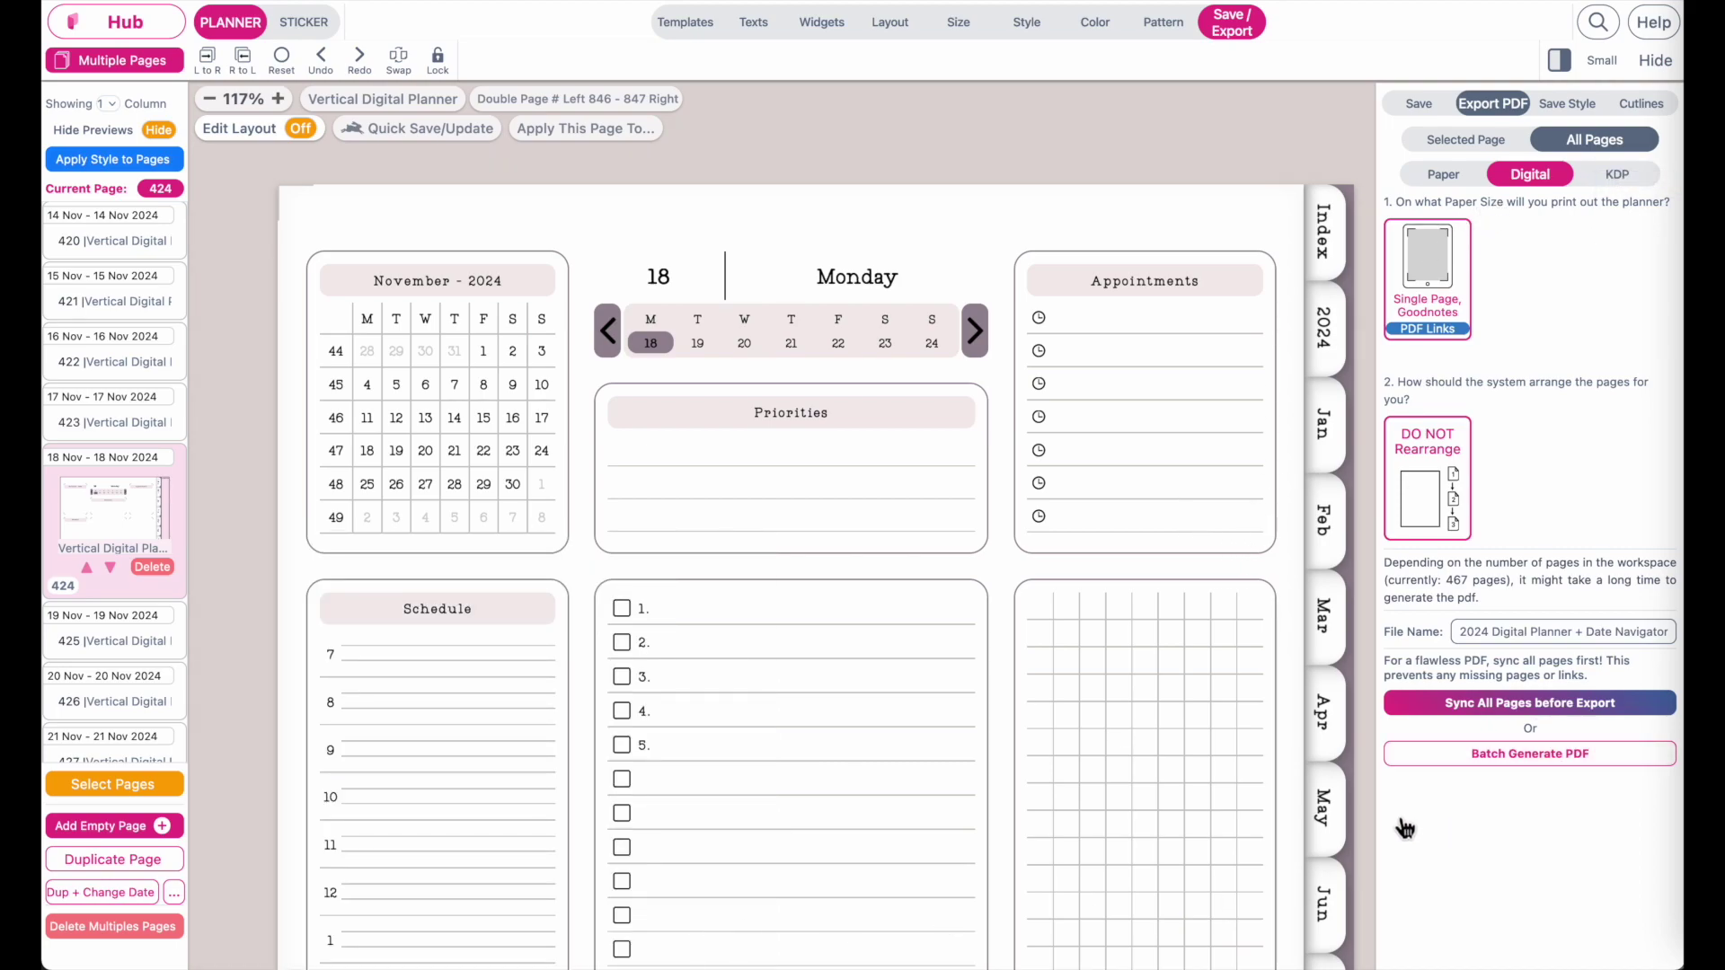
# Step: Keep the 1.8-second wait time between pages and batch-generate the PDF of all pages
pyautogui.click(1464, 703)
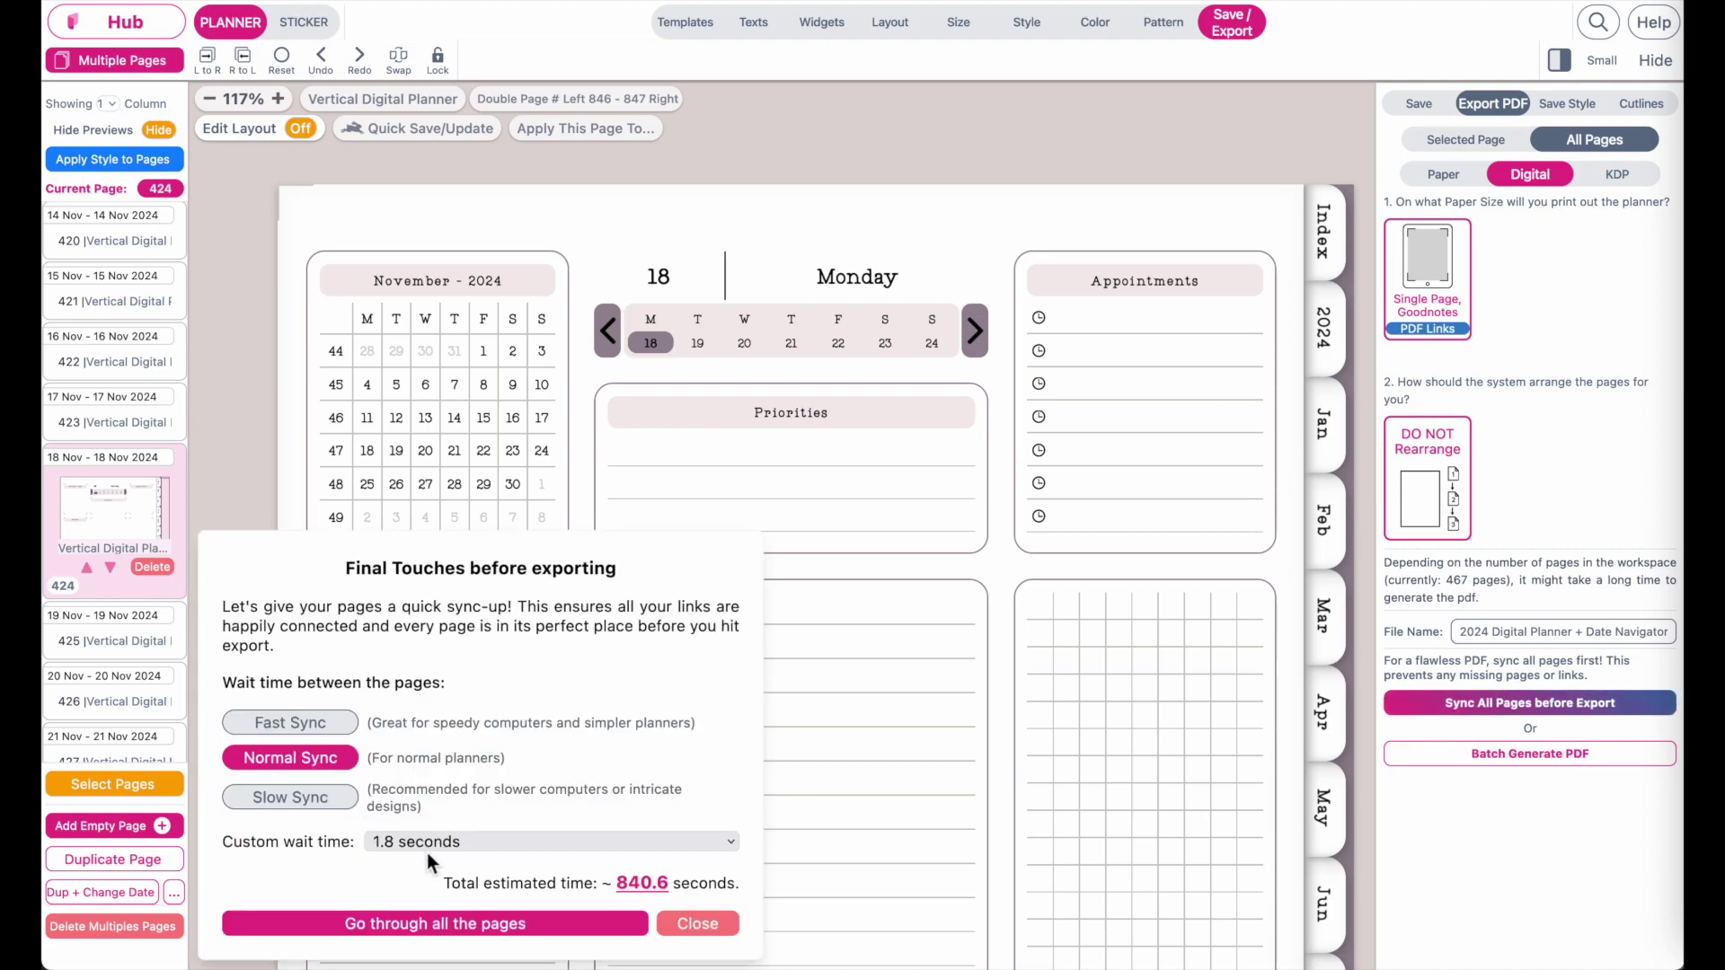
pyautogui.click(472, 841)
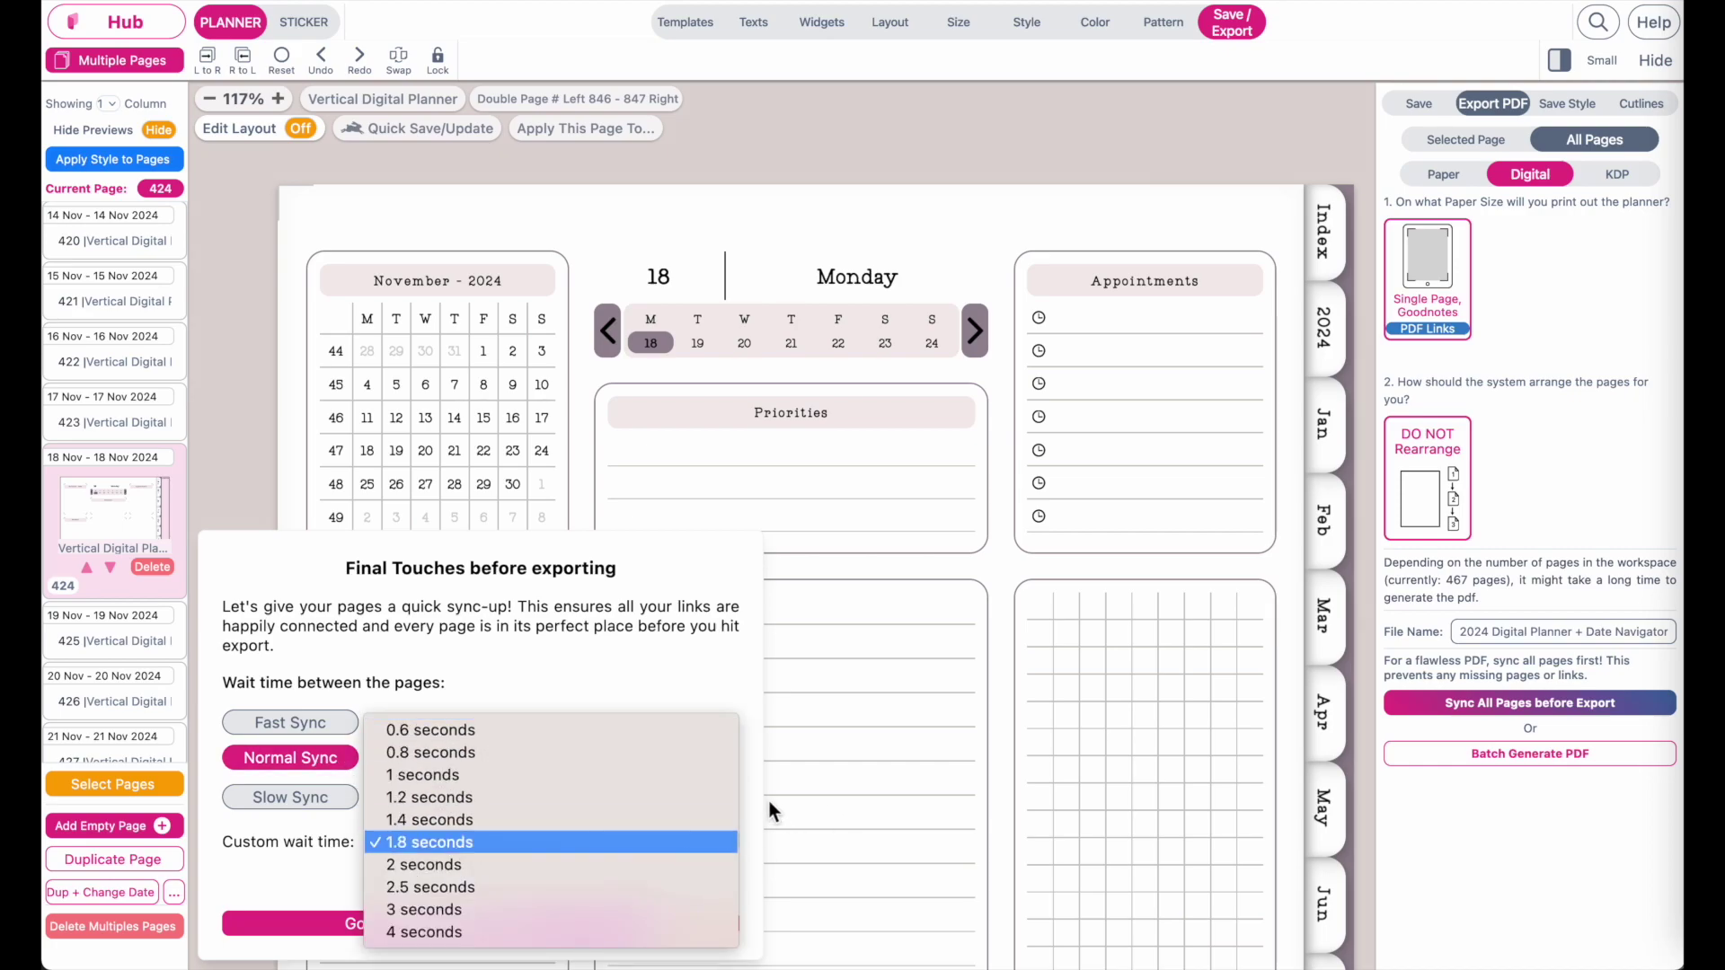
pyautogui.click(743, 686)
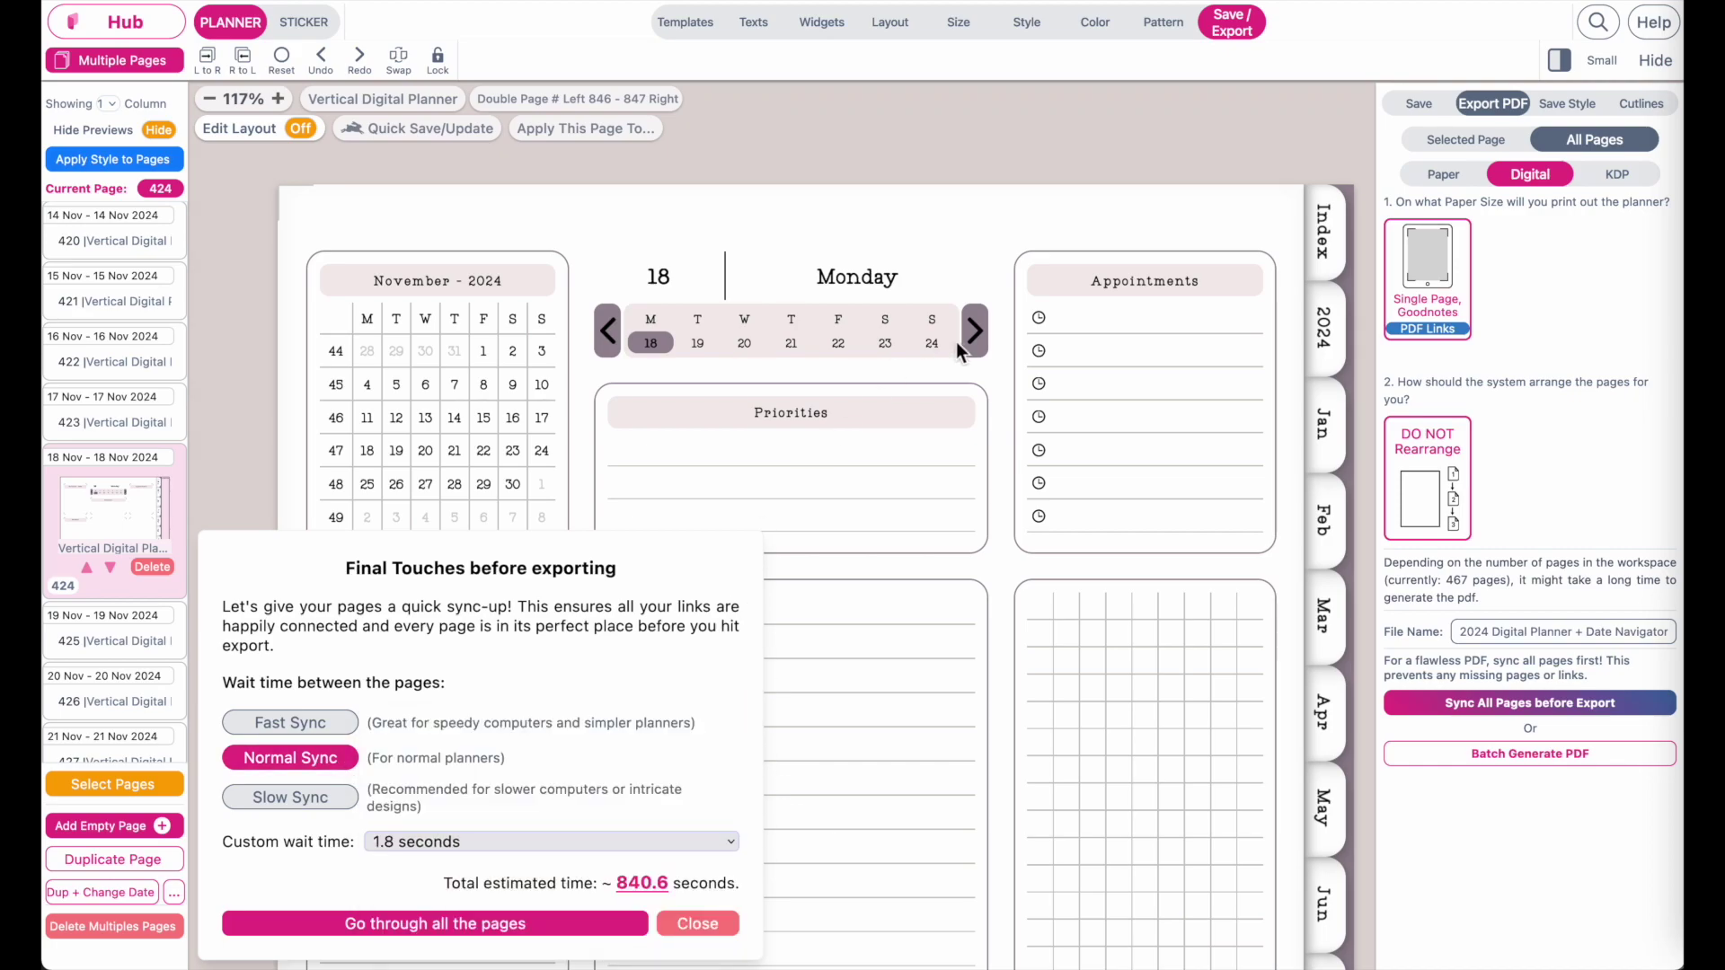
pyautogui.click(694, 925)
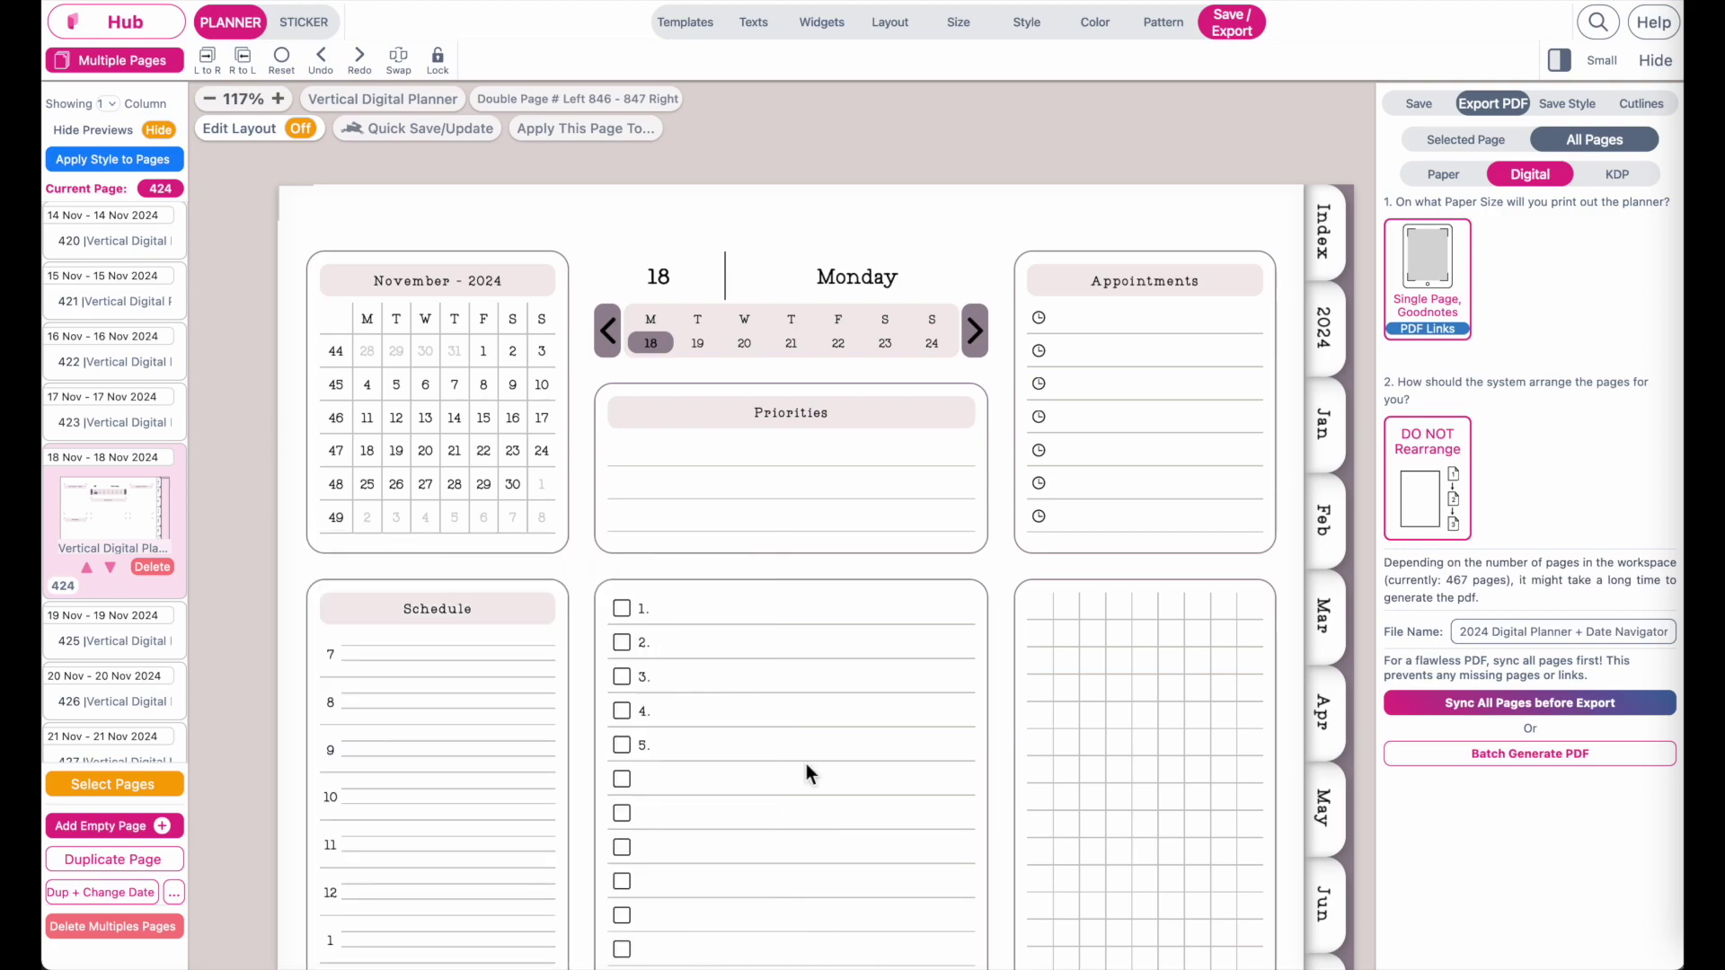
pyautogui.click(1484, 763)
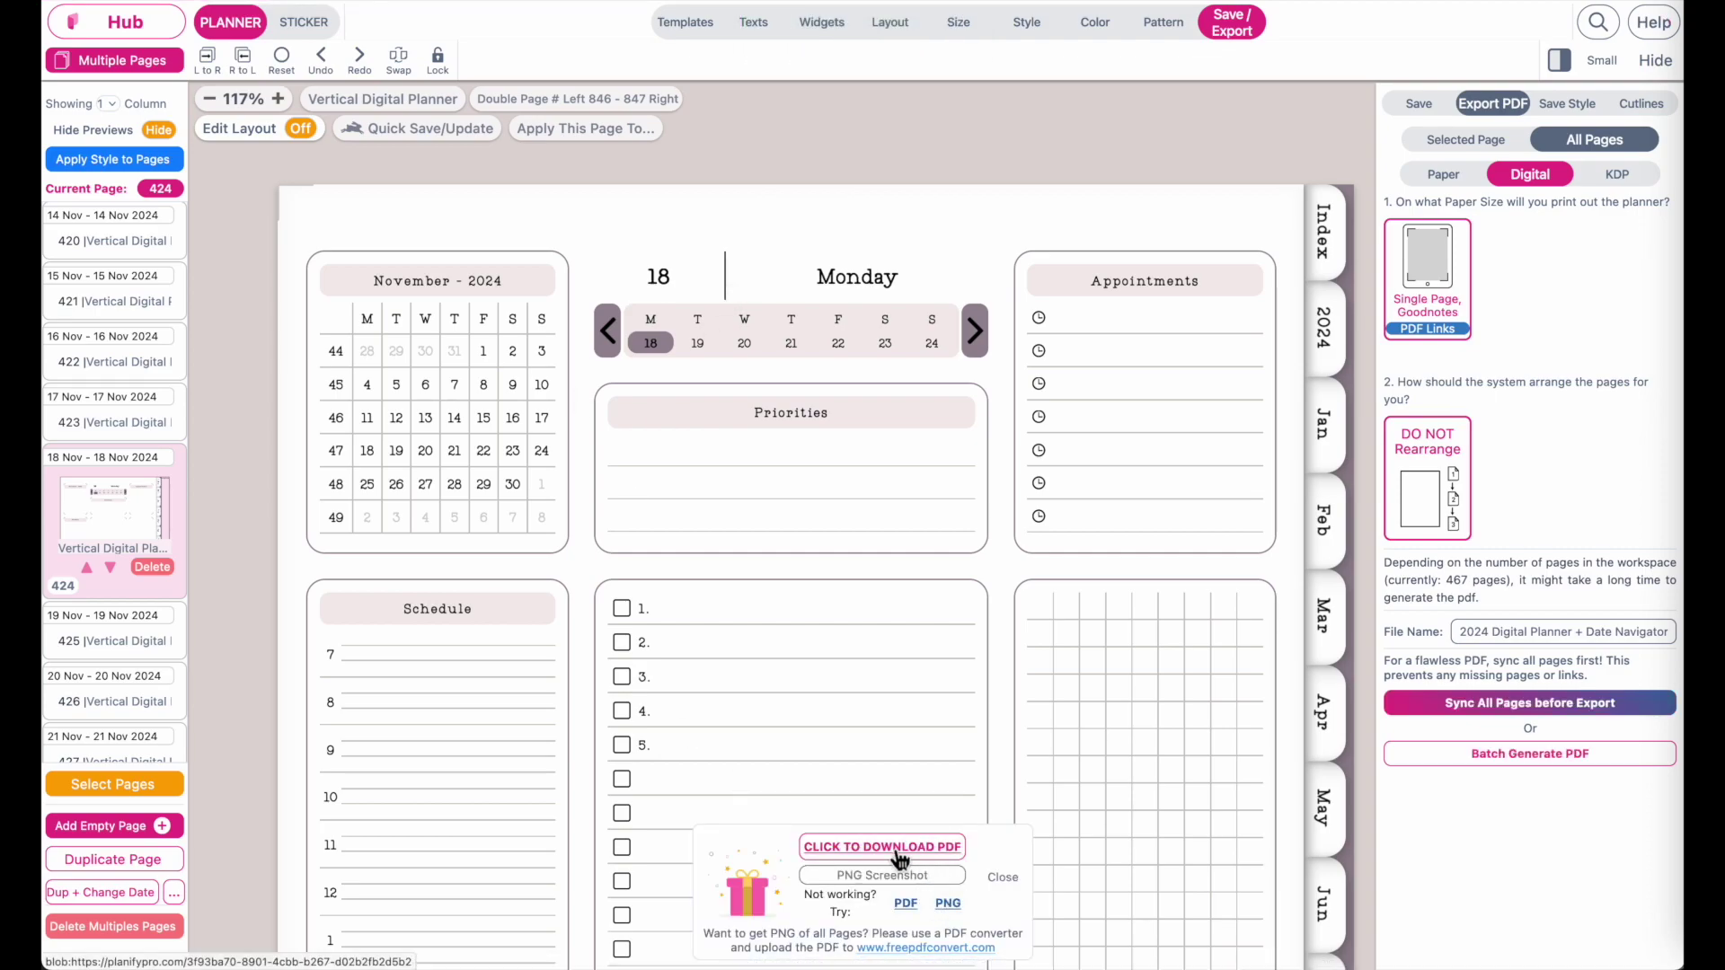
pyautogui.click(931, 849)
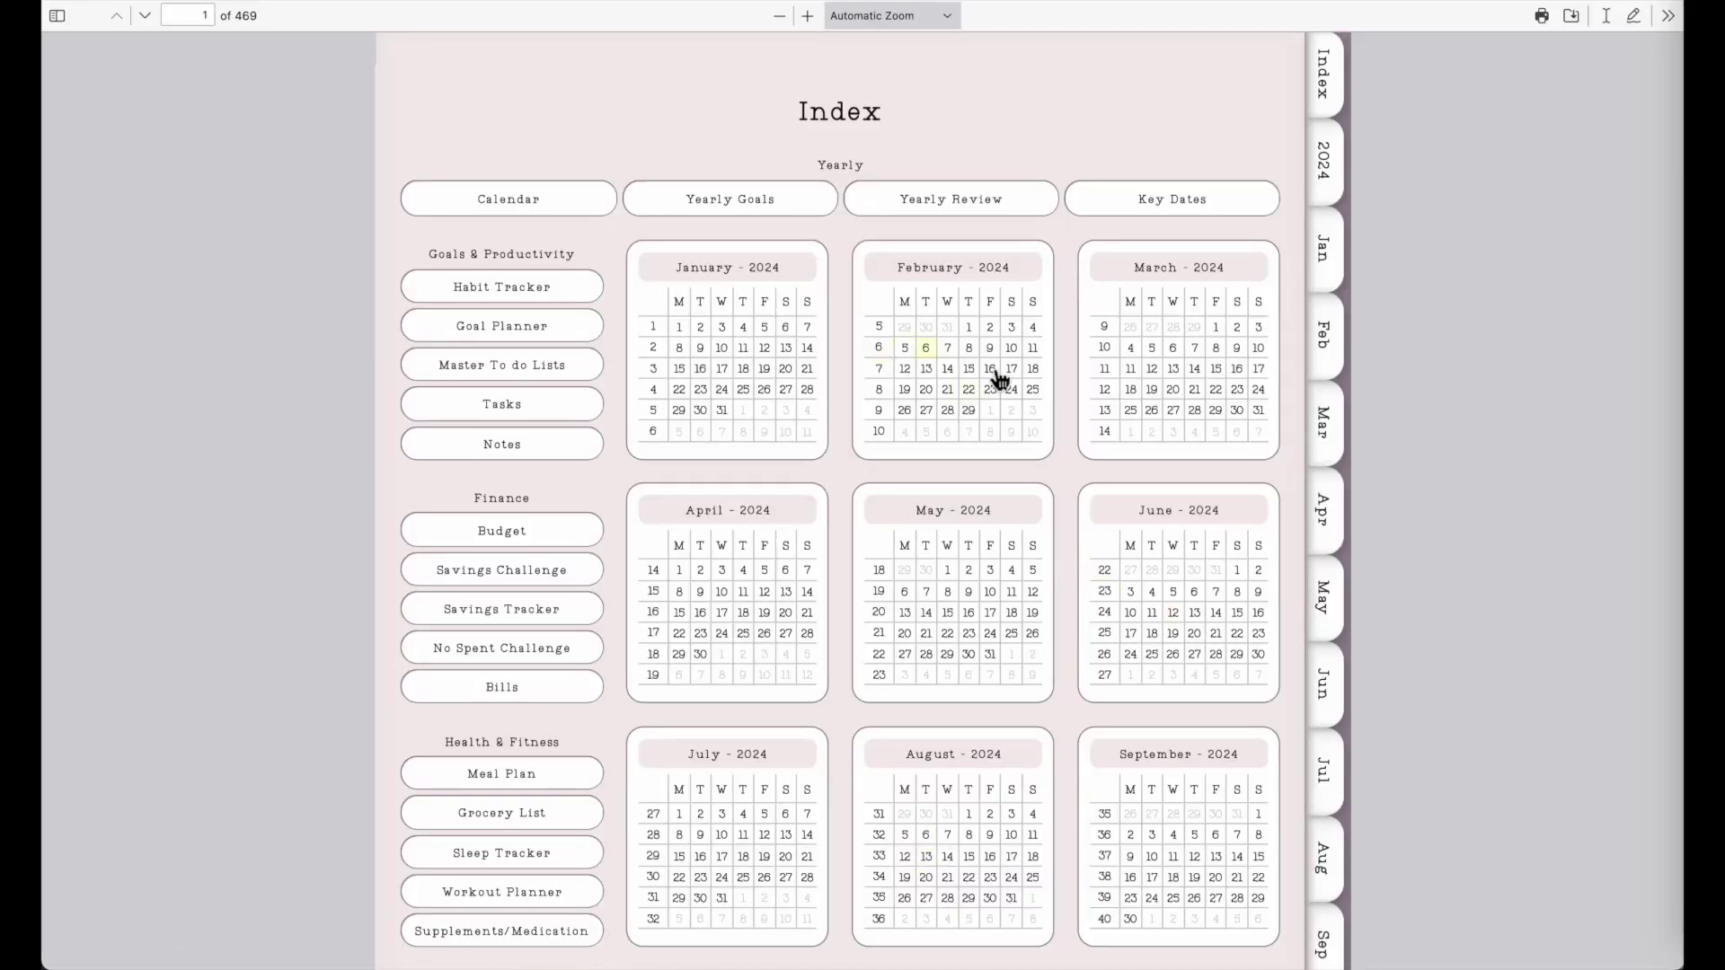
pyautogui.click(929, 372)
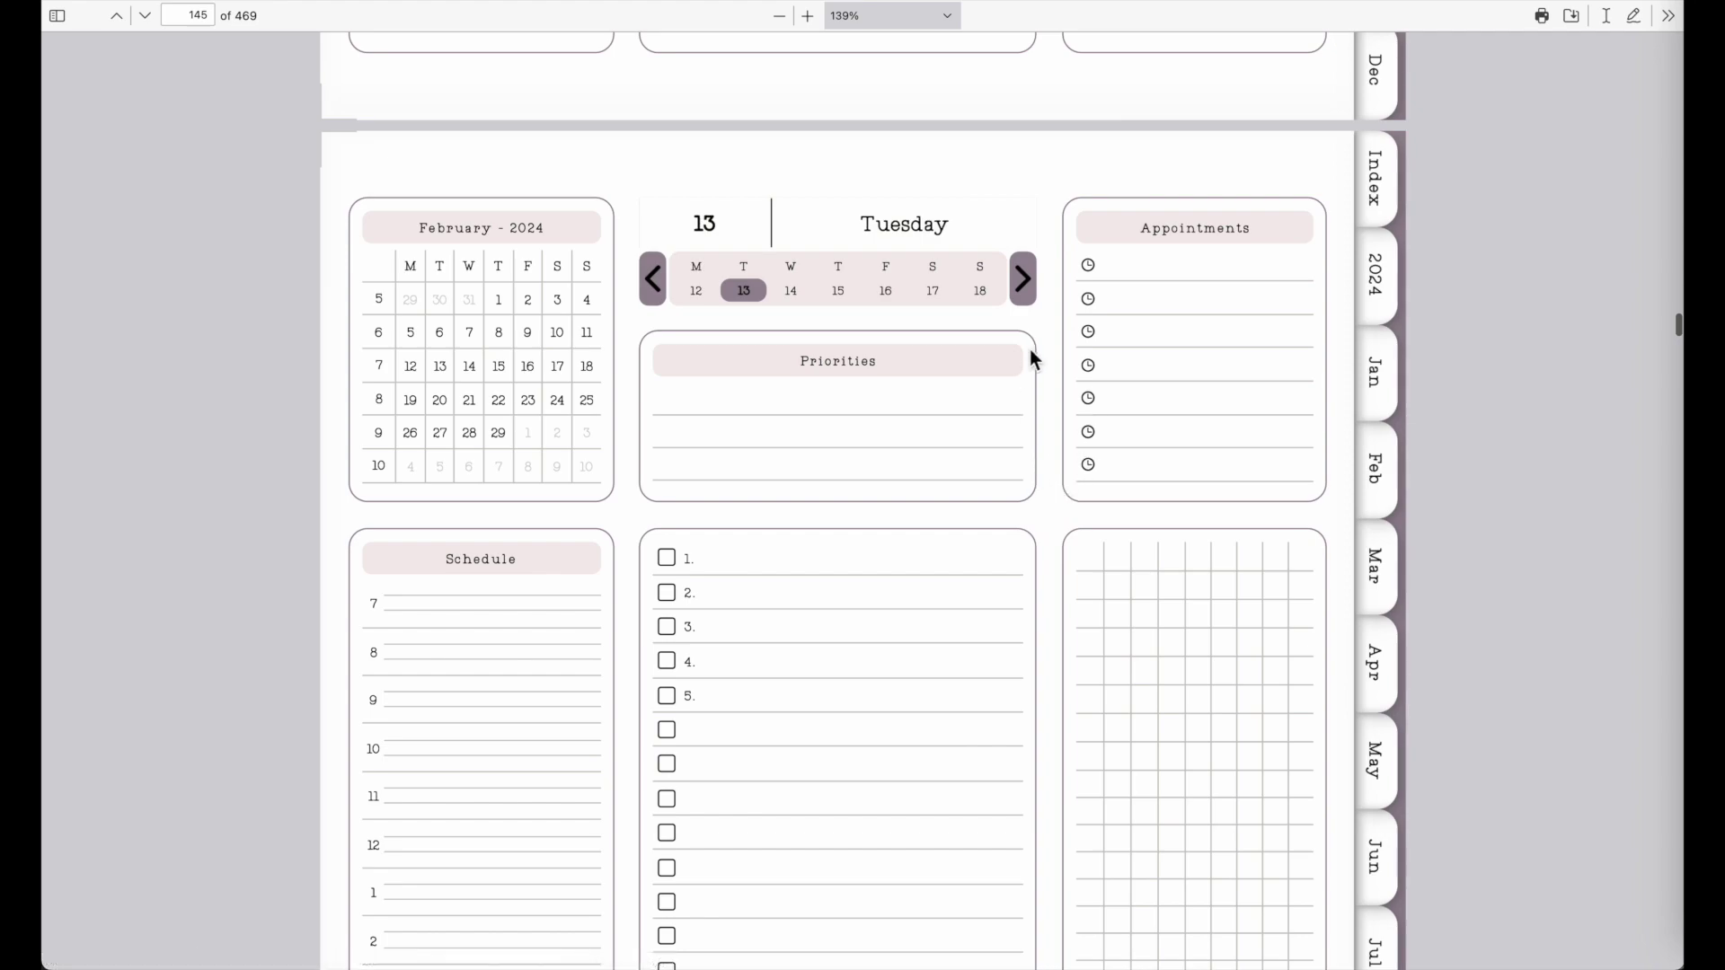
pyautogui.click(1037, 297)
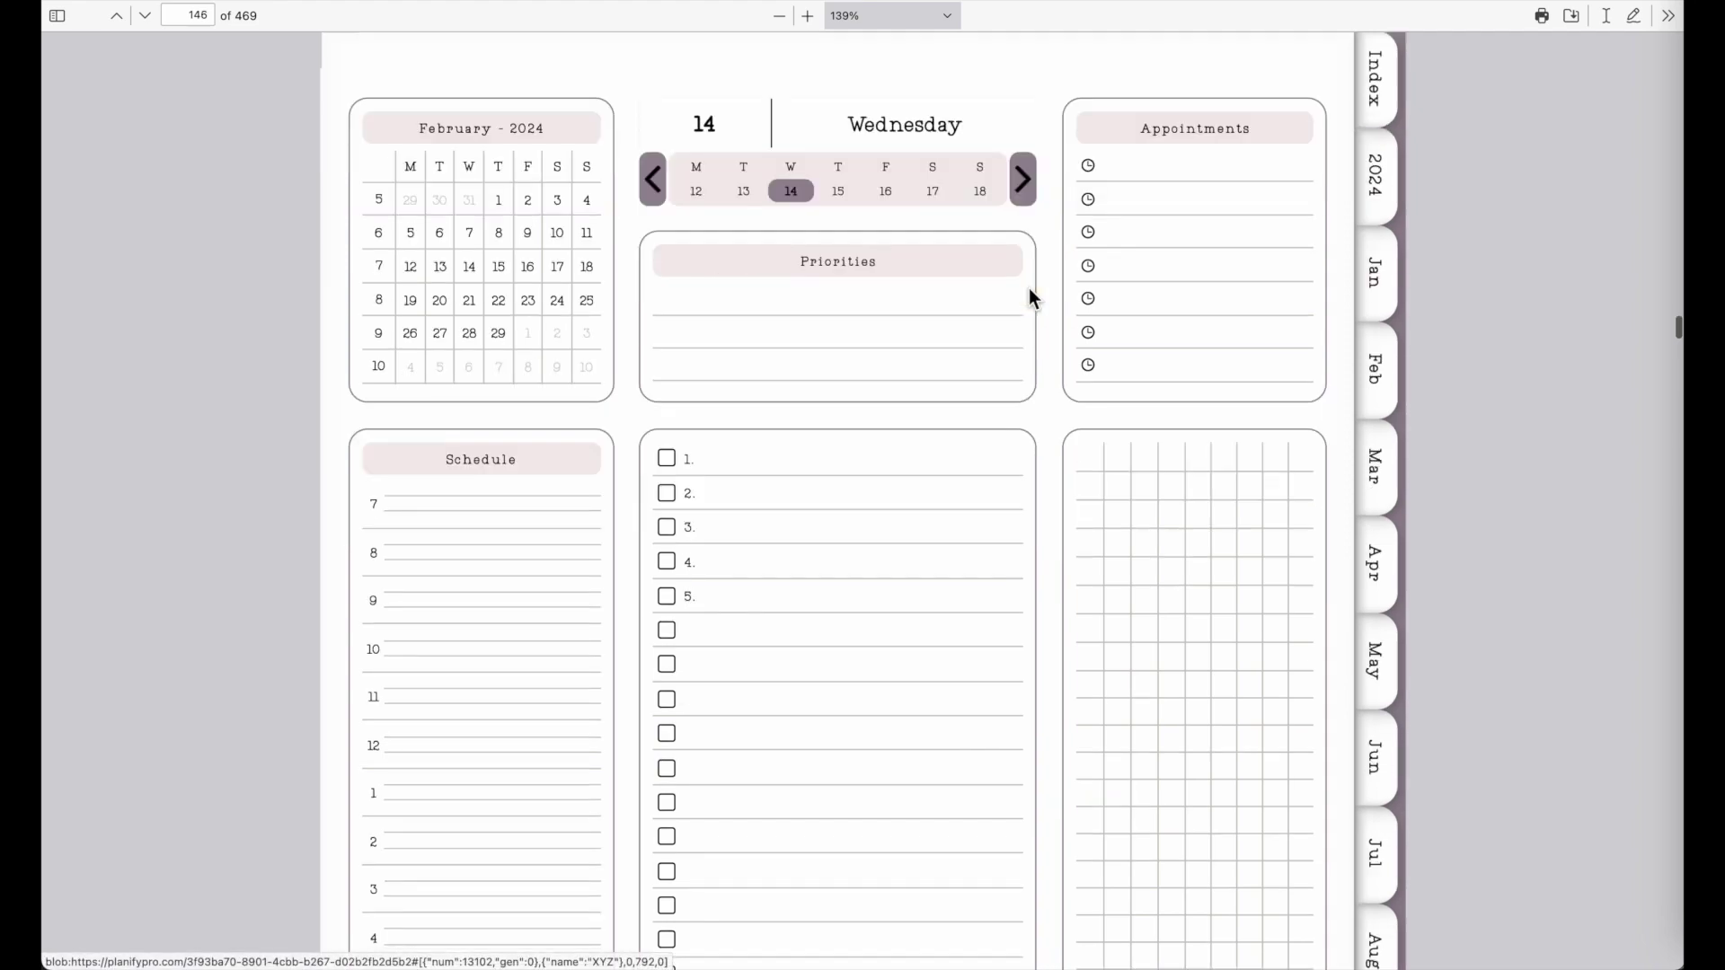
pyautogui.click(1033, 199)
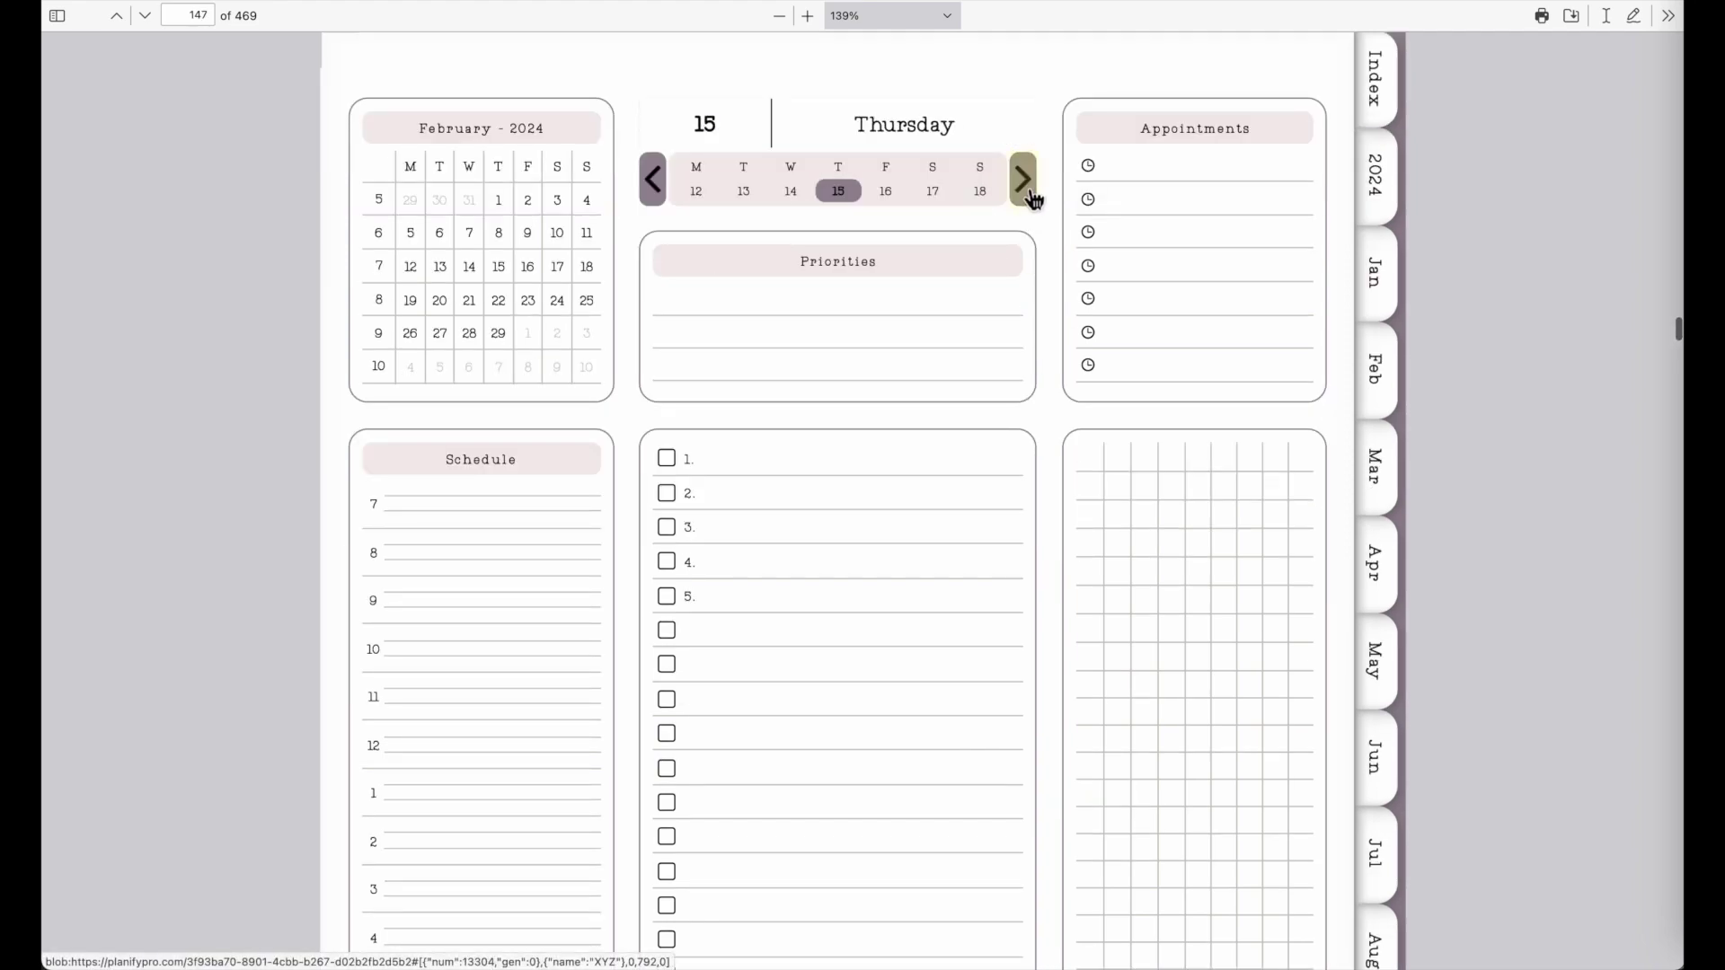
pyautogui.click(1033, 200)
pyautogui.click(1032, 199)
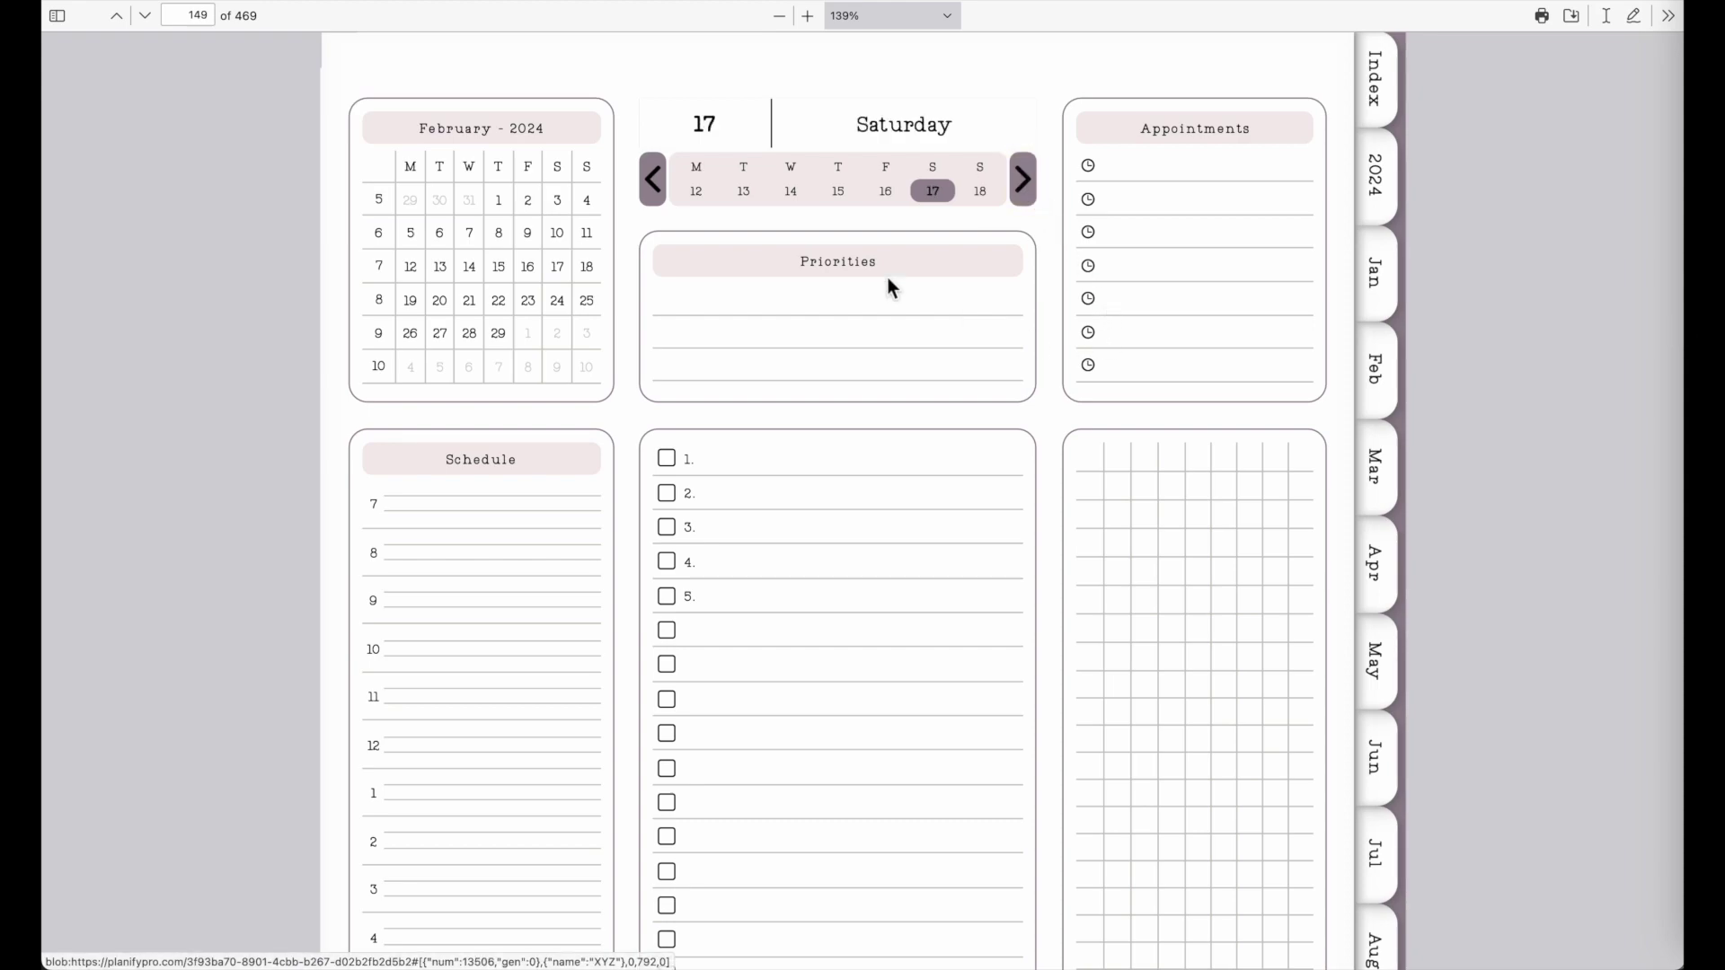
pyautogui.click(752, 196)
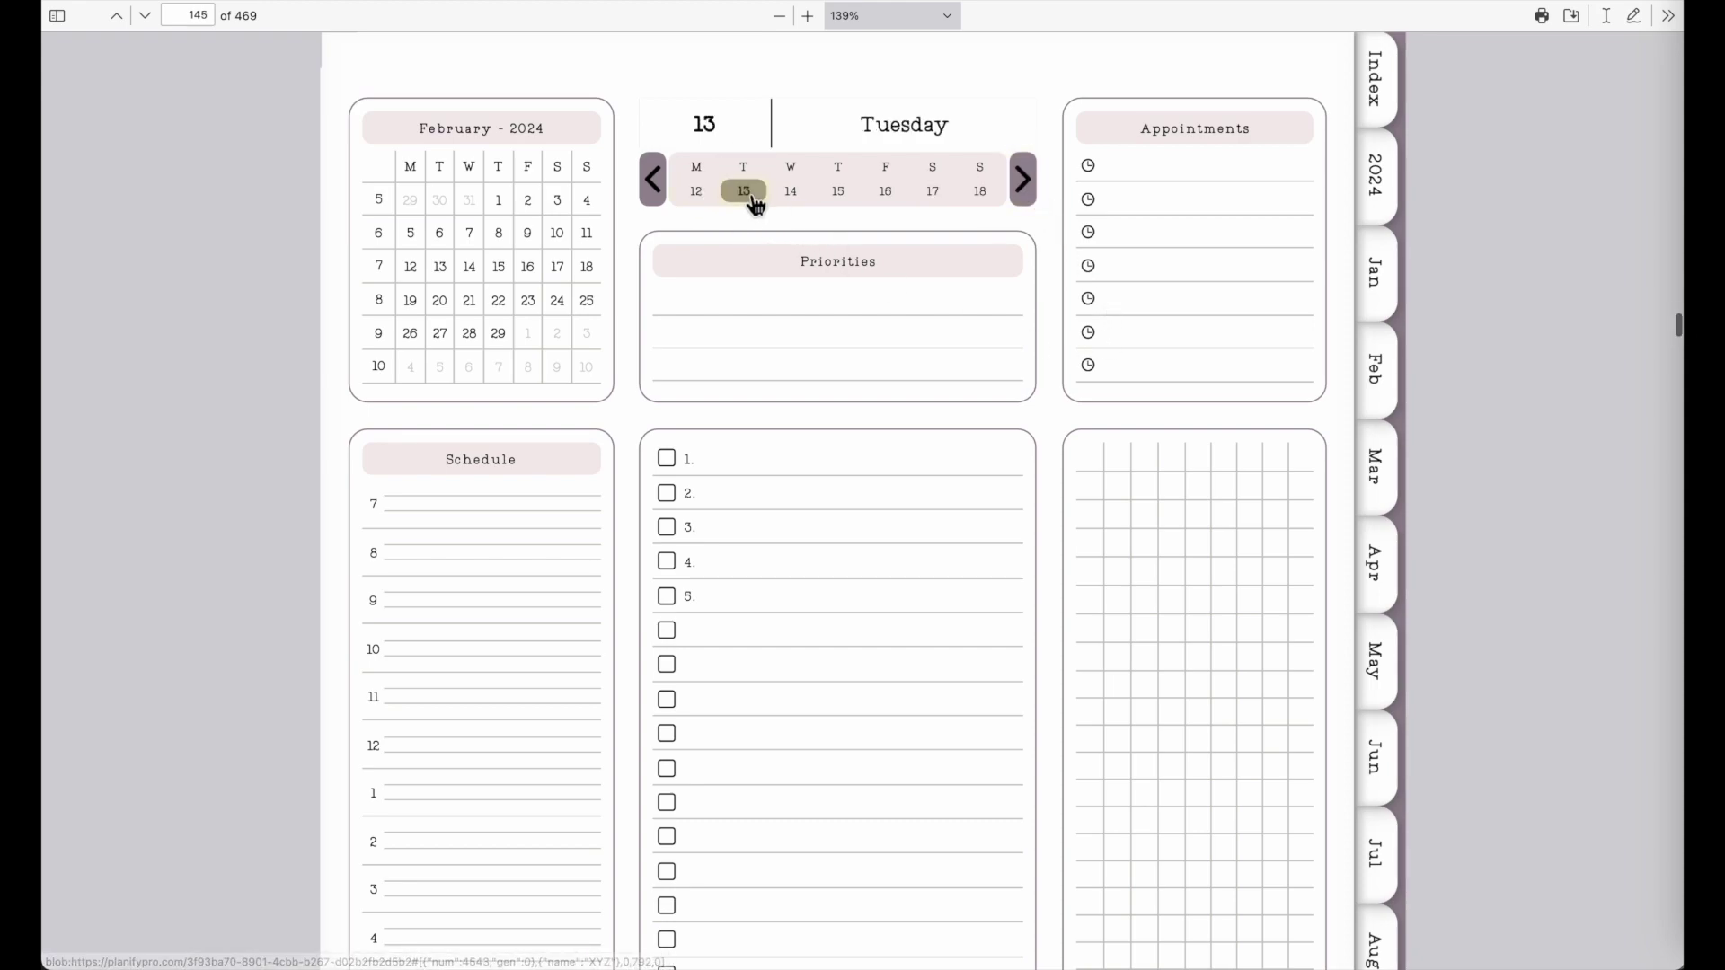
pyautogui.click(932, 196)
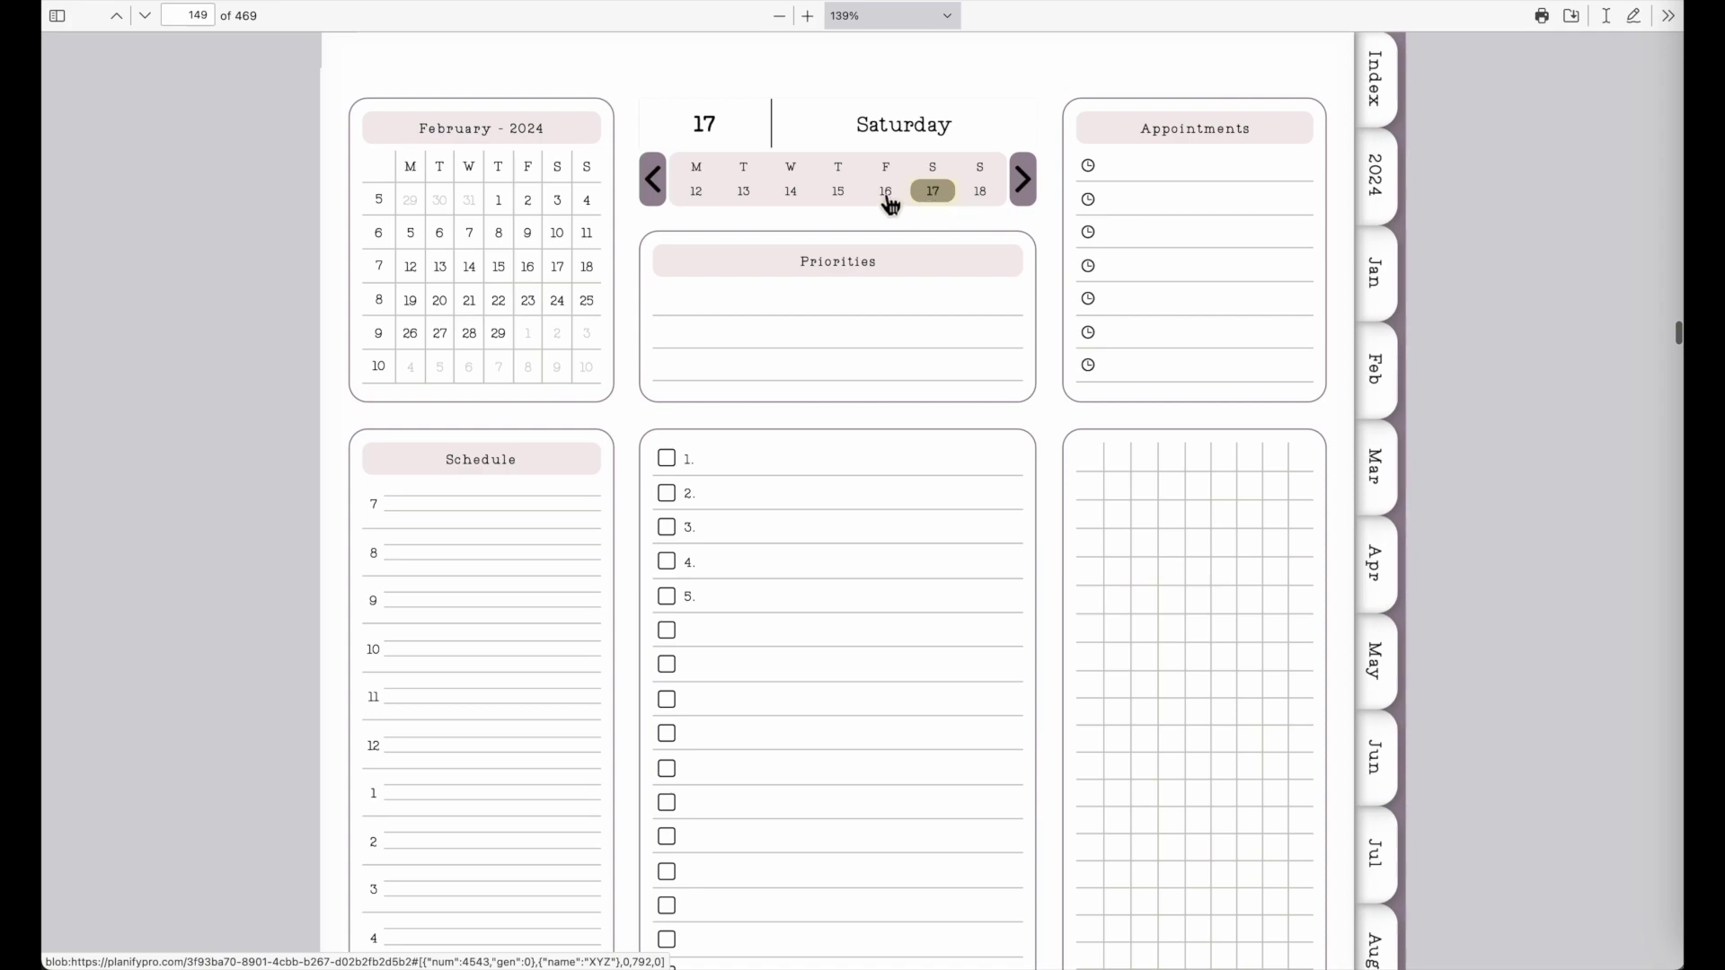
pyautogui.click(838, 196)
pyautogui.click(700, 193)
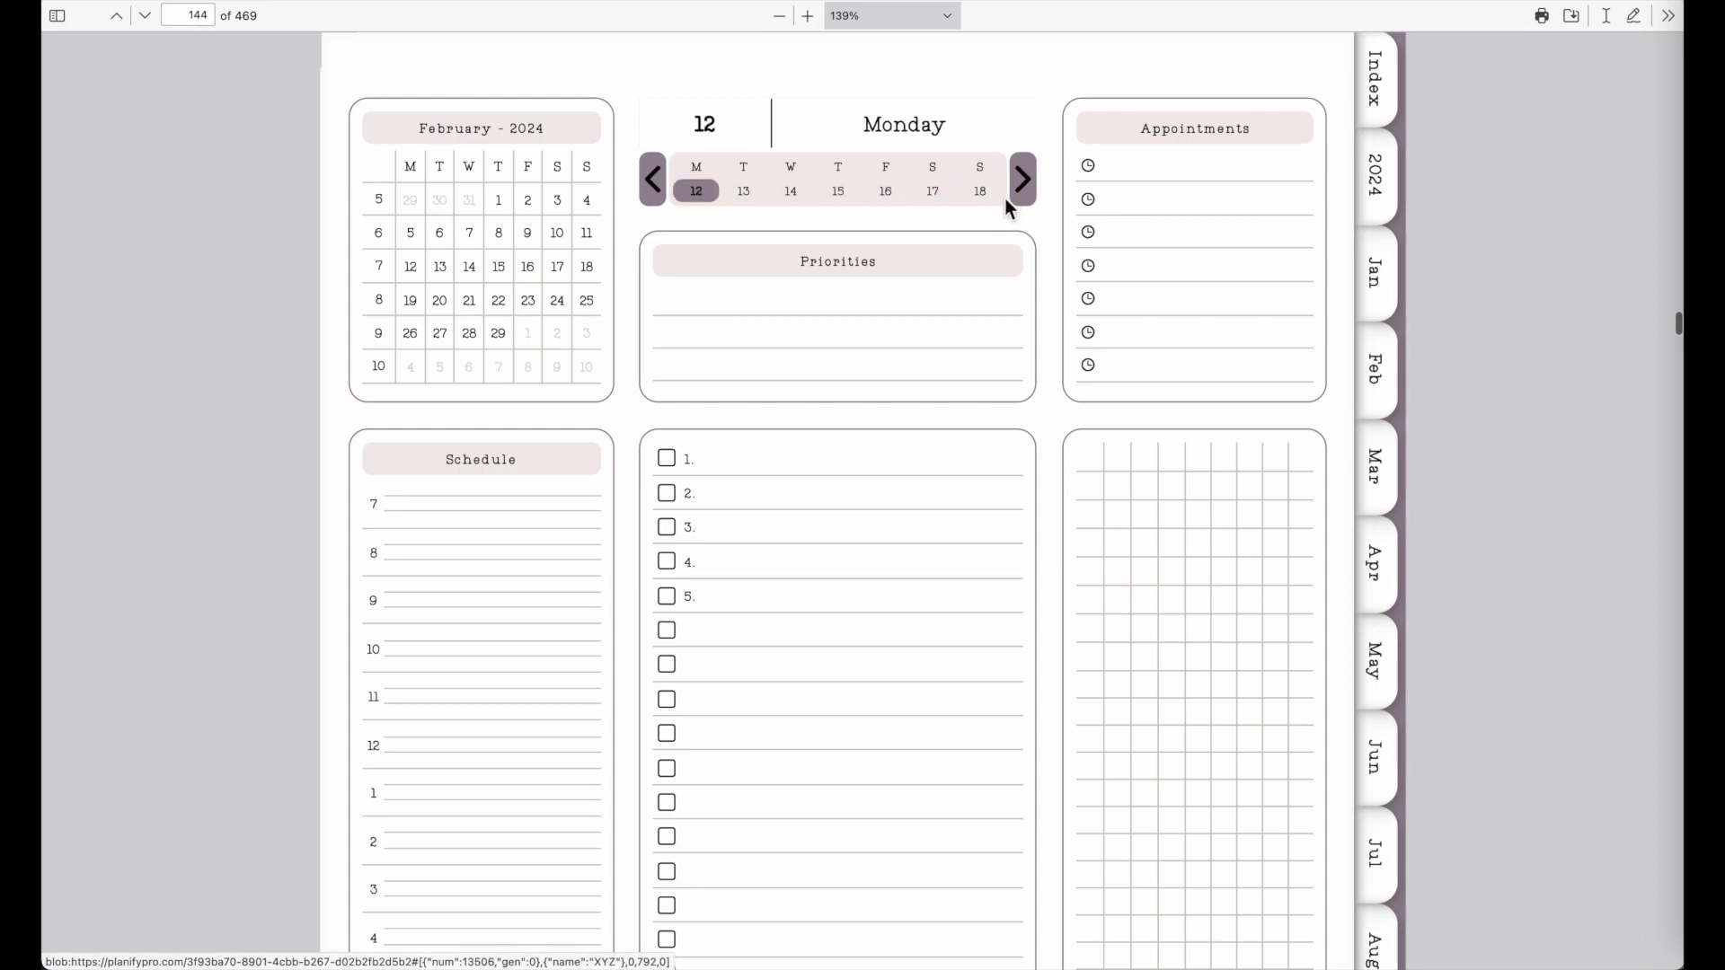
pyautogui.click(982, 193)
pyautogui.click(744, 193)
pyautogui.click(697, 192)
pyautogui.click(980, 193)
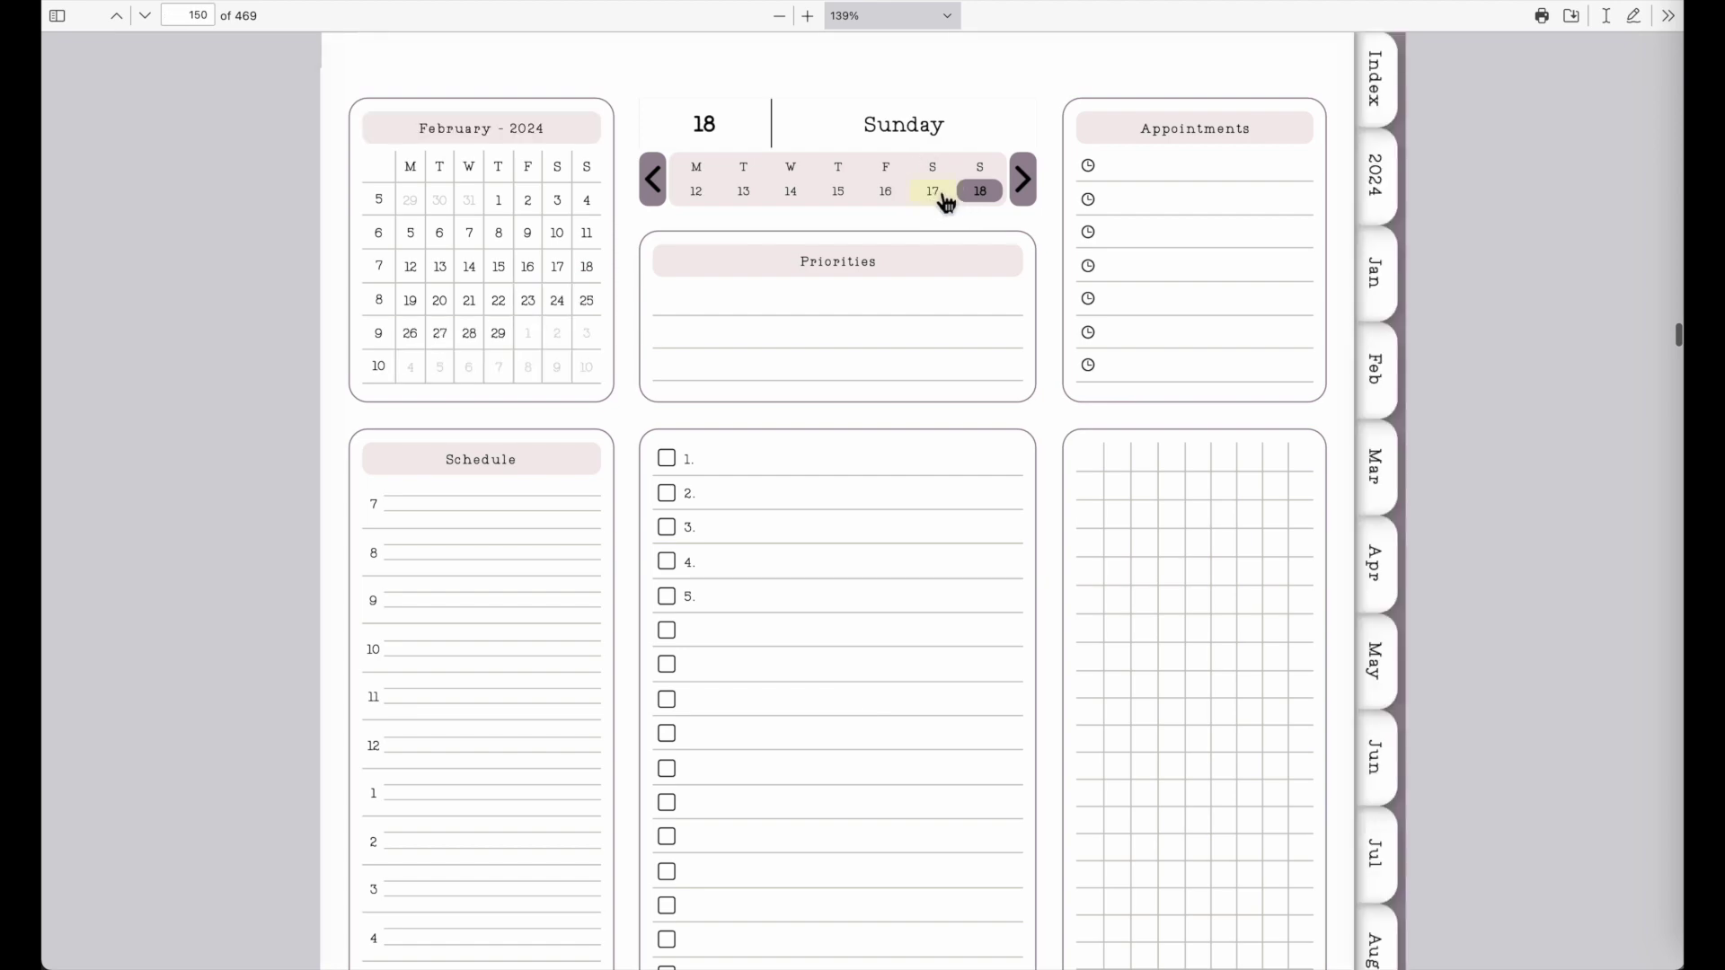
pyautogui.click(939, 194)
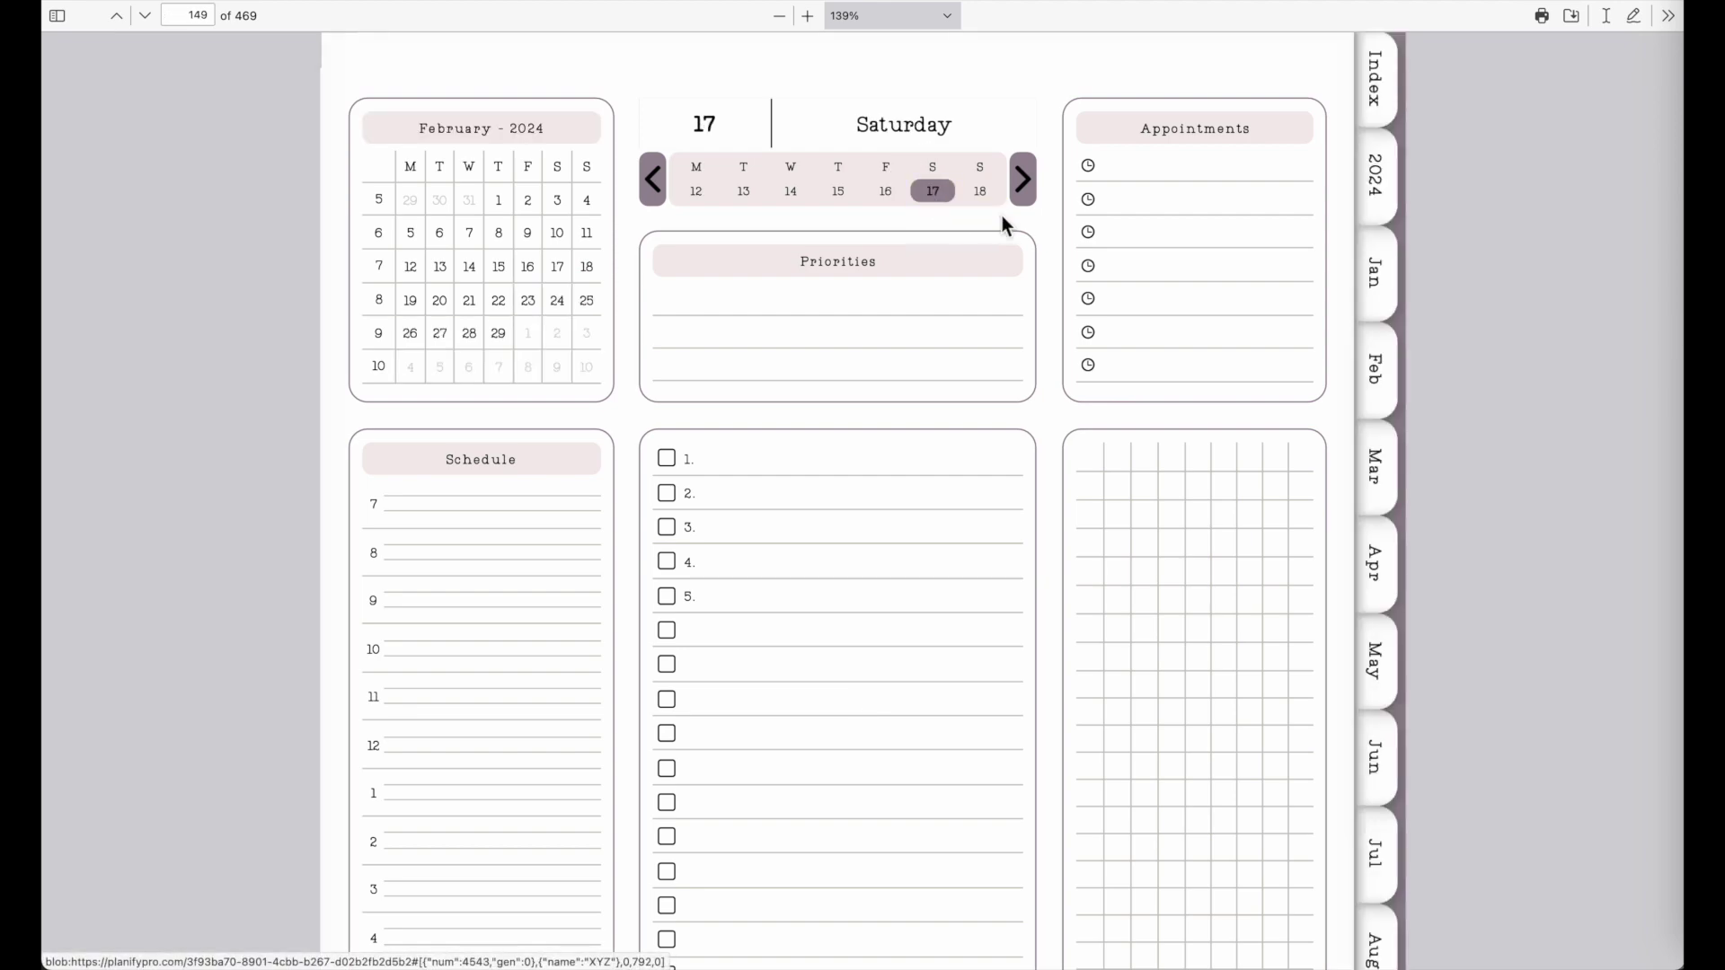
# Step: Revisit the planner's page sync settings, then advance day by day to Sunday 28 October
pyautogui.hotkey('ctrl', 'w')
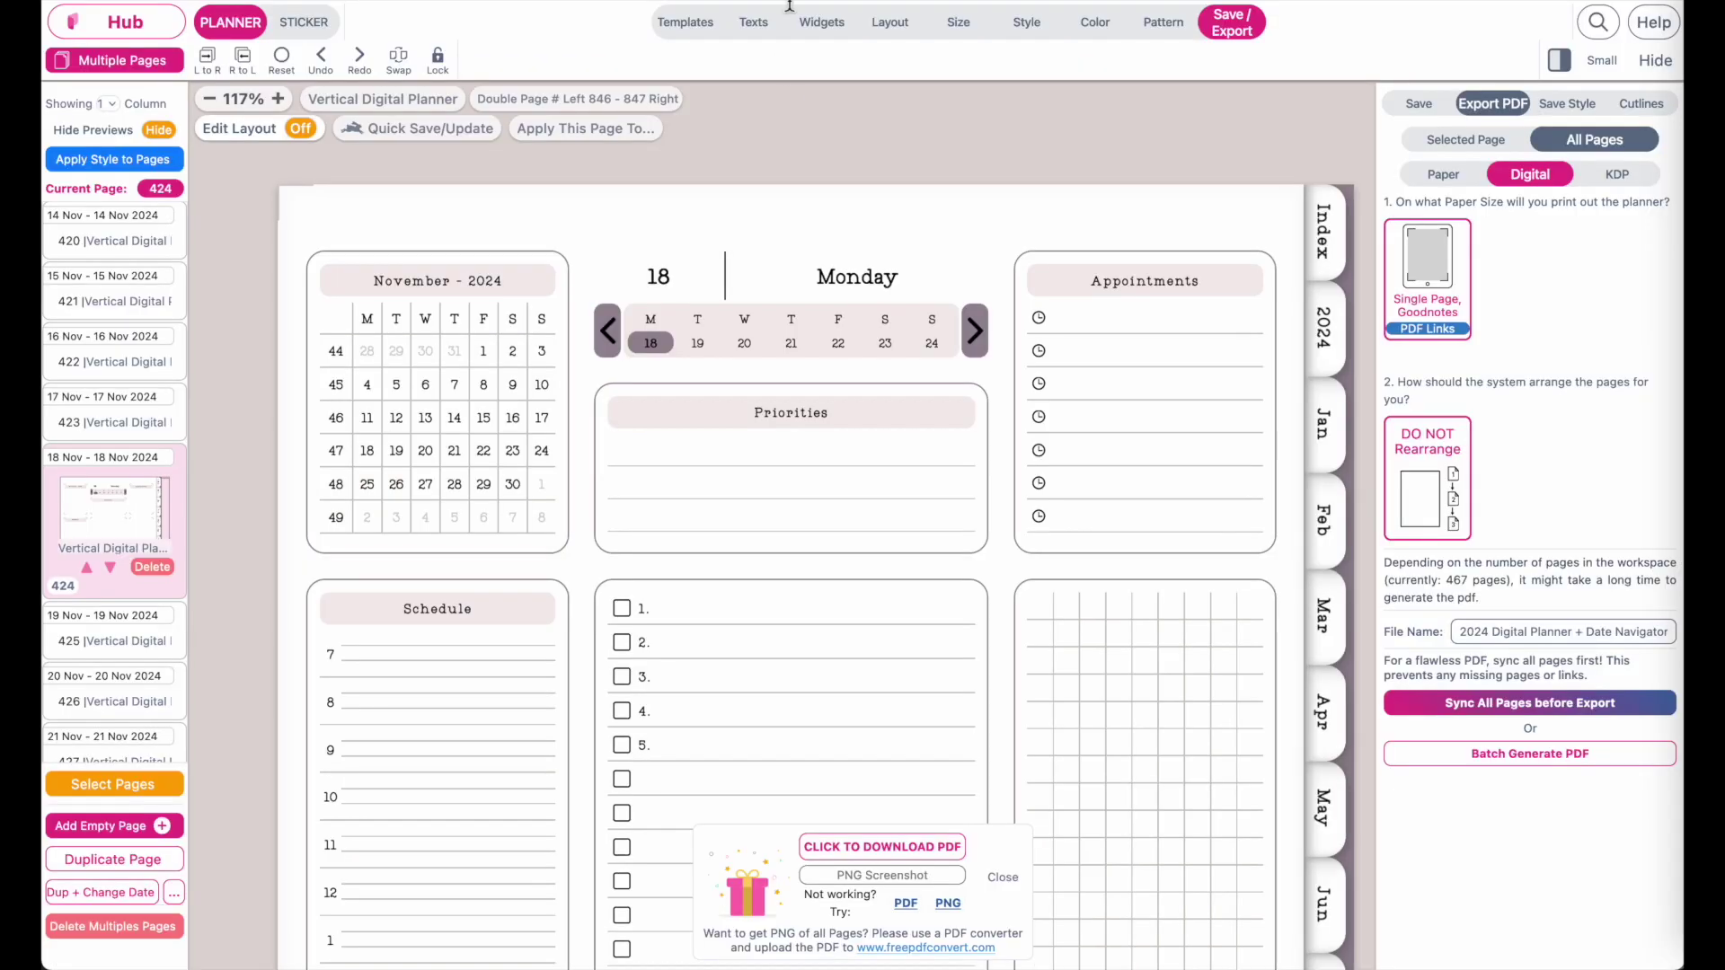
pyautogui.click(1446, 705)
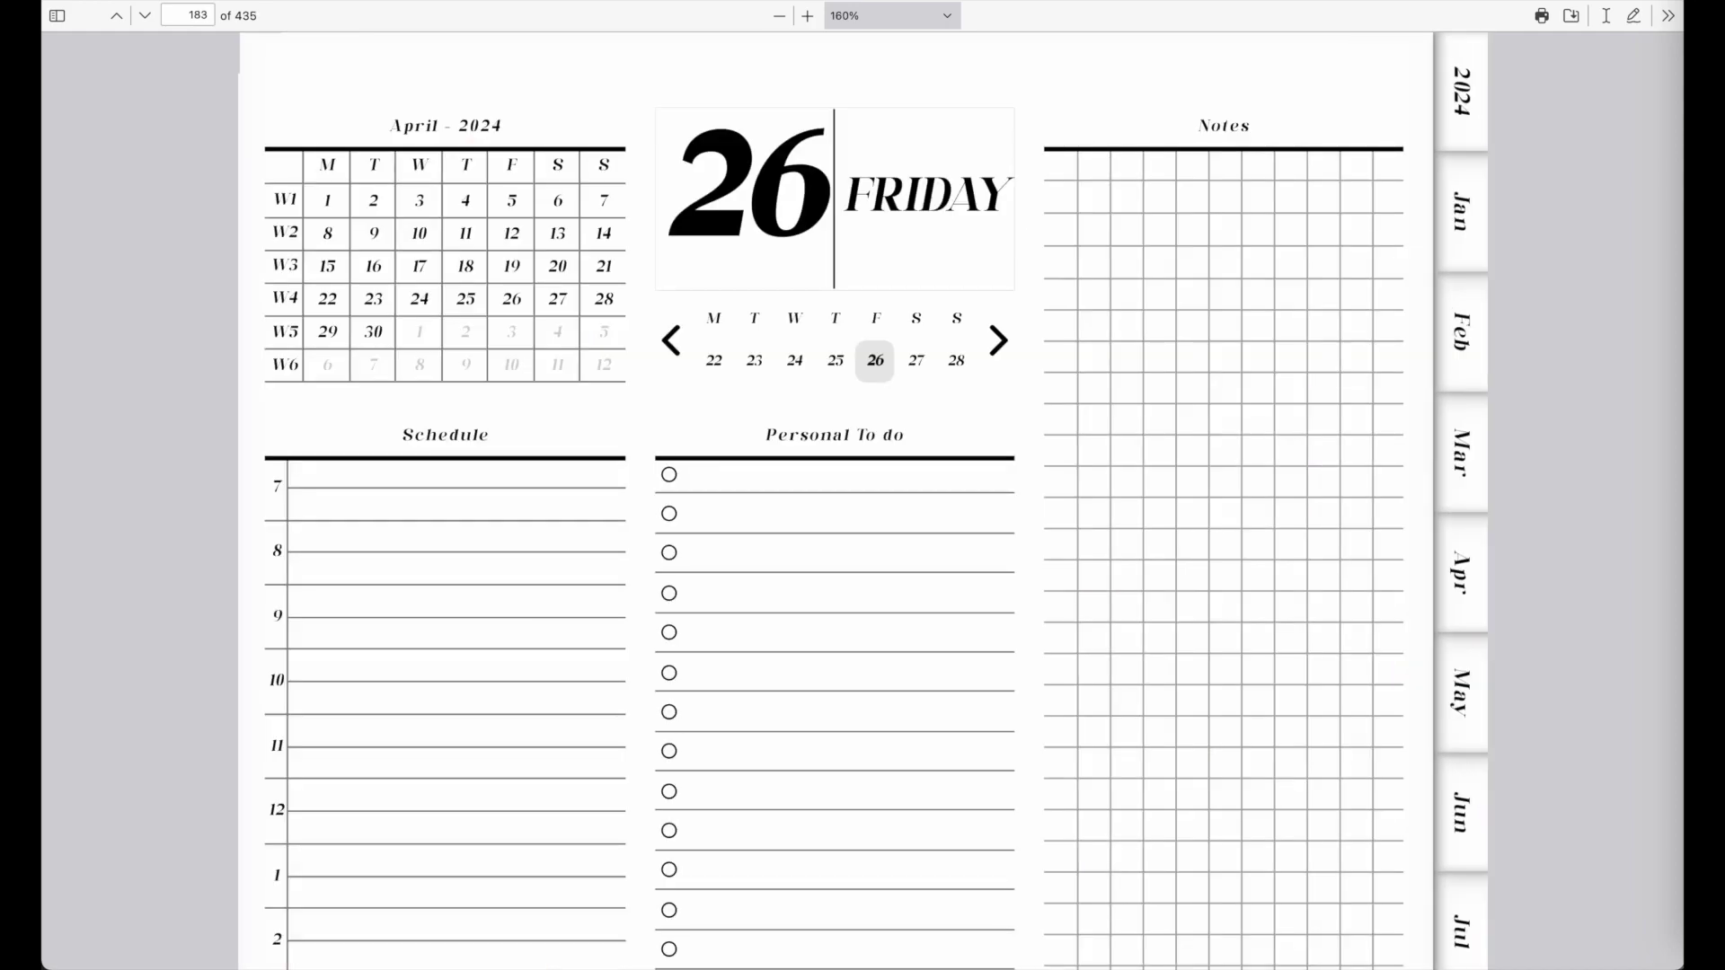
pyautogui.click(998, 341)
pyautogui.click(998, 341)
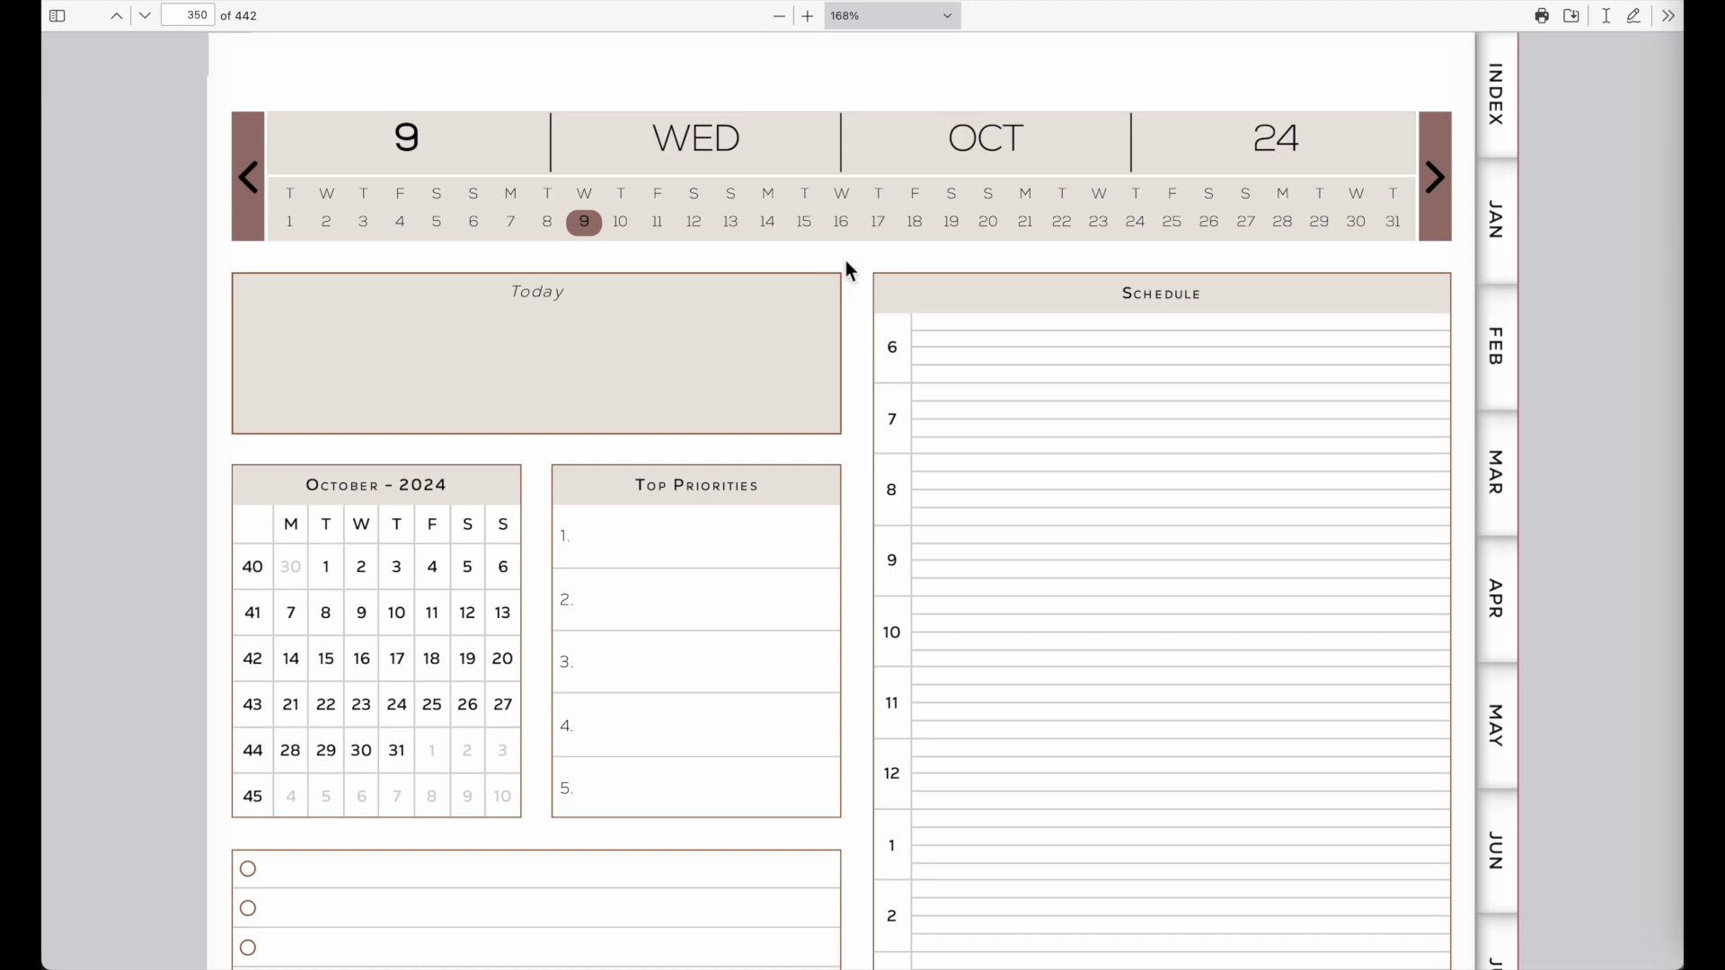
# Step: Jump through the week strip to 16, 18 and 23 October, then step back to Sunday 20
pyautogui.click(840, 222)
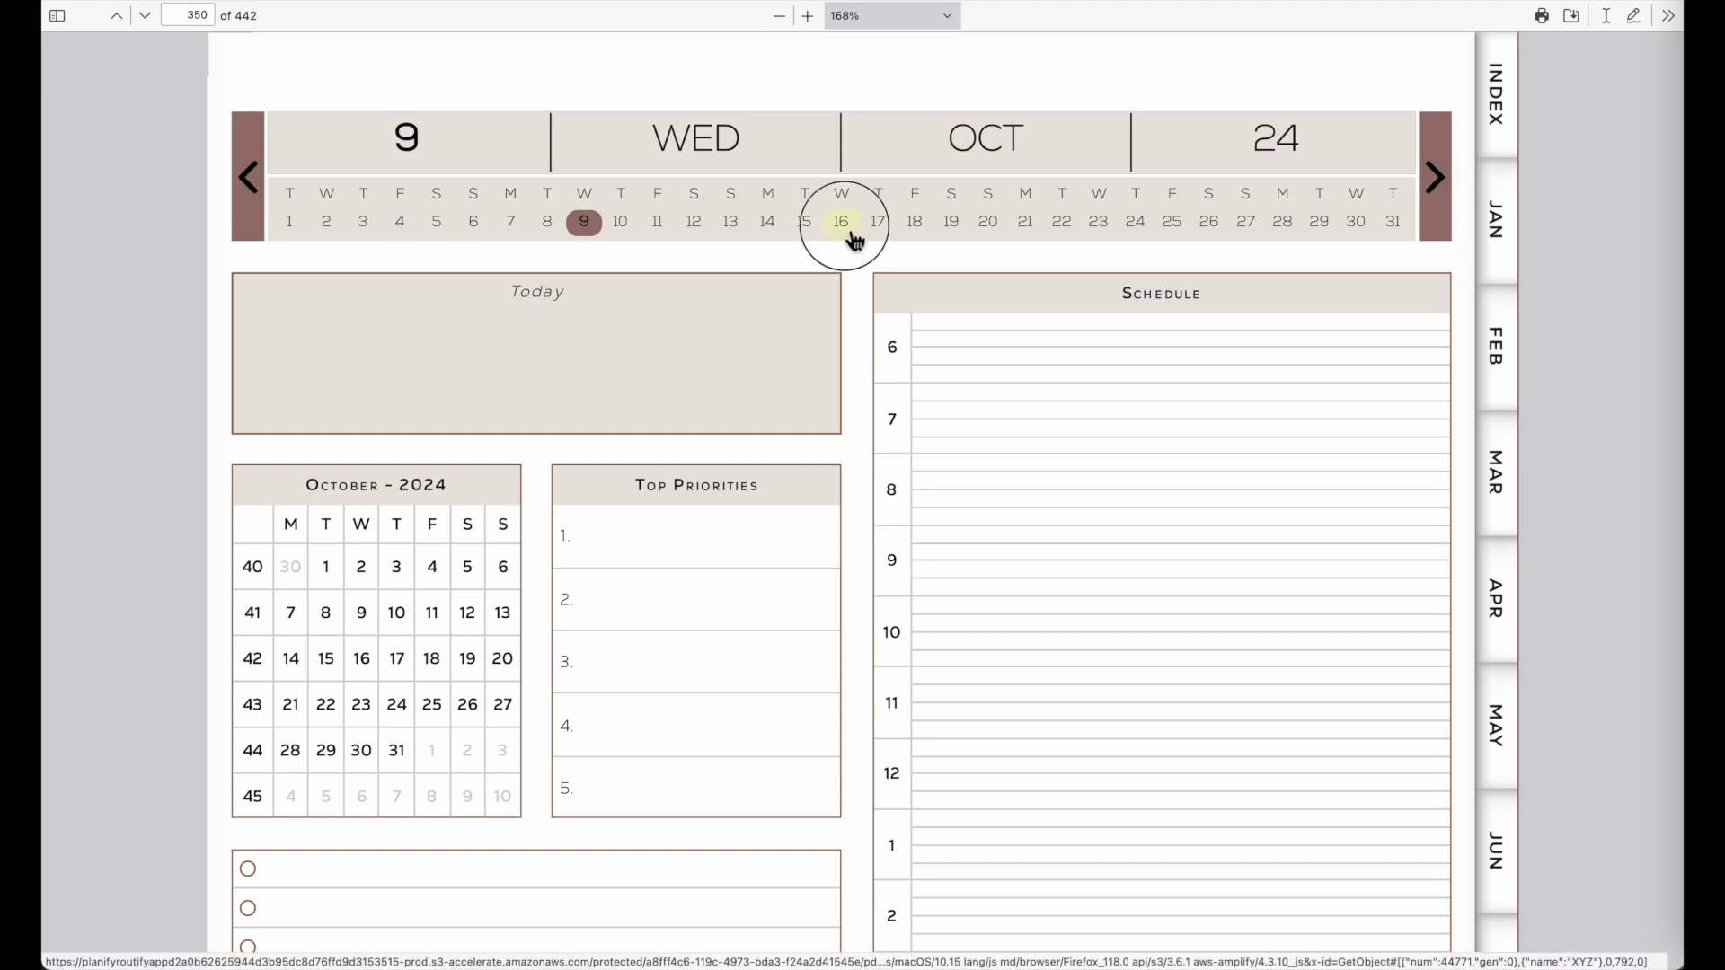
pyautogui.click(916, 223)
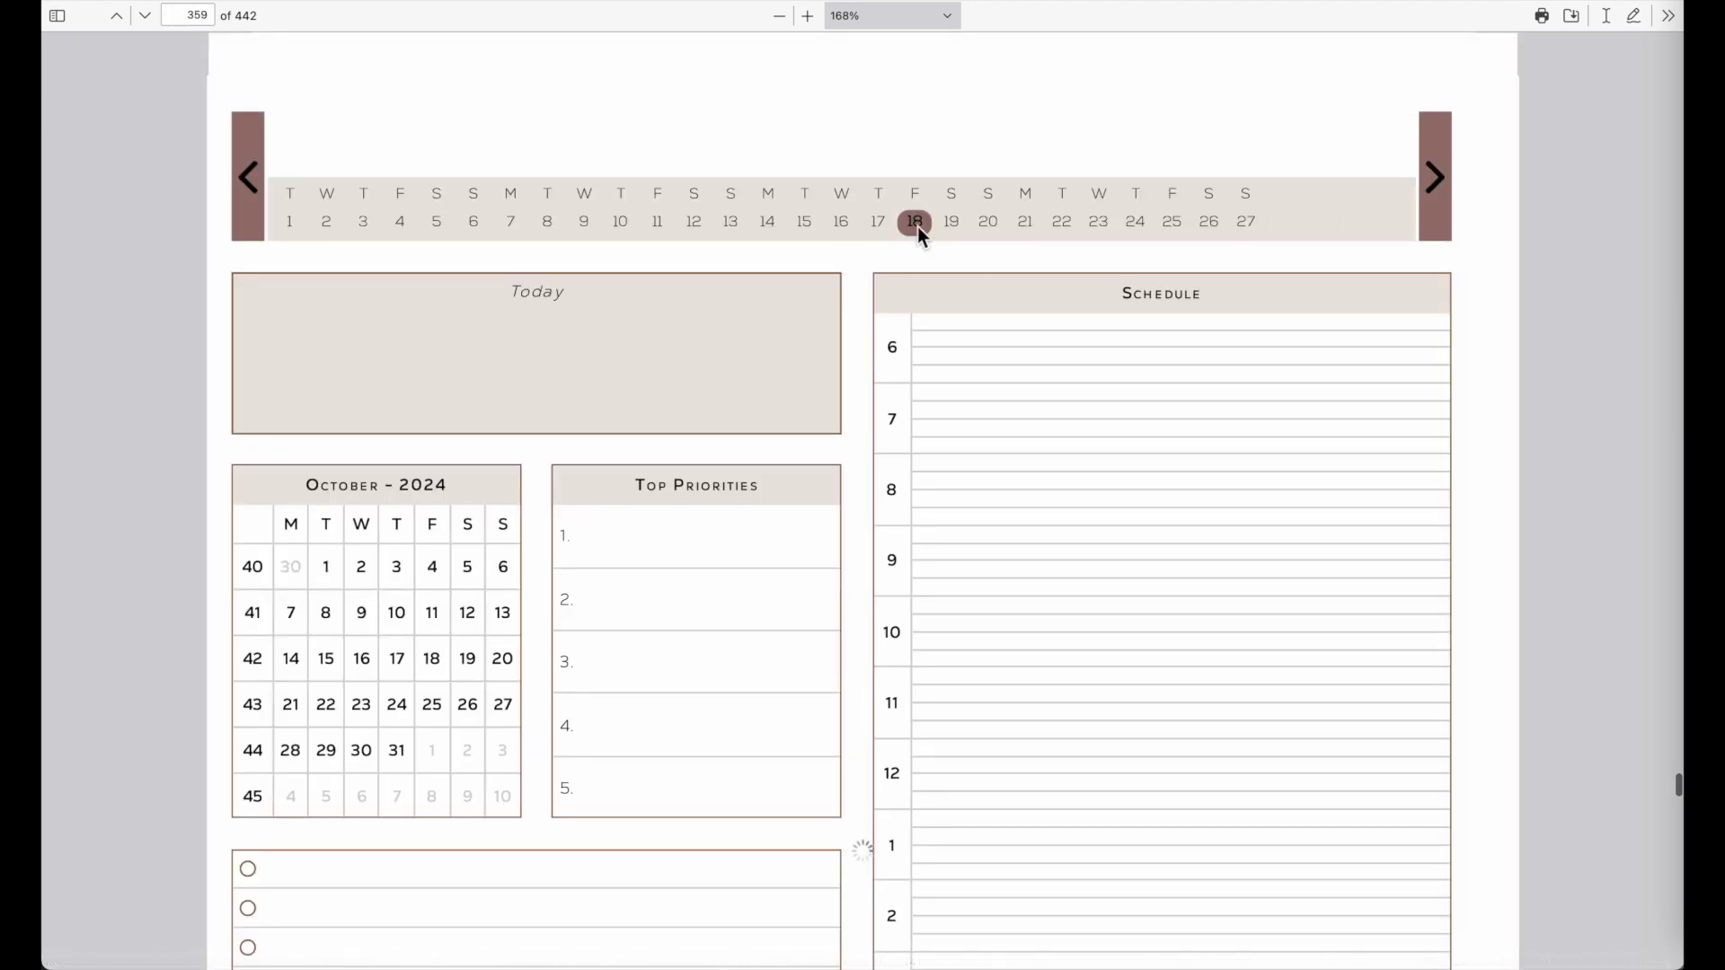
pyautogui.click(1097, 223)
pyautogui.click(245, 204)
pyautogui.click(251, 208)
pyautogui.click(254, 209)
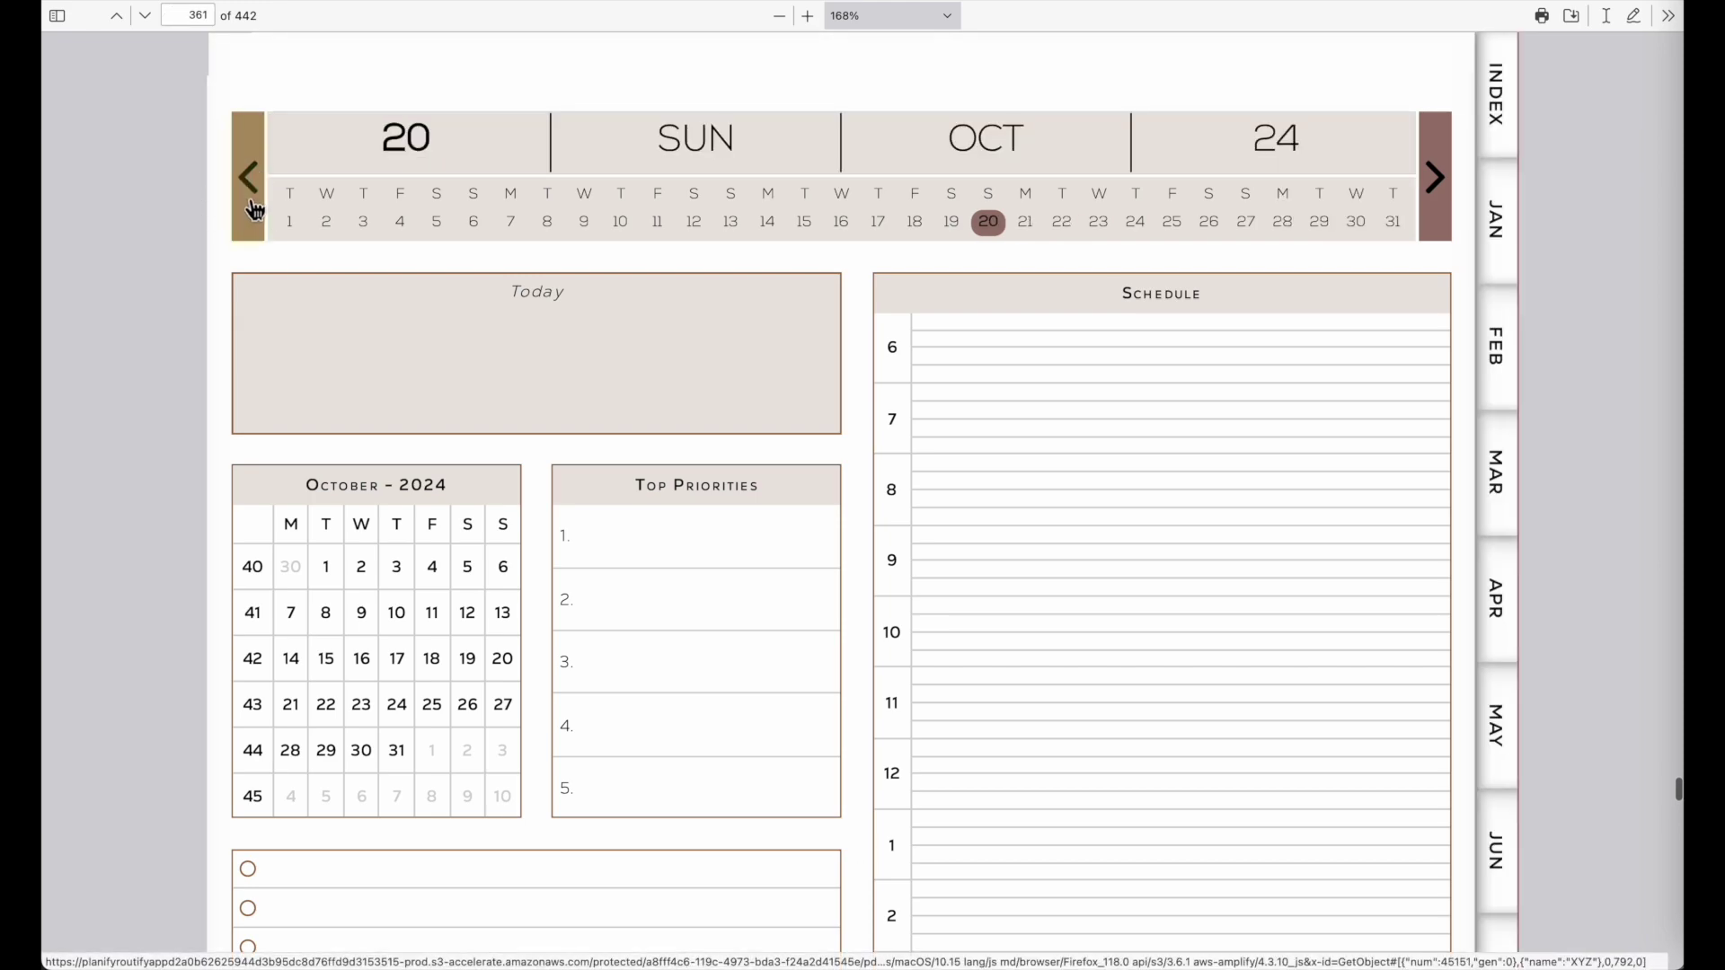